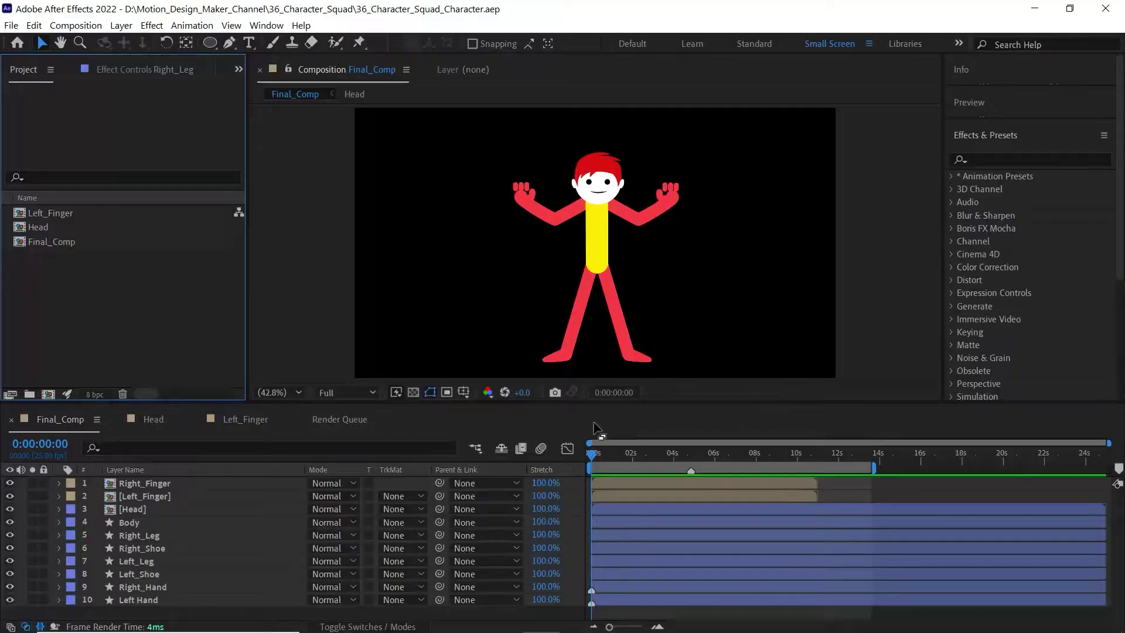
Hide and reshow the Right_Finger, Head, Body and Right_Leg layers to check each part
left_click(10, 483)
left_click(10, 483)
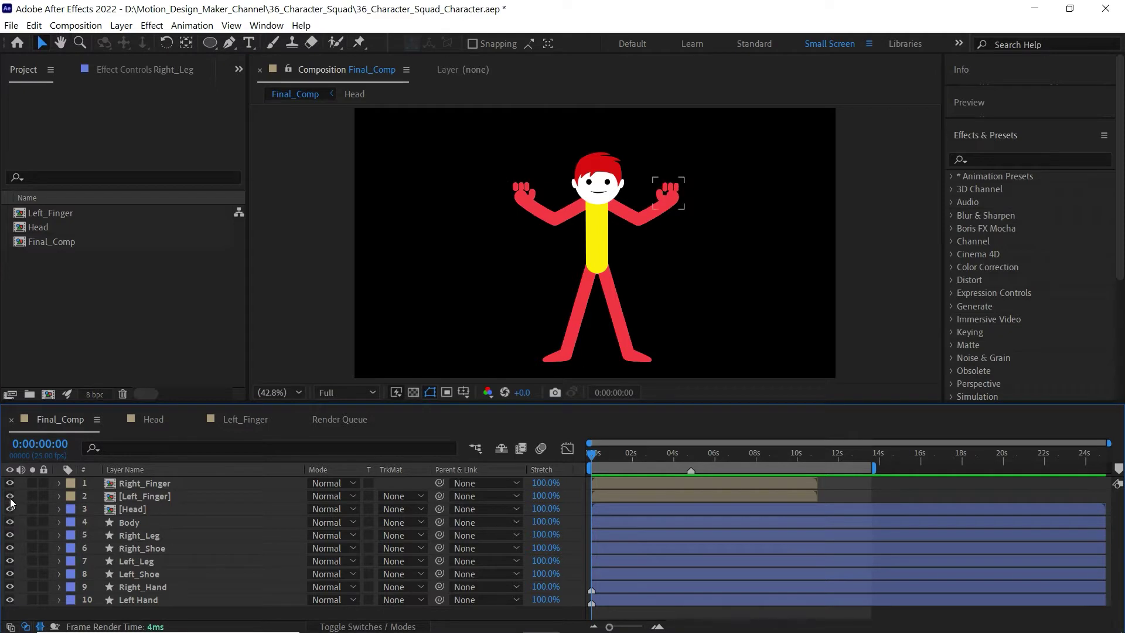
left_click(9, 509)
left_click(9, 509)
left_click(10, 521)
left_click(10, 522)
left_click(10, 535)
left_click(10, 535)
Check the shoe, Left_Leg and hand layers the same way, then open the Head precomp
left_click(10, 547)
left_click(10, 547)
left_click(9, 561)
left_click(9, 561)
left_click(9, 574)
left_click(9, 586)
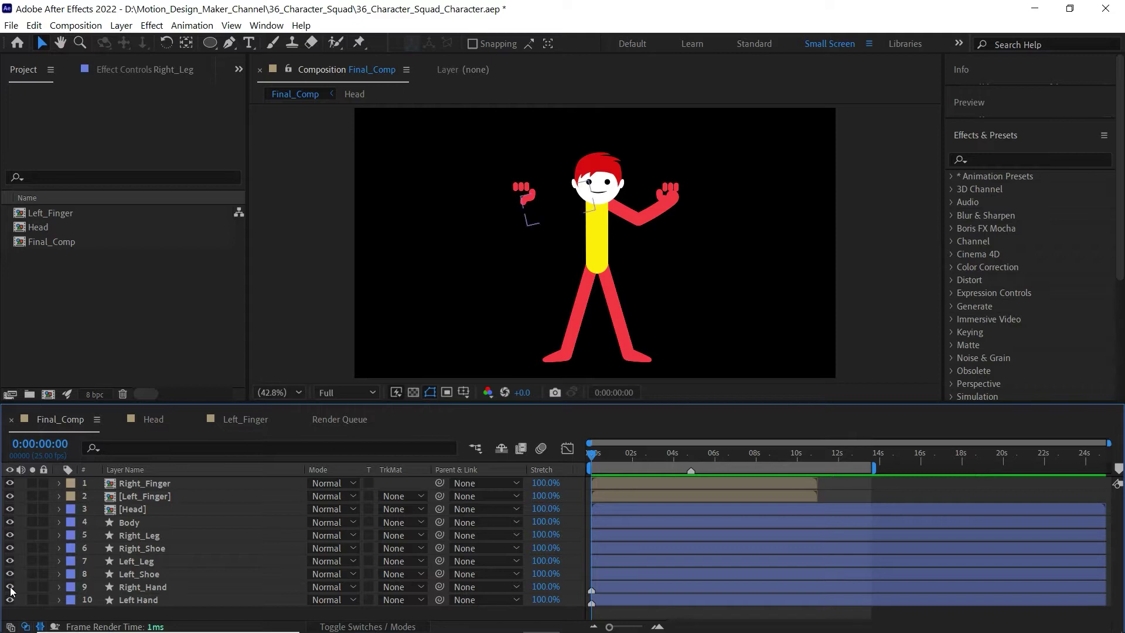
left_click(9, 586)
left_click(9, 599)
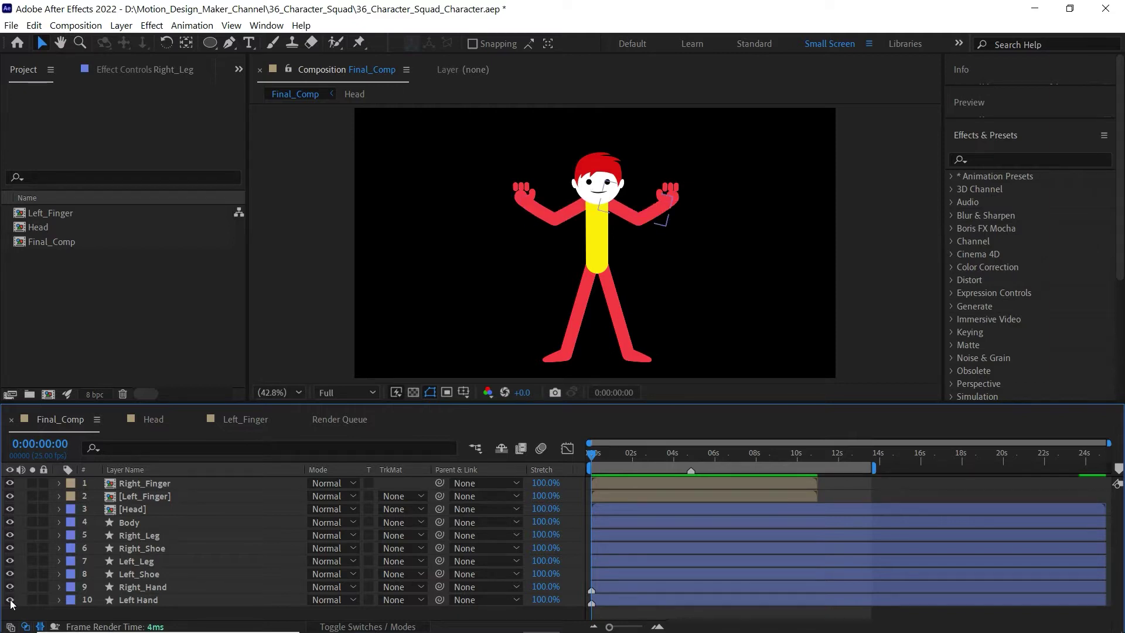
double_click(147, 508)
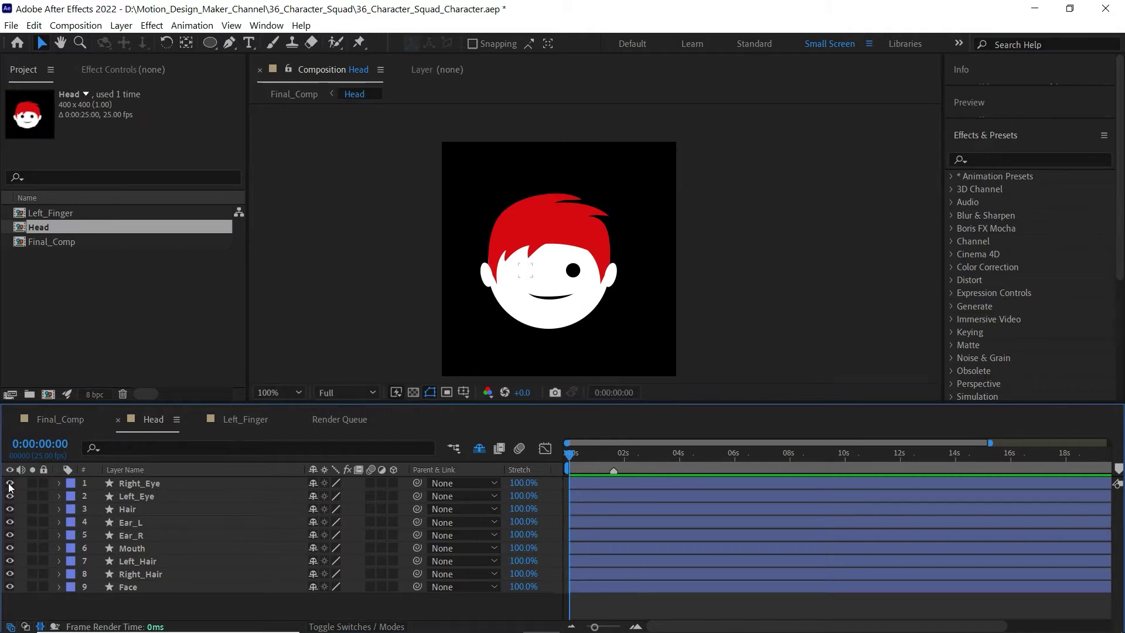
Toggle the Hair and Face layers to check them, then return to Final_Comp through the flowchart
left_click(10, 509)
left_click(10, 509)
left_click(9, 587)
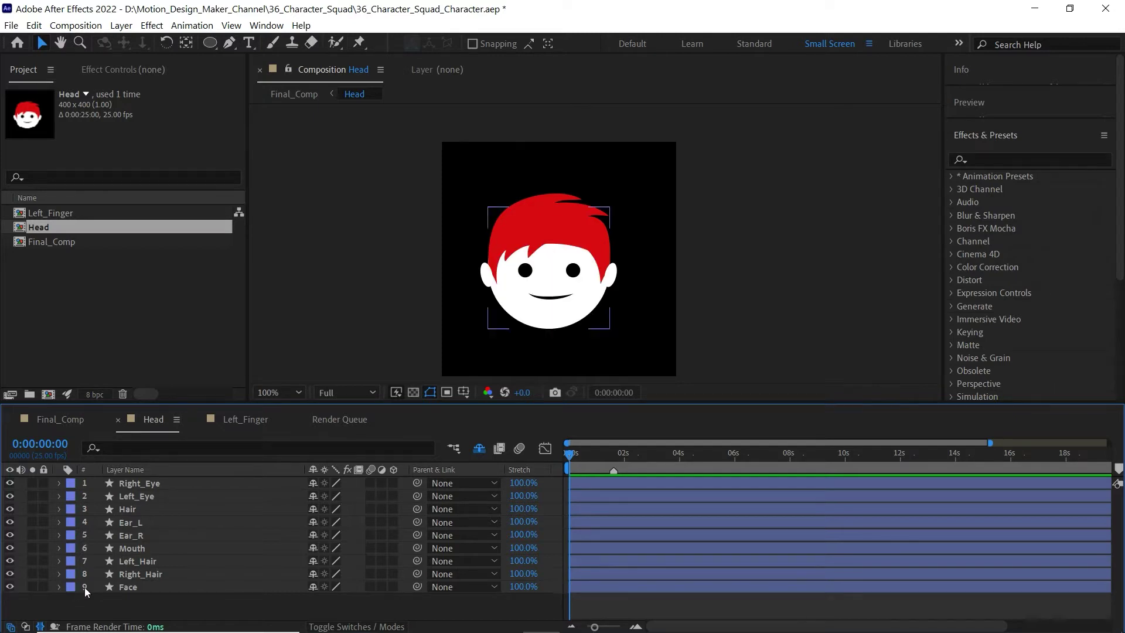
key("Tab")
left_click(109, 578)
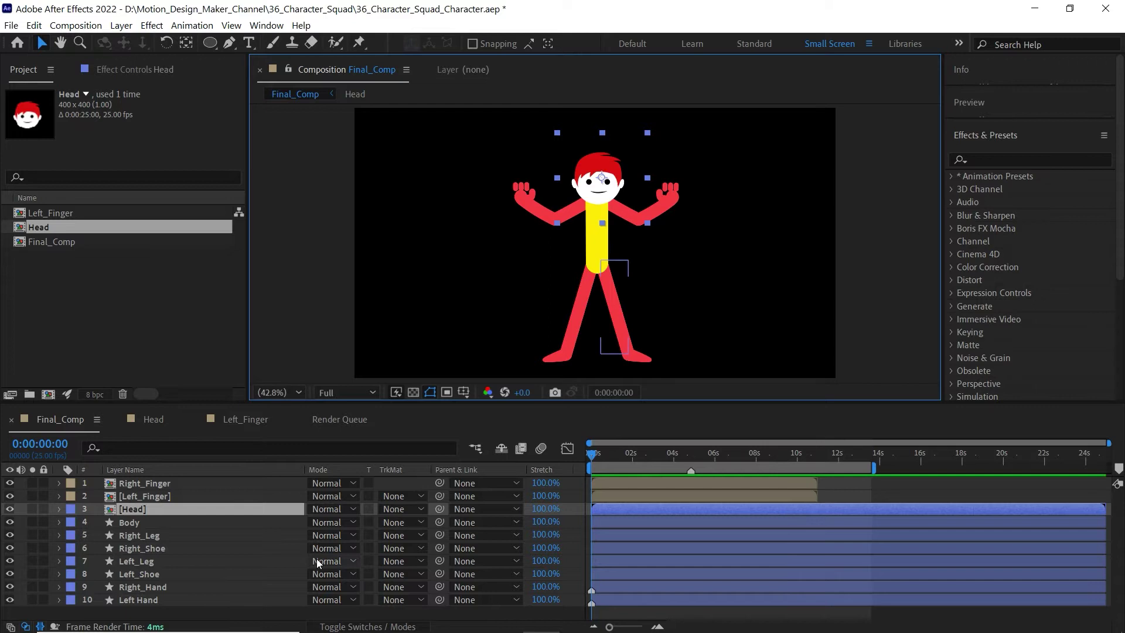
Zoom in on the legs and confirm the leg pivots sit at the hips
left_click(155, 523)
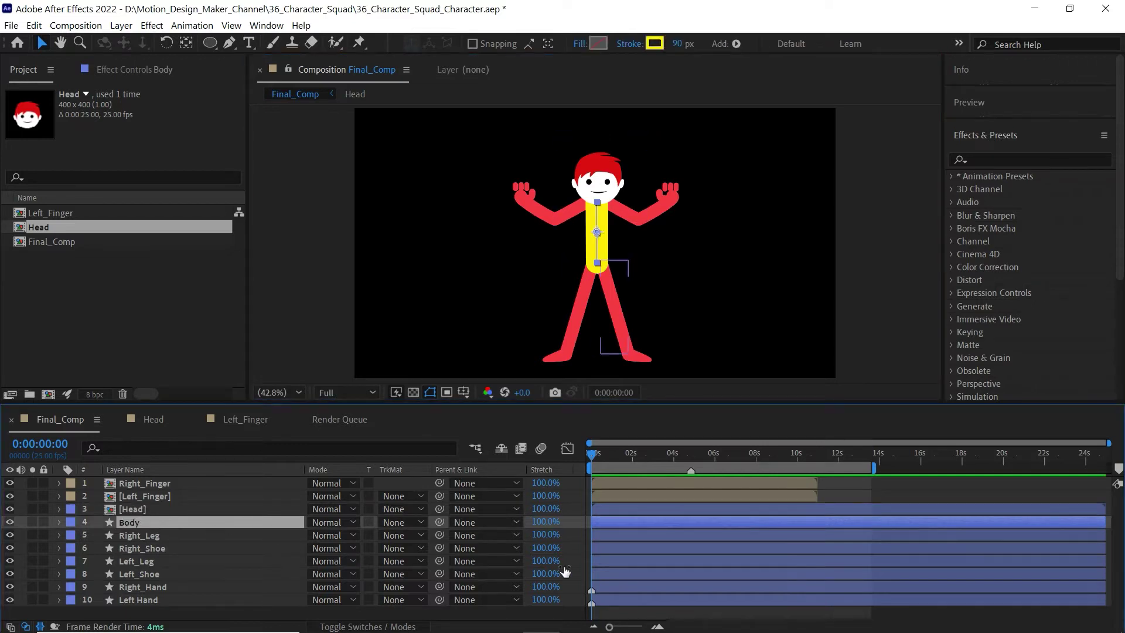
left_click(847, 369)
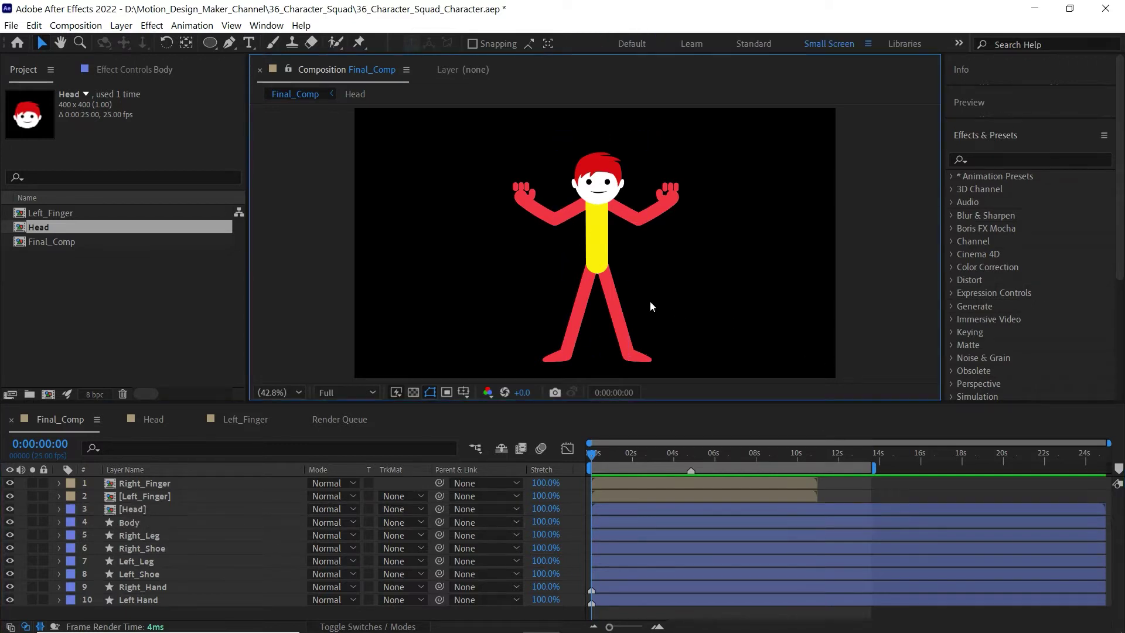
left_click(187, 43)
key("z")
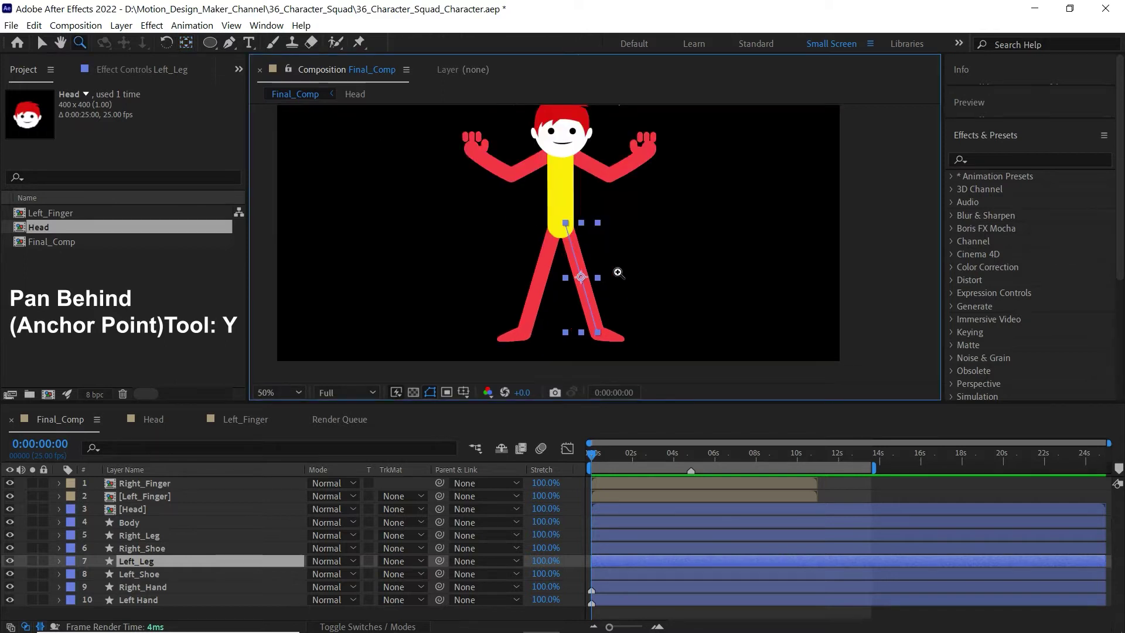
left_click(618, 278)
key("y")
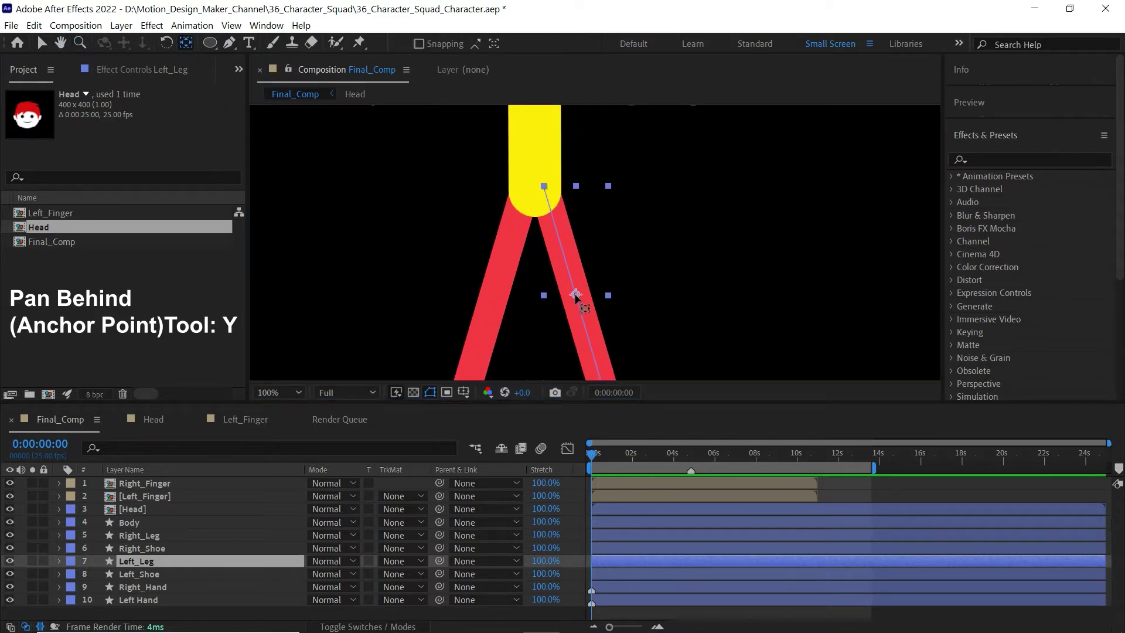
left_click(498, 278)
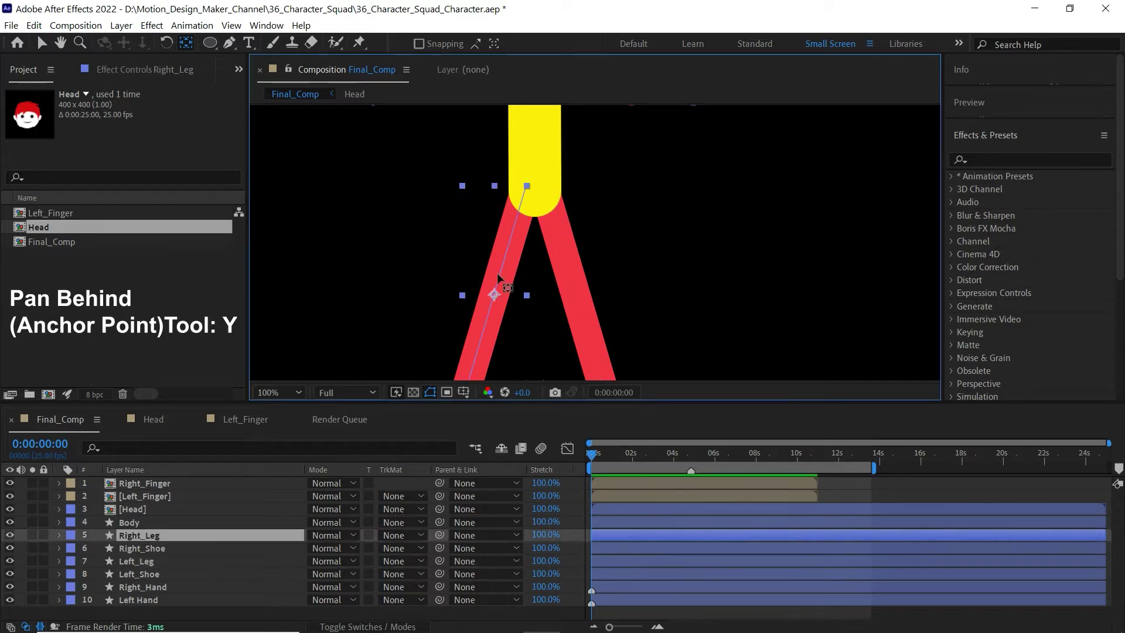
Drag the Left_Shoe and Right_Shoe anchor points to their heels
key("h")
scroll(668, 188, "down", 1)
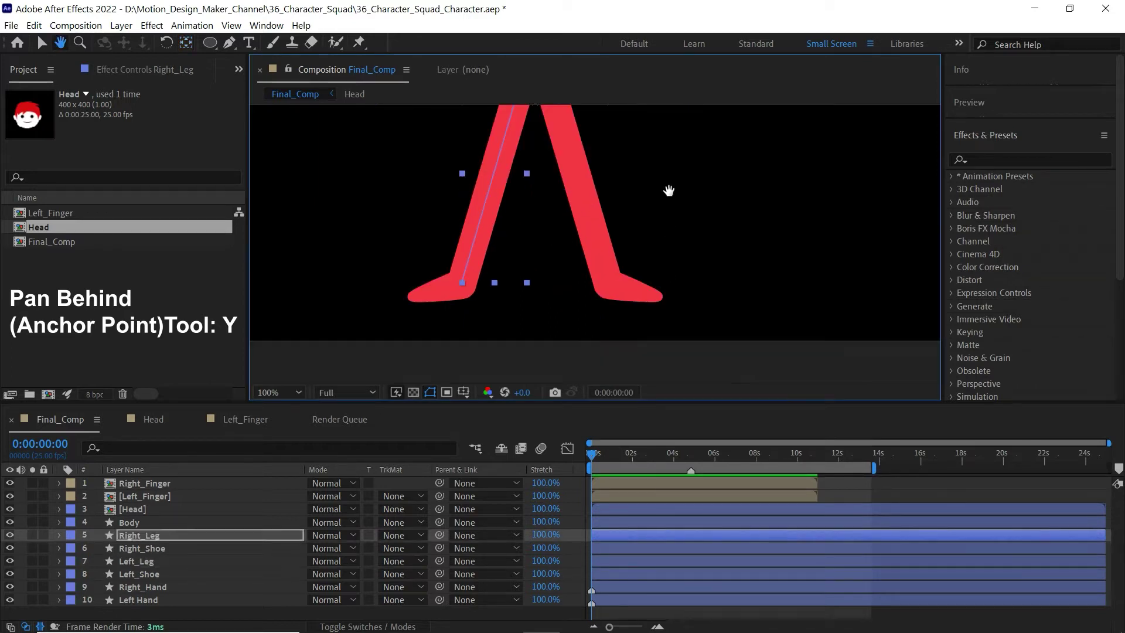
scroll(667, 188, "down", 1)
key("y")
left_click(641, 275)
left_click_drag(643, 278, 609, 265)
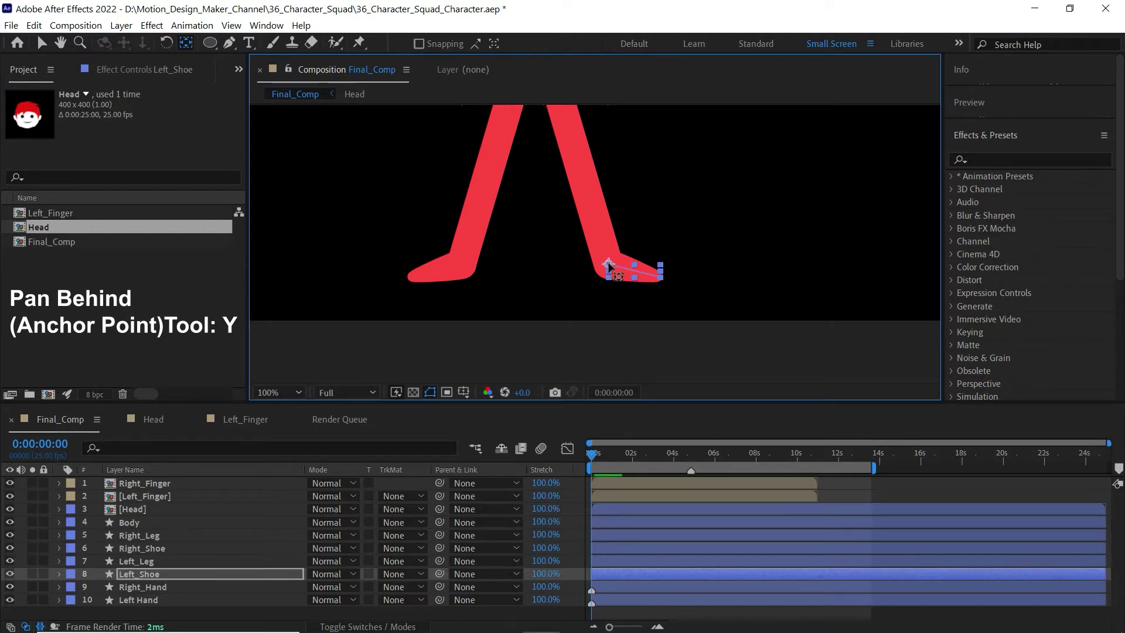
left_click(436, 272)
left_click_drag(437, 272, 462, 264)
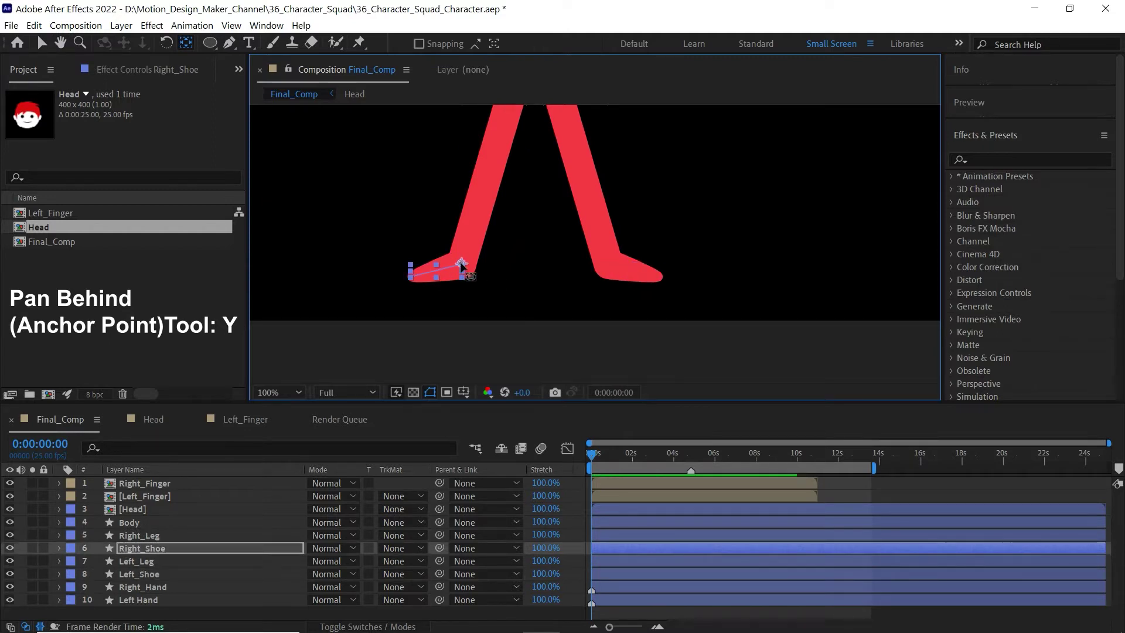
key("z")
left_click(579, 246, "alt")
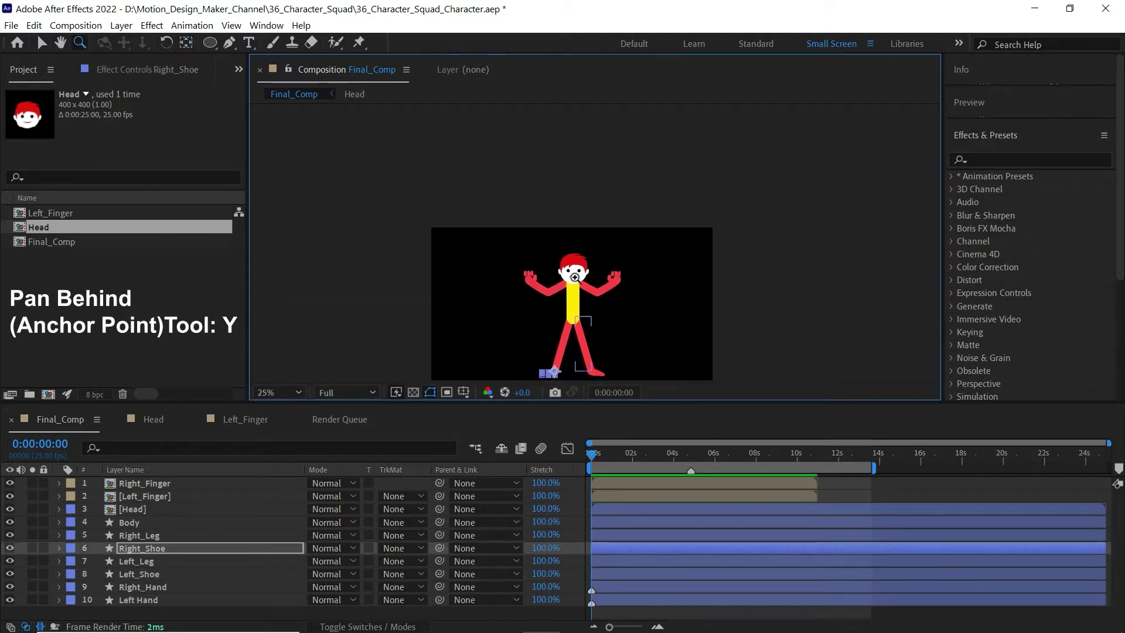
left_click(606, 254)
Move the Body layer's anchor point down to the bottom of the torso
key("v")
scroll(642, 261, "down", 2)
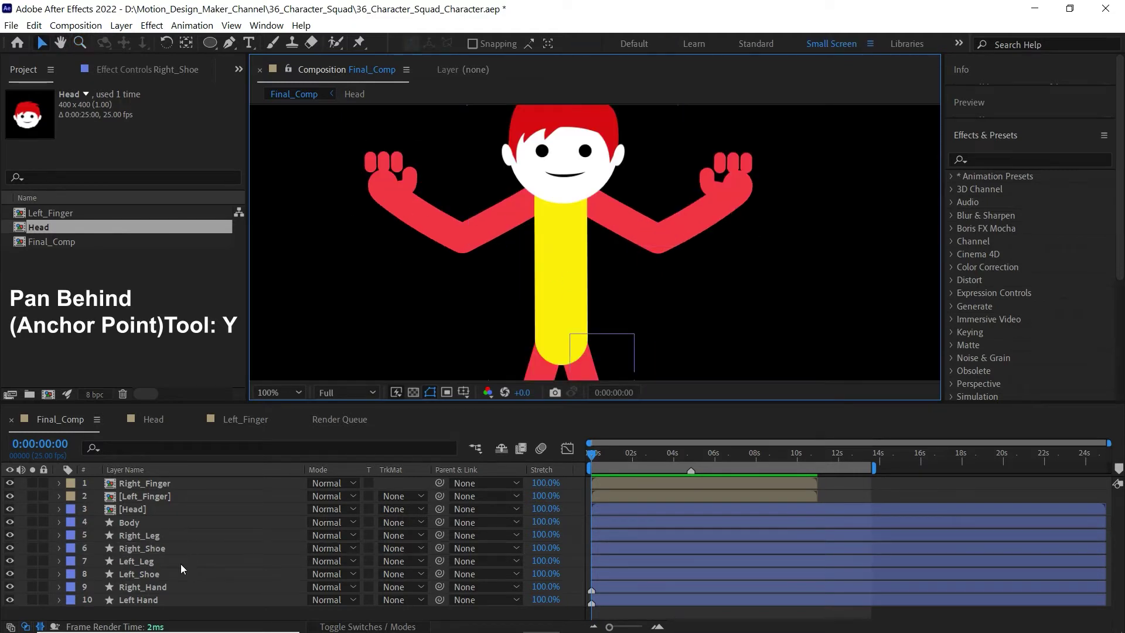
left_click(146, 521)
key("y")
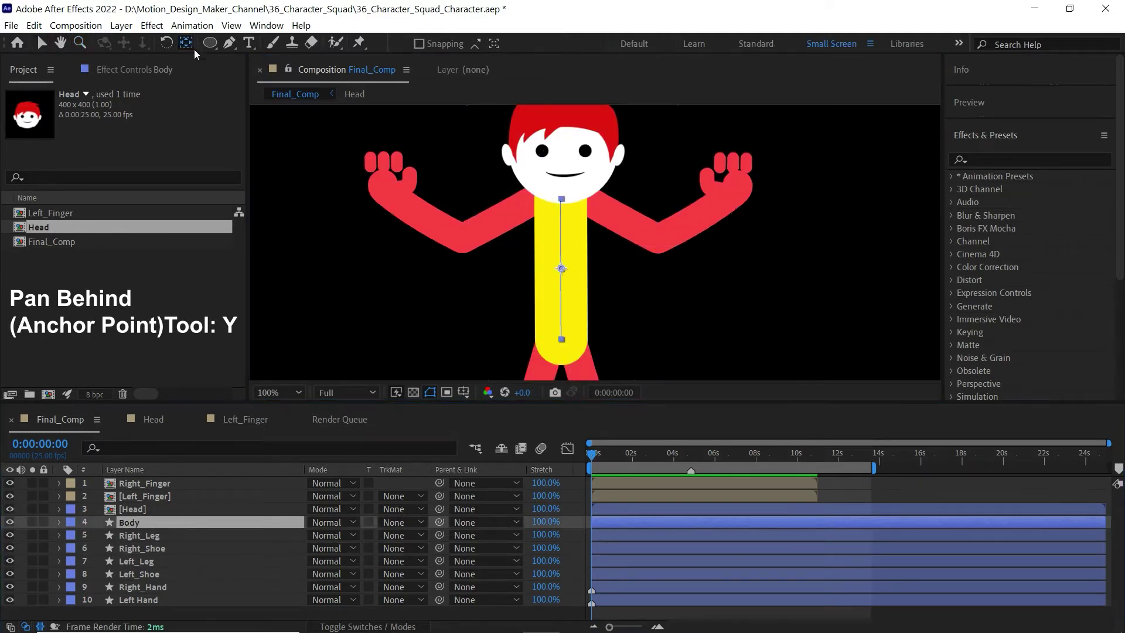
left_click_drag(561, 269, 561, 339)
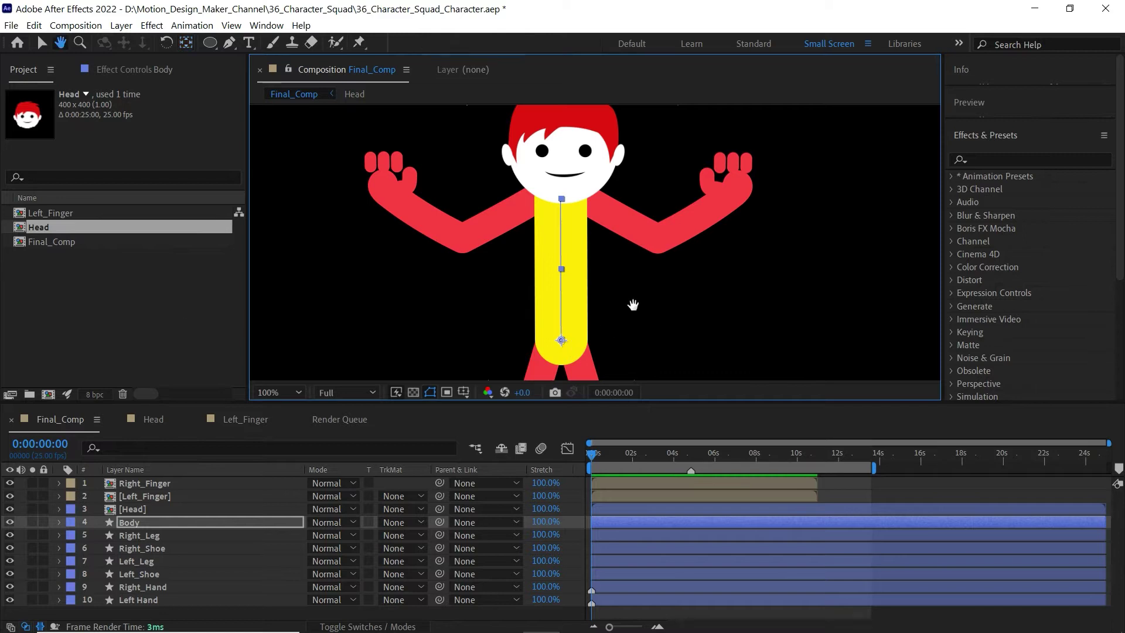
left_click_drag(634, 231, 606, 245)
Check the pivot points of the Left Hand, Right_Hand and Head layers
left_click(624, 234)
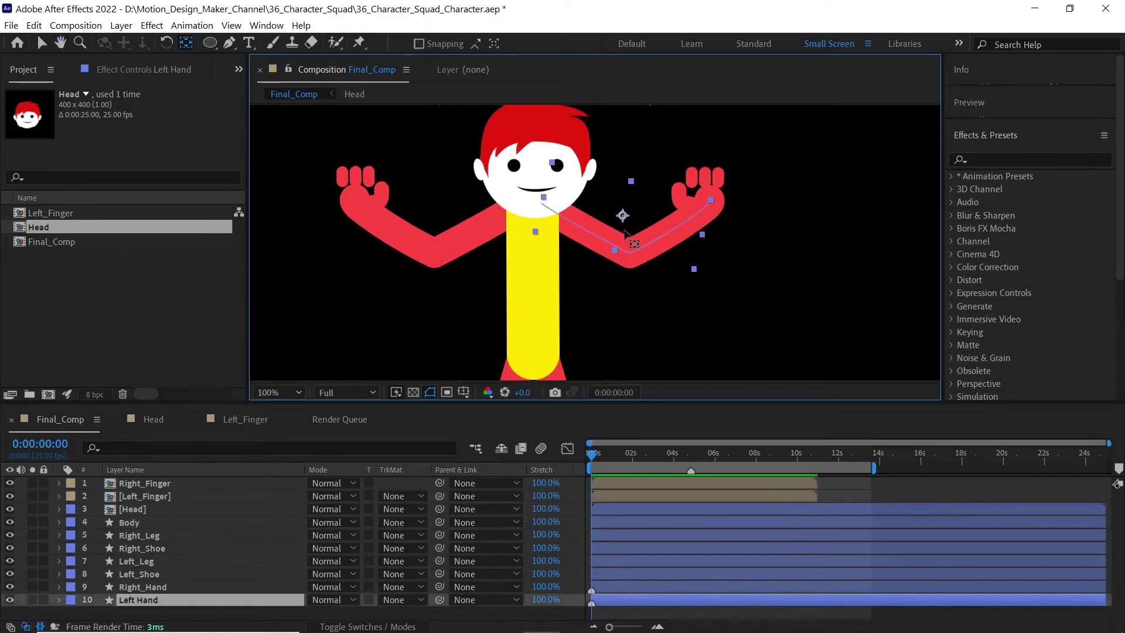
left_click(438, 255)
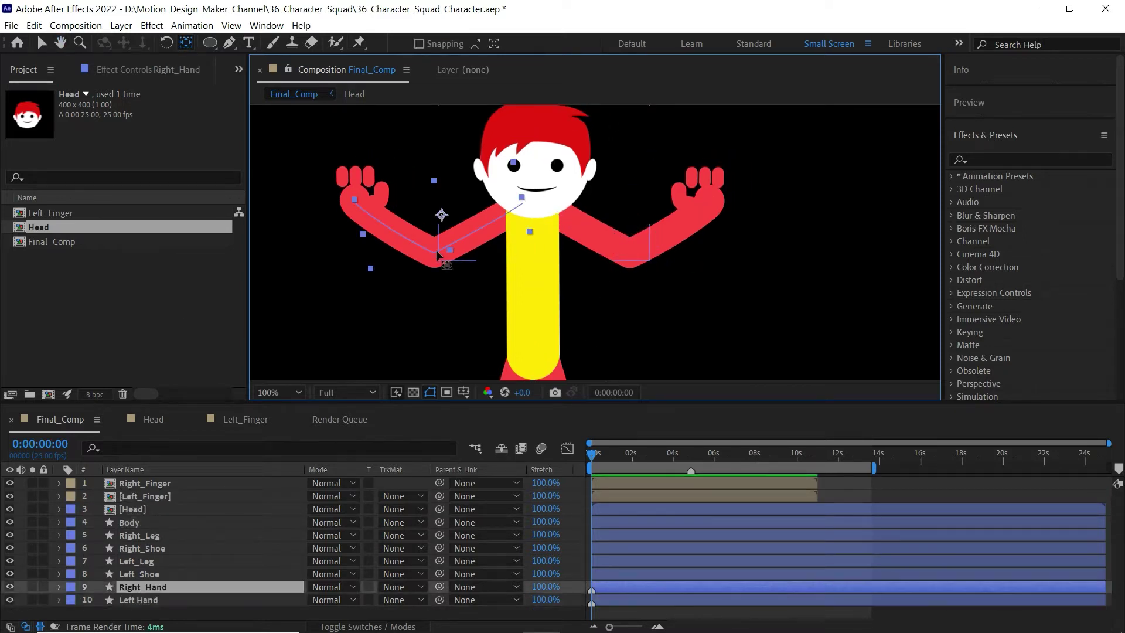
left_click(544, 157)
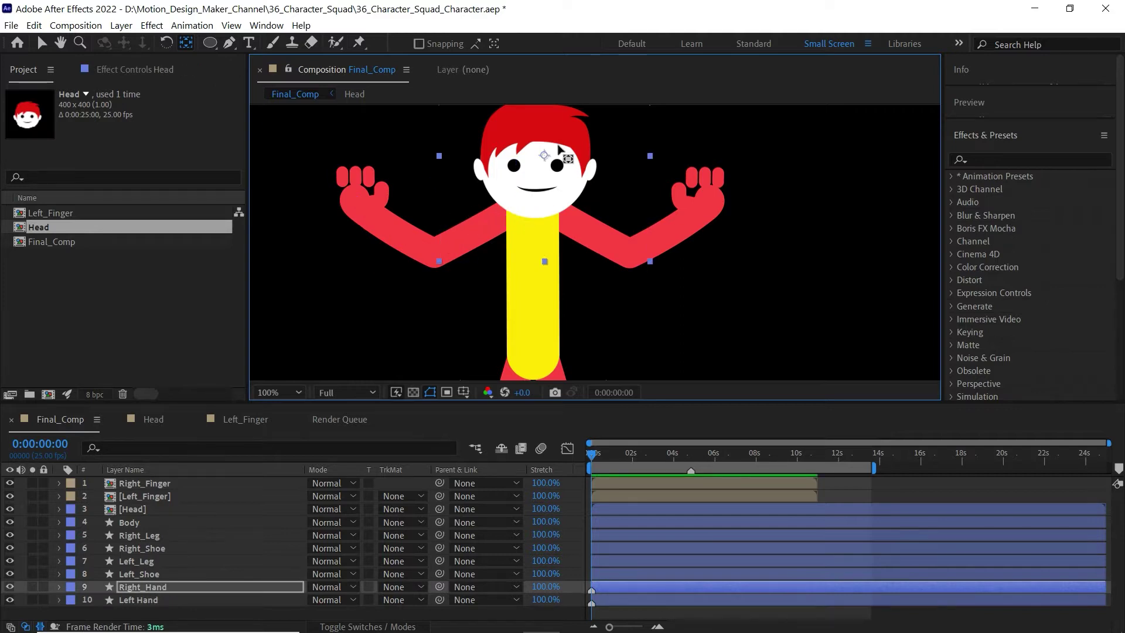
key("v")
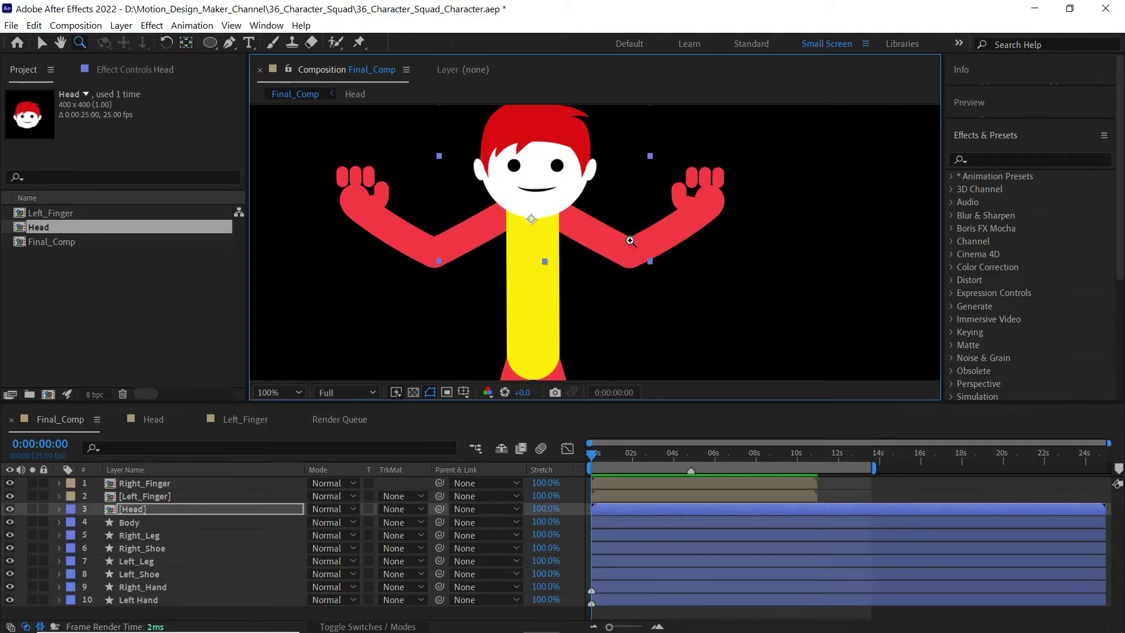
Solo both finger layers to check their pivots, then turn solo off
left_click(711, 171)
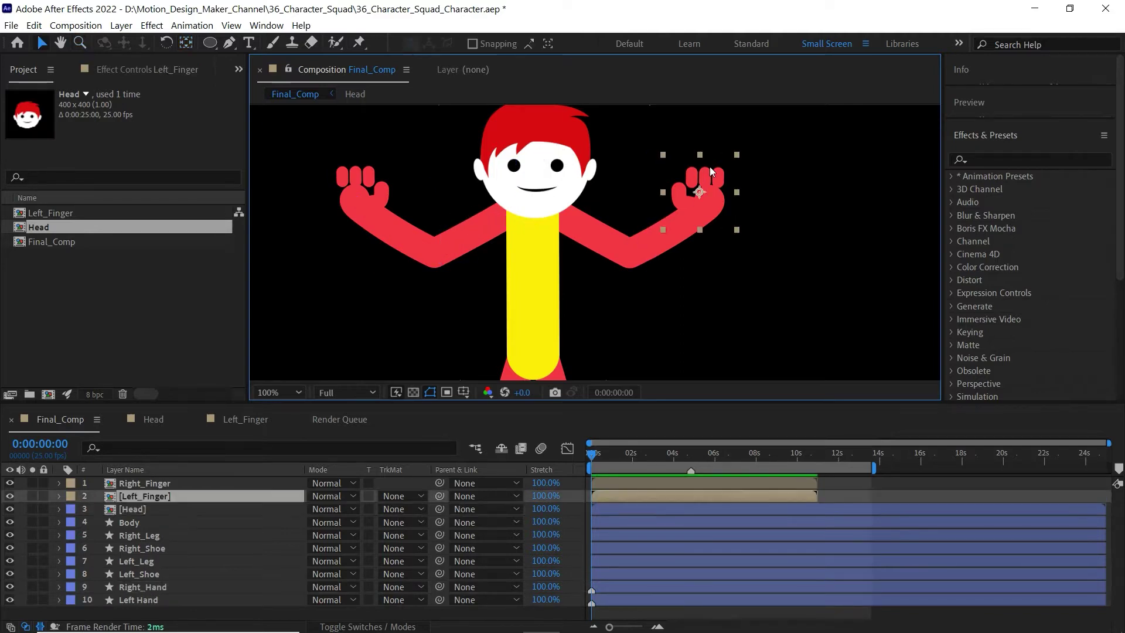
left_click(32, 496)
left_click(33, 482)
key("y")
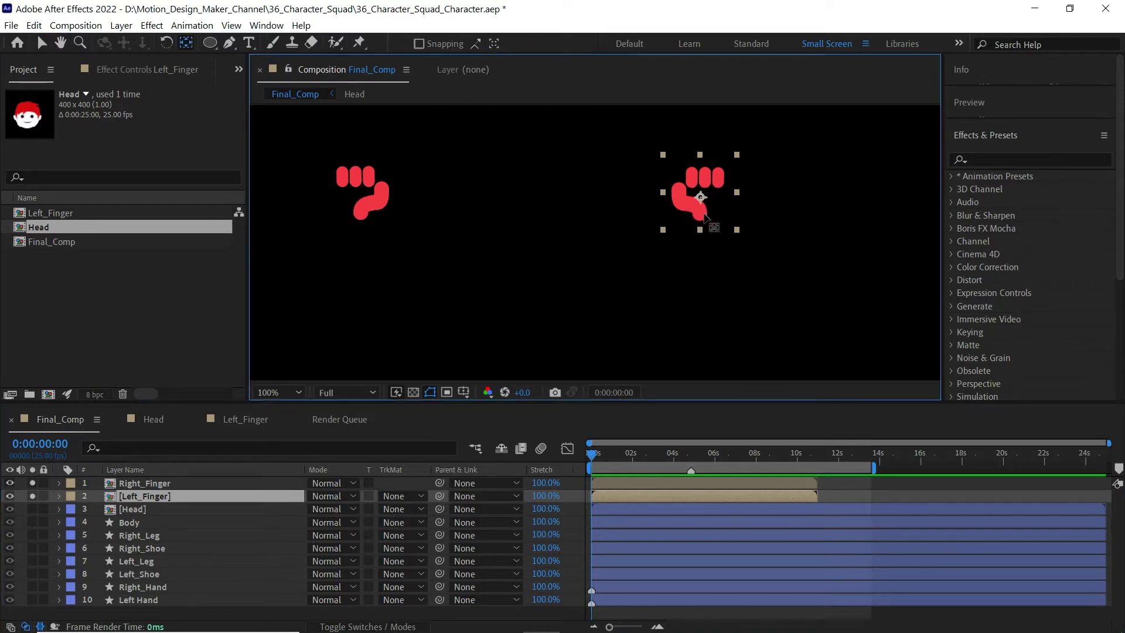
left_click(359, 218)
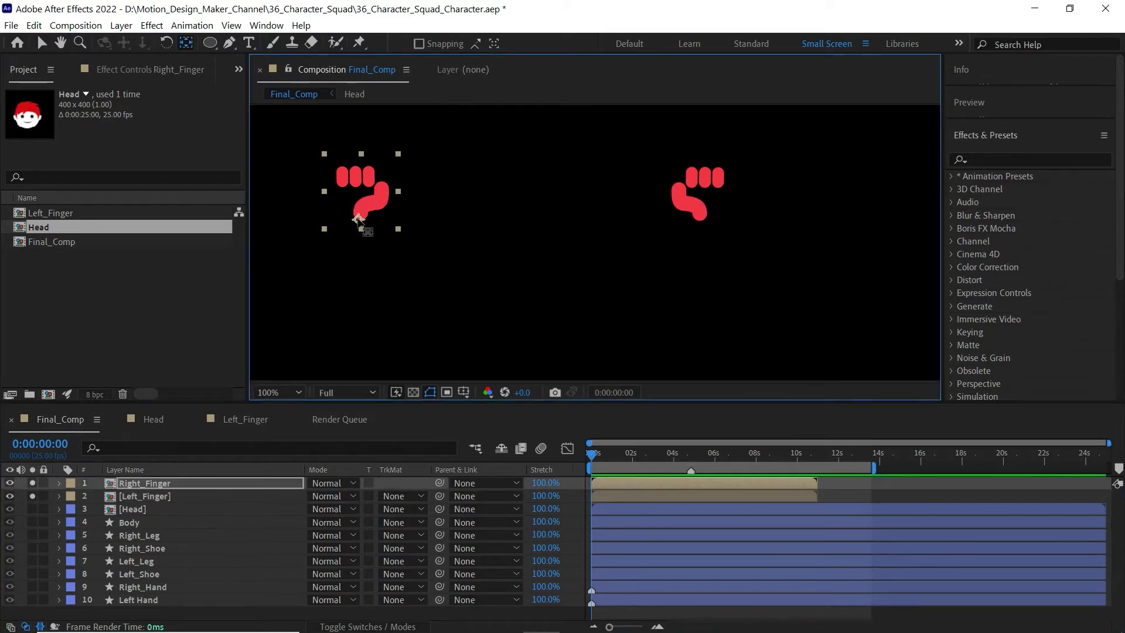
left_click_drag(33, 482, 32, 496)
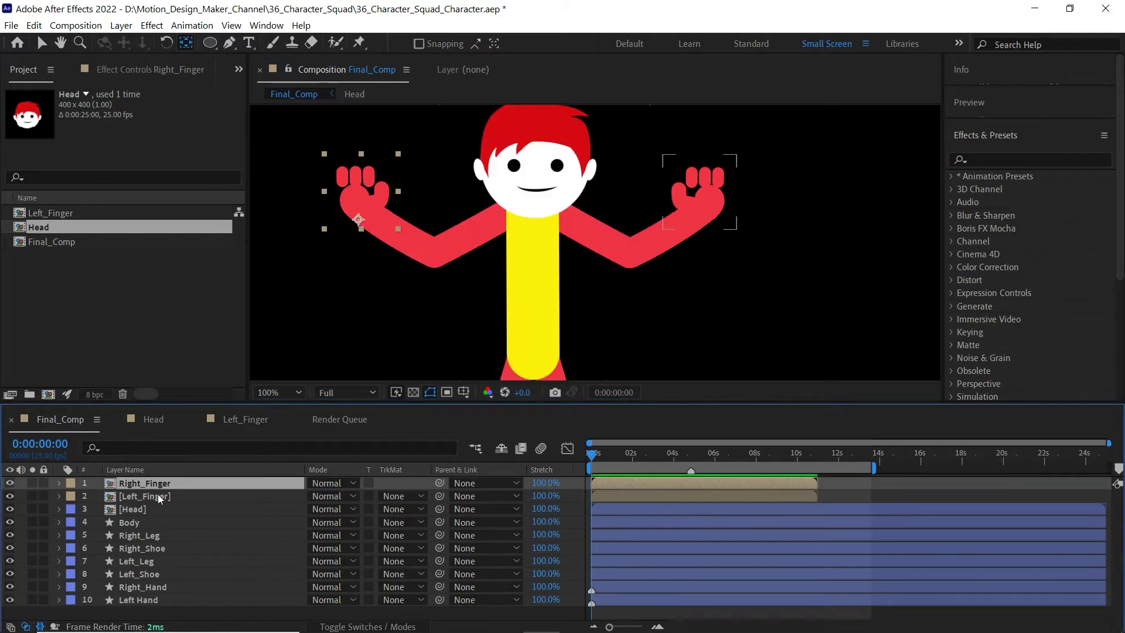
Recheck the Head layer, reframe the view and clear the project selection
left_click(141, 508)
left_click(638, 289)
key("h")
scroll(604, 252, "down", 2)
scroll(597, 246, "down", 2)
key("v")
left_click(163, 318)
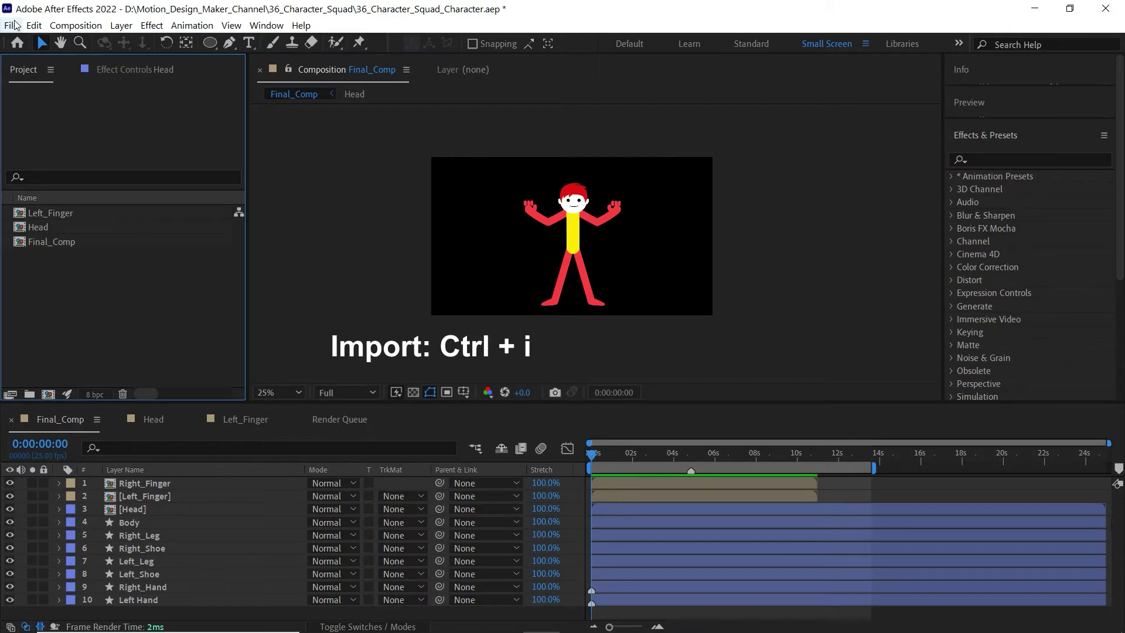
Import the BG_00000 and Weight images into the project
left_click(13, 25)
mouse_move(196, 203)
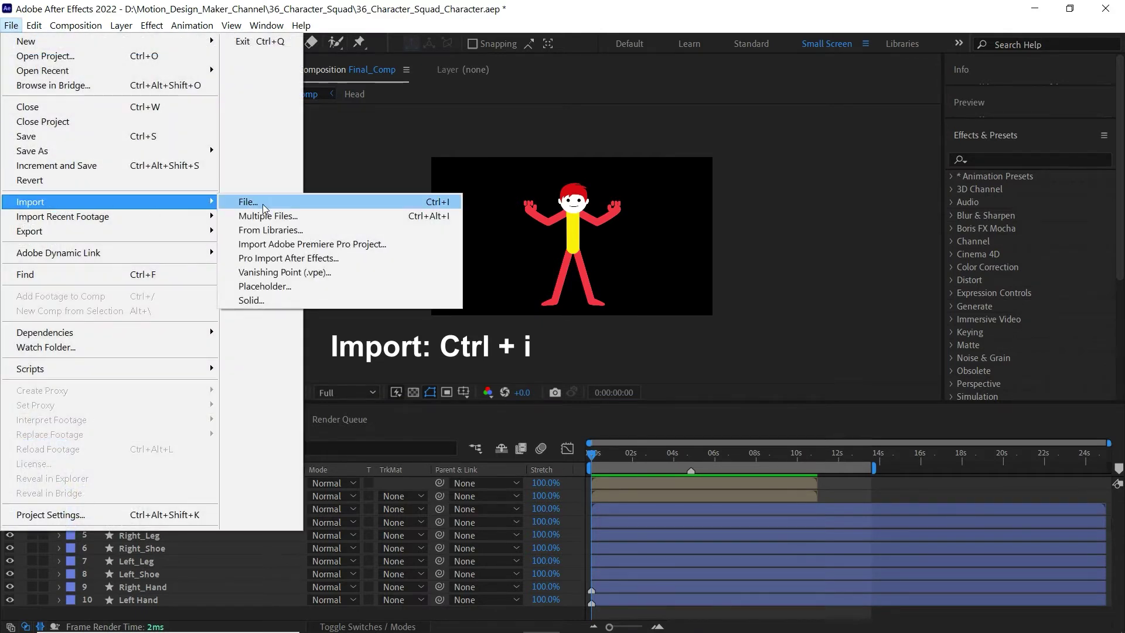
left_click(263, 208)
left_click_drag(331, 215, 477, 177)
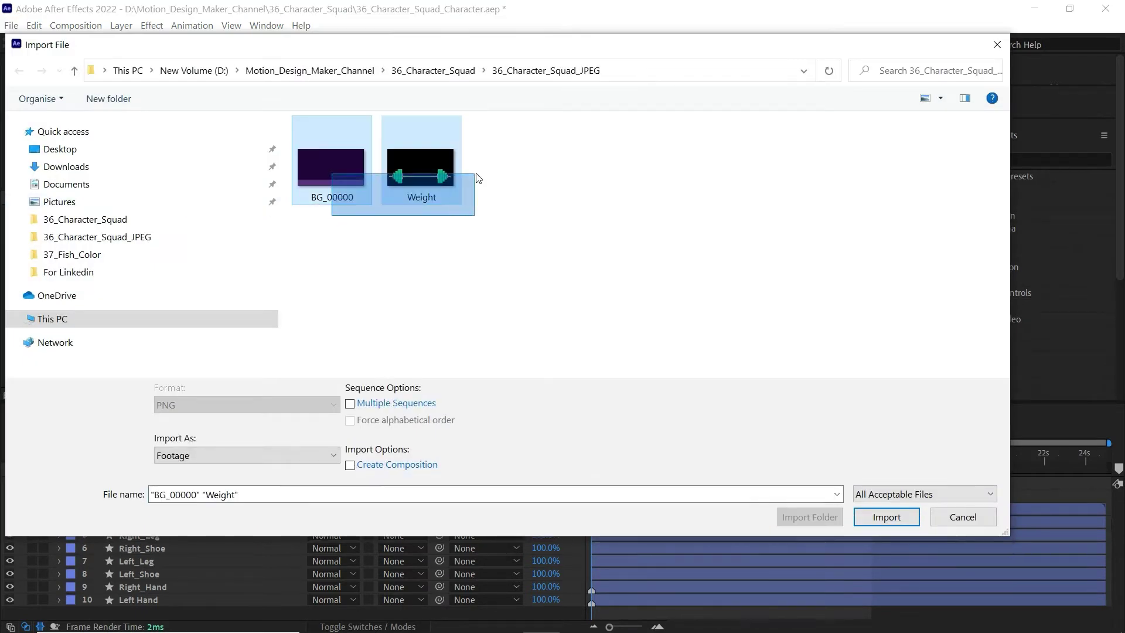
left_click(885, 517)
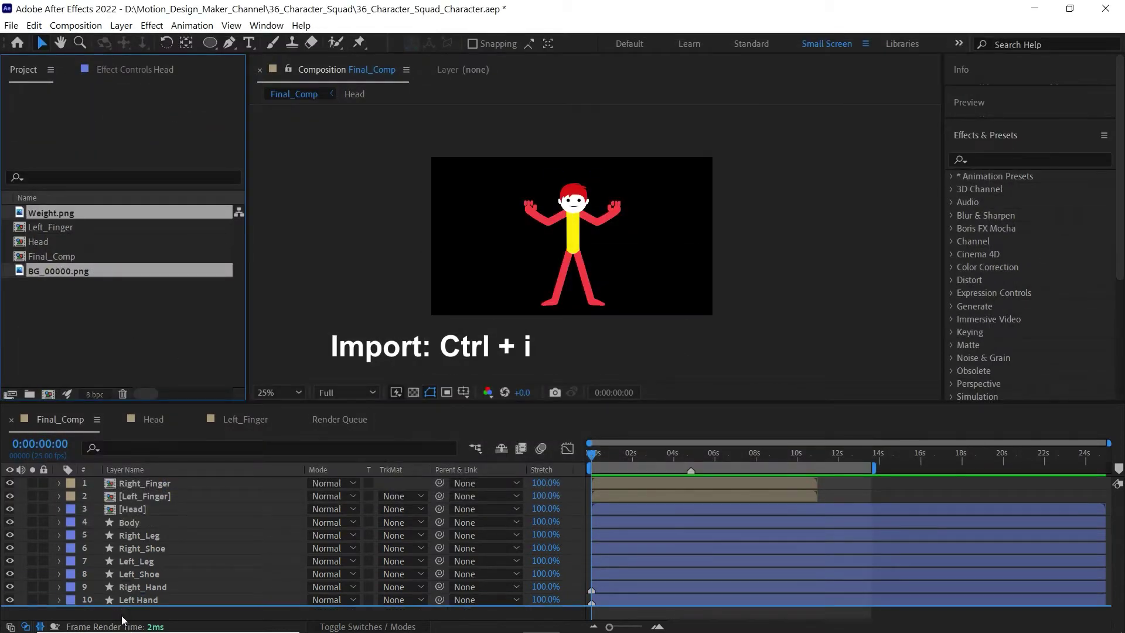
Add the background and barbell to Final_Comp, with the barbell layer on top
left_click_drag(67, 266, 121, 614)
scroll(613, 521, "down", 1)
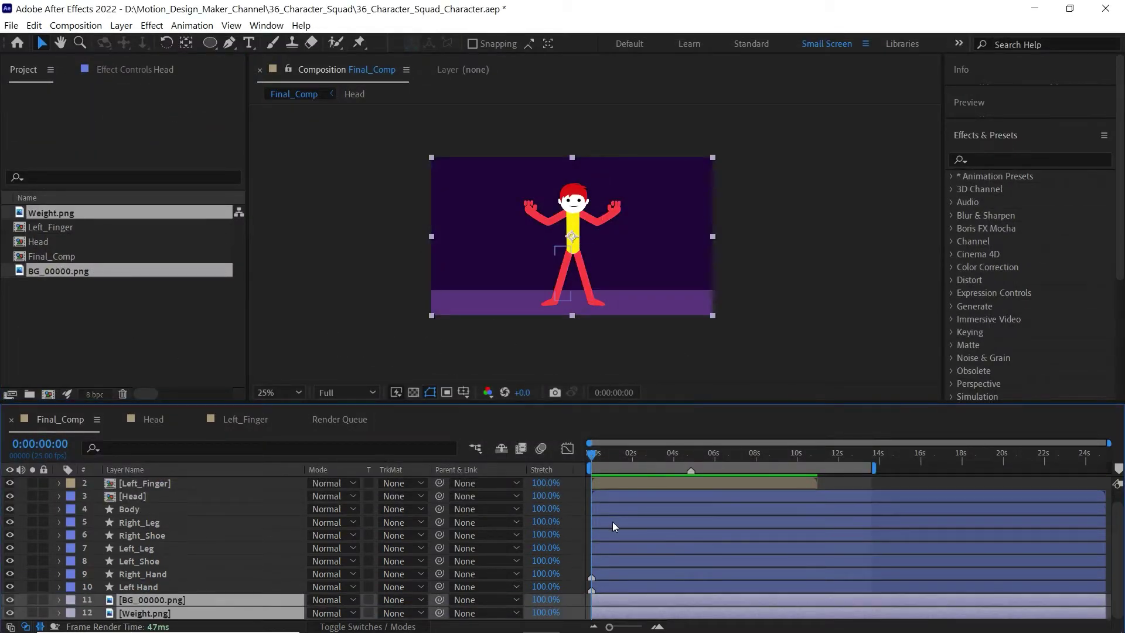
key("F2")
left_click_drag(249, 612, 152, 484)
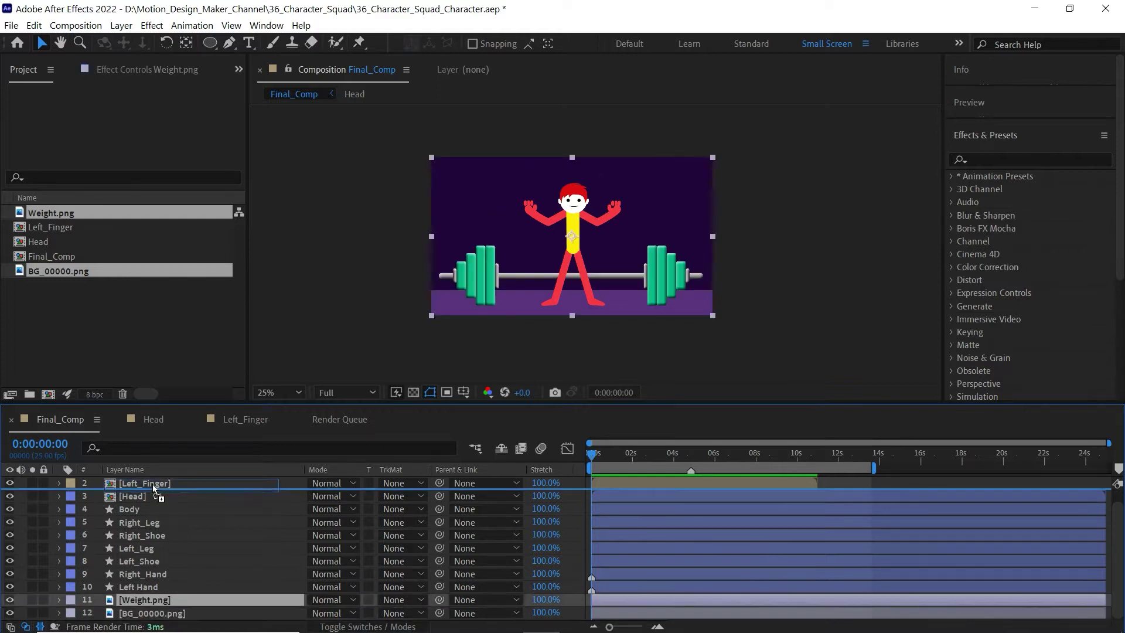
Precompose the barbell layer as Weight_Comp
right_click(157, 482)
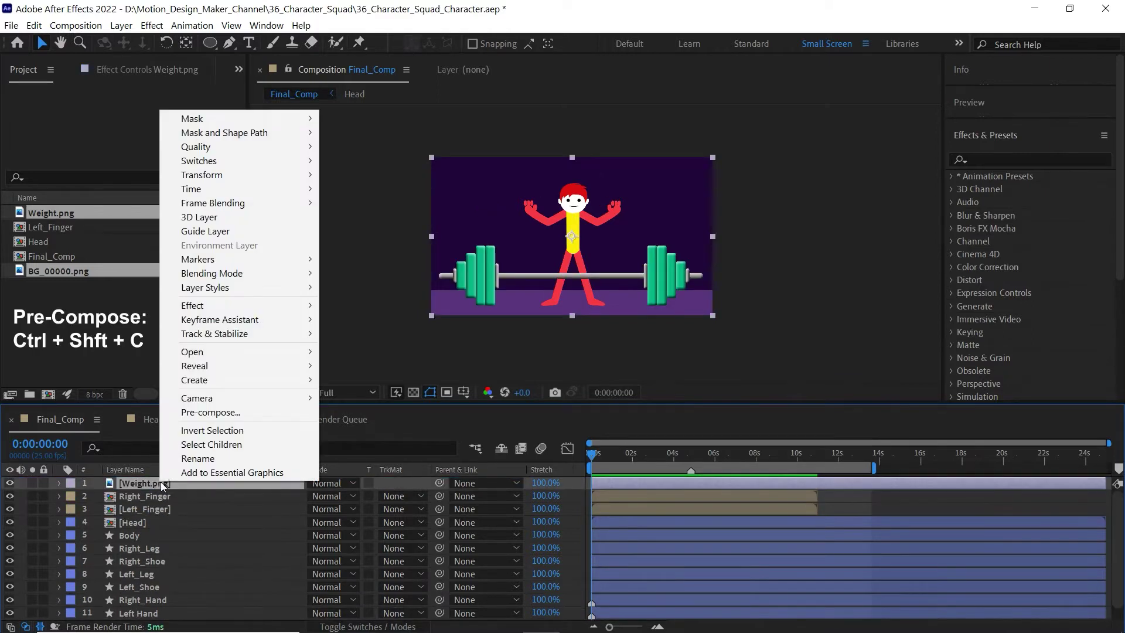
left_click(210, 412)
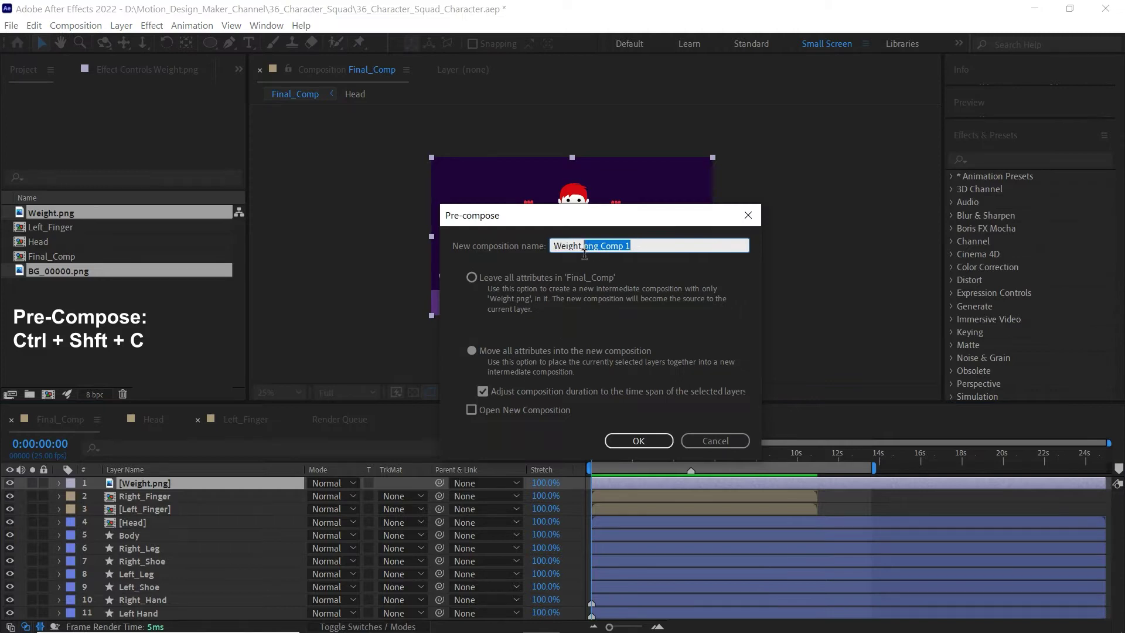
type("_Co")
key("Return")
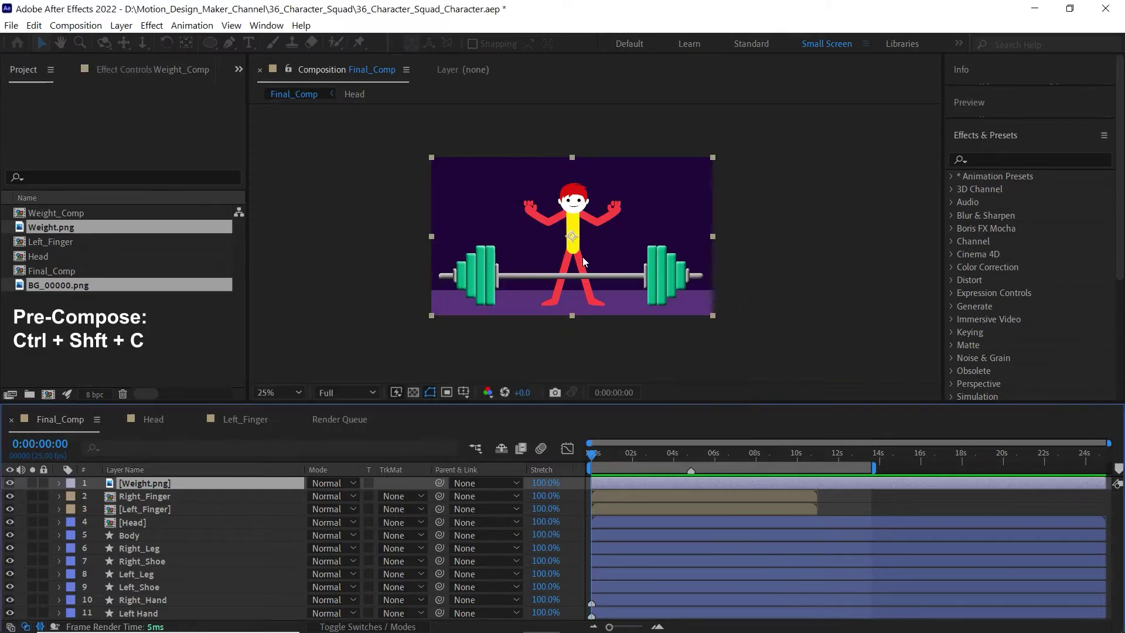
Open Weight_Comp and crop it to a region of interest around the barbell
double_click(240, 483)
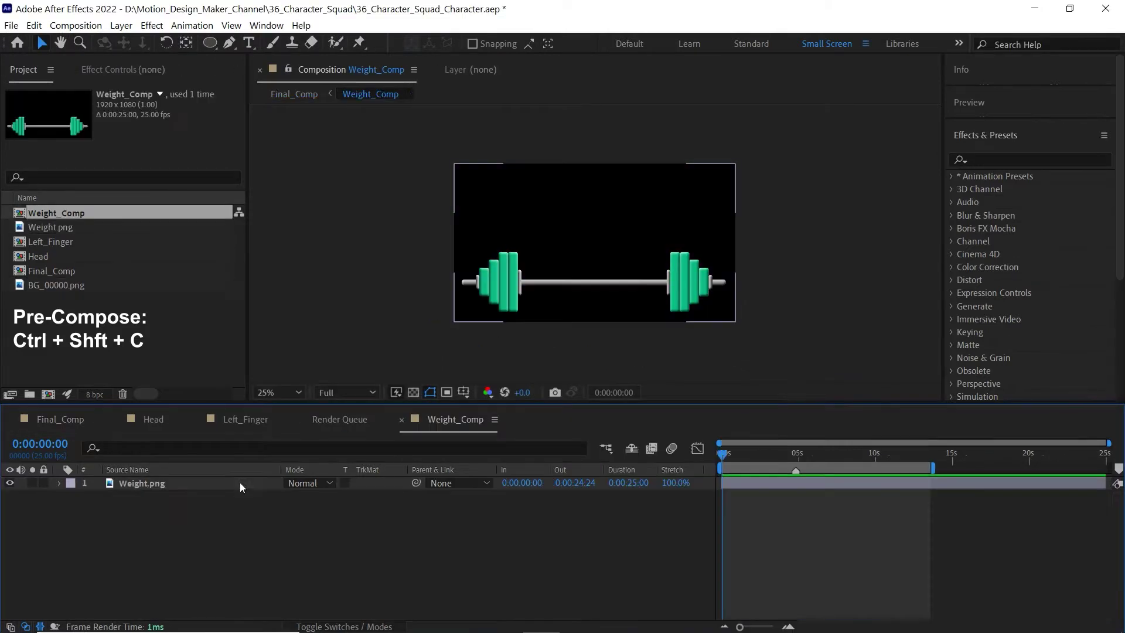
scroll(680, 281, "up", 2)
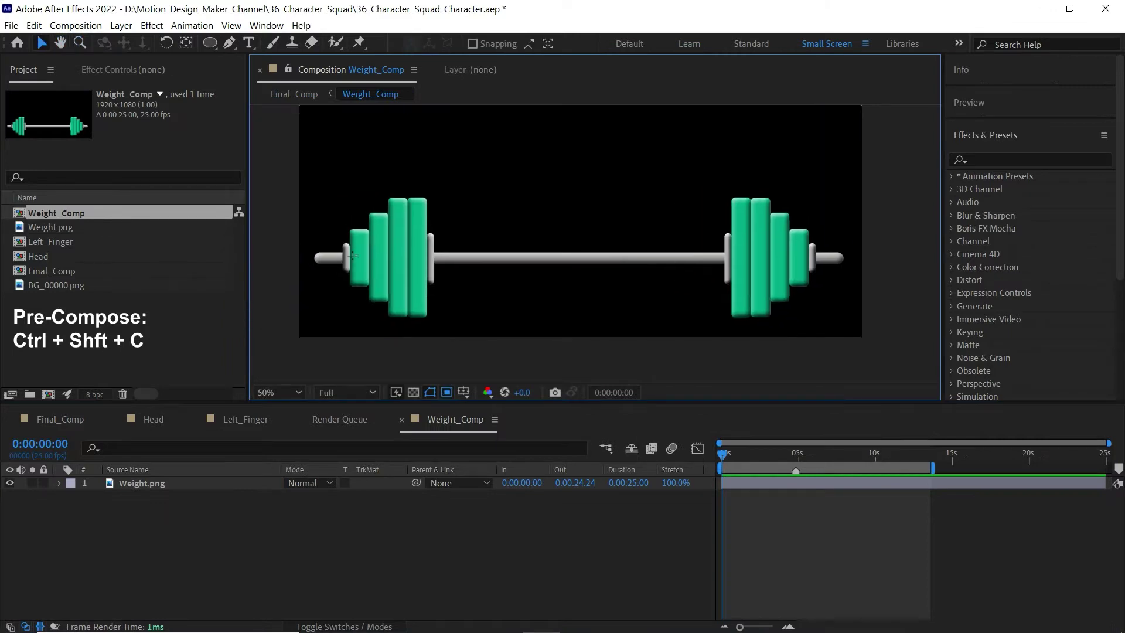
left_click_drag(302, 177, 867, 380)
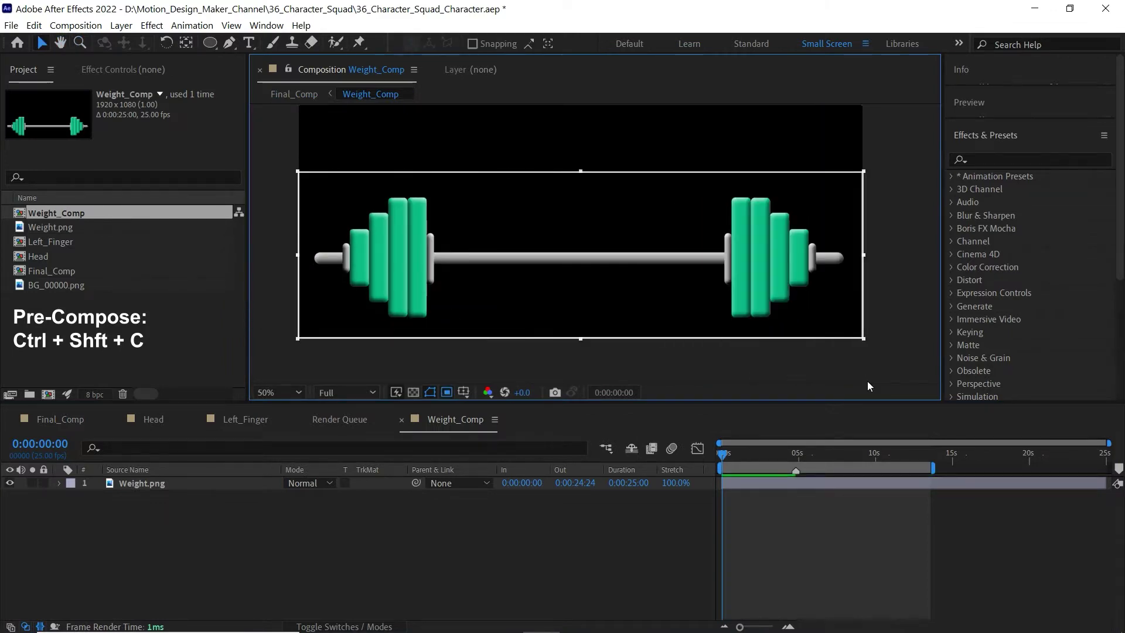
left_click(76, 25)
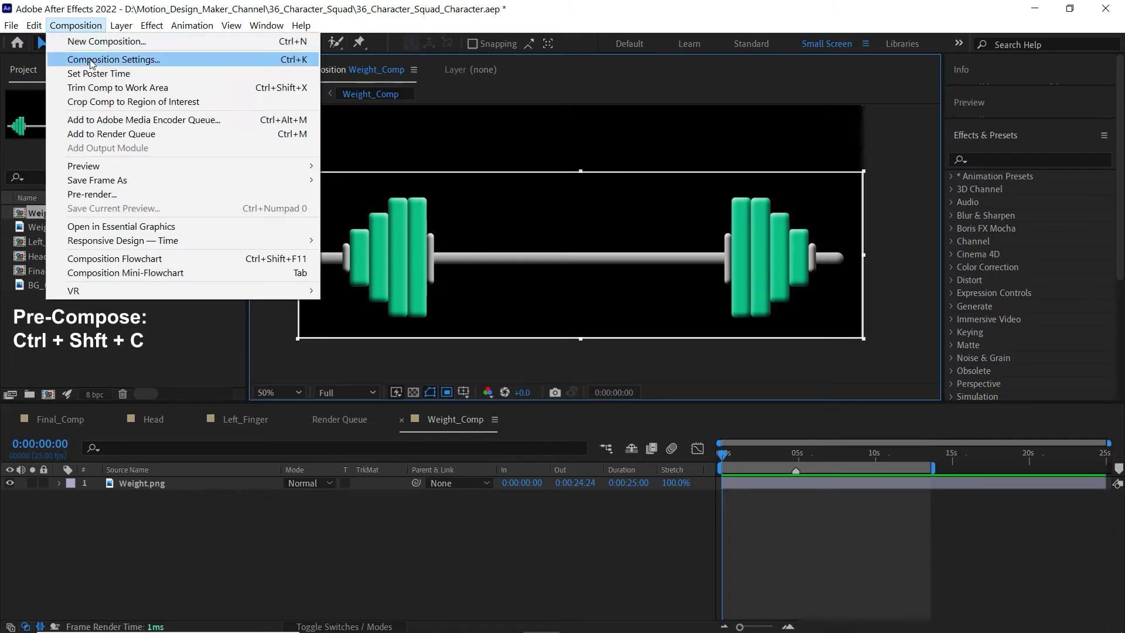
left_click(100, 102)
Back in Final_Comp, raise the barbell up to the boy's shoulders
key("Tab")
left_click(557, 236)
scroll(544, 234, "up", 2)
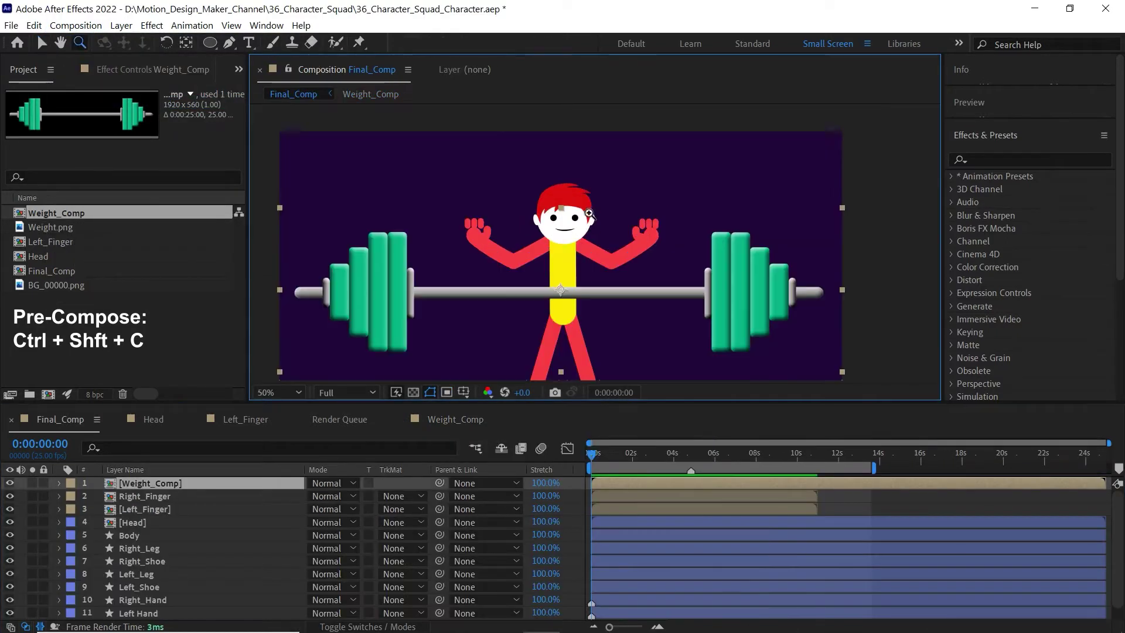
left_click_drag(601, 295, 601, 232)
left_click_drag(170, 483, 168, 606)
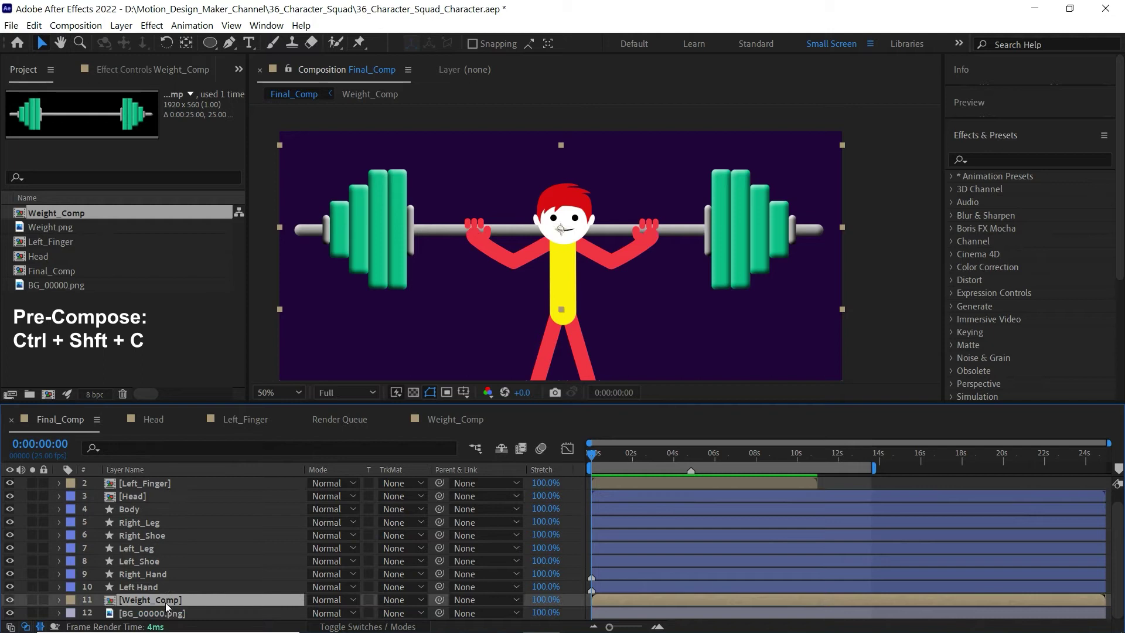
Move the Right_Hand and Left Hand layers below the barbell layer
left_click(158, 572)
left_click(153, 586, "shift")
left_click_drag(153, 586, 158, 605)
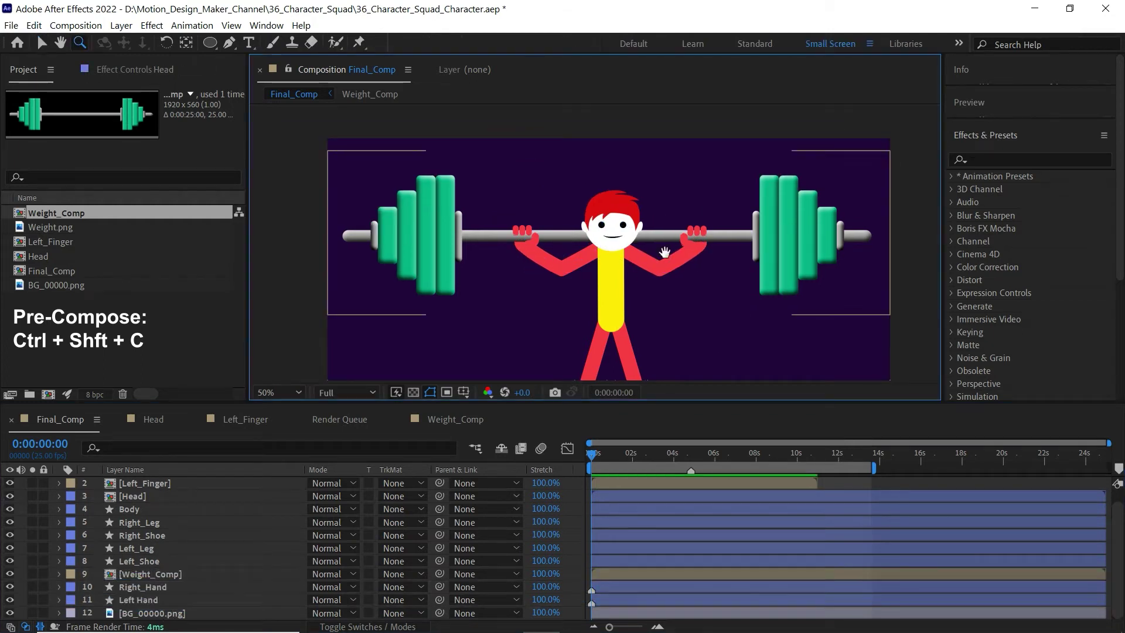
left_click_drag(615, 248, 640, 222)
left_click(123, 498)
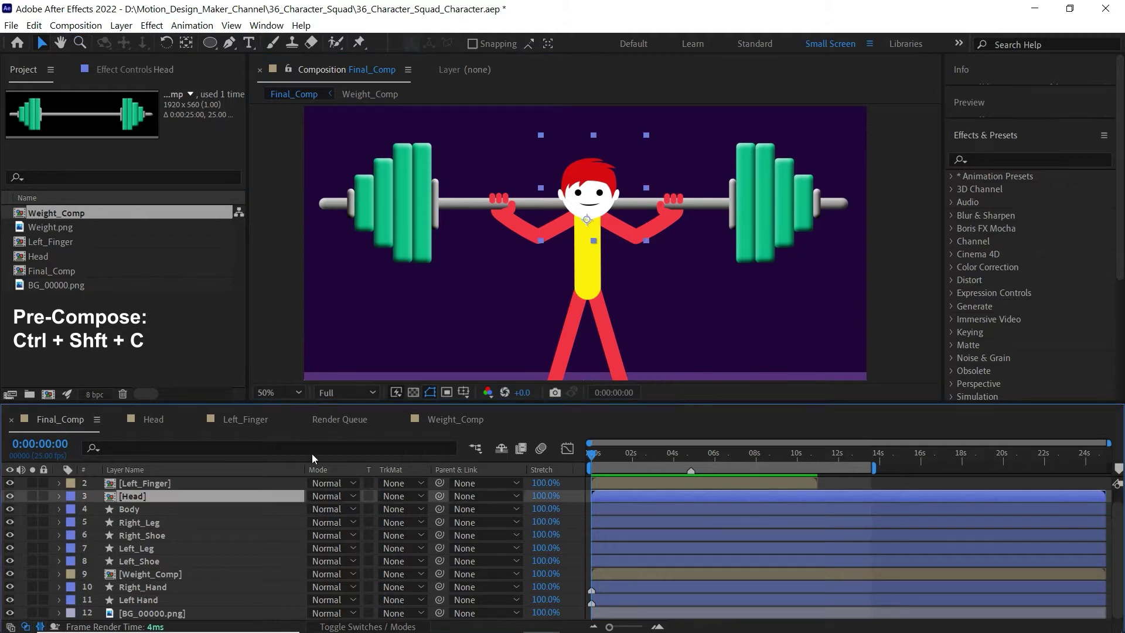
scroll(653, 269, "down", 5)
left_click(139, 521)
Select and delete the Left_Leg layer, then the Left Hand layer
key("g")
left_click(155, 535)
left_click(140, 548)
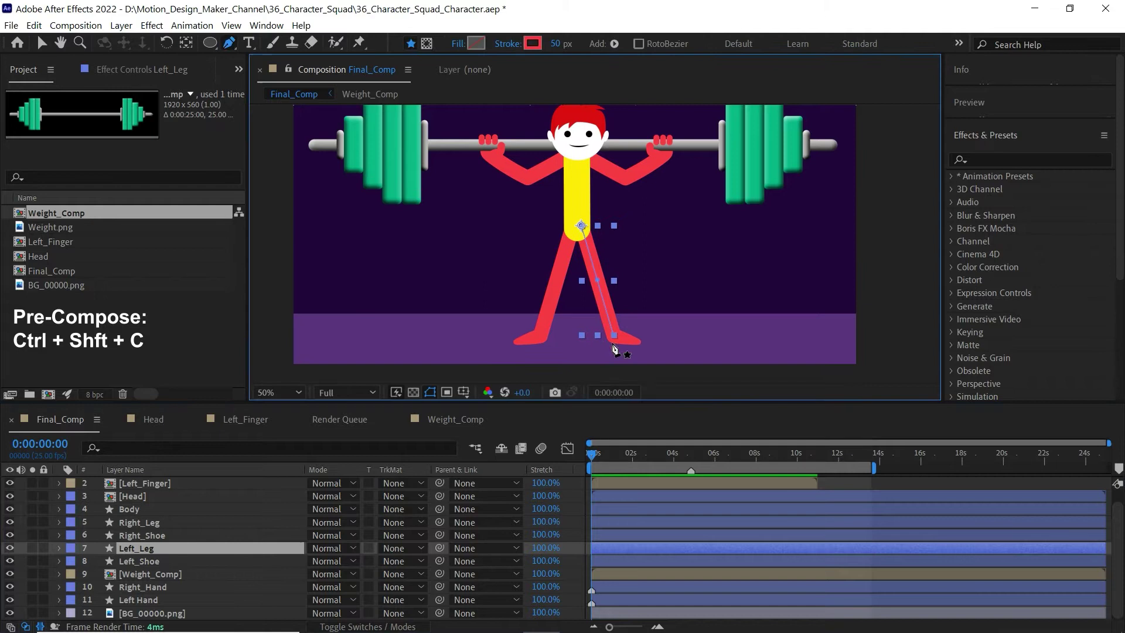
left_click(138, 550)
key("Delete")
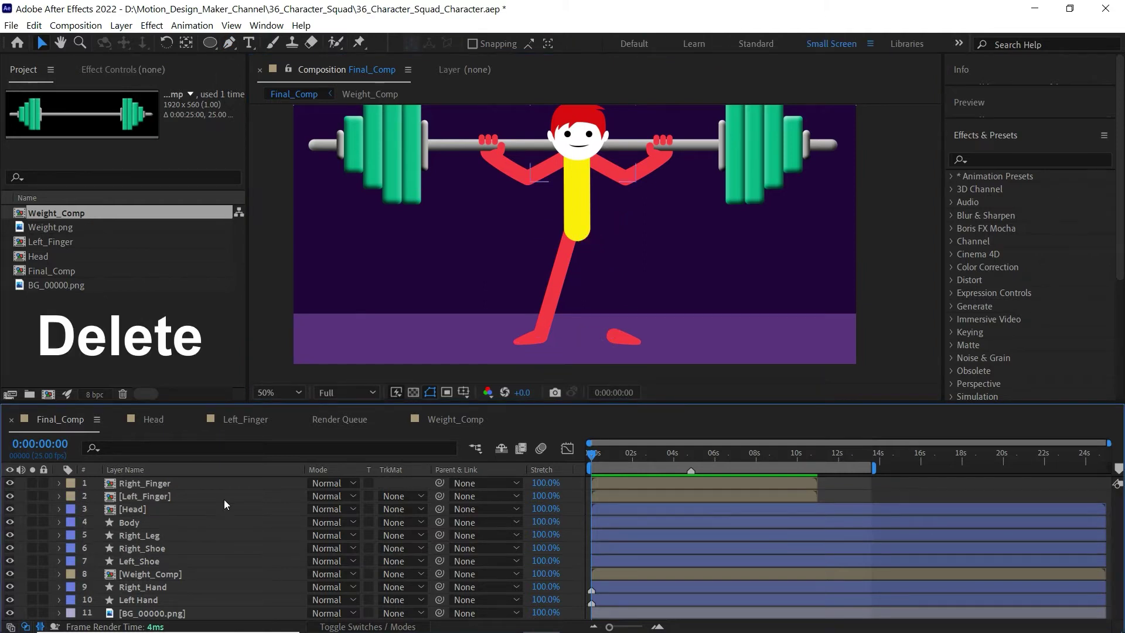
left_click(217, 509)
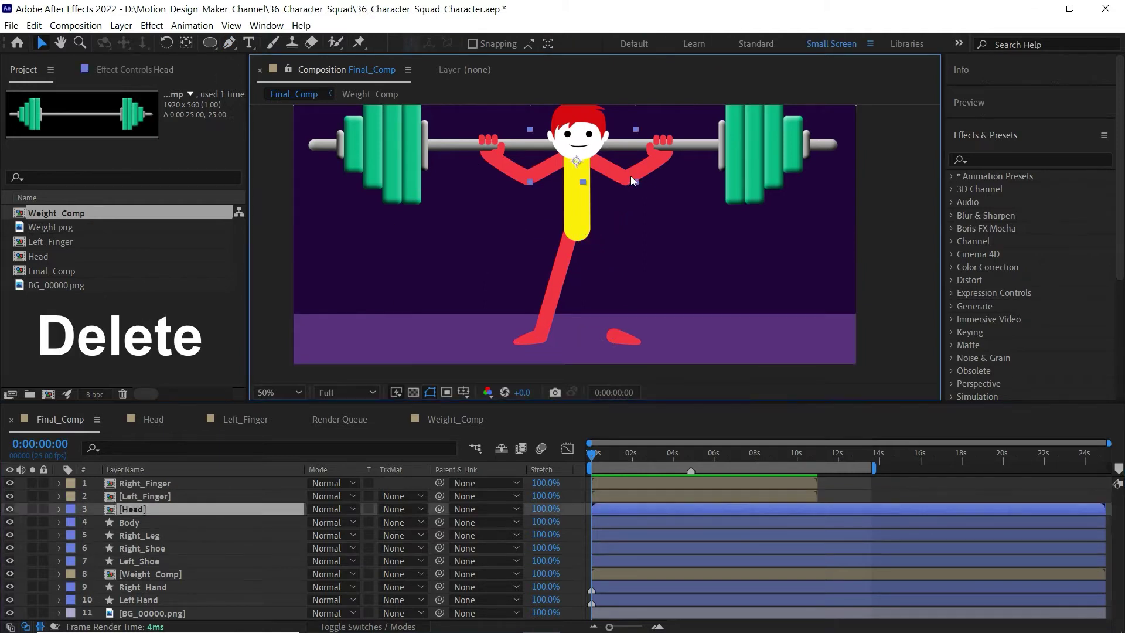
left_click(153, 599)
key("Delete")
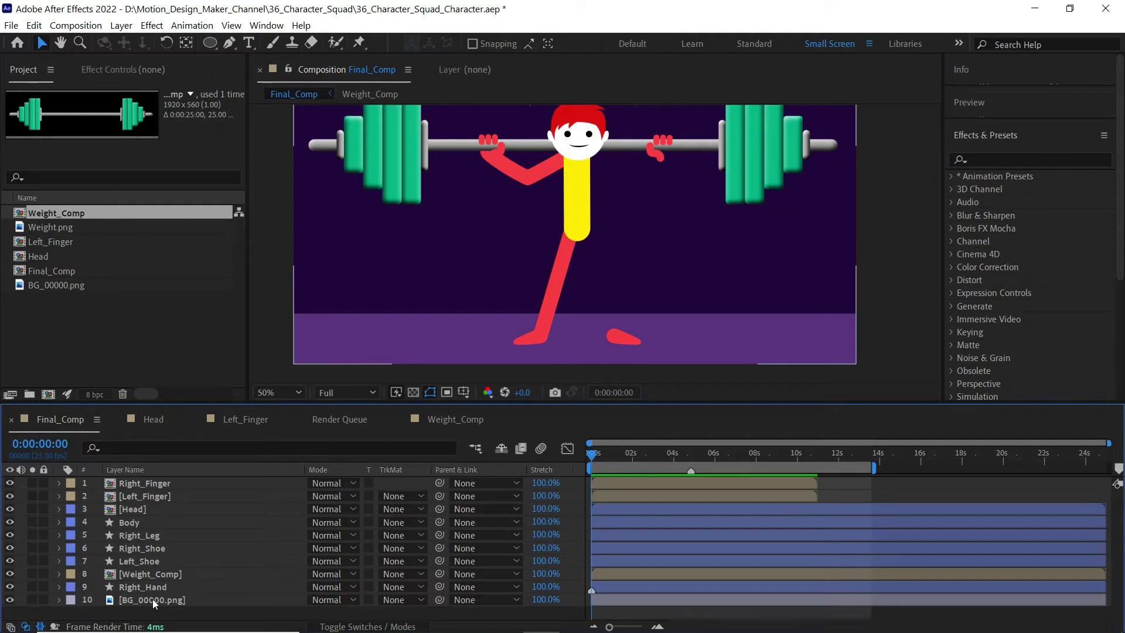
left_click(140, 534)
left_click(34, 25)
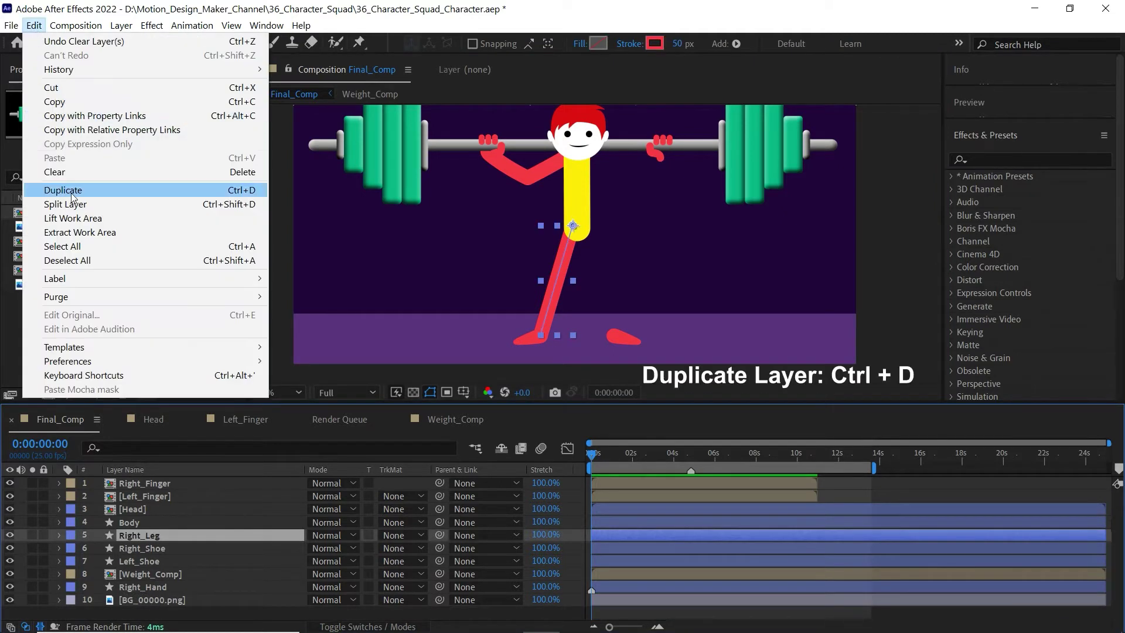
Duplicate Right_Leg, rename the copy Left_Leg and place it below Right_Leg
left_click(64, 189)
key("Return")
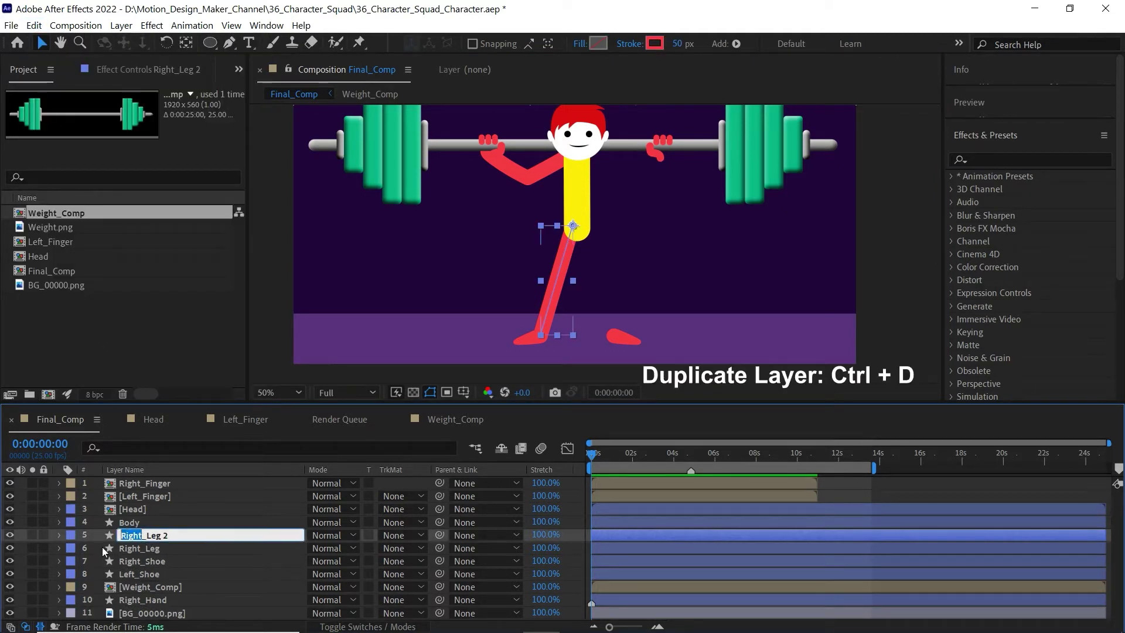
type("Left_Leg")
key("Return")
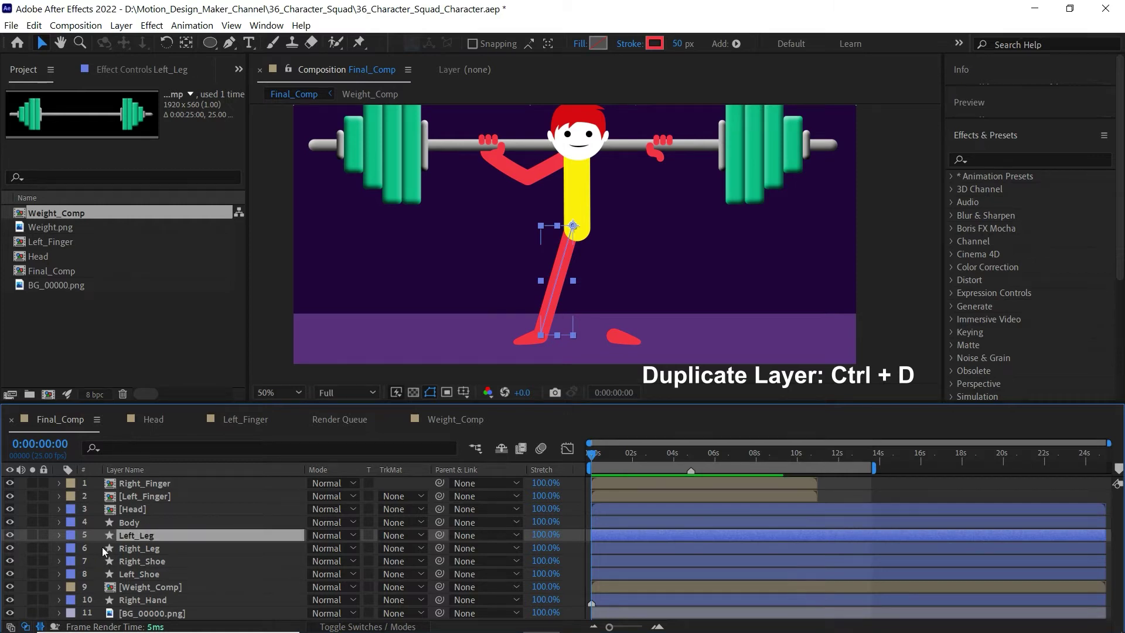
left_click_drag(126, 537, 131, 556)
left_click(146, 535, "shift")
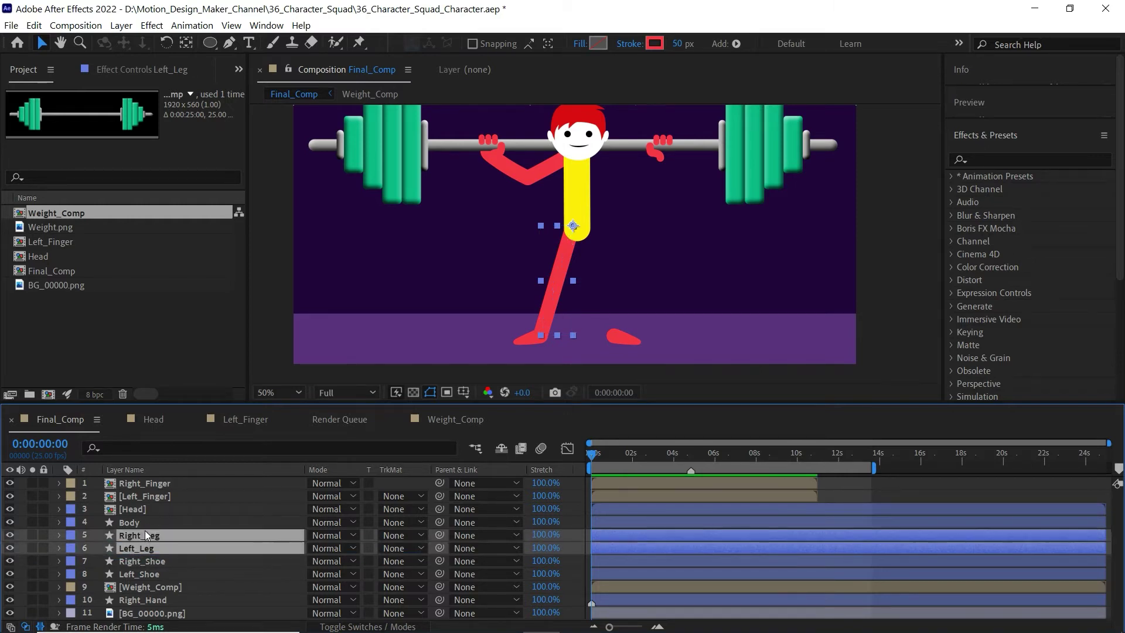
Filter properties for 'path' and link Left_Leg's Path to Right_Leg's Path by expression
left_click(120, 448)
type("path")
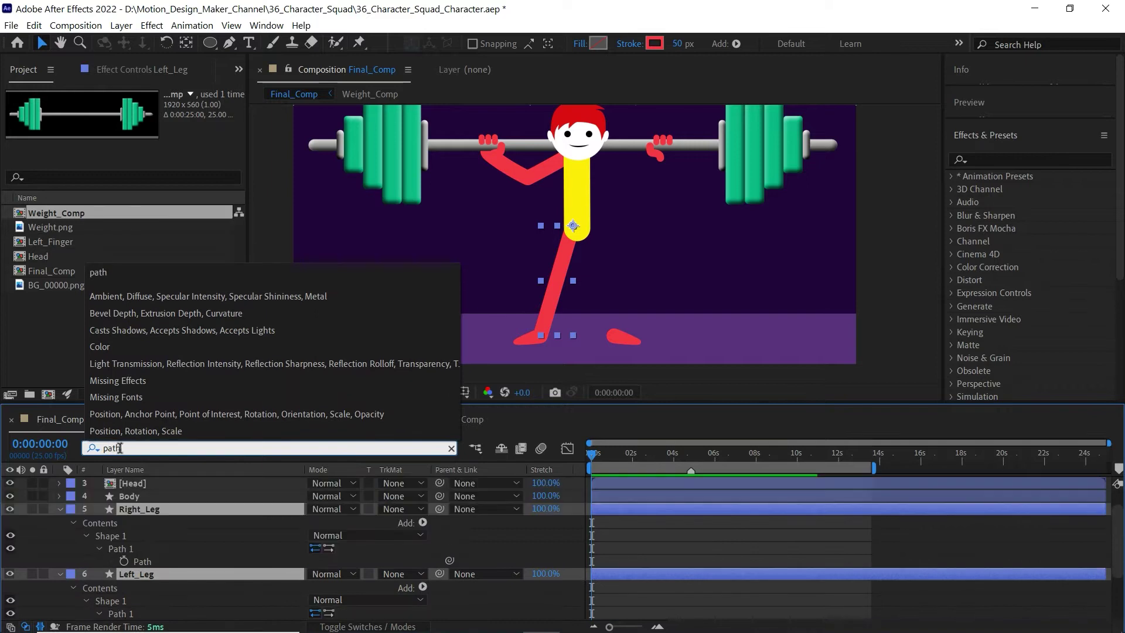
scroll(164, 583, "down", 3)
left_click(164, 536)
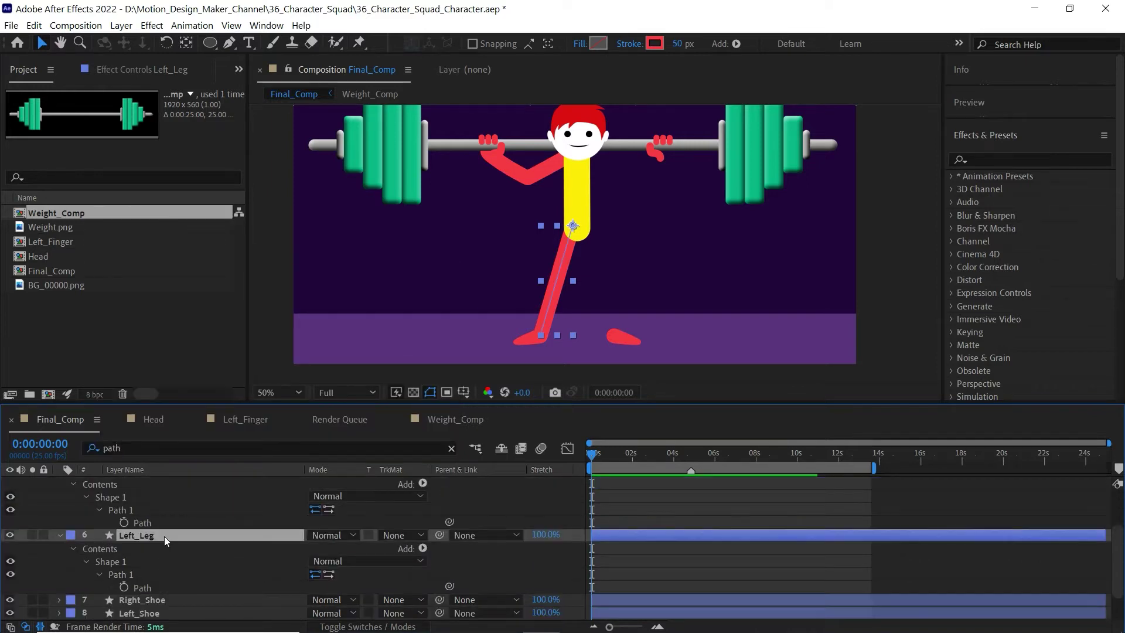
scroll(164, 536, "up", 2)
left_click_drag(486, 404, 486, 361)
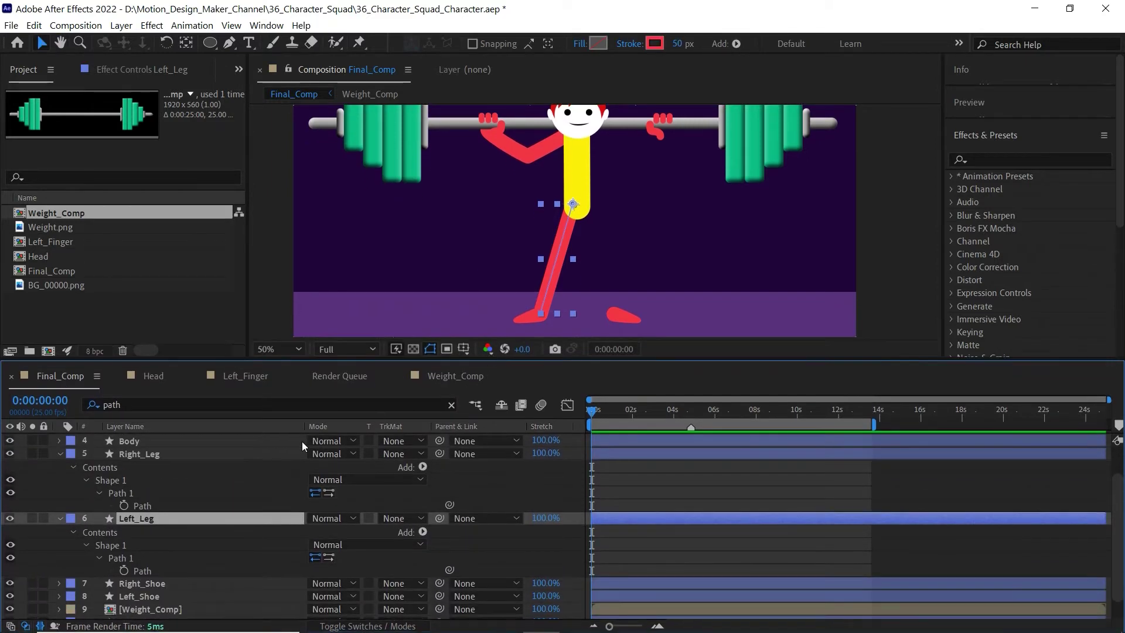
left_click(124, 579, "alt")
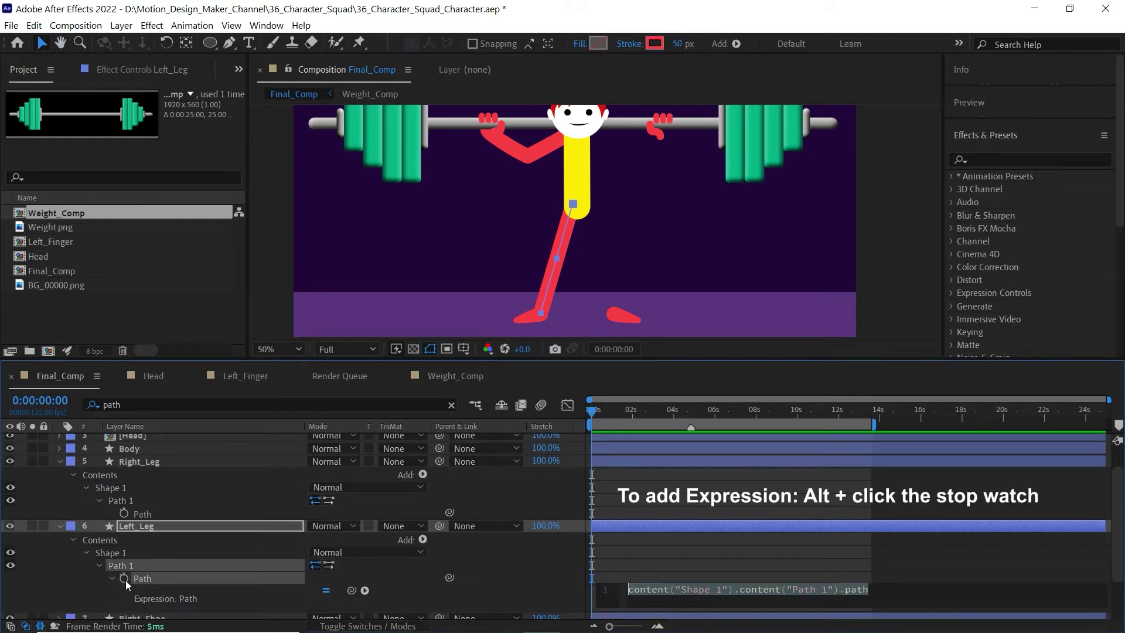
left_click_drag(352, 590, 147, 517)
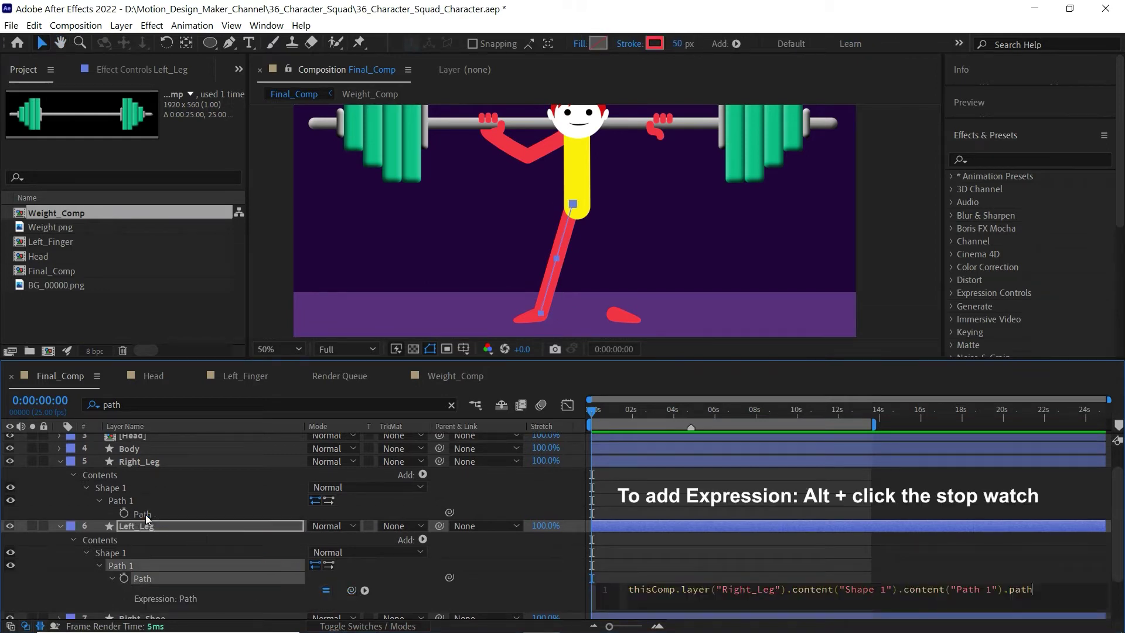
left_click(602, 480)
left_click(59, 461)
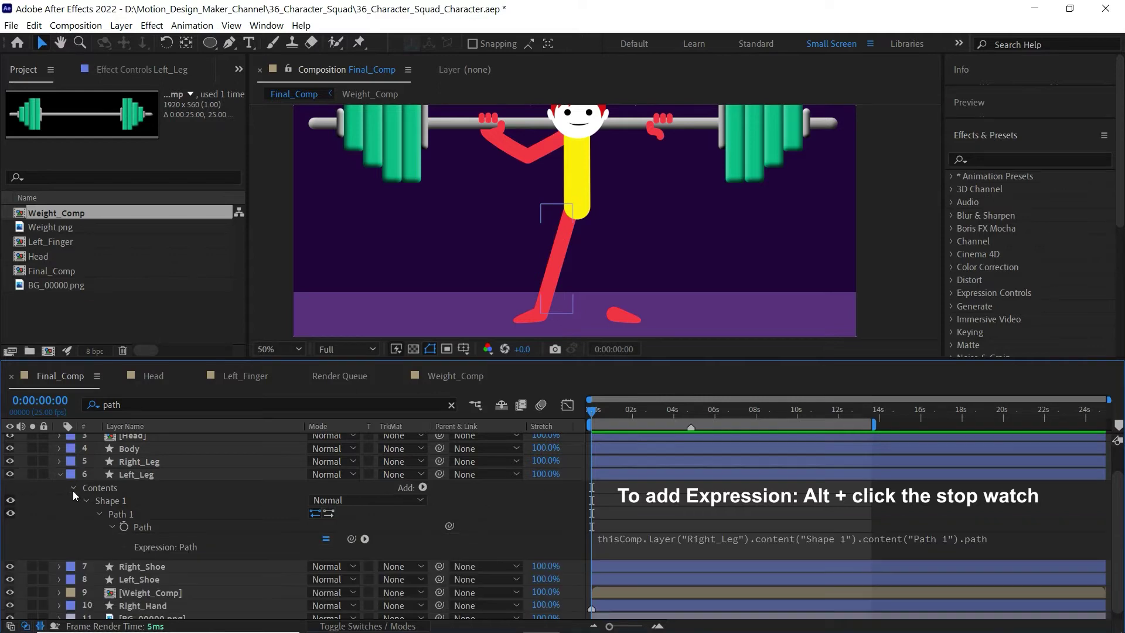
left_click(60, 474)
left_click(144, 505)
Flip Left_Leg horizontally and nudge it right so the legs stand apart
right_click(145, 507)
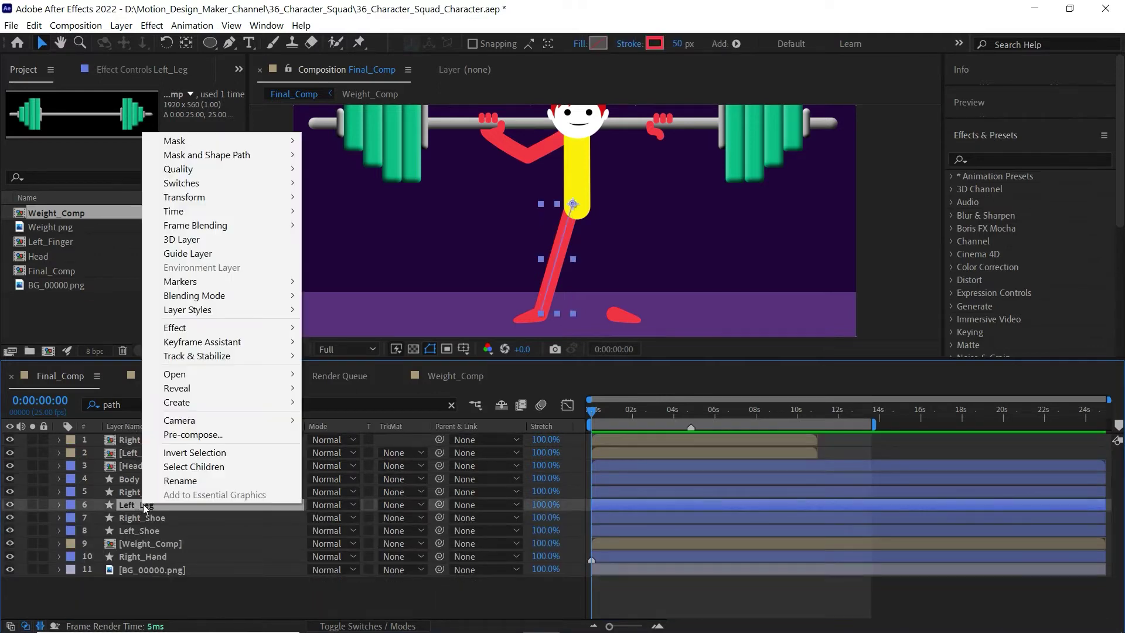
mouse_move(242, 199)
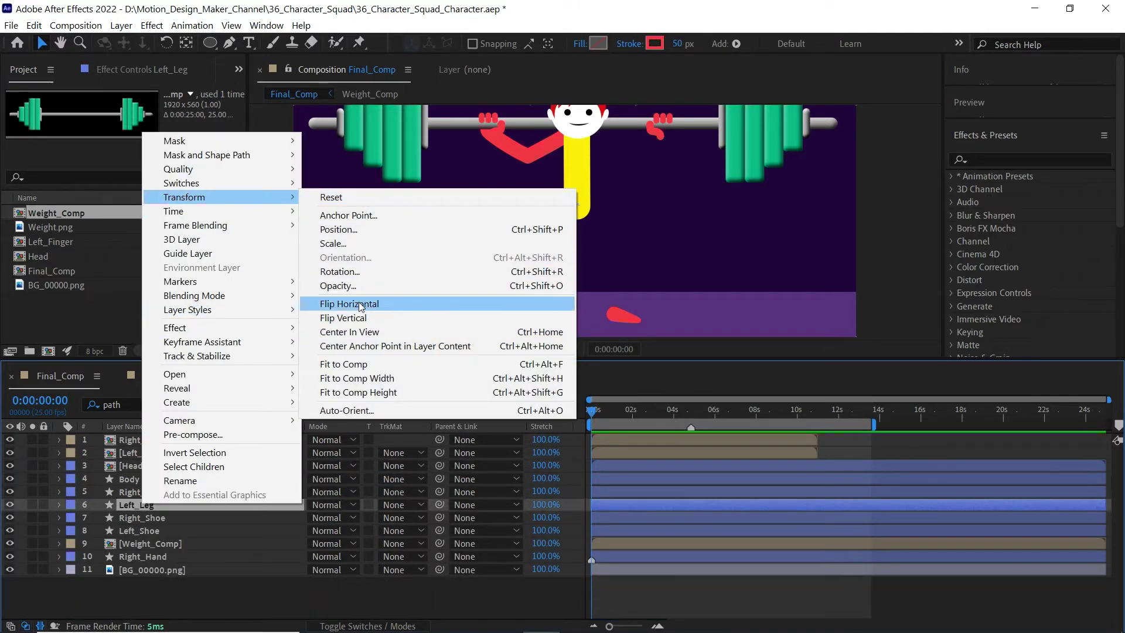
left_click(360, 304)
key("z")
left_click(622, 261)
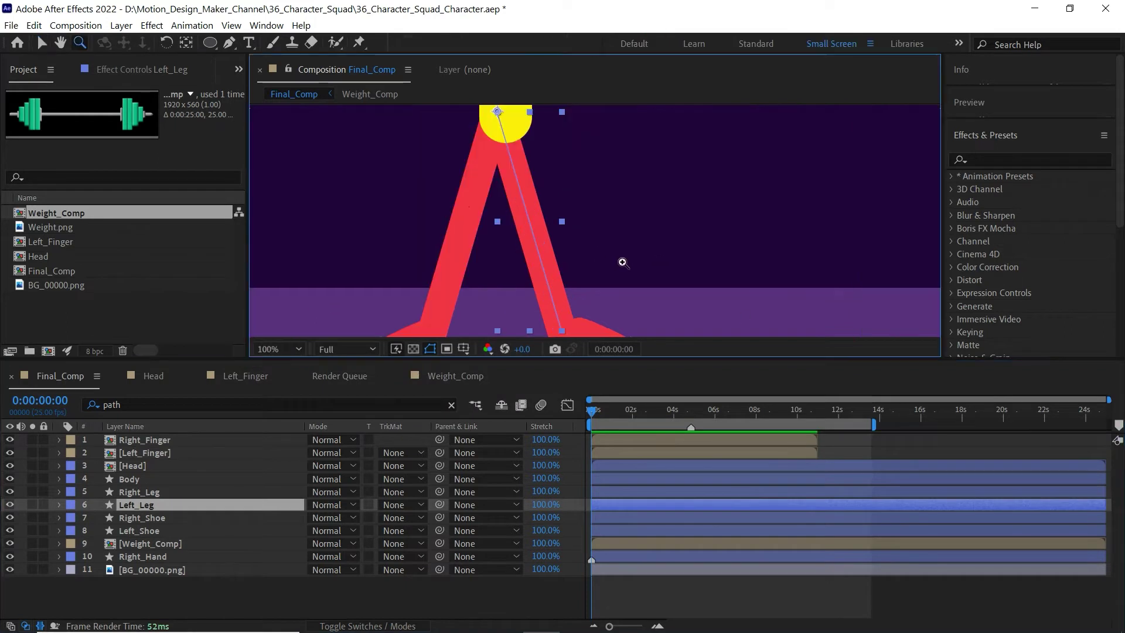
left_click_drag(615, 244, 603, 258)
key("v")
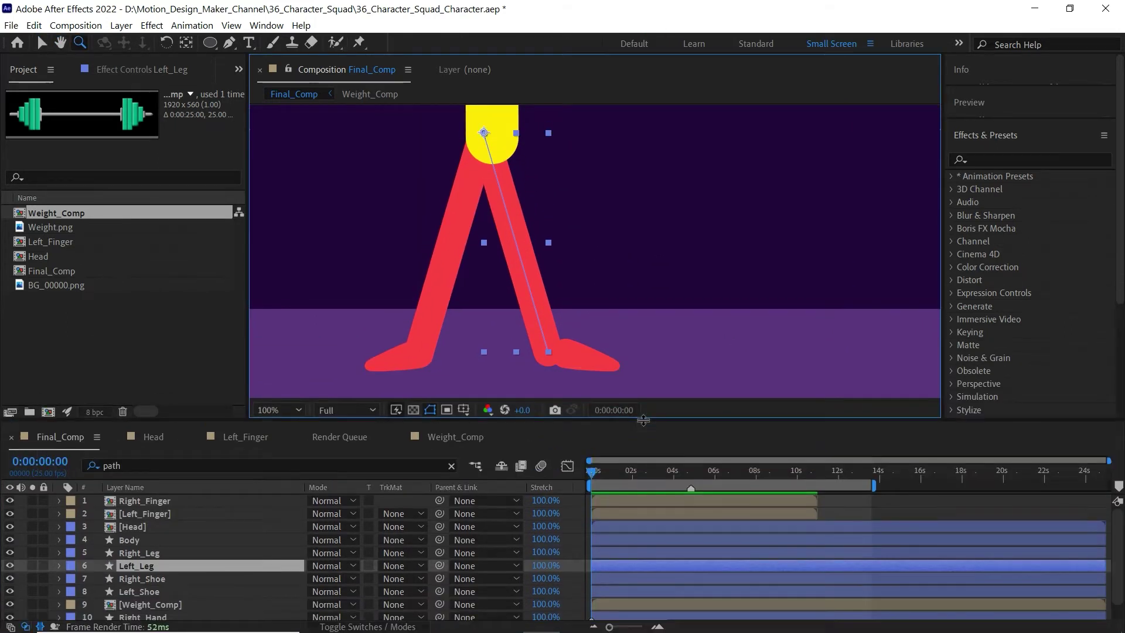
key("shift+Right")
key("shift+Right")
key("shift+Right")
key("shift+Right")
Try a knee bend on Right_Leg's path, undo it, and zoom out to the whole character
left_click(444, 282)
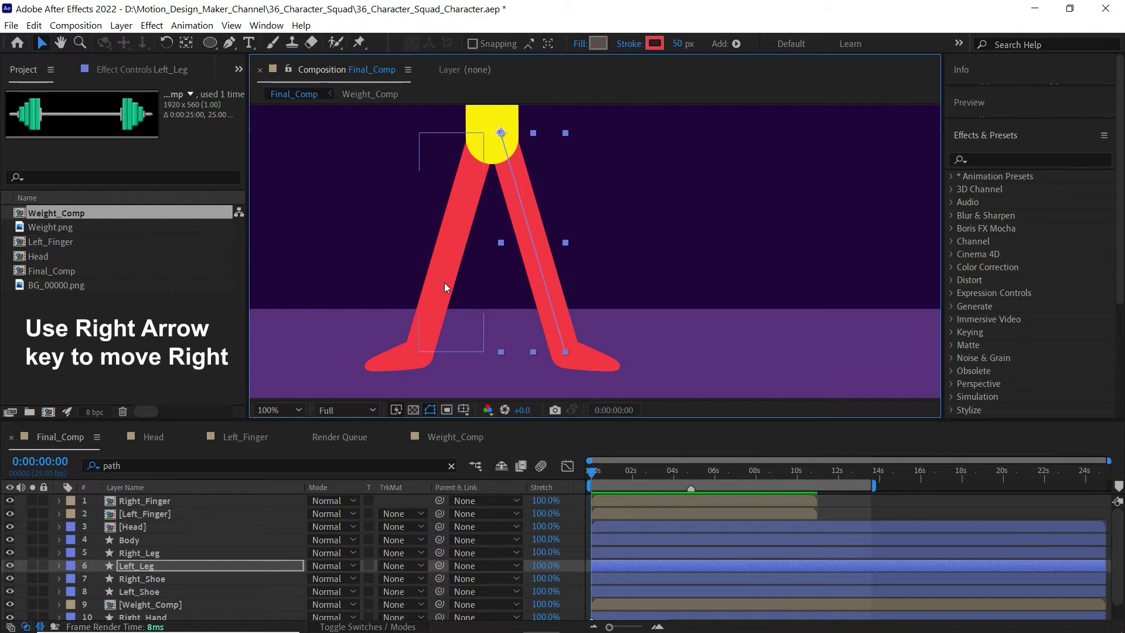
key("g")
left_click_drag(452, 237, 416, 238)
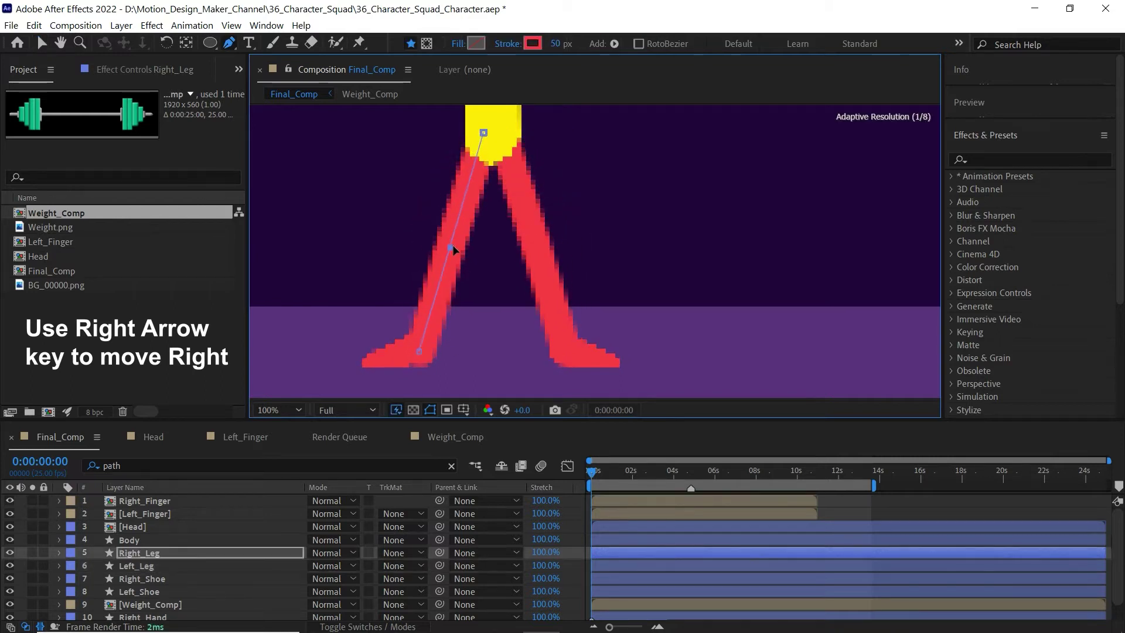
key("ctrl+z")
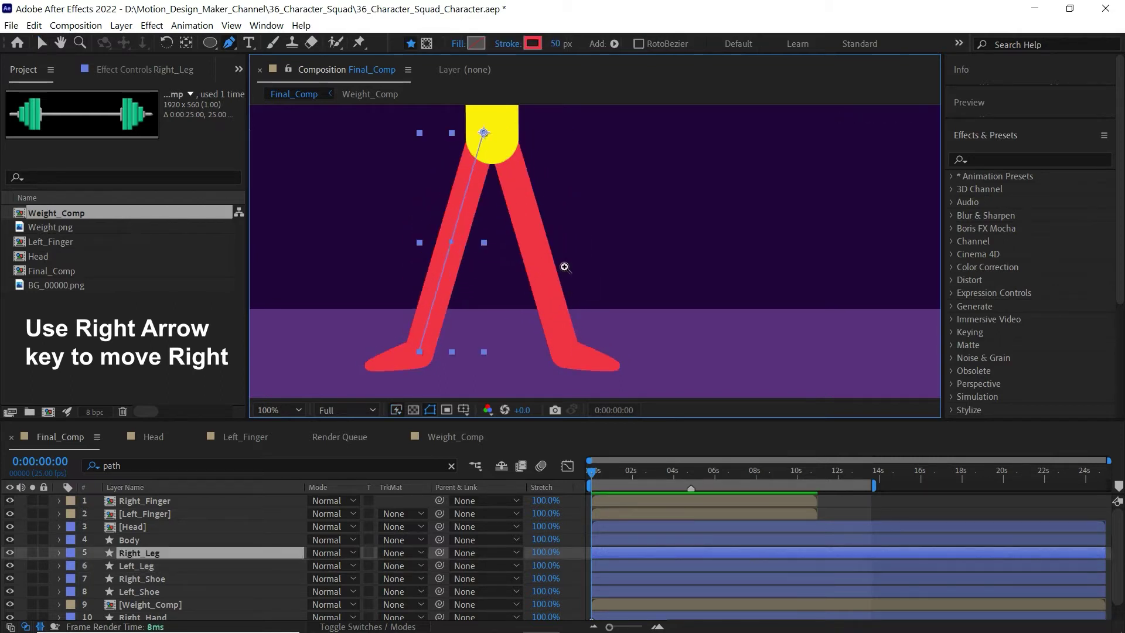
key("z")
left_click(613, 226, "alt")
left_click_drag(613, 225, 600, 192)
key("v")
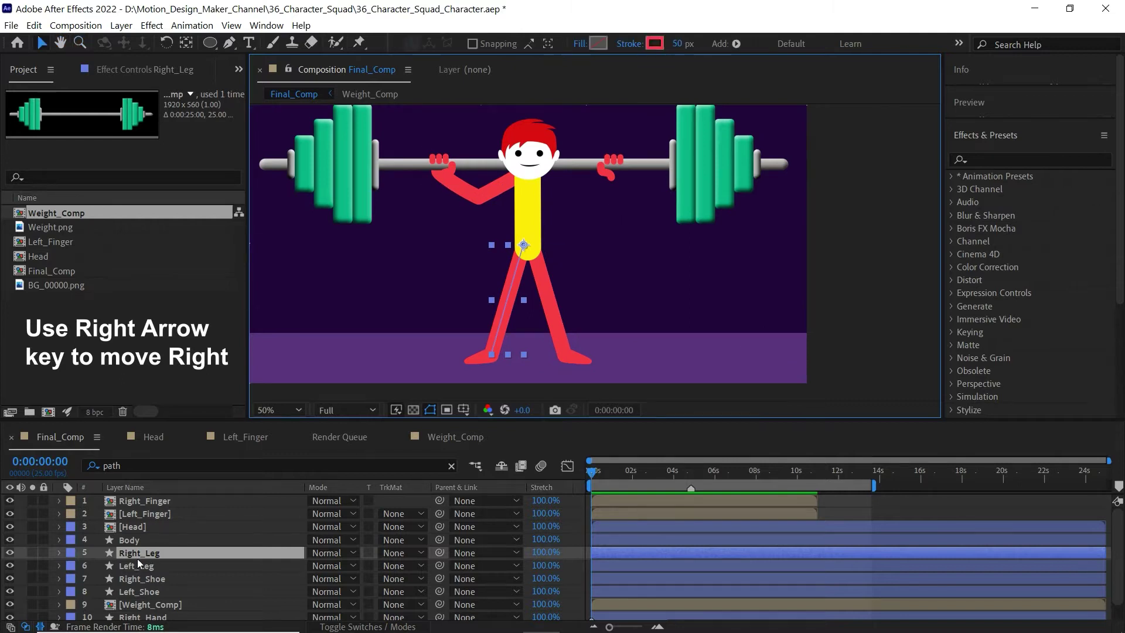
left_click(150, 580)
Duplicate the Right_Hand layer and rename the copy Left_Hand
scroll(151, 580, "down", 1)
left_click(163, 600)
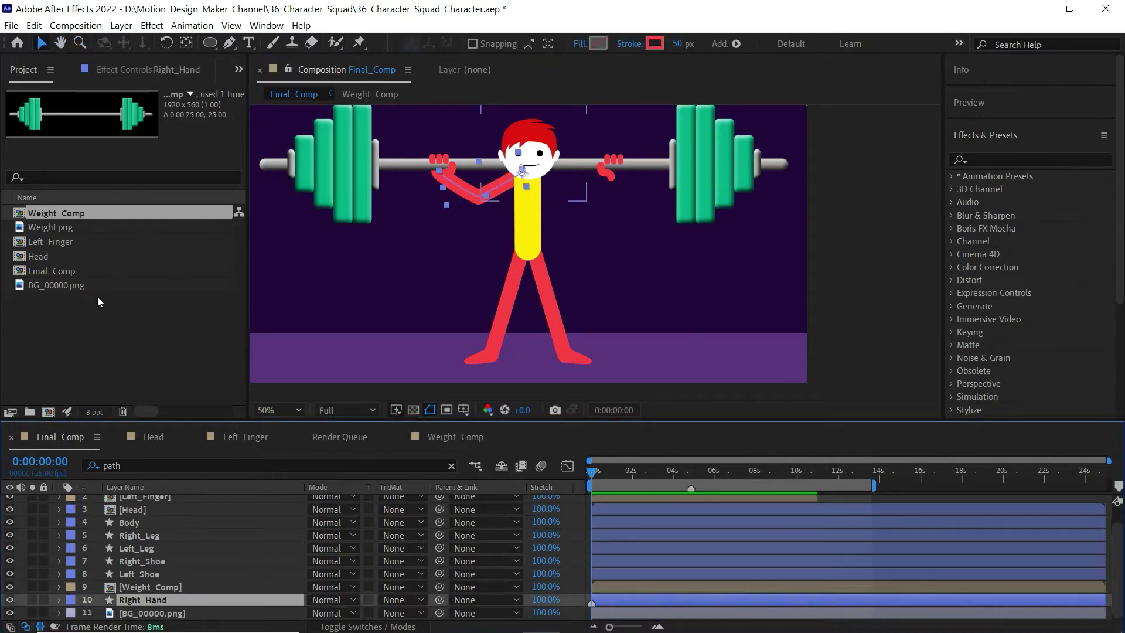
left_click(34, 26)
left_click(76, 191)
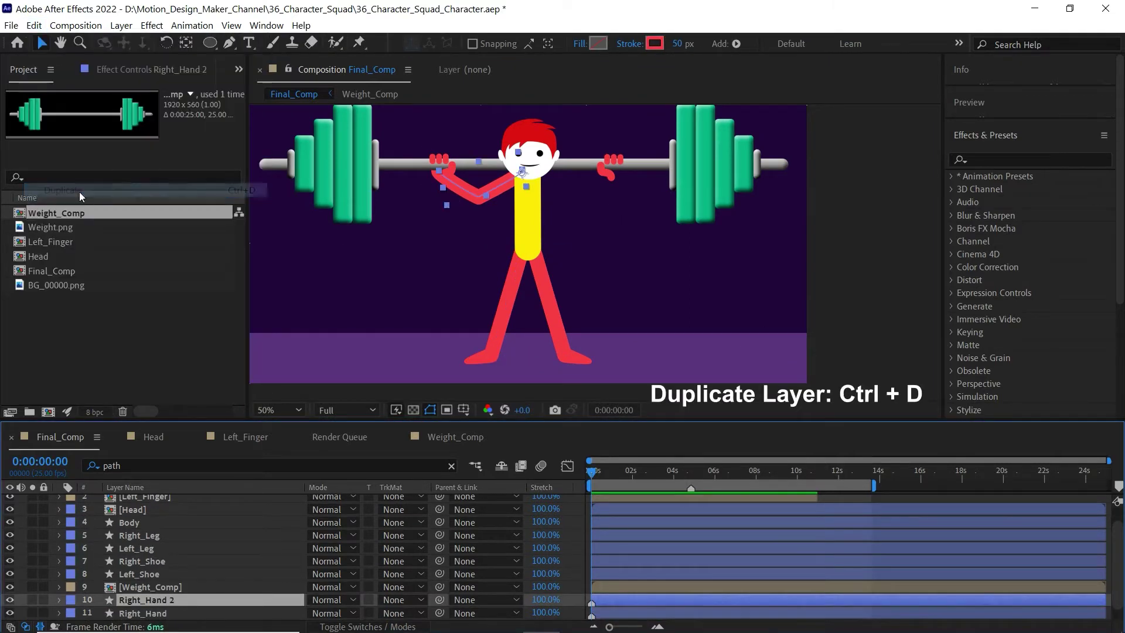
left_click_drag(224, 421, 223, 345)
key("Return")
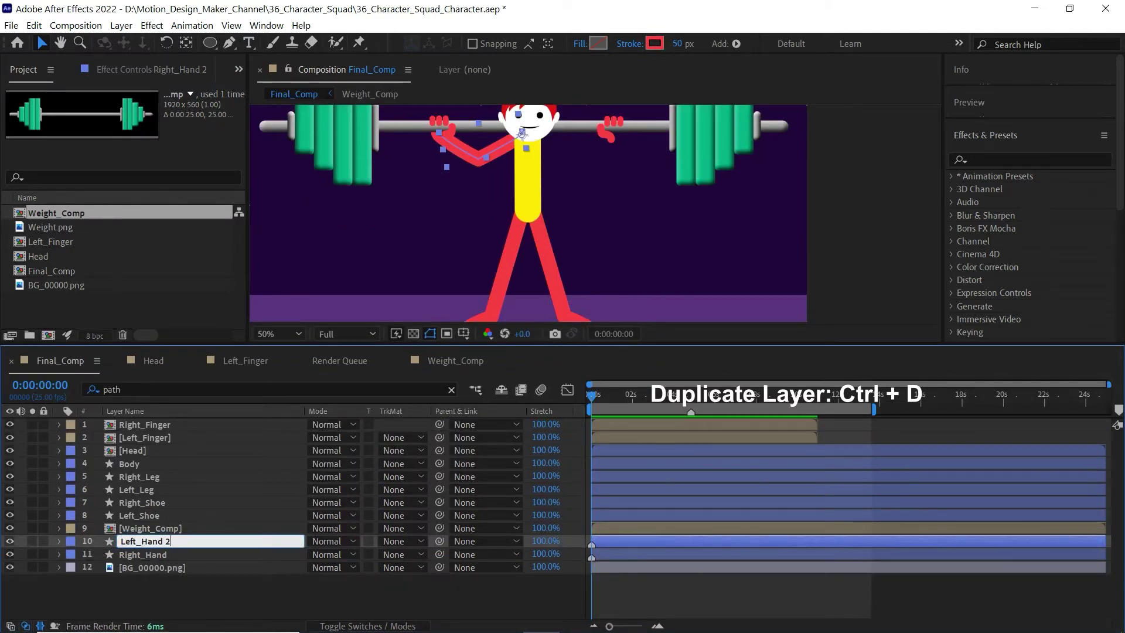
key("Return")
Link Left_Hand's Path to Right_Hand's Path with a pick-whip expression
left_click_drag(125, 561, 125, 561)
left_click(141, 540, "ctrl")
left_click(133, 388)
scroll(205, 572, "down", 1)
scroll(234, 573, "down", 1)
left_click(125, 602, "alt")
left_click_drag(352, 611, 142, 534)
left_click(623, 522)
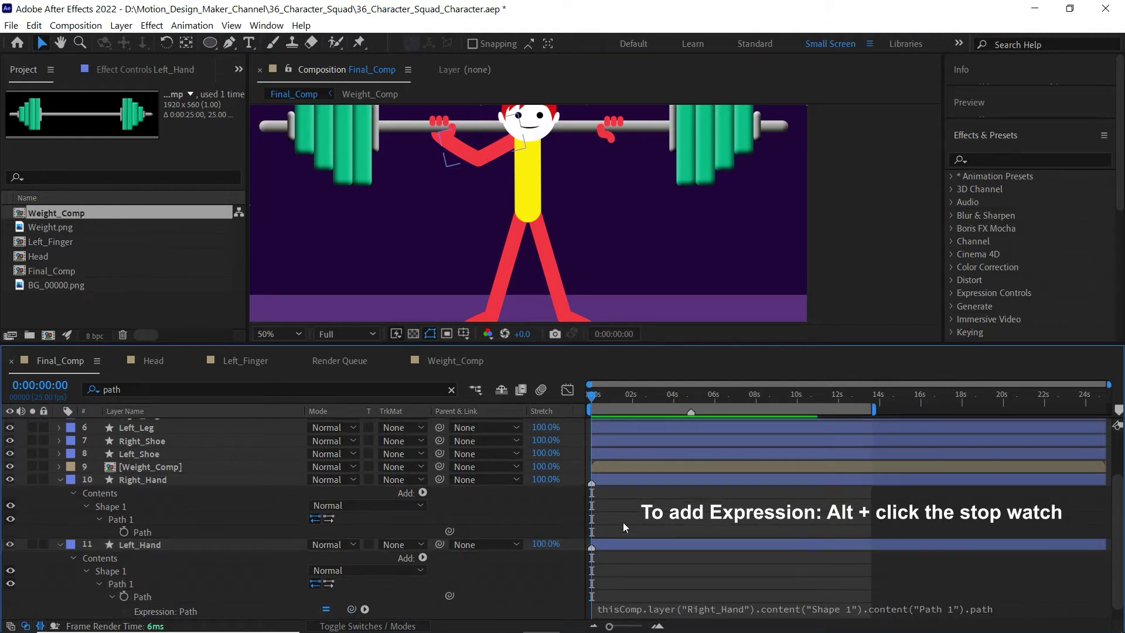
Collapse both hand layers and flip Left_Hand horizontally
left_click(58, 479)
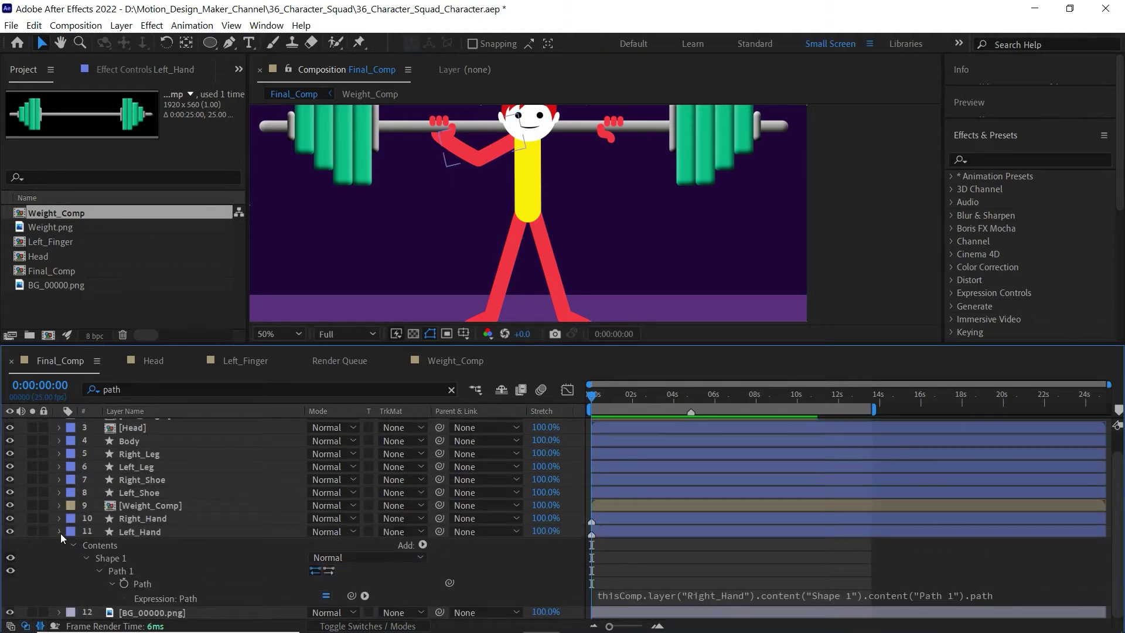
left_click(60, 533)
left_click(137, 557)
right_click(137, 557)
mouse_move(193, 249)
left_click(346, 355)
Zoom in on the hands, show rulers, and drag a horizontal guide across the arms
key("w")
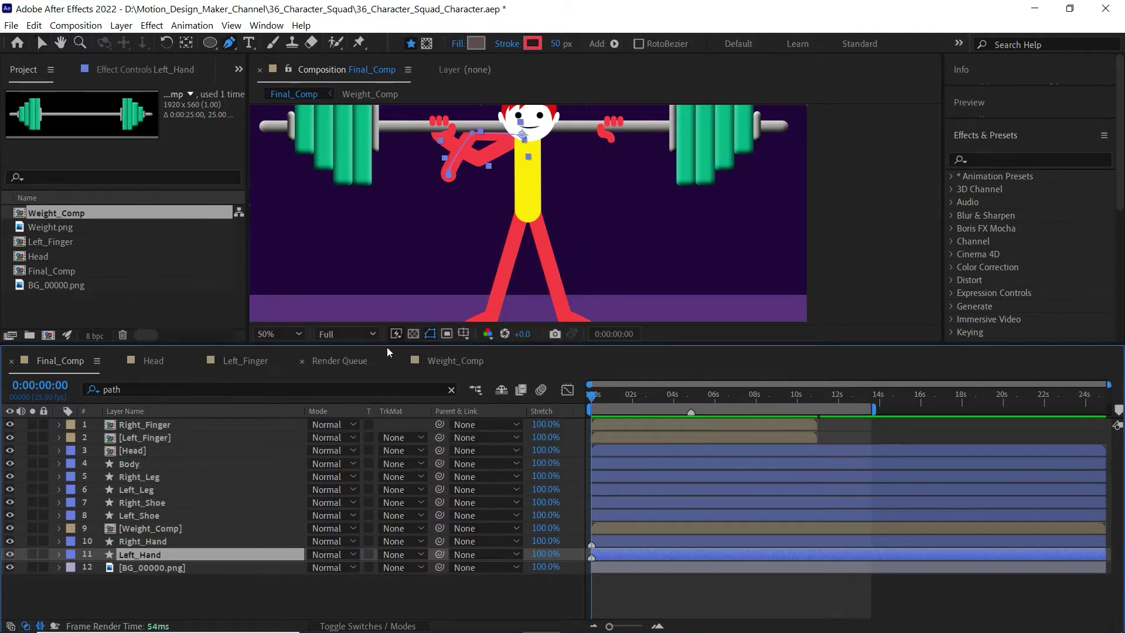
key("z")
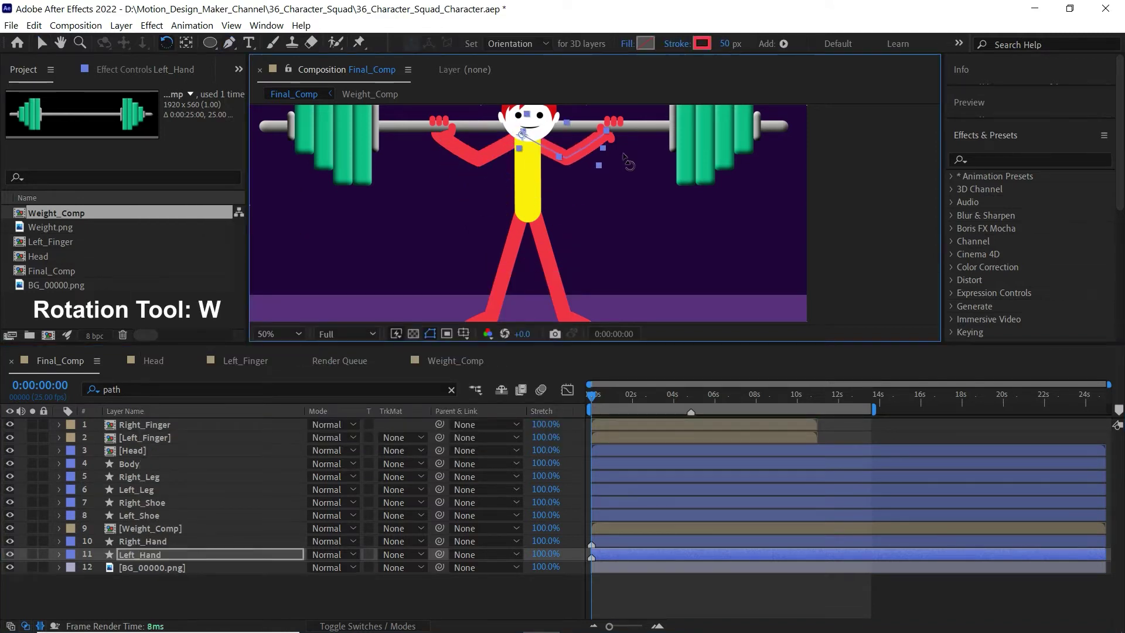
left_click(616, 181)
key("v")
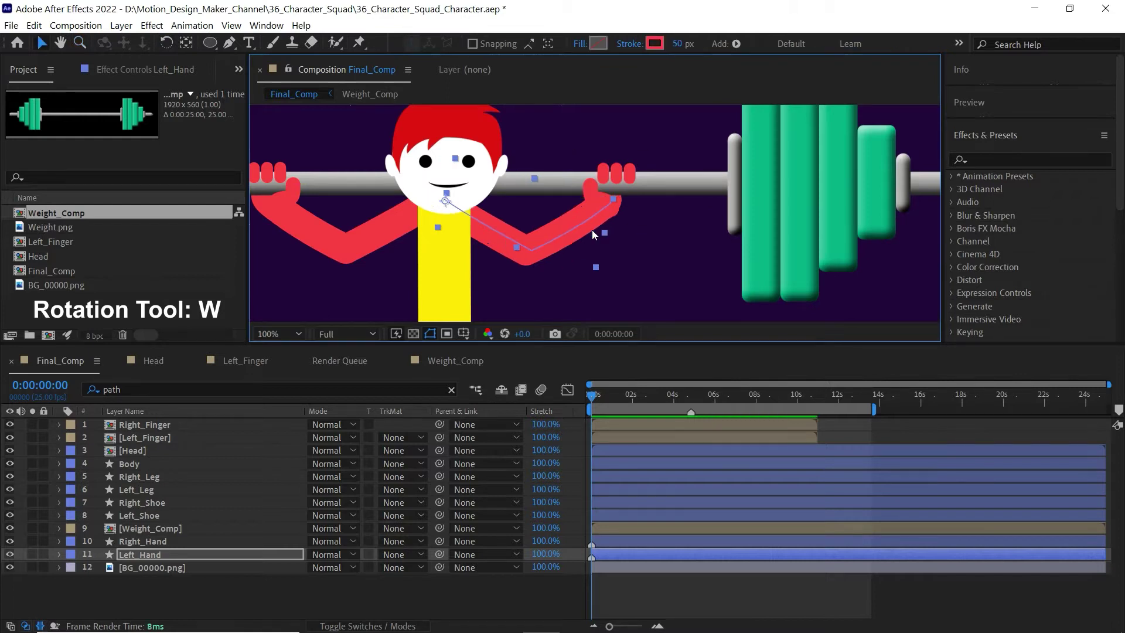
key("ctrl+r")
mouse_move(546, 111)
left_mouse_down()
mouse_move(528, 268)
mouse_move(517, 180)
mouse_move(731, 154)
left_mouse_up()
Nudge Left_Hand up to the guide, reshape Right_Hand's elbow, and zoom back to 50%
key("Up")
key("Up")
key("ctrl+Up")
key("g")
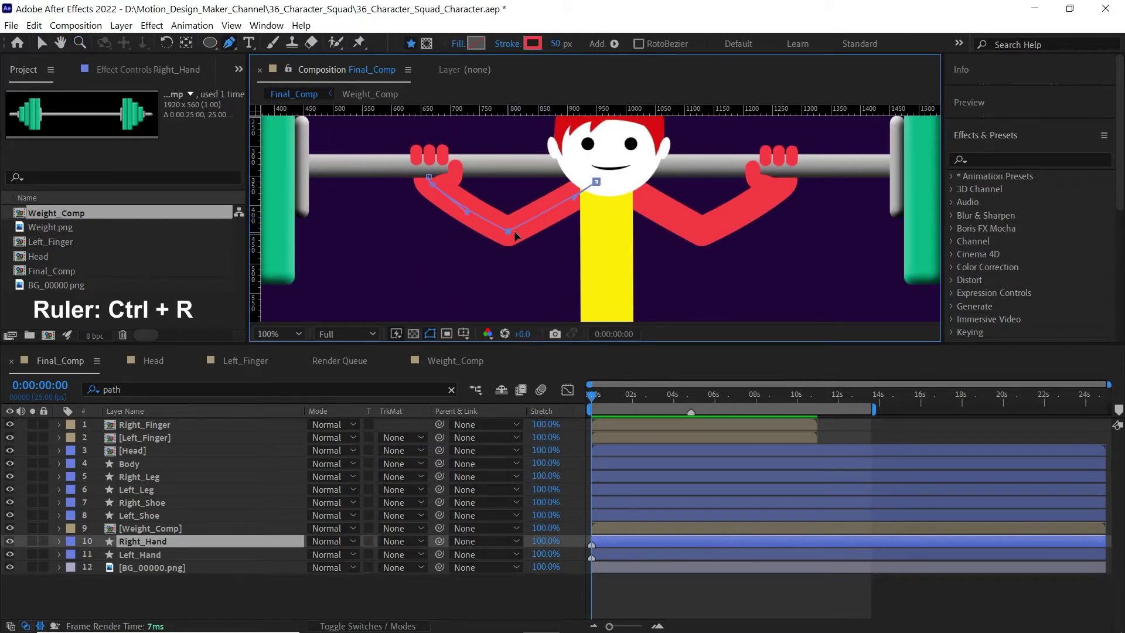
left_click_drag(514, 235, 511, 233)
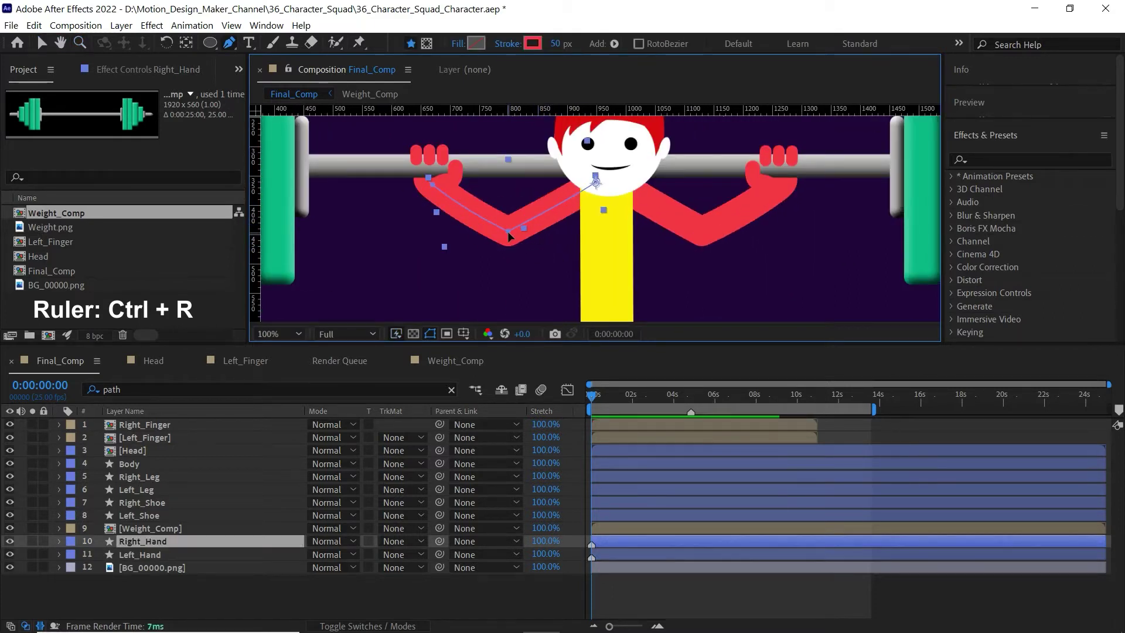
key("v")
key("comma")
key("comma")
key("comma")
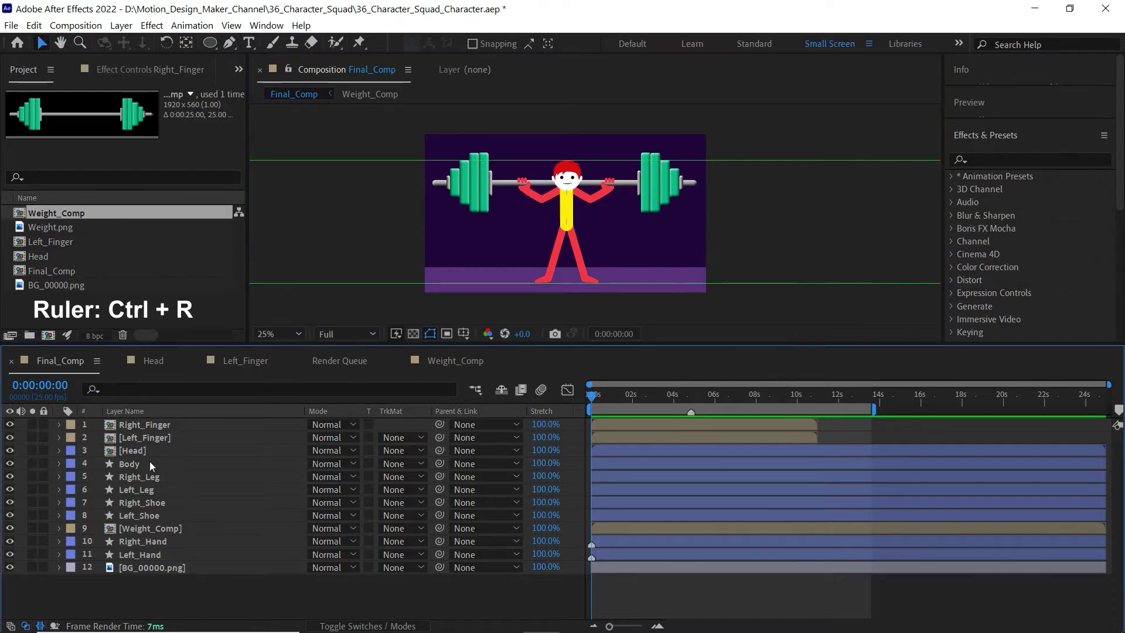
left_click(151, 464)
key("period")
key("period")
Parent the Head layer to Body and test-rotate the body to confirm it follows
left_click(144, 452)
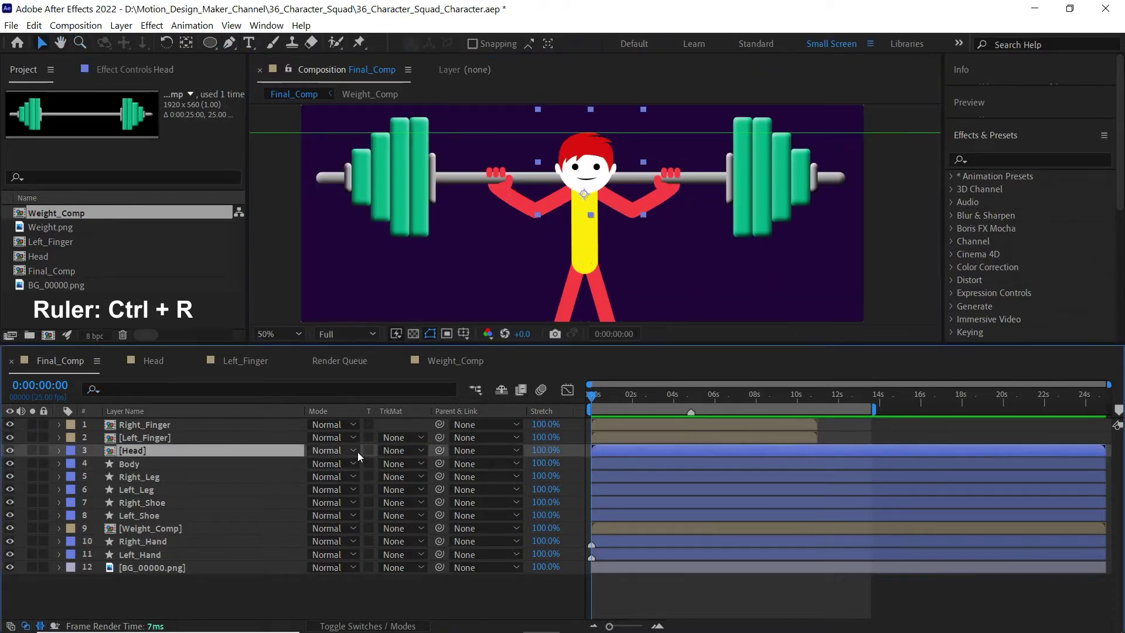
left_click_drag(437, 449, 150, 462)
left_click(150, 462)
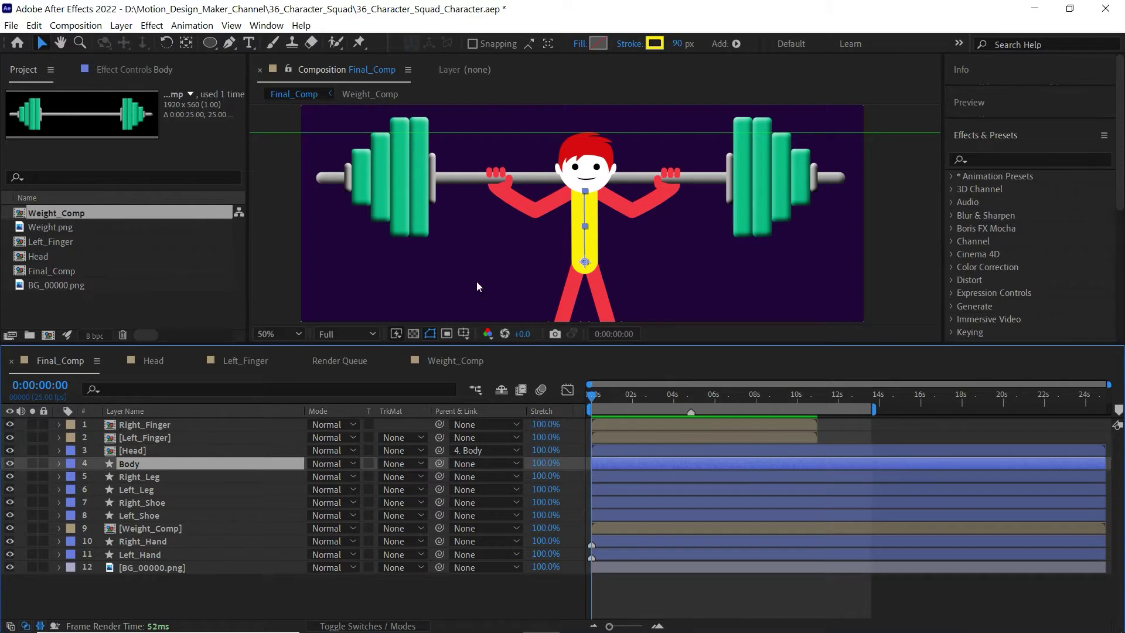
key("w")
left_click_drag(585, 235, 615, 246)
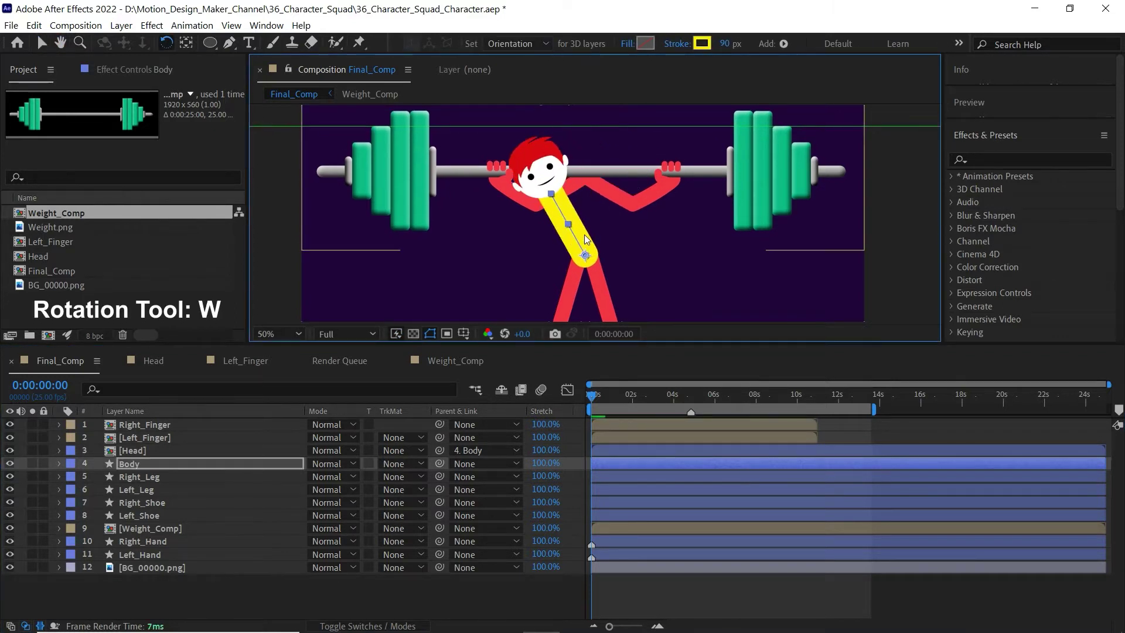
key("ctrl+z")
Parent Right_Hand and Left_Hand to the Body layer
left_click(150, 477)
left_click(149, 502)
left_click(146, 541)
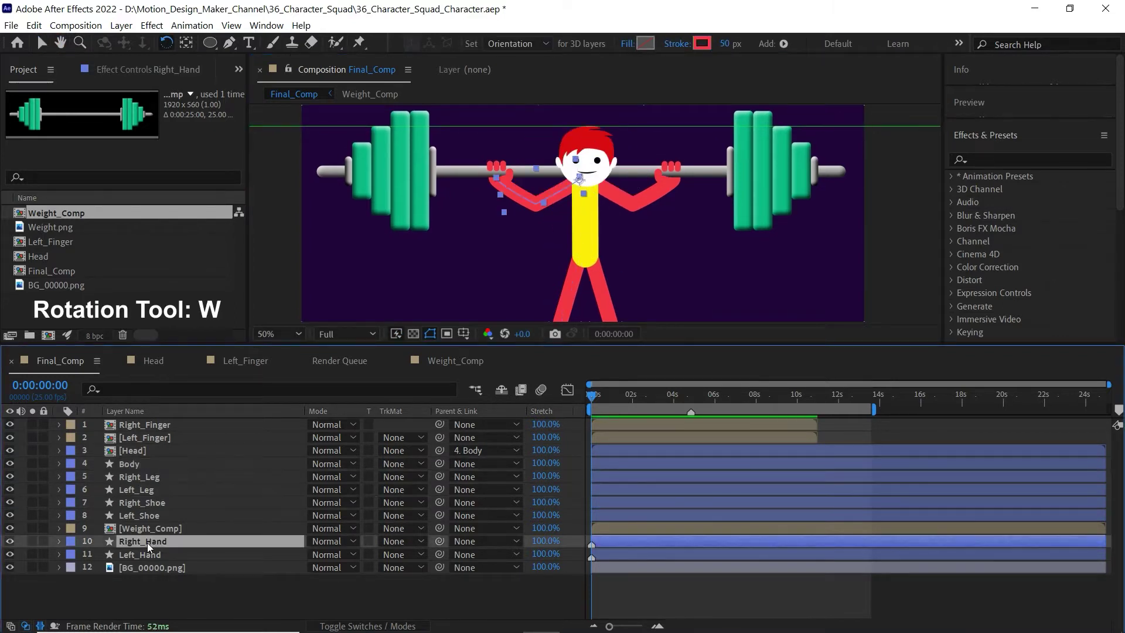
left_click(144, 553, "shift")
left_click_drag(439, 553, 150, 464)
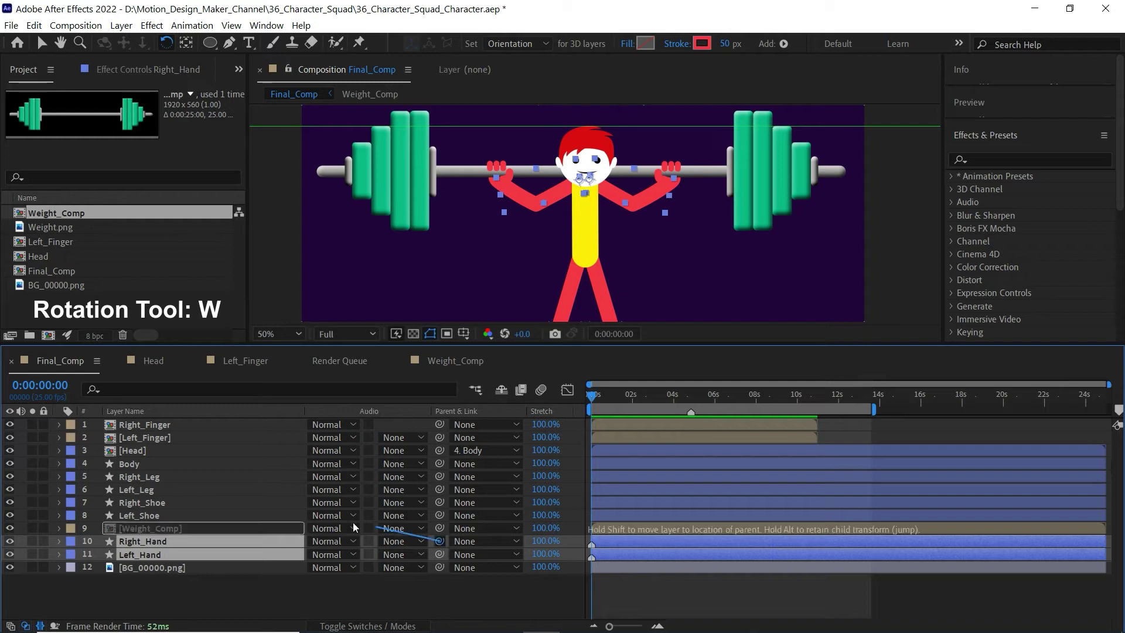
left_click(142, 461)
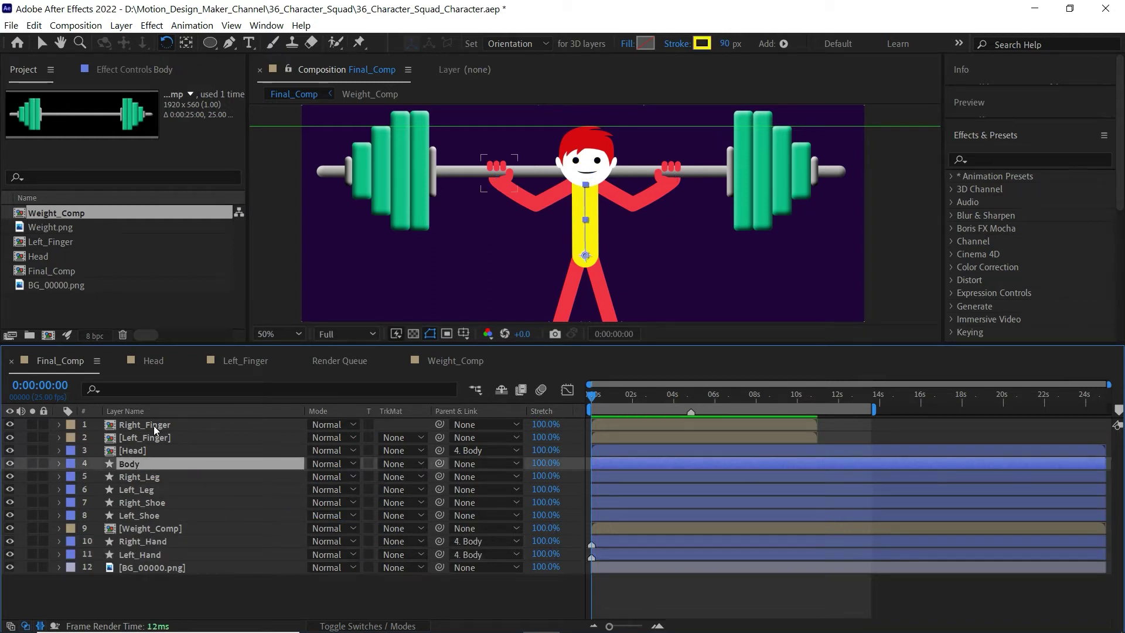
Parent Right_Finger and Left_Finger to Body and test-rotate the torso
left_click(151, 424)
left_click(150, 437, "shift")
left_click_drag(394, 441, 140, 466)
left_click(147, 463)
key("w")
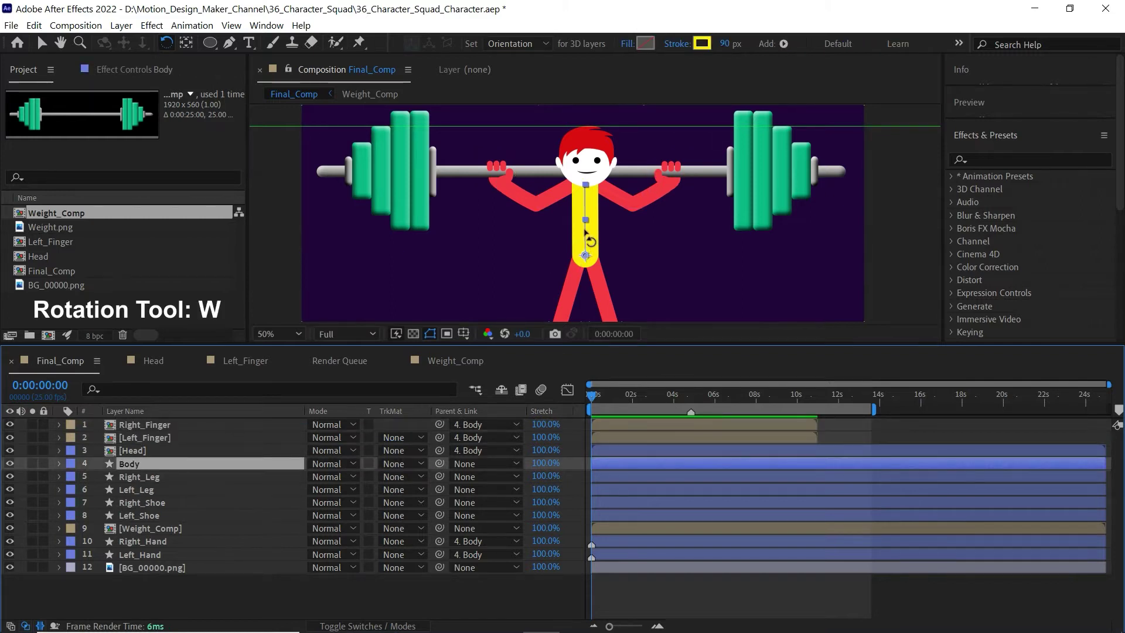
left_click_drag(585, 233, 571, 231)
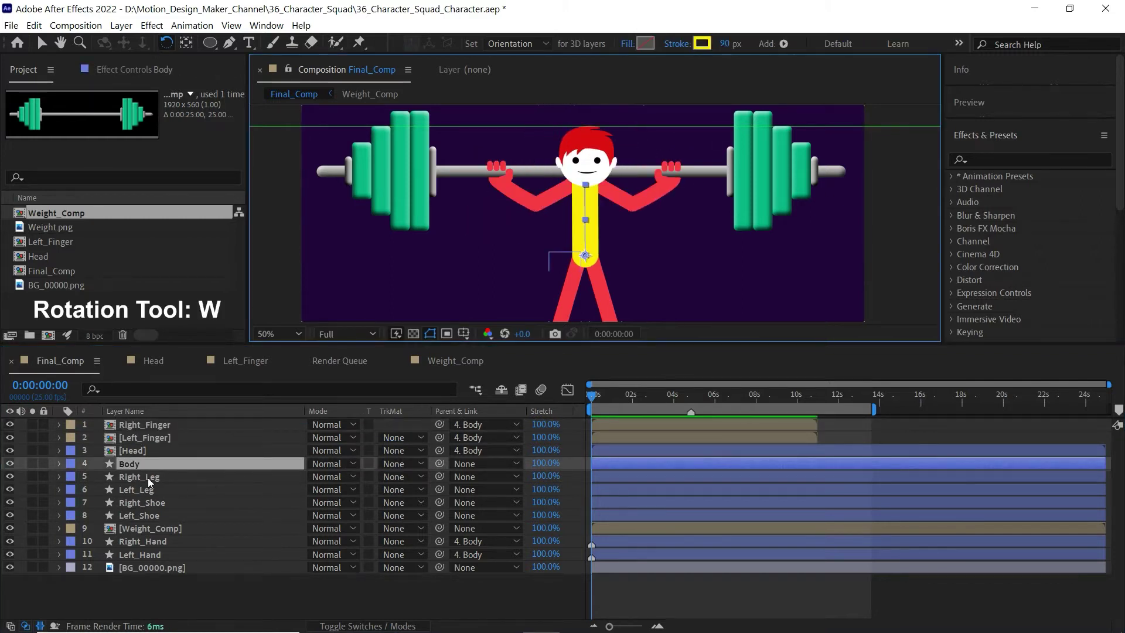
Parent Weight_Comp to Body, check it tilts with the torso, then select Weight_Comp
left_click(146, 528)
left_click_drag(440, 528, 140, 465)
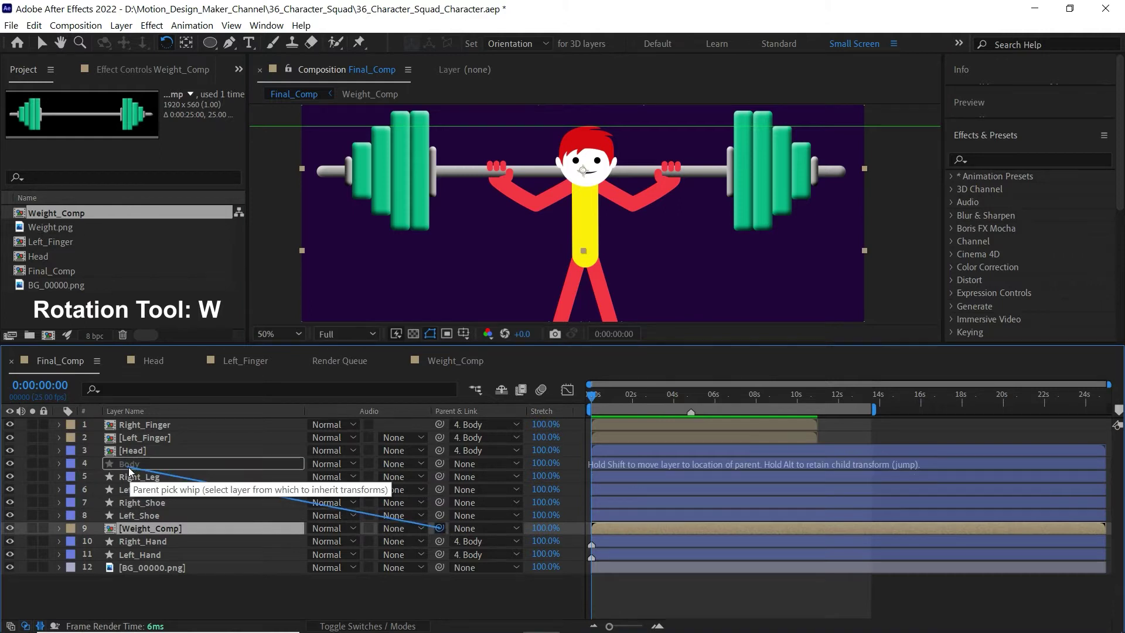
left_click_drag(585, 243, 577, 230)
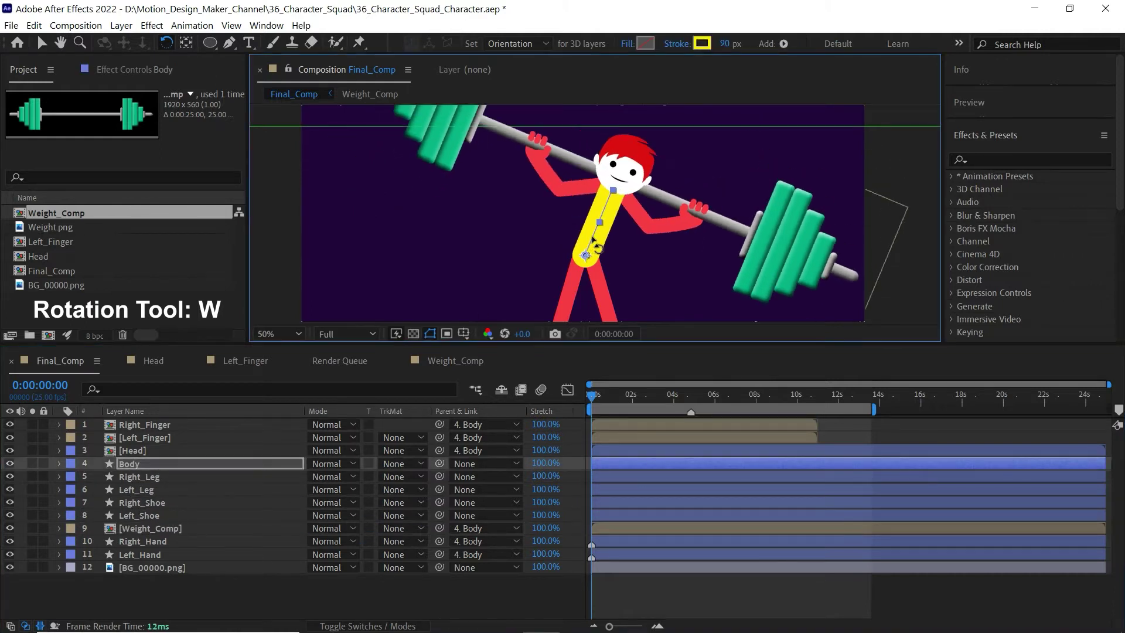
key("ctrl+z")
left_click(256, 582)
left_click(157, 464)
left_click(164, 529)
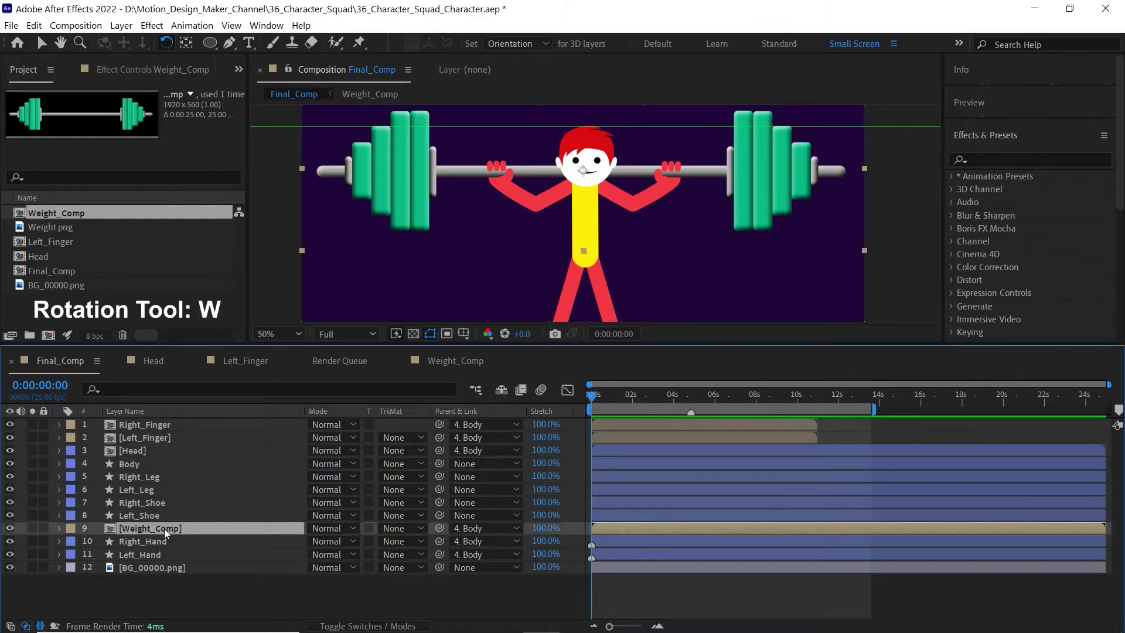
left_click_drag(644, 345, 648, 386)
Search Effects & Presets for 'cc bend it' and apply it to Weight_Comp
left_click(996, 160)
type("cc bend it")
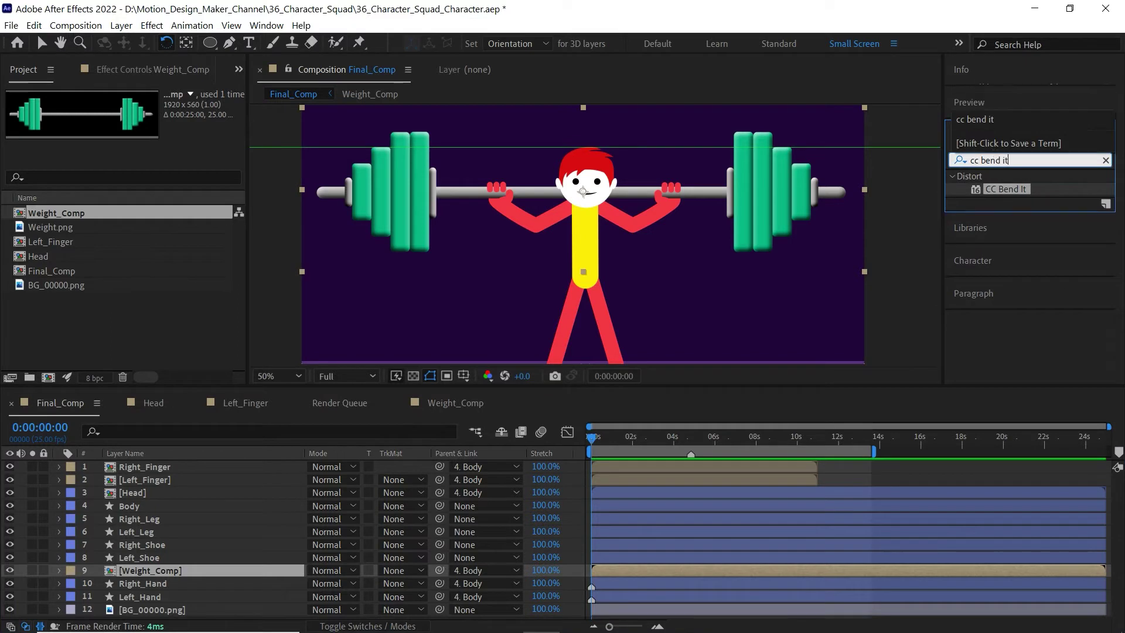
left_click(1007, 192)
left_click_drag(669, 570, 669, 569)
Set the bend Start at the bar's centre, End at its right end, and Bend to 5
left_click(143, 137)
left_click(583, 191)
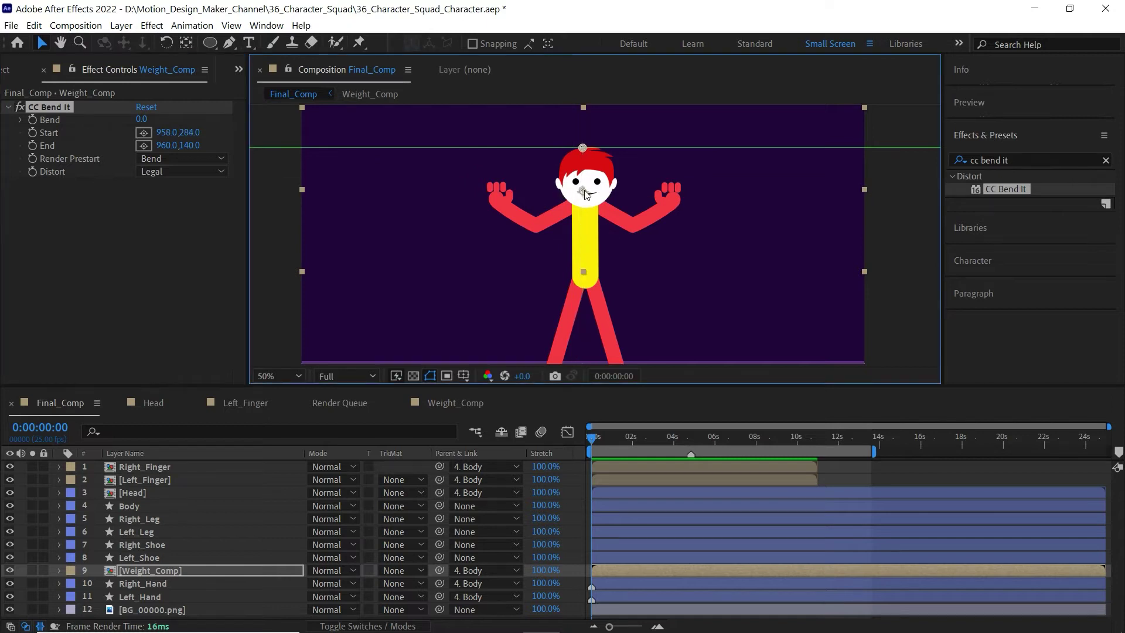
left_click_drag(178, 146, 212, 146)
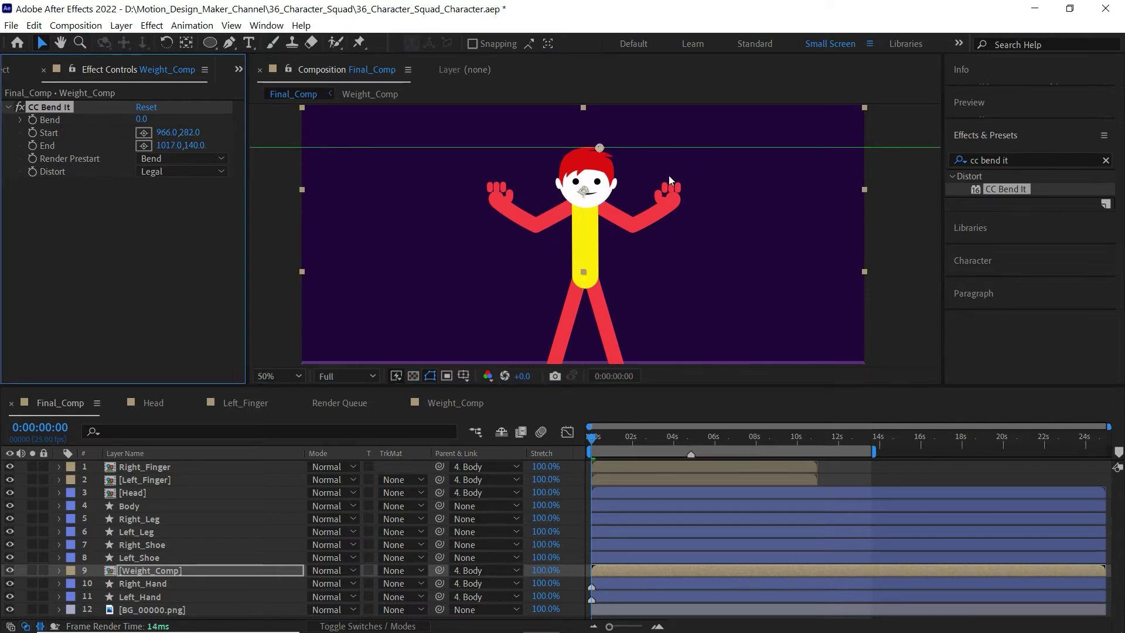
left_click_drag(602, 154, 665, 134)
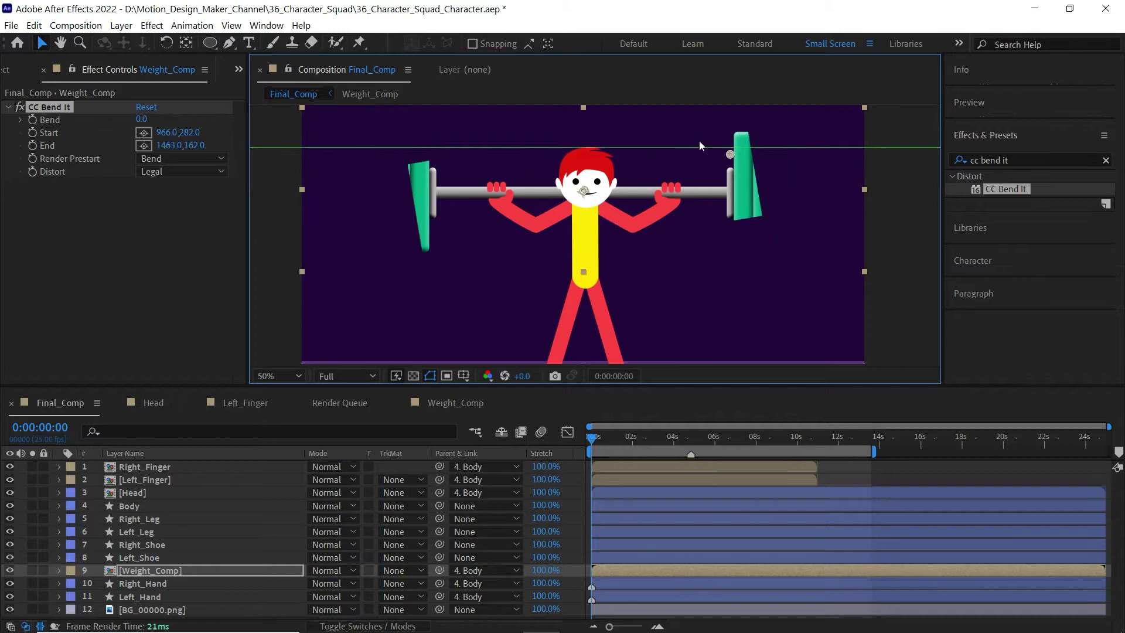
left_click_drag(711, 167, 877, 194)
left_click(142, 146)
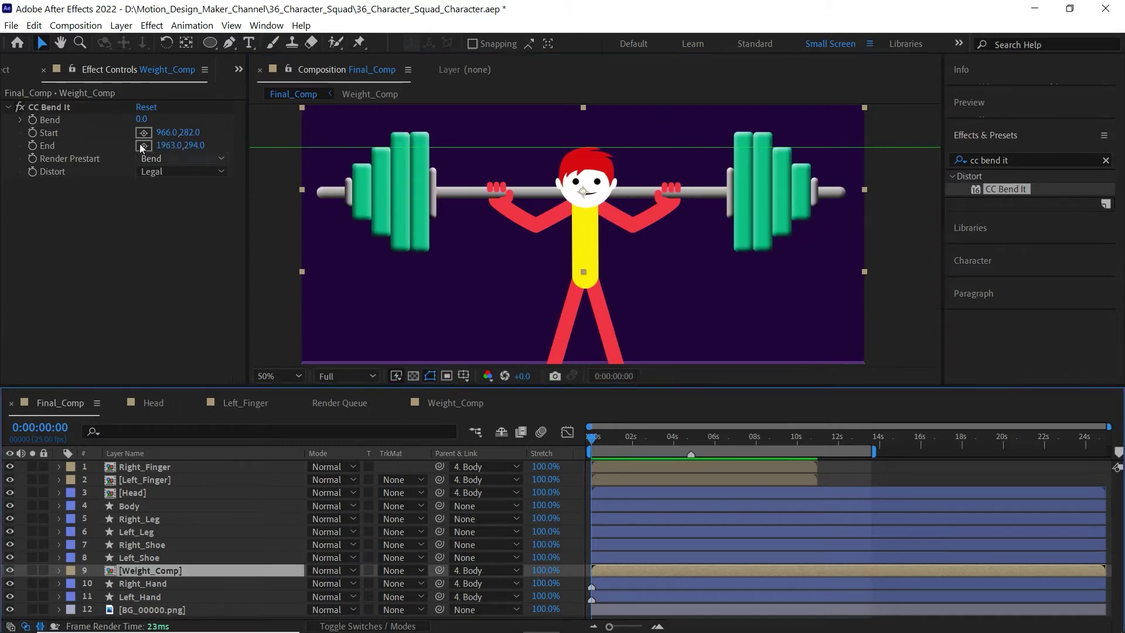
left_click(141, 120)
type("5")
key("Return")
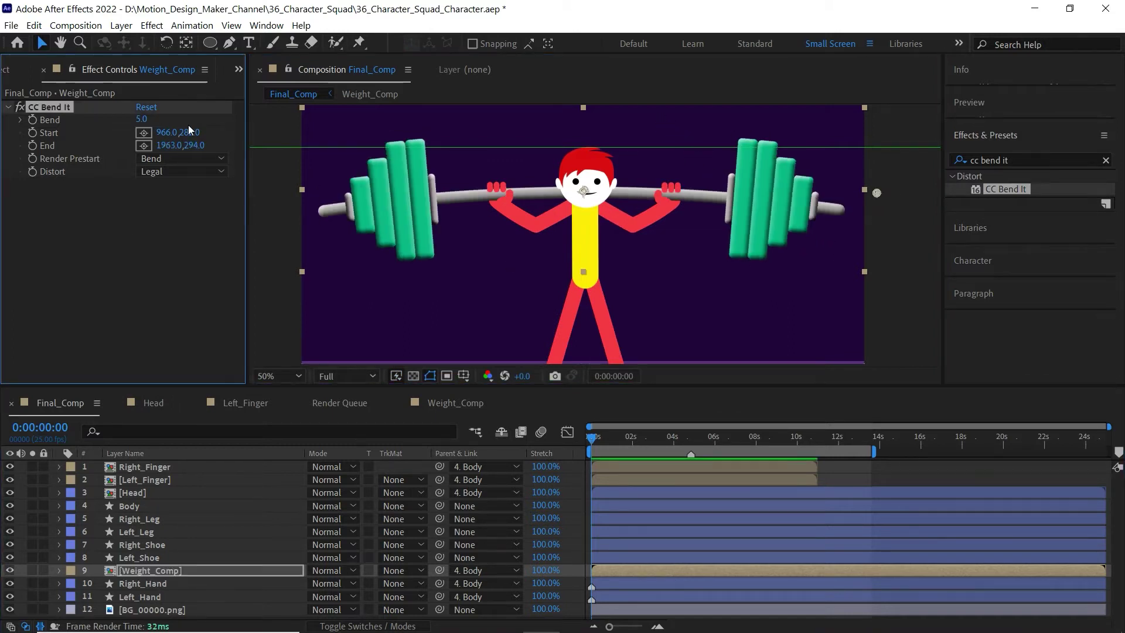
key("comma")
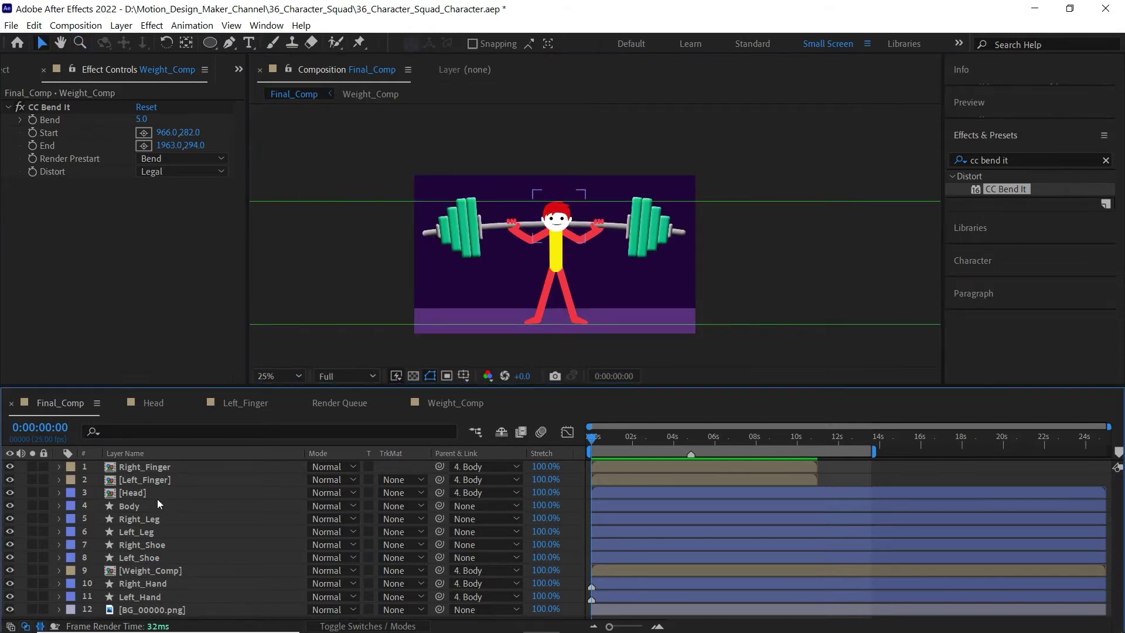
Select the rig layers from Right_Finger to Left_Hand and filter the timeline for 'path'
left_click(145, 468)
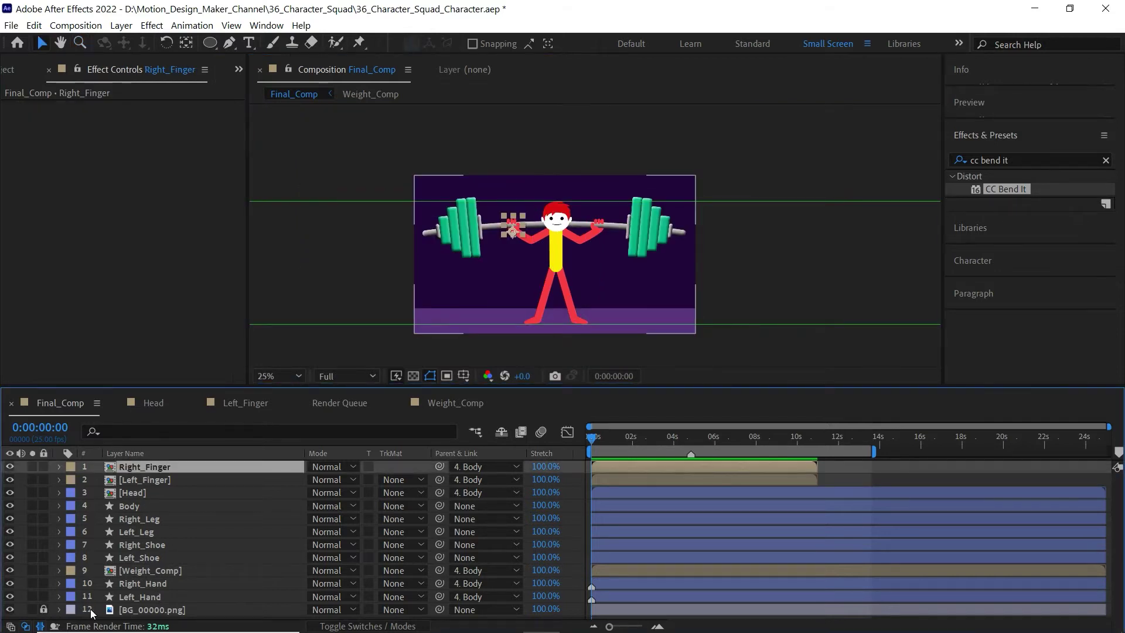
left_click(138, 596)
left_click(143, 466, "shift")
key("p")
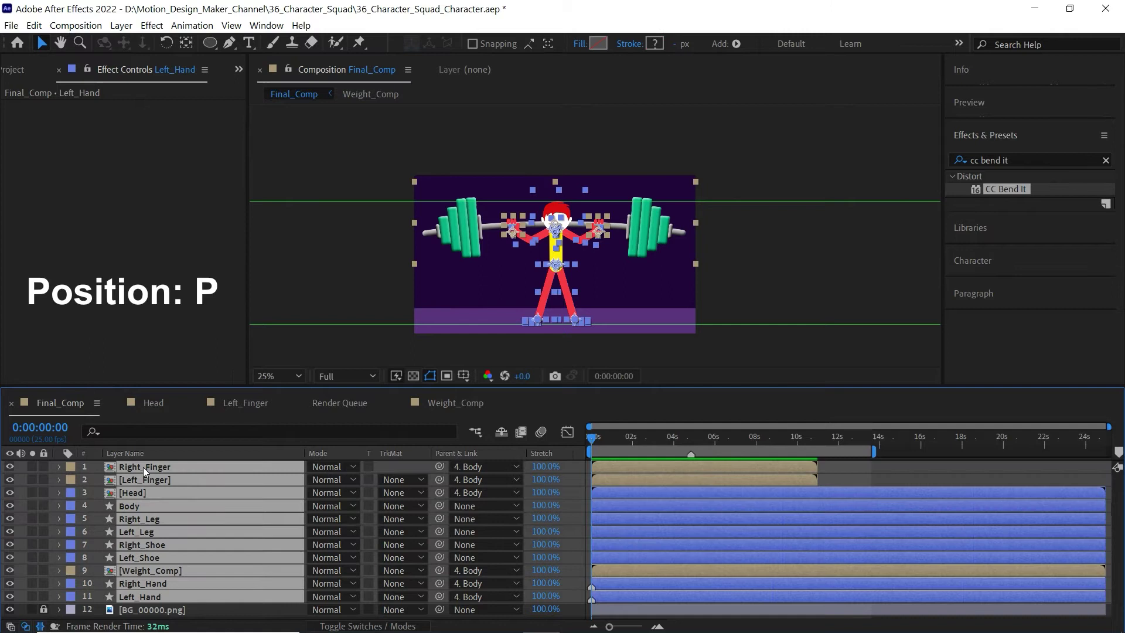
scroll(102, 483, "down", 5)
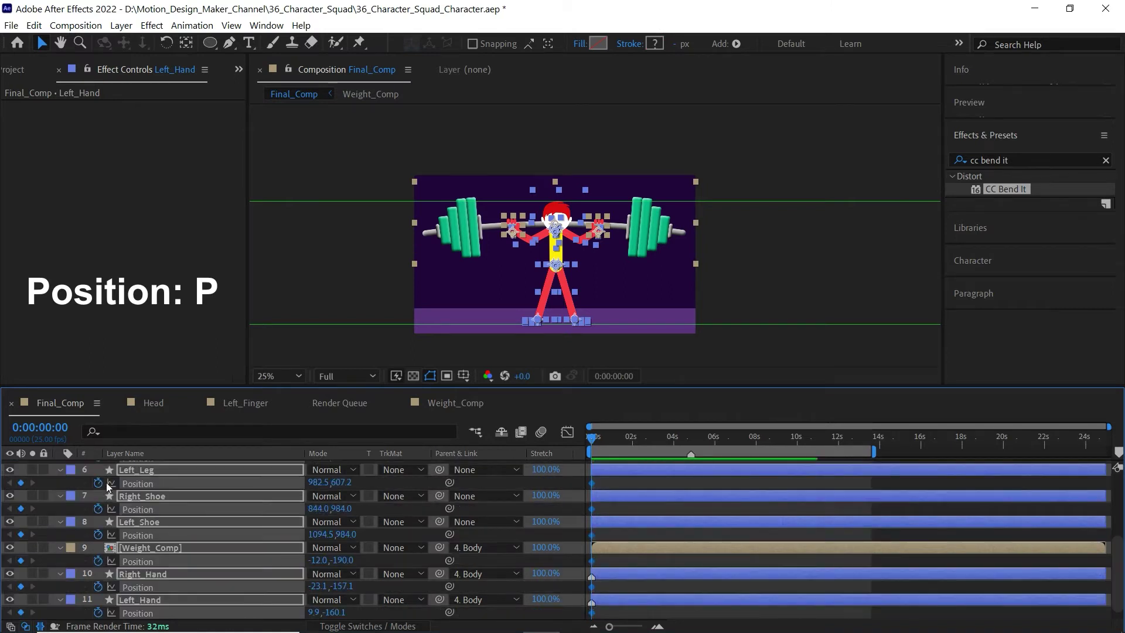
left_click(124, 431)
type("path")
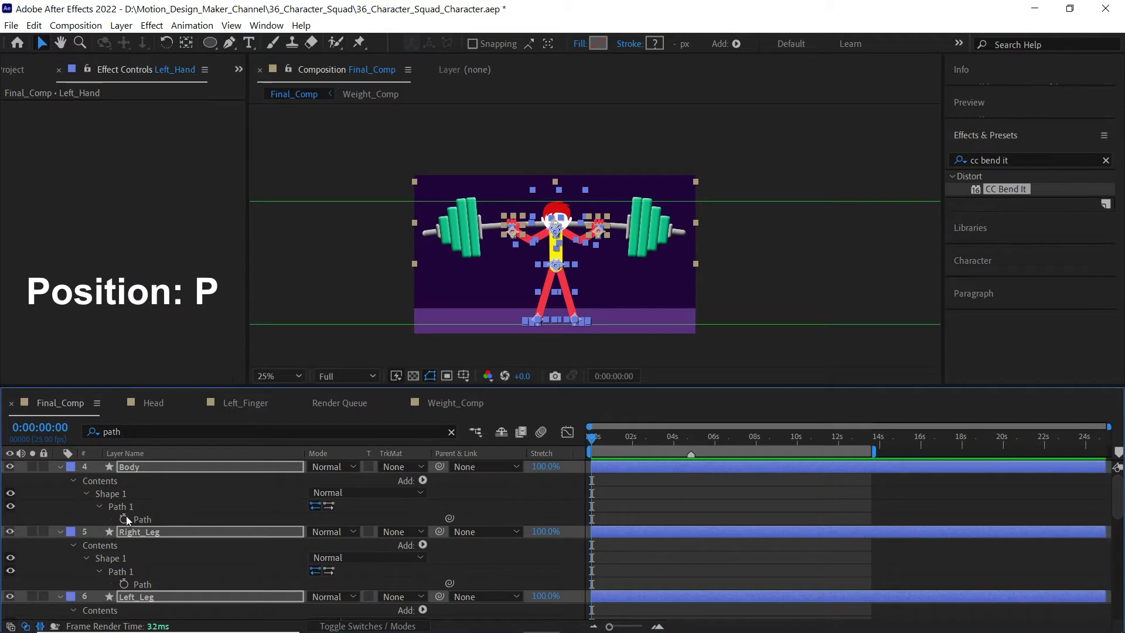
Enable Path keyframes on Right_Leg, Right_Shoe and Right_Hand at 0 seconds
left_click(142, 584)
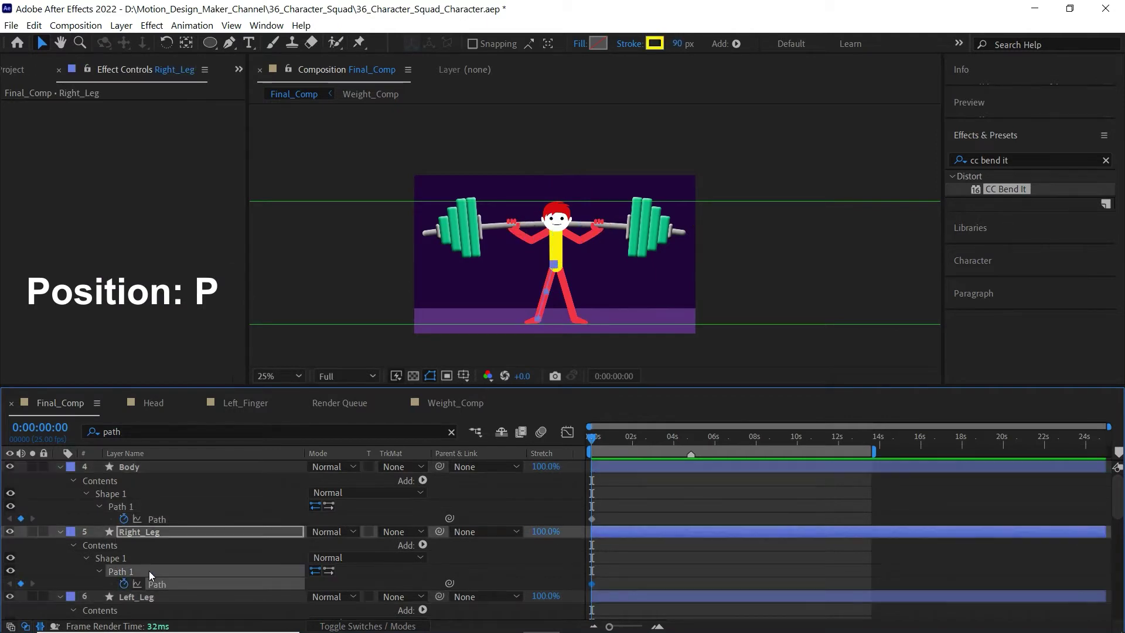
key("ctrl+v")
left_click(143, 585)
key("ctrl+v")
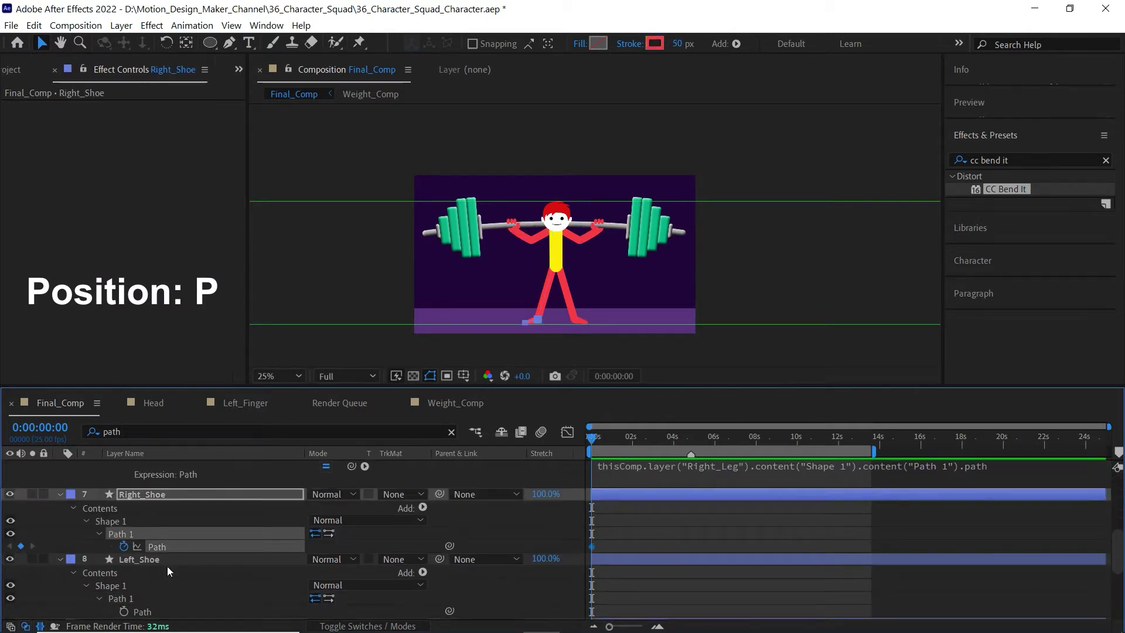
scroll(158, 571, "down", 5)
left_click(123, 560)
scroll(135, 562, "down", 3)
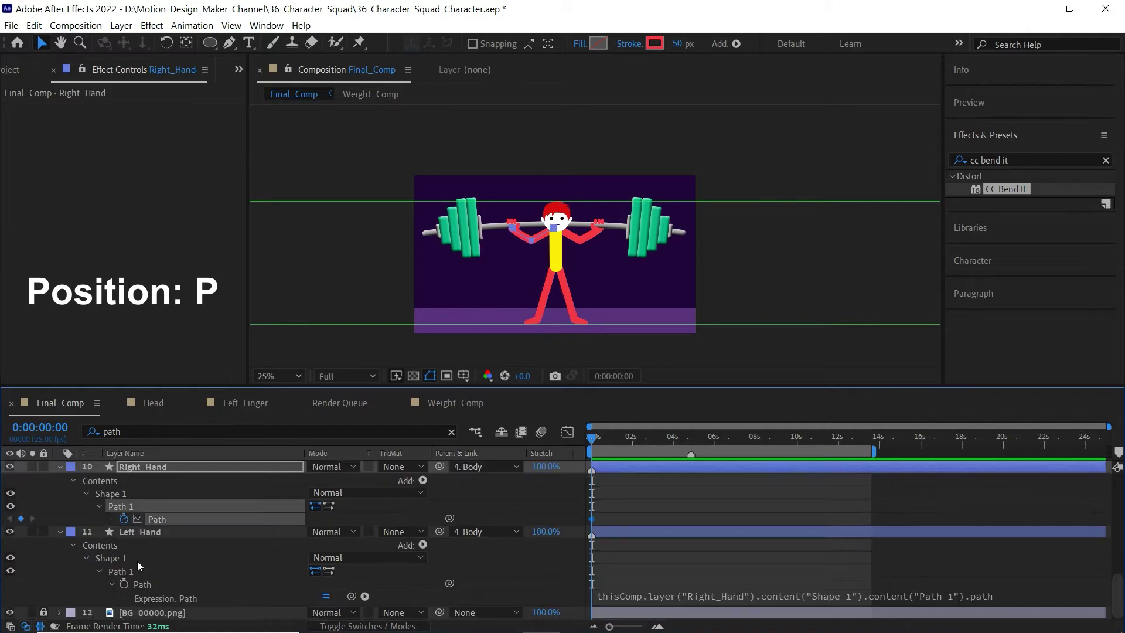
scroll(139, 565, "up", 5)
scroll(410, 527, "up", 3)
Reveal the Position property on every Final_Comp layer
key("ctrl+a")
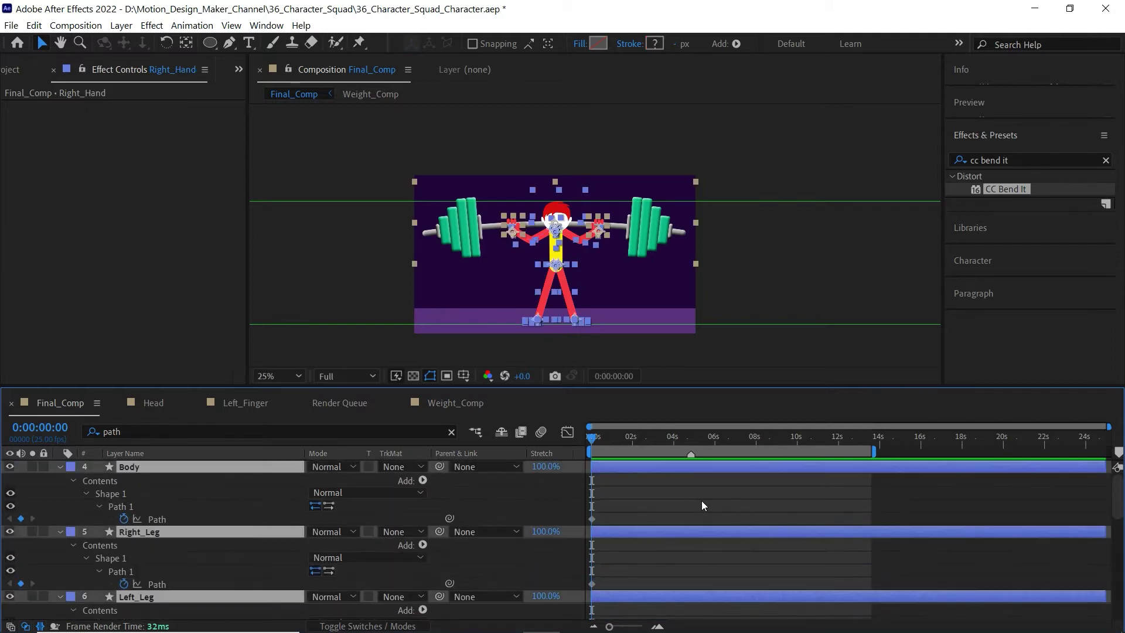
key("p")
left_click(658, 595)
scroll(663, 575, "down", 5)
scroll(663, 575, "down", 2)
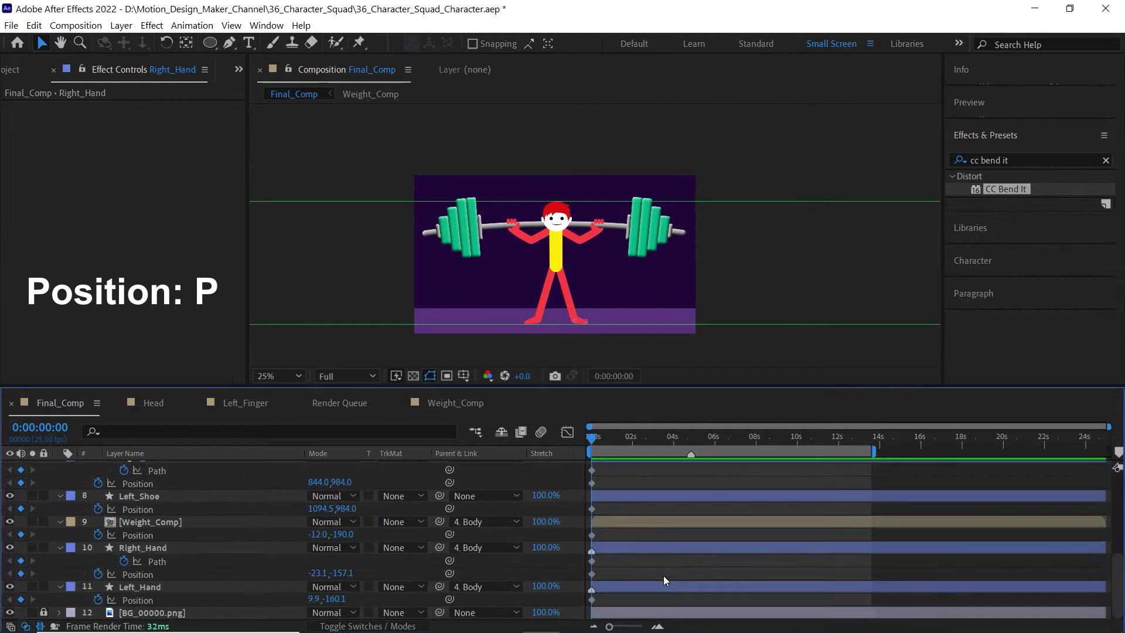
scroll(663, 575, "up", 5)
scroll(662, 574, "up", 3)
Scrub to about 1.5 seconds and zoom the timeline into the first 12 seconds
left_click(624, 469)
left_click(597, 436)
left_click_drag(598, 436, 692, 454)
mouse_move(615, 450)
left_mouse_down()
mouse_move(622, 459)
mouse_move(624, 445)
left_mouse_up()
key("equal")
key("ctrl+a")
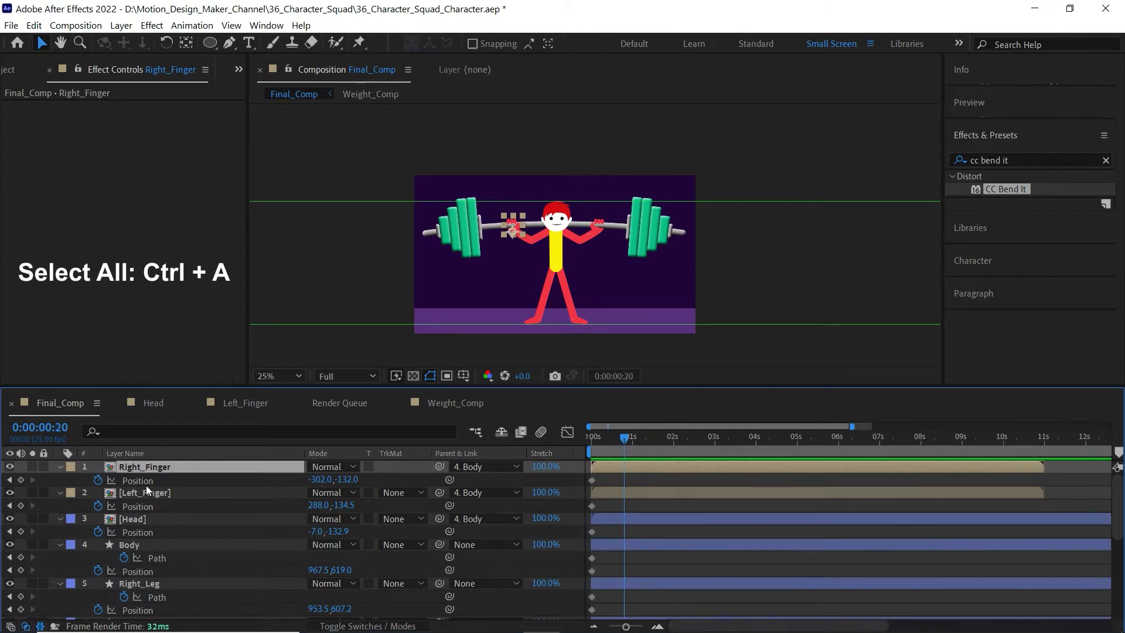
Add keyframes to every layer's Position and Path at 0:00:00:20 and 0:00:01:15
key("ctrl+a")
key("u")
key("u")
left_click(21, 479)
scroll(23, 586, "down", 5)
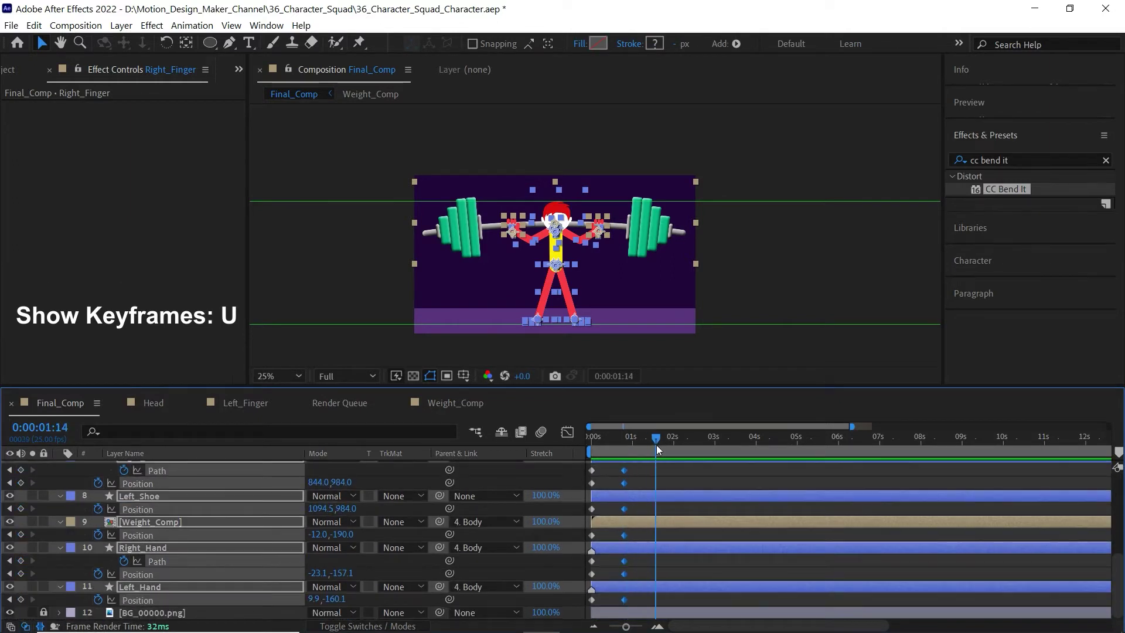
left_click_drag(1118, 586, 1120, 475)
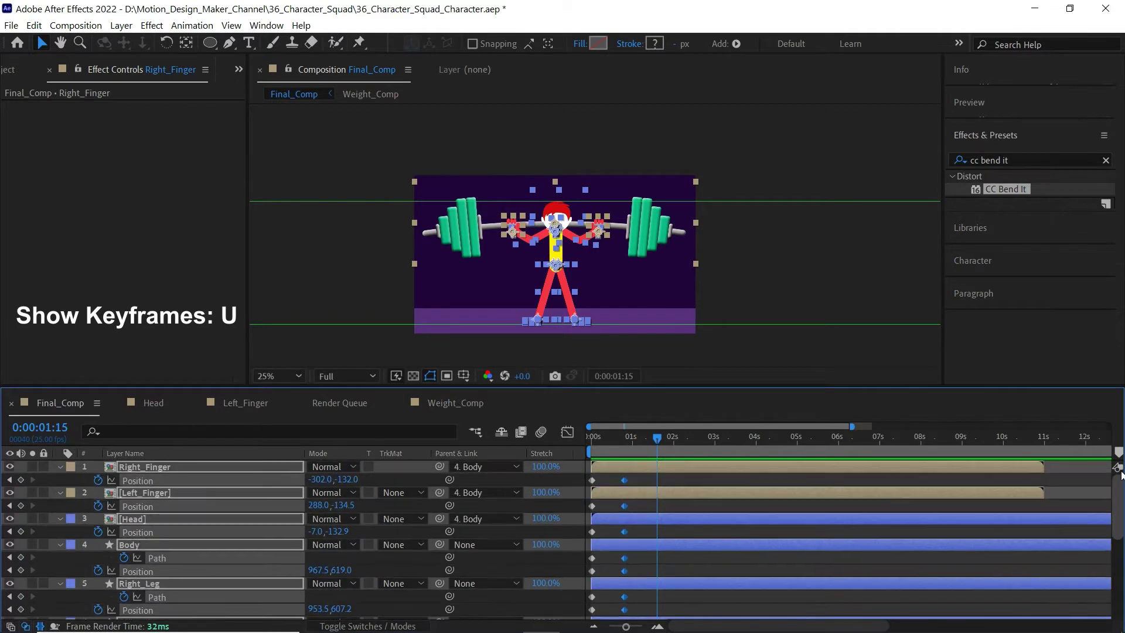
scroll(20, 597, "down", 5)
left_click(21, 599)
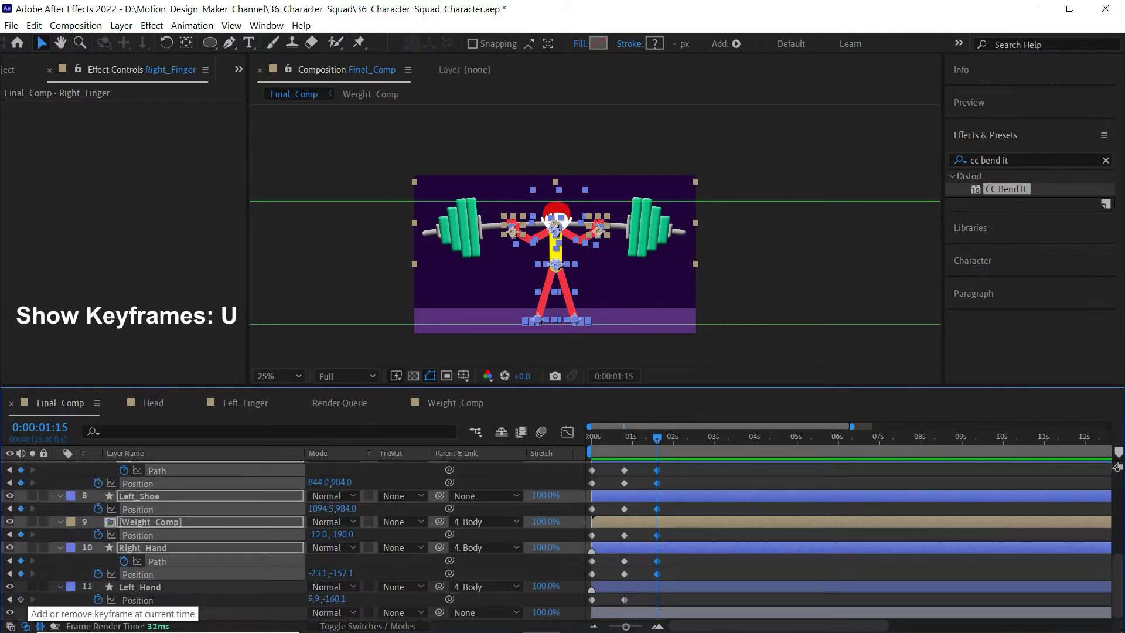
left_click(669, 471)
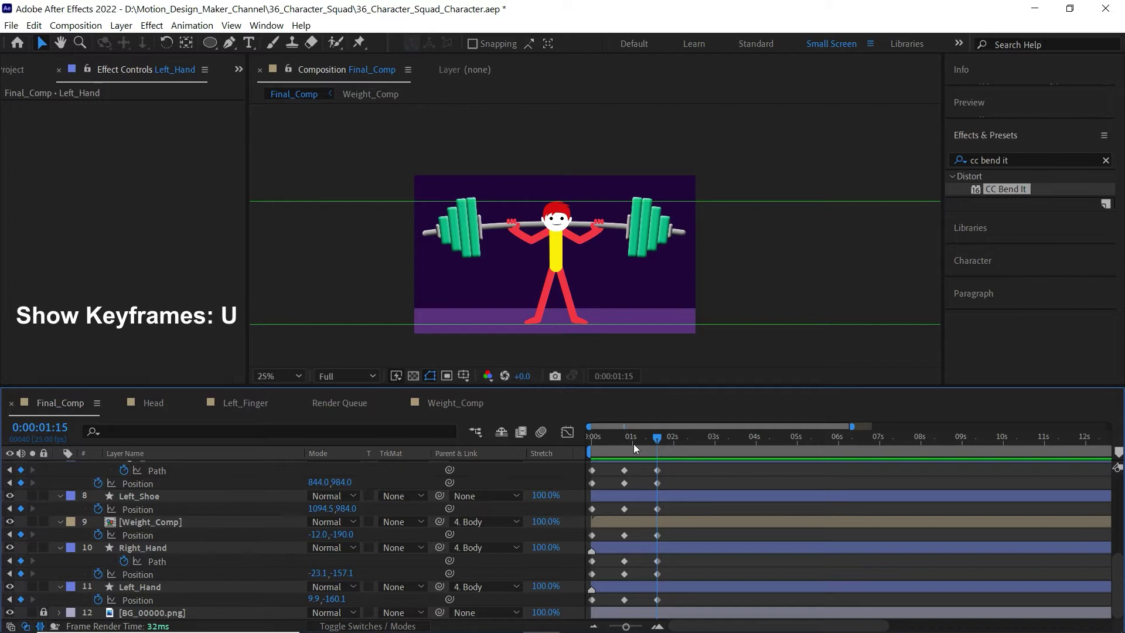
Fit the whole composition in the viewer and enlarge the viewer panel
key("z")
left_click(607, 345)
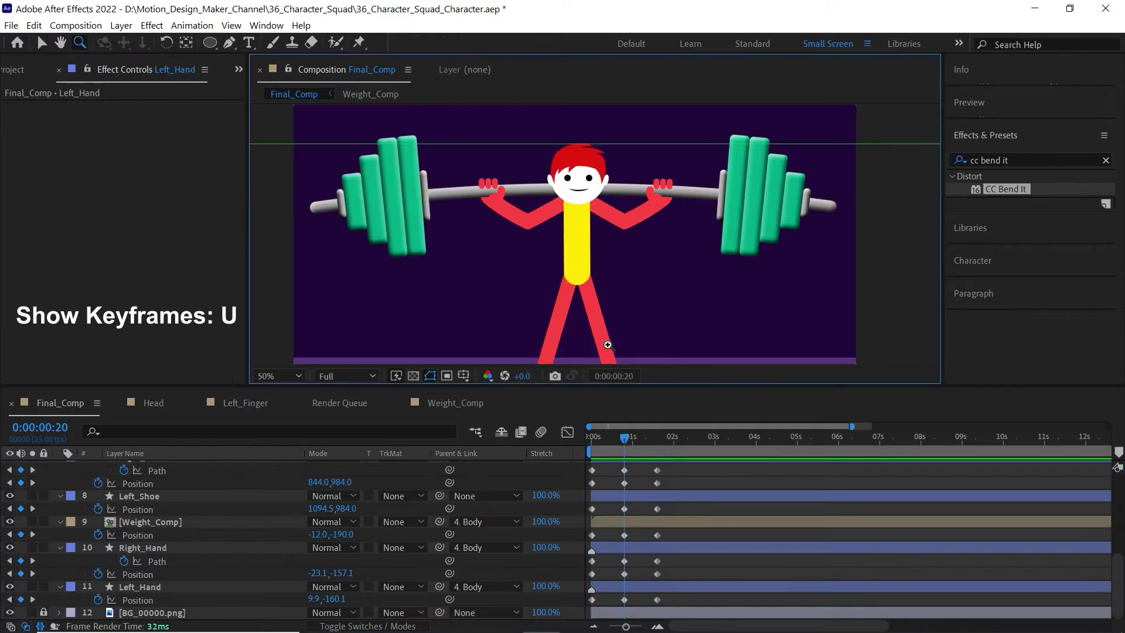
left_click(298, 376)
left_click(287, 116)
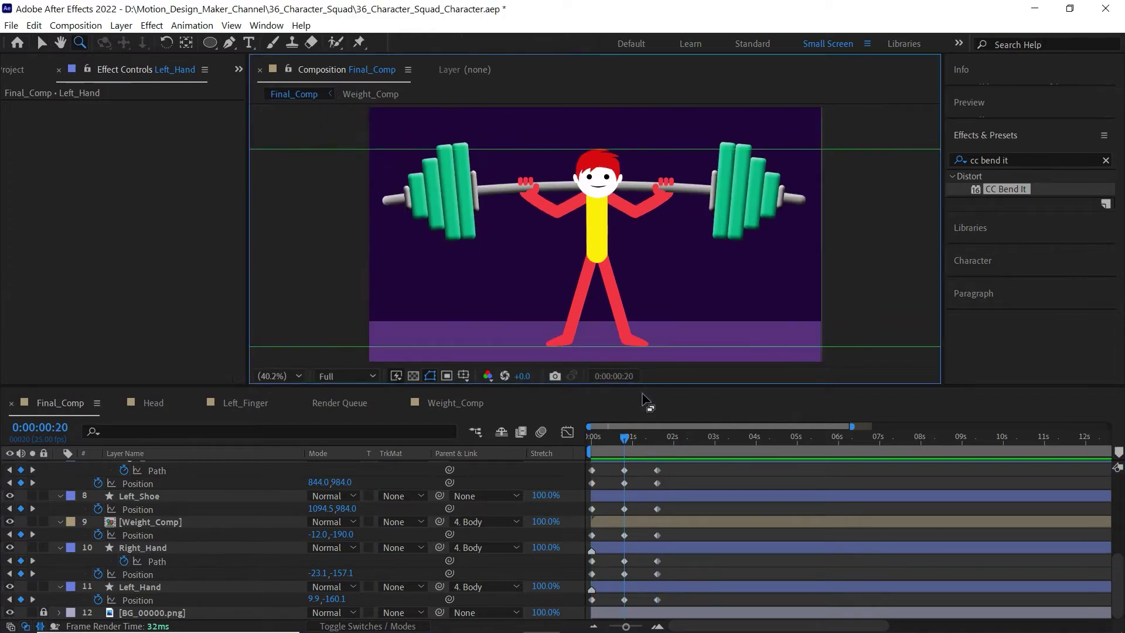
left_click_drag(634, 386, 634, 425)
key("v")
Collapse all layer properties, deselect everything, and select the Body layer
key("ctrl+a")
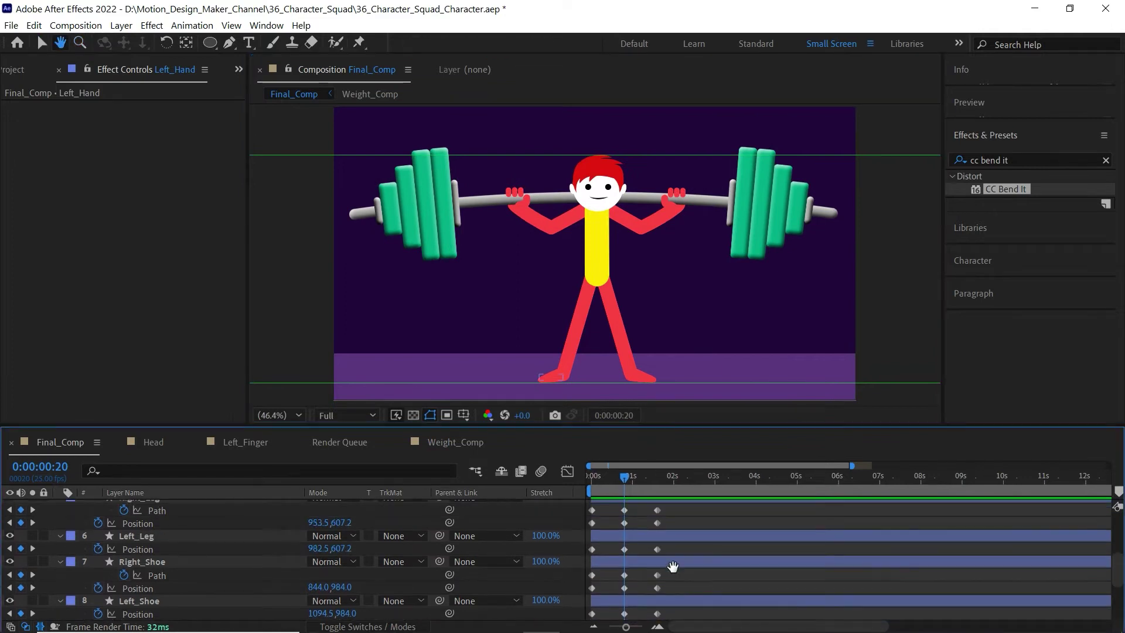
scroll(672, 542, "up", 2)
scroll(672, 542, "up", 4)
key("u")
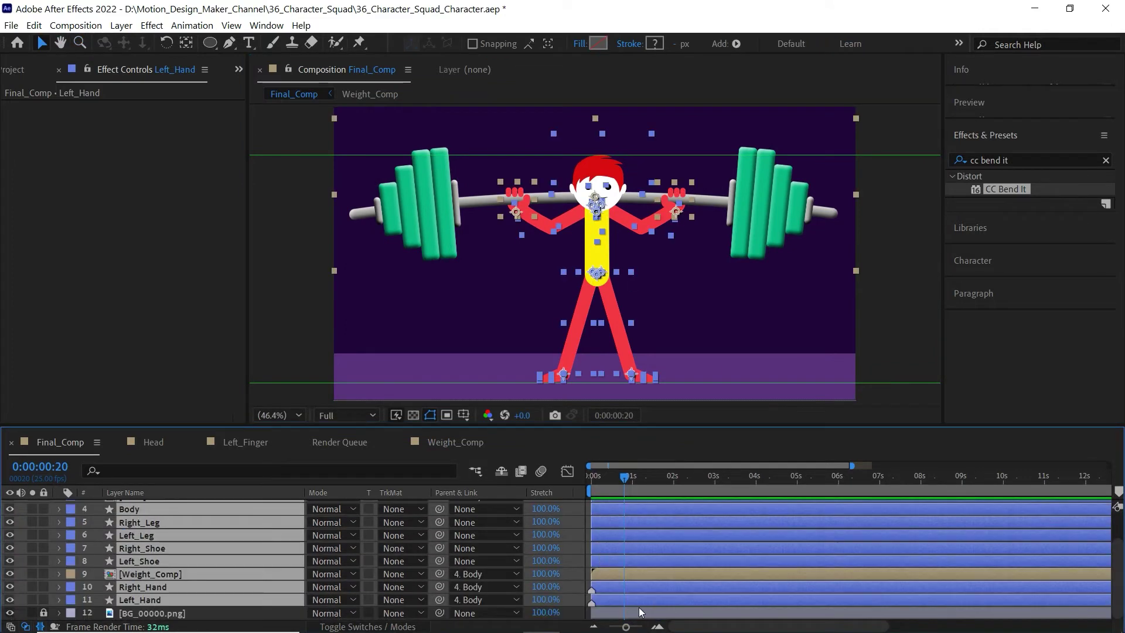
key("ctrl+shift+a")
scroll(158, 548, "up", 2)
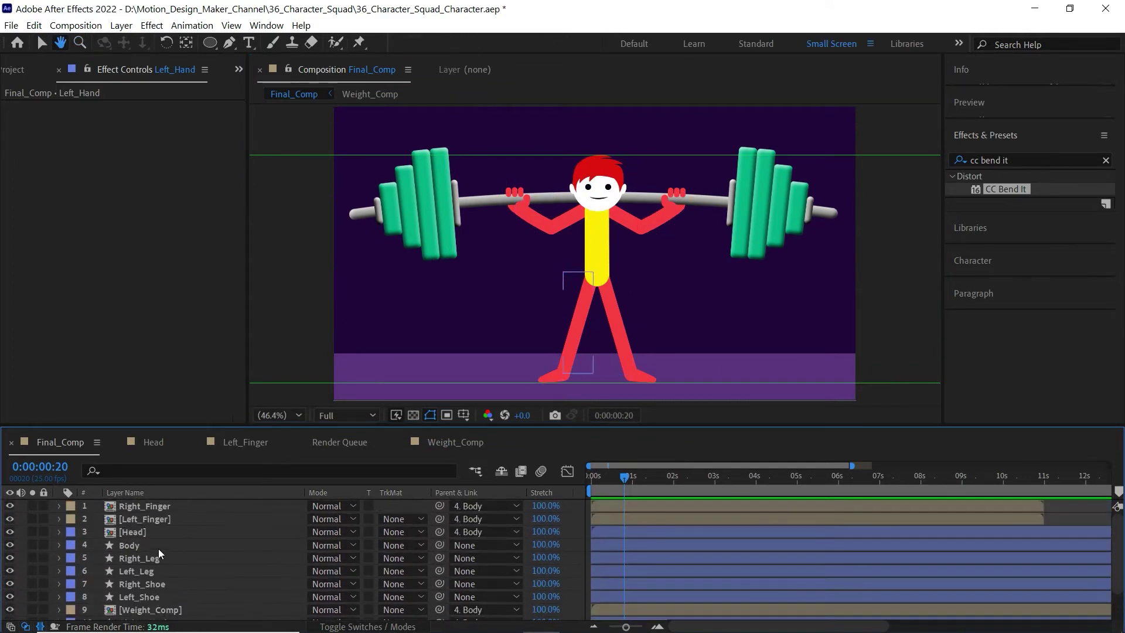
left_click(158, 545)
Start lowering the Body layer into the squat at 20 frames
key("u")
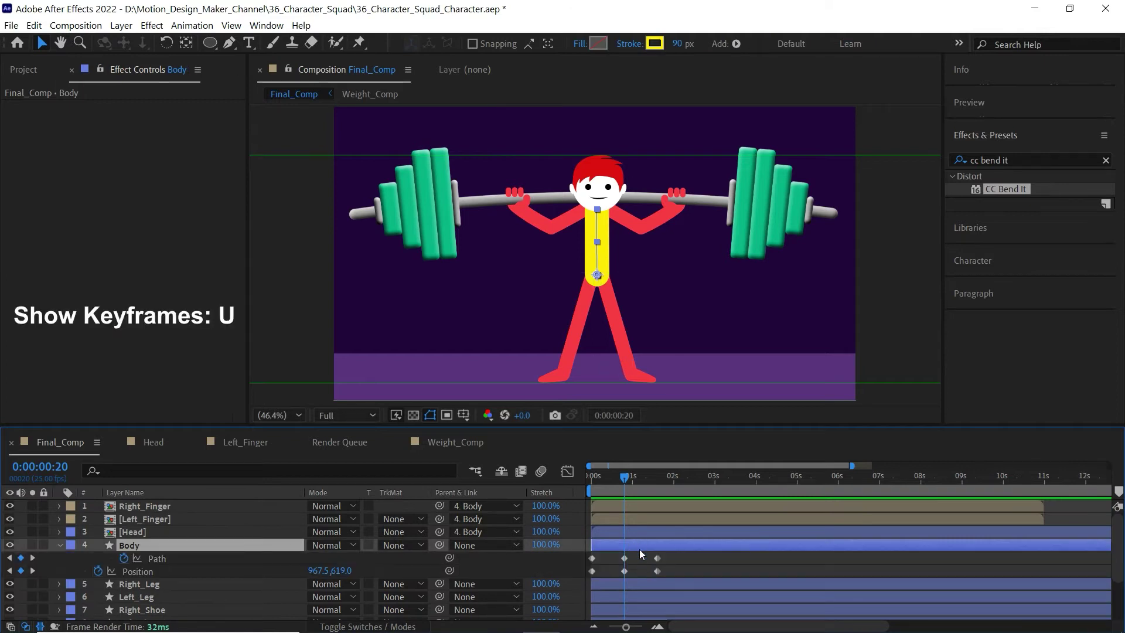
scroll(638, 563, "up", 2)
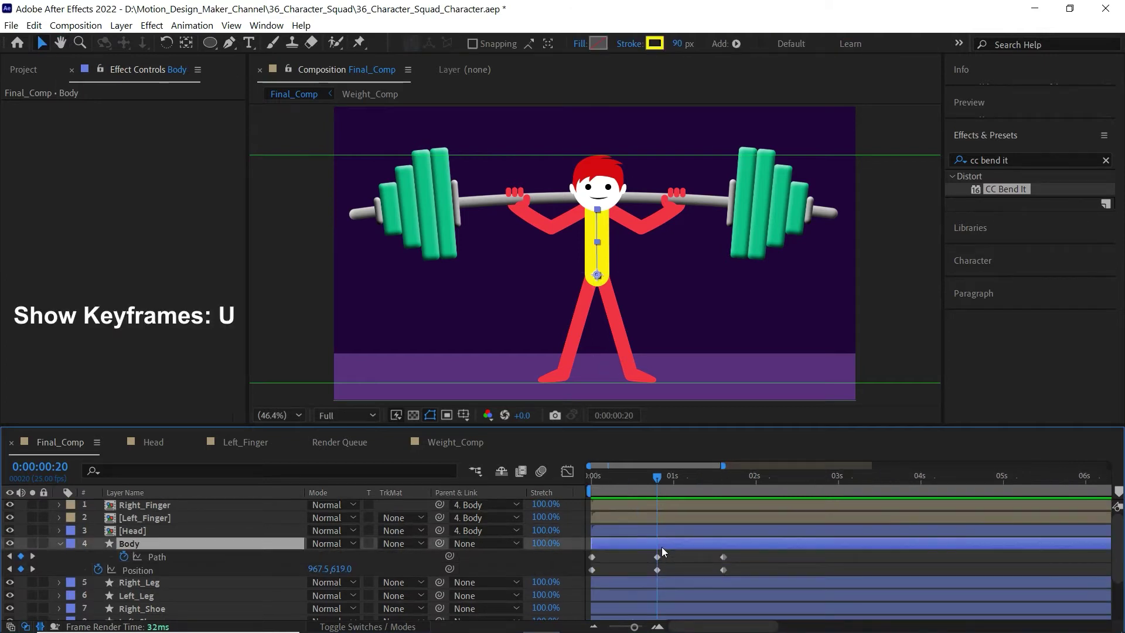
key("shift+Down")
key("shift+Down")
key("shift+Down")
key("shift+Down")
key("shift+Down")
key("shift+Down")
key("shift+Down")
key("shift+Down")
key("shift+Down")
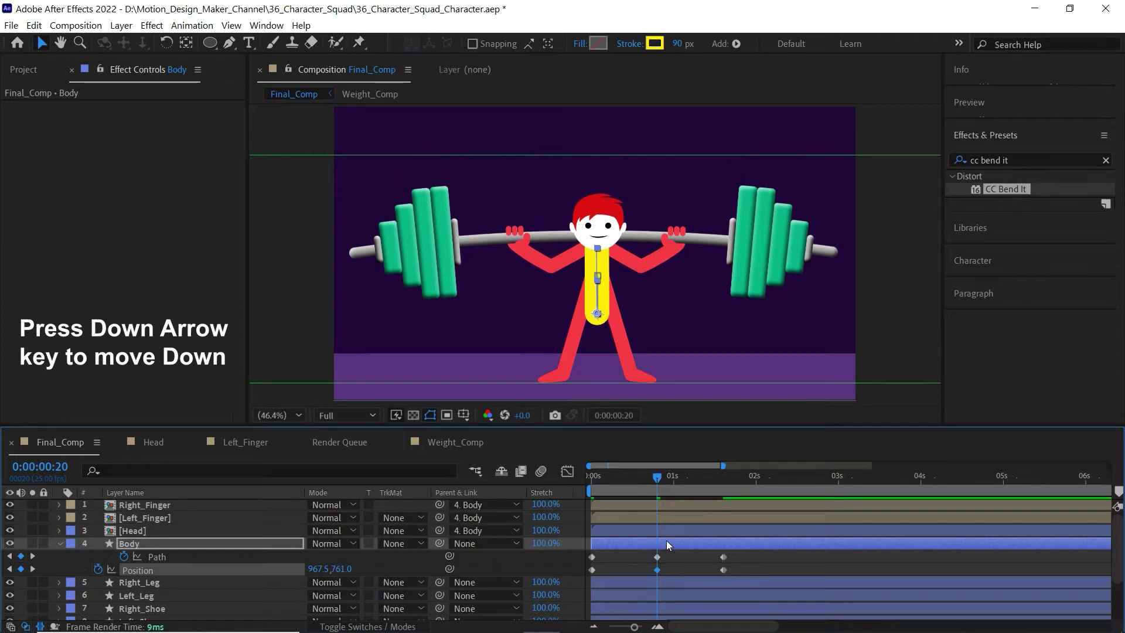
Bend the Right_Leg path outward at the knee with the Pen tool
left_click(624, 353)
left_click(573, 350)
key("u")
key("g")
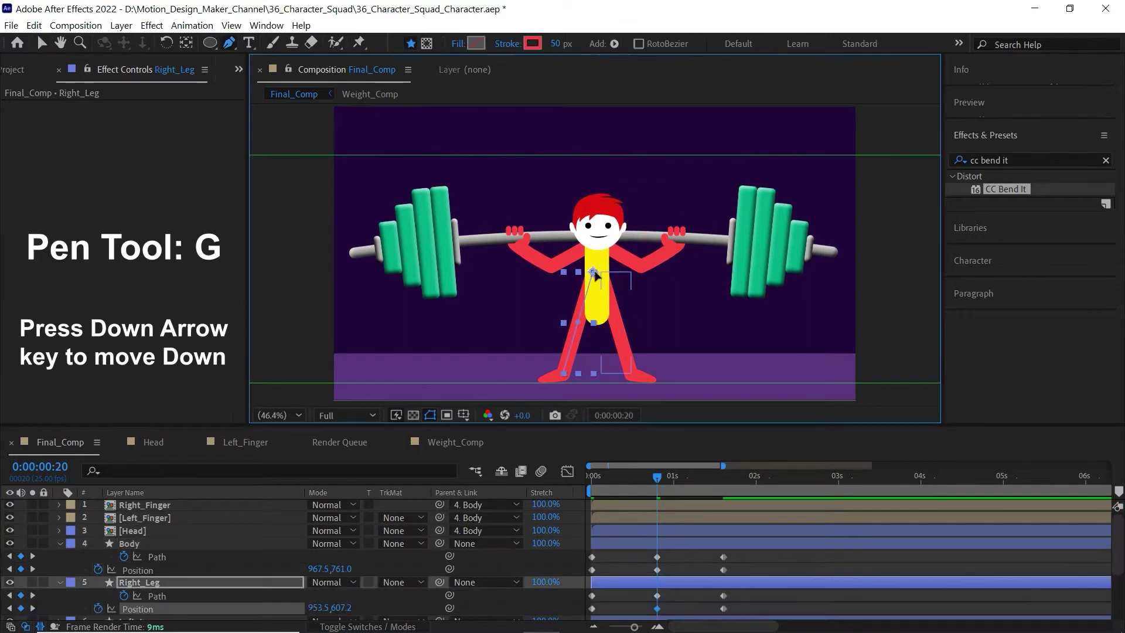
left_click_drag(583, 308, 554, 325)
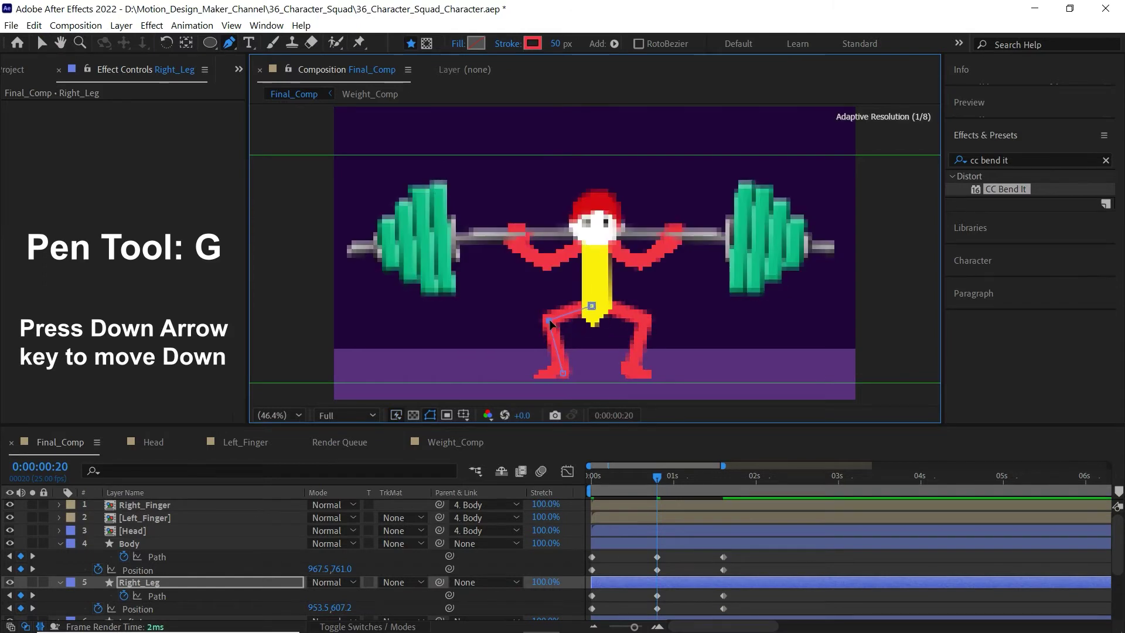
scroll(609, 248, "up", 1)
key("v")
scroll(609, 249, "down", 2)
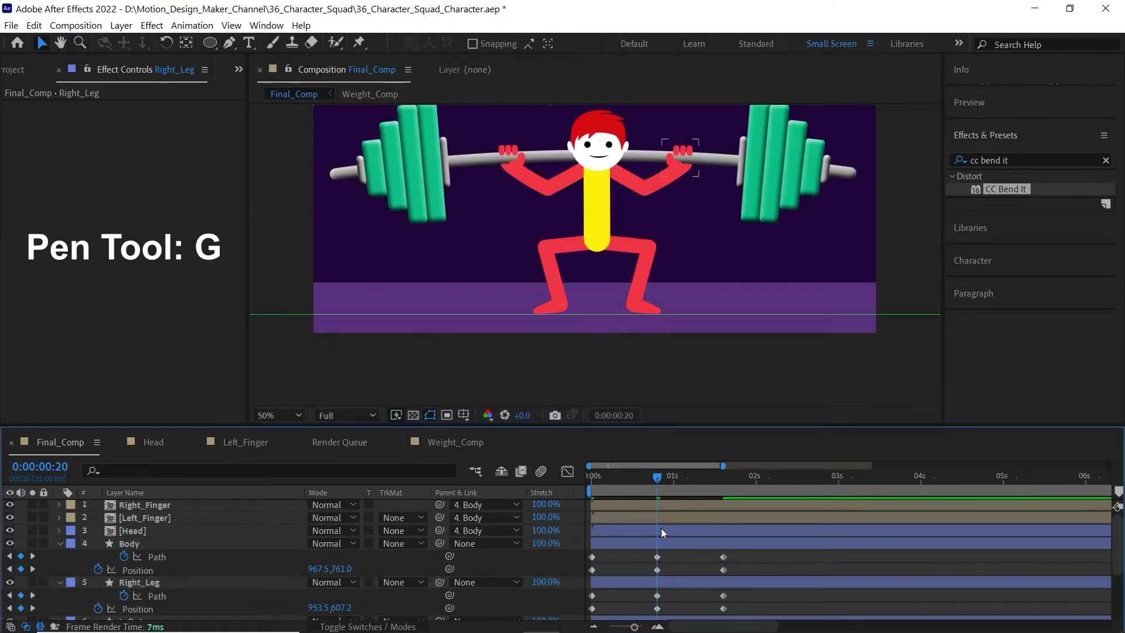
Nudge the Body layer further down until its Y position reaches 866
left_click(665, 543)
key("z")
left_click(616, 232)
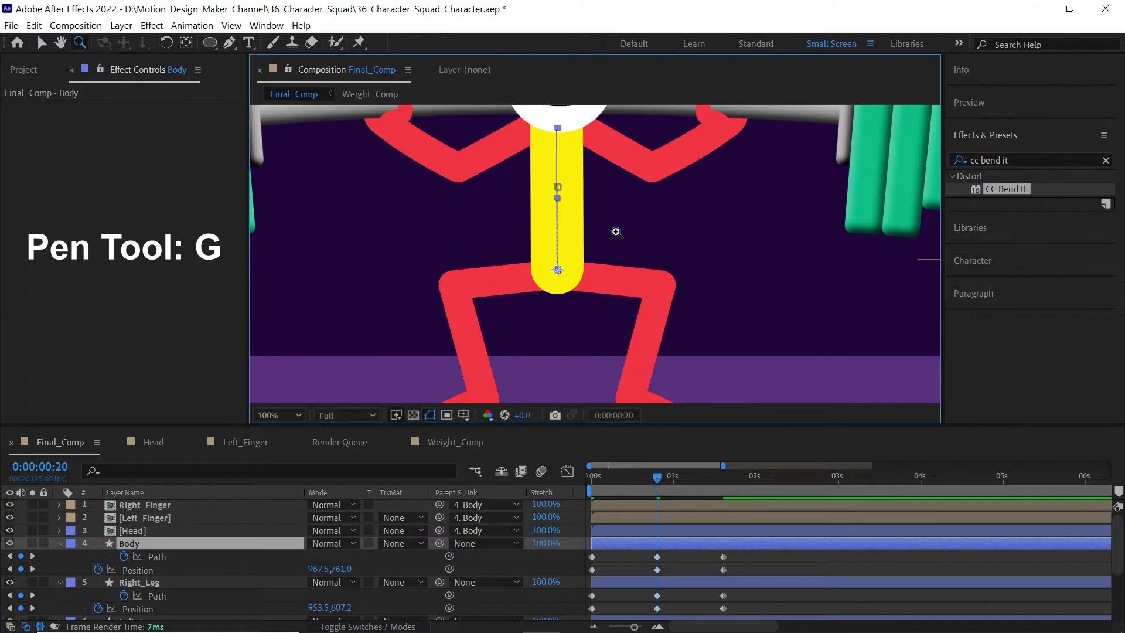
left_click(621, 237, "alt")
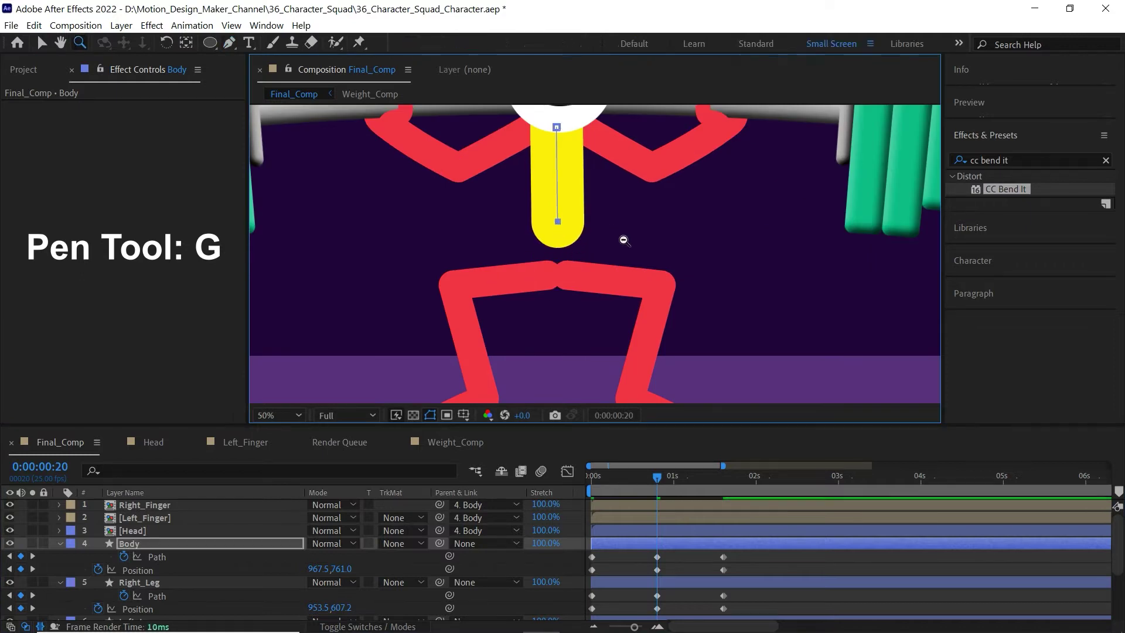
key("v")
key("shift+Down")
key("shift+Down")
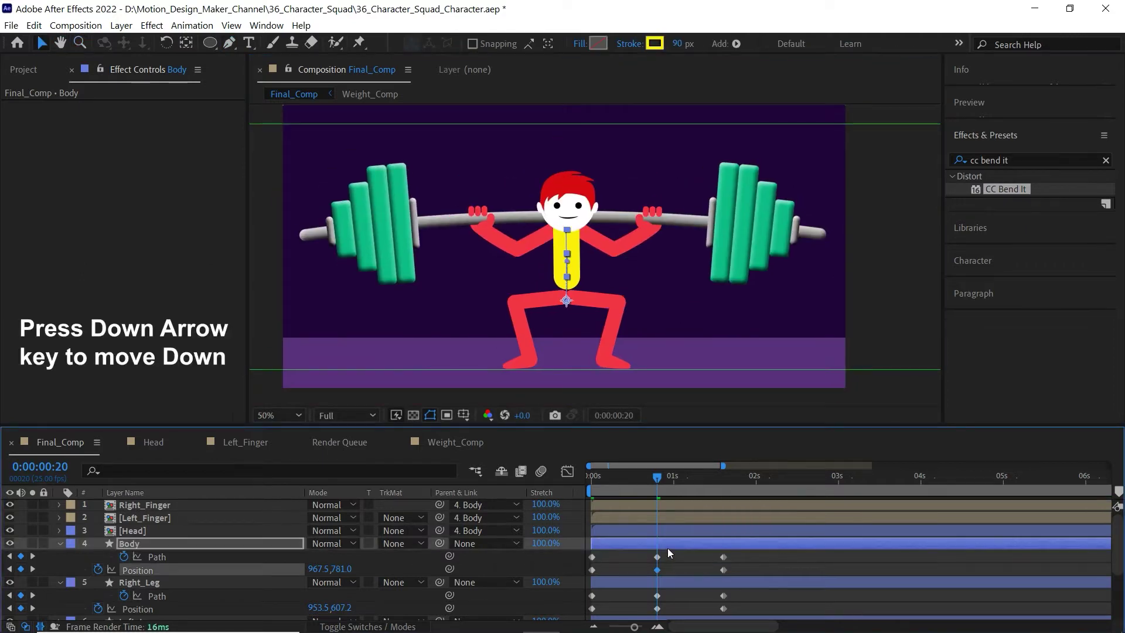
key("shift+Down")
key("shift+Down")
key("shift+Down")
key("shift+Down")
key("shift+Down")
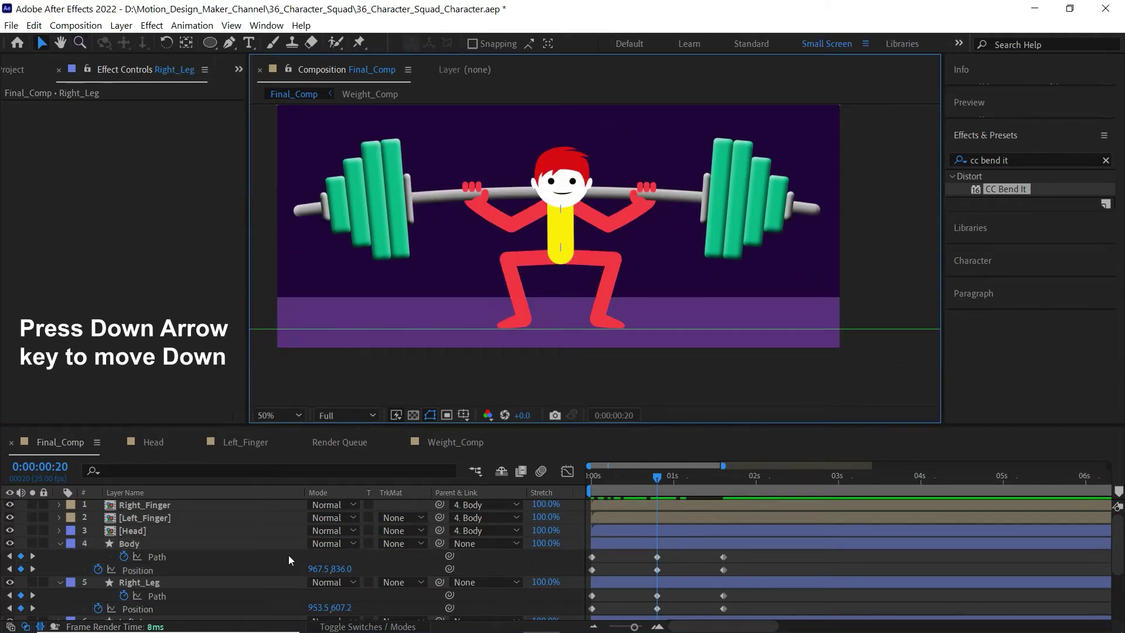
left_click(272, 543)
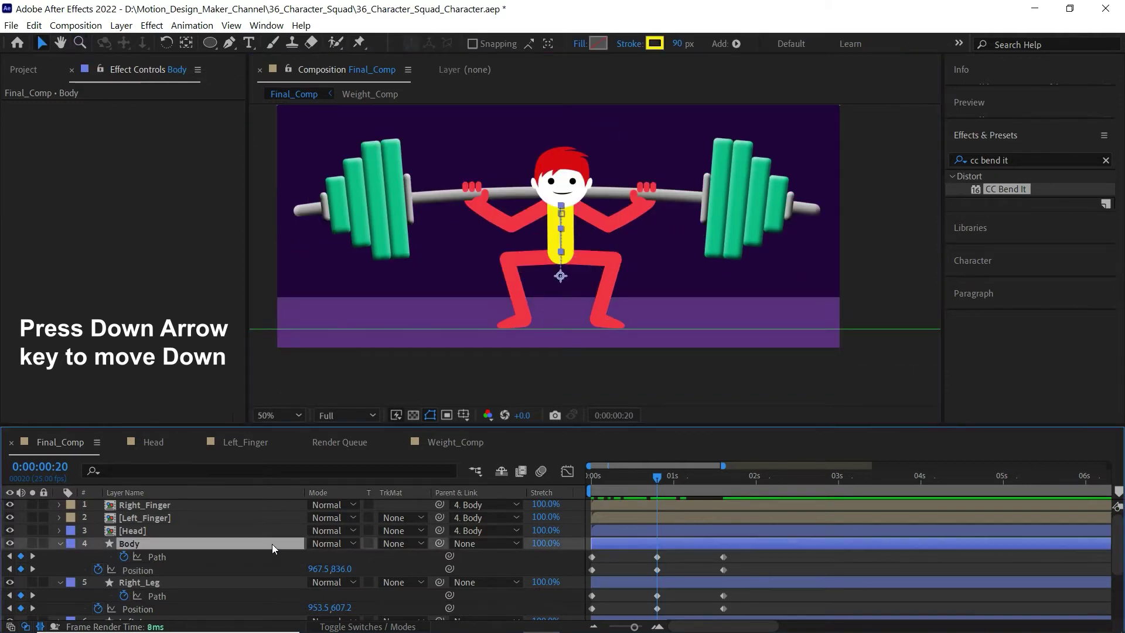
key("shift+Down")
key("Down")
key("Down")
key("Down")
key("Down")
key("Down")
left_click(671, 561)
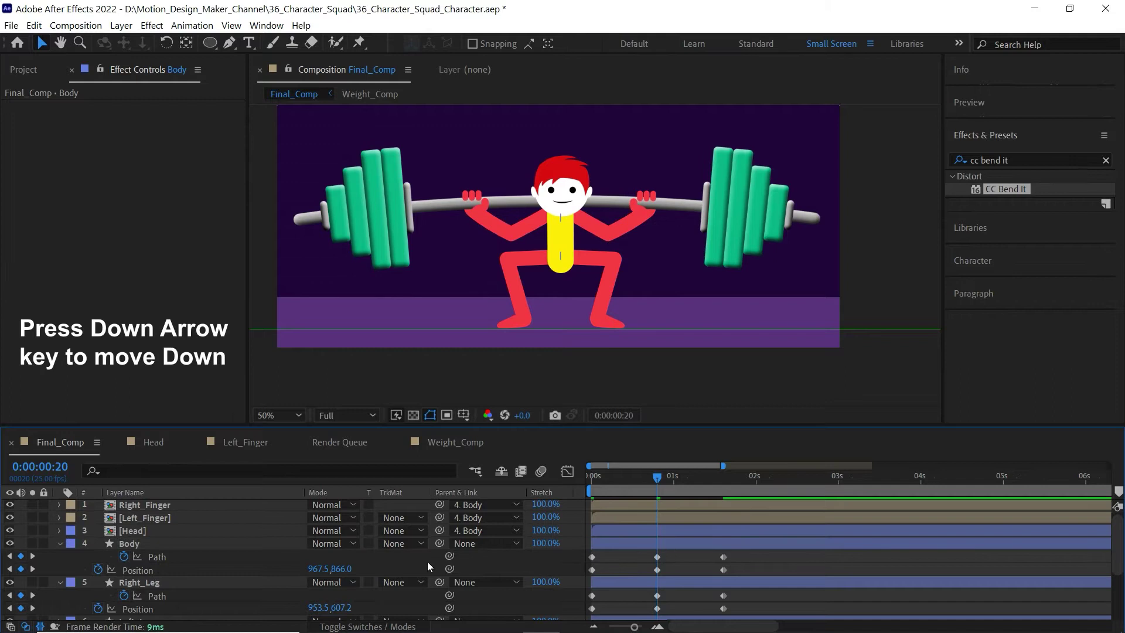
Recheck the right leg path and preview the squat from the start
left_click(209, 585)
scroll(528, 275, "up", 2)
key("g")
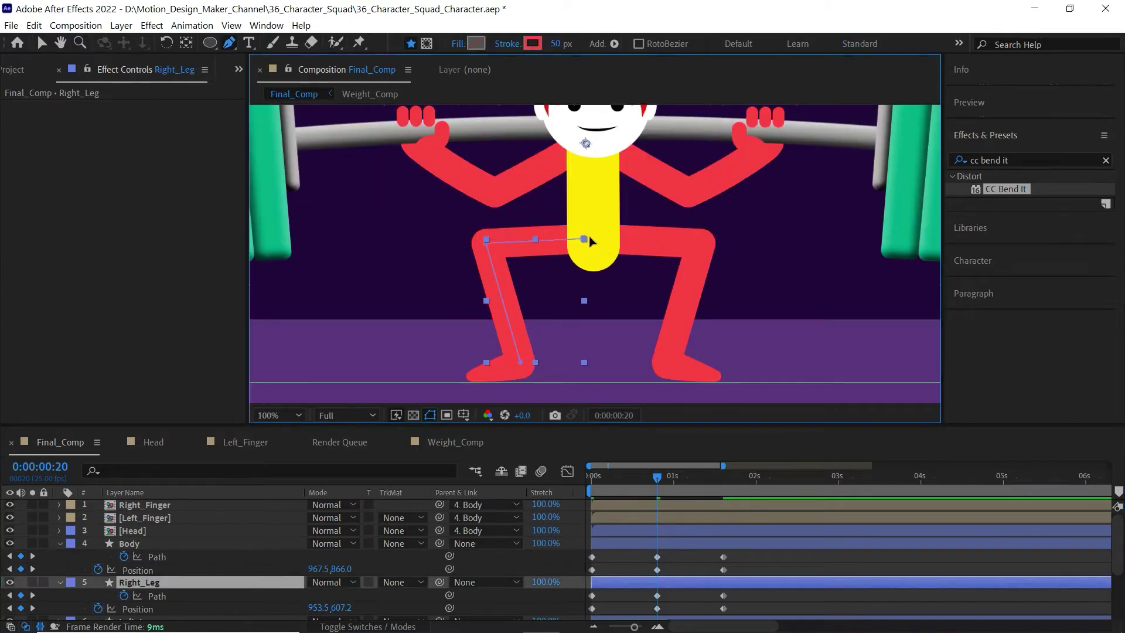
key("F2")
scroll(541, 282, "down", 2)
scroll(541, 282, "down", 2)
key("v")
key("Home")
key("space")
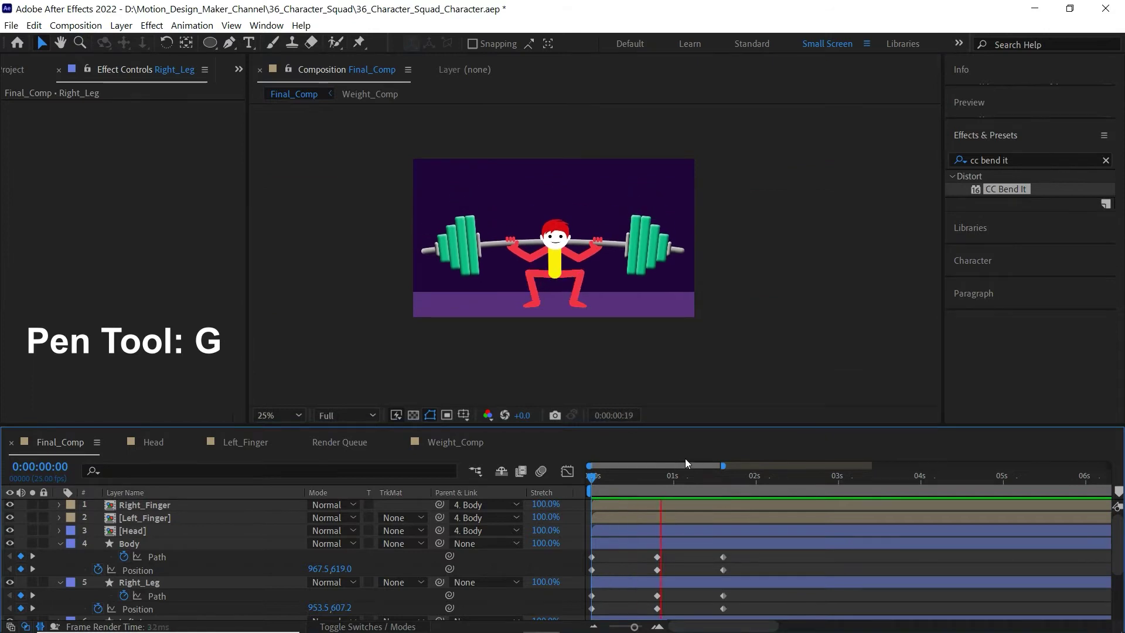
key("space")
Back at 20 frames, select Weight_Comp and reveal its CC Bend It effect
left_click(656, 476)
left_click(556, 223)
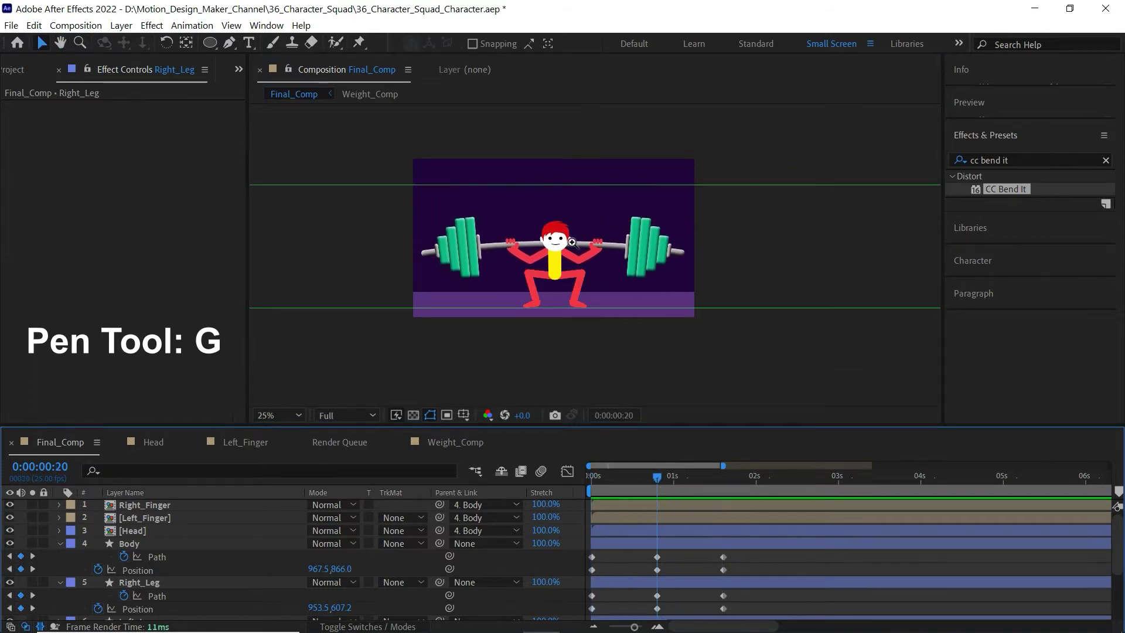
key("z")
left_click(553, 212)
key("v")
left_click(755, 251)
scroll(161, 547, "down", 3)
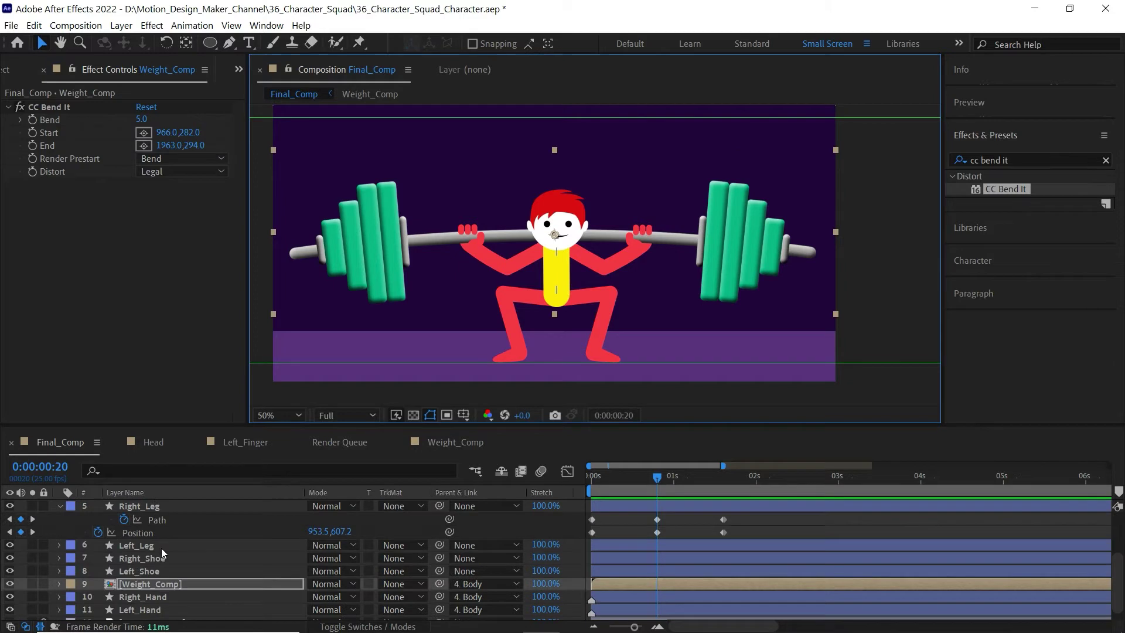
key("h")
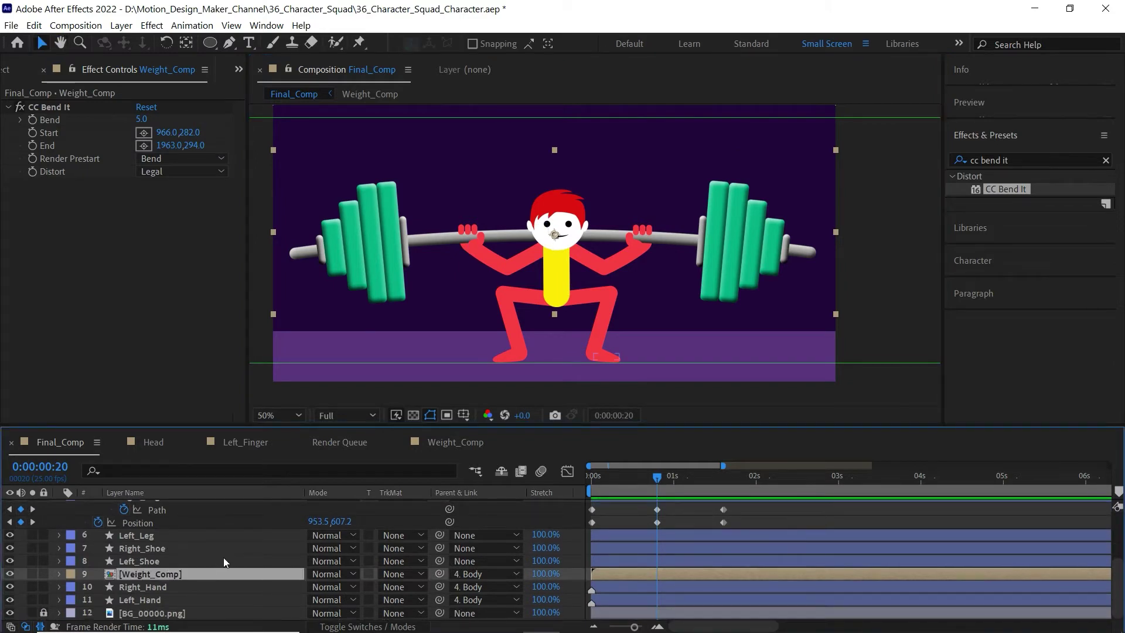
key("u")
key("h")
scroll(691, 583, "down", 1)
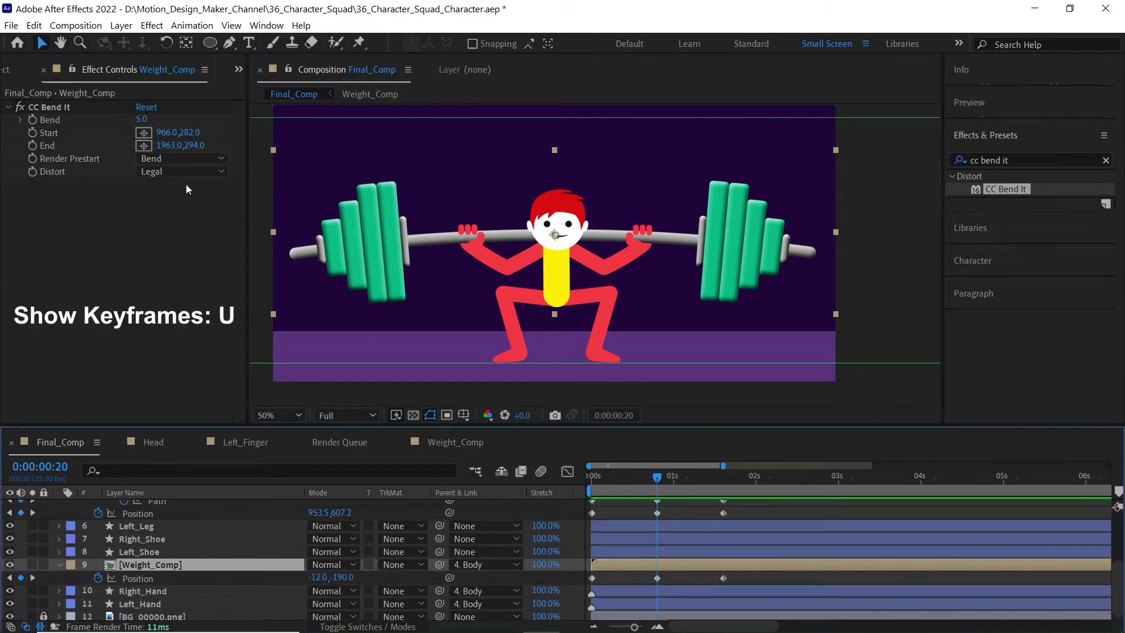
left_click(111, 206)
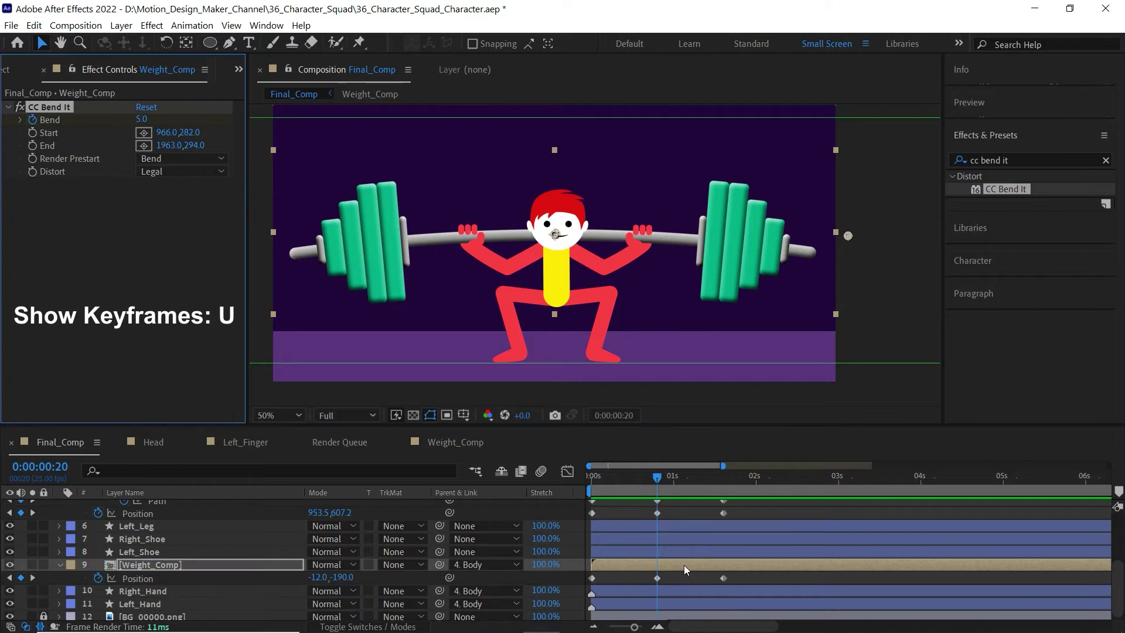
Keyframe the barbell's Bend at 0s, then set it to 10 at 20 frames
left_click(684, 565)
key("u")
key("Home")
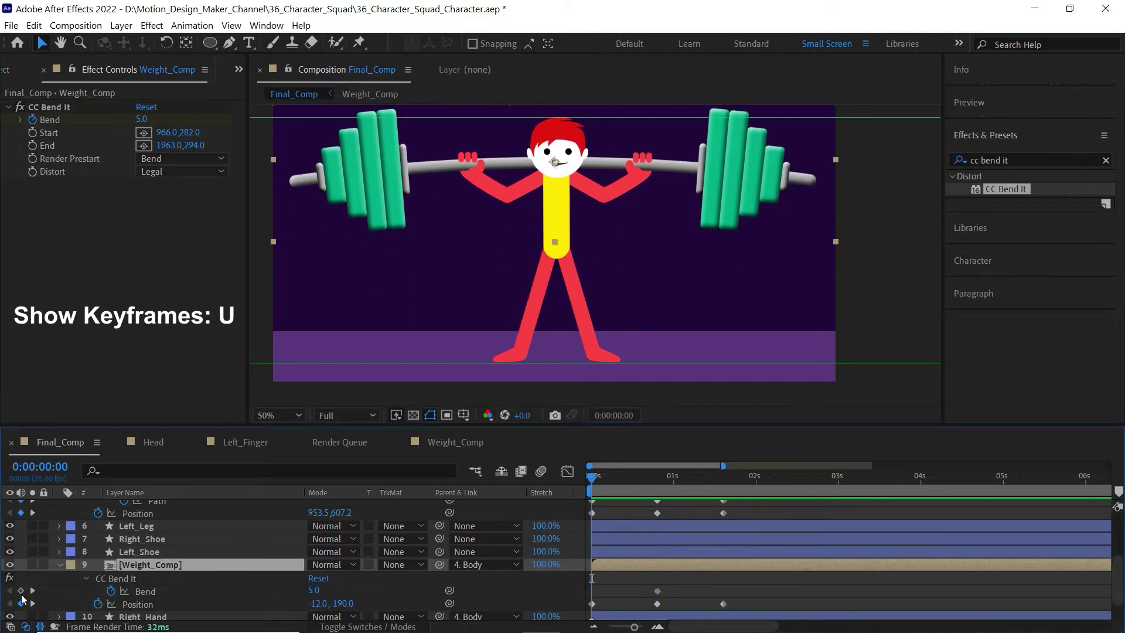
left_click(21, 591)
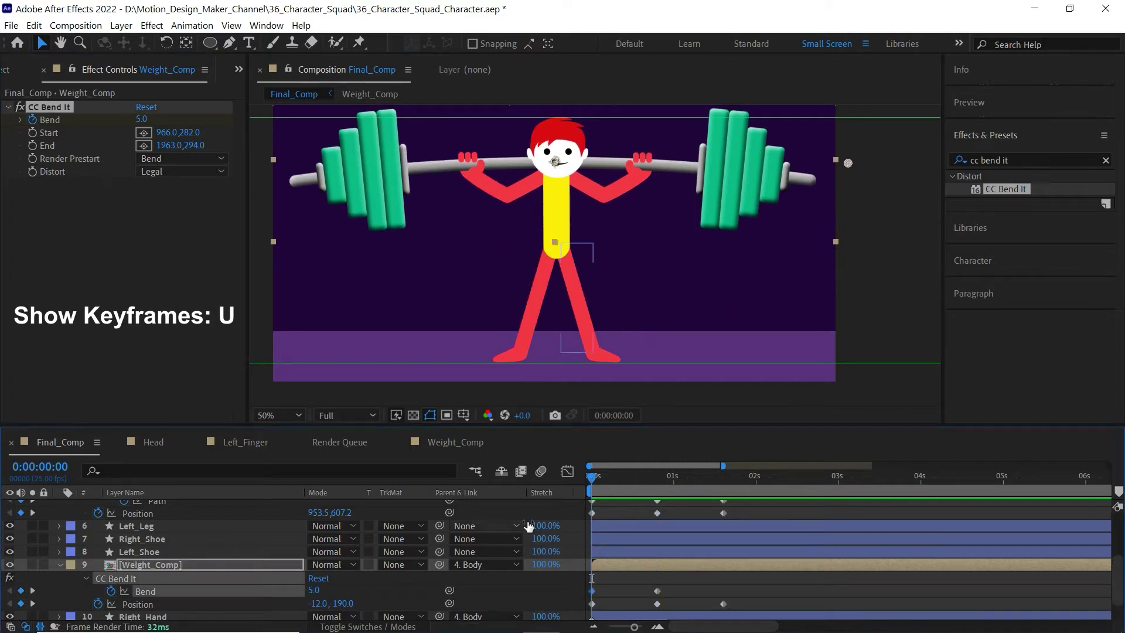
mouse_move(630, 481)
left_mouse_down()
mouse_move(722, 489)
mouse_move(656, 491)
left_mouse_up()
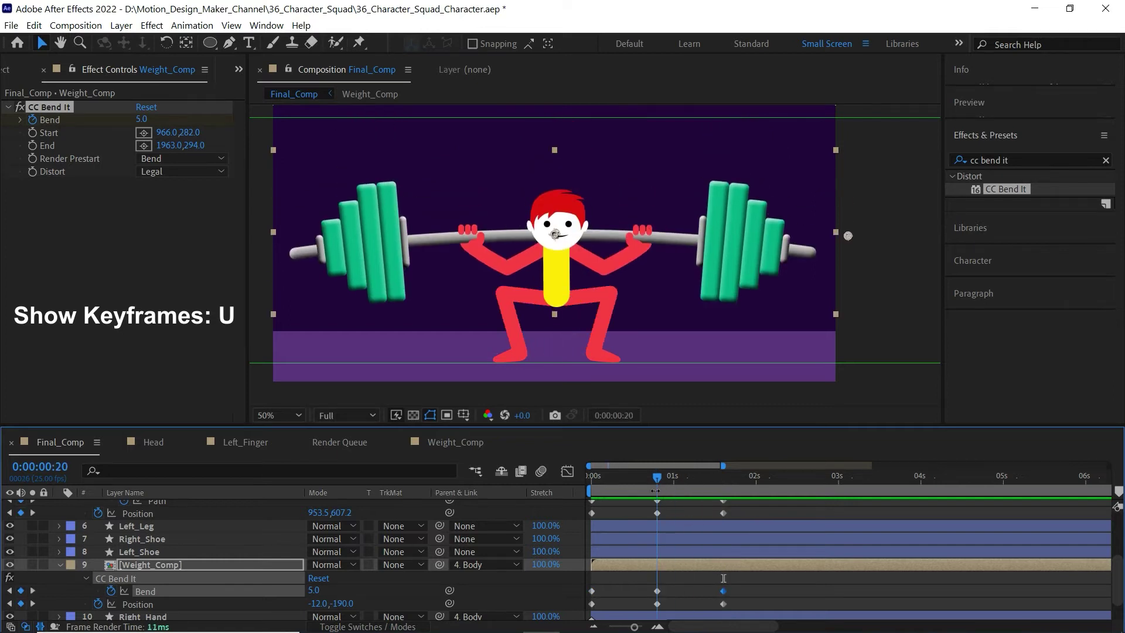
left_click(346, 573)
type("10")
key("Return")
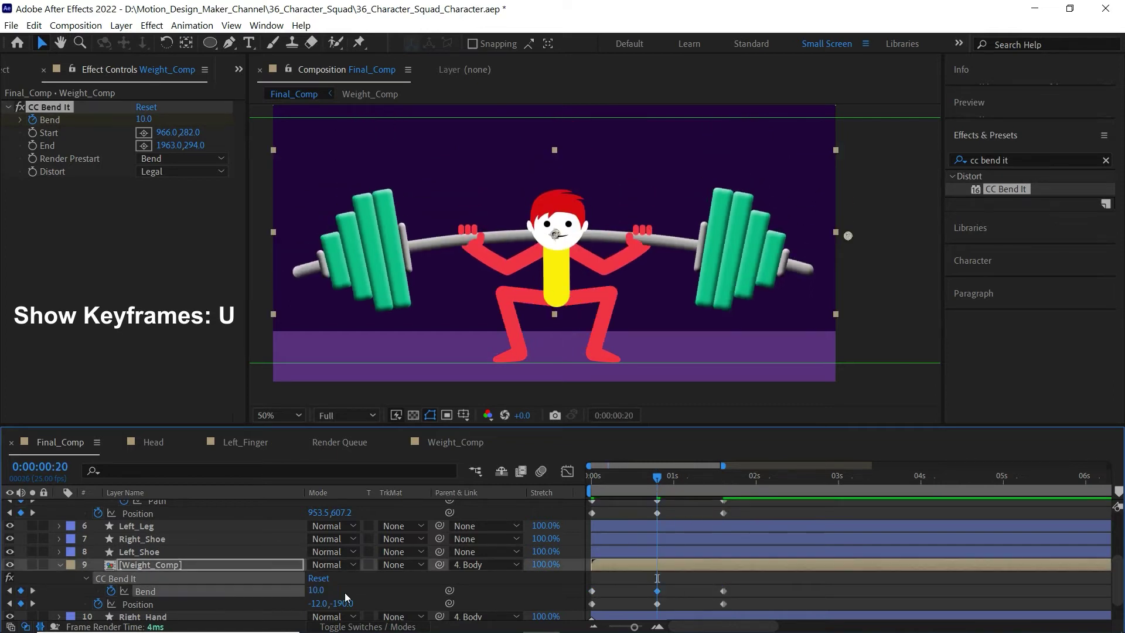
Lower the elbow point of the Right_Hand path with the Pen tool
key("F2")
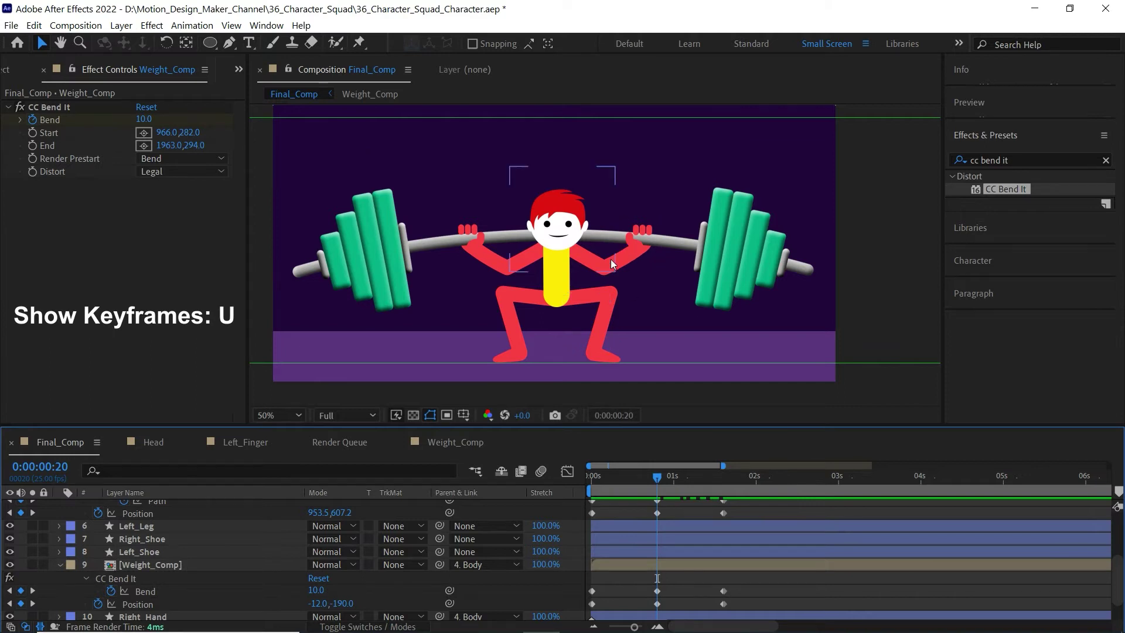
scroll(610, 259, "up", 1)
left_click(592, 268)
left_click(60, 565)
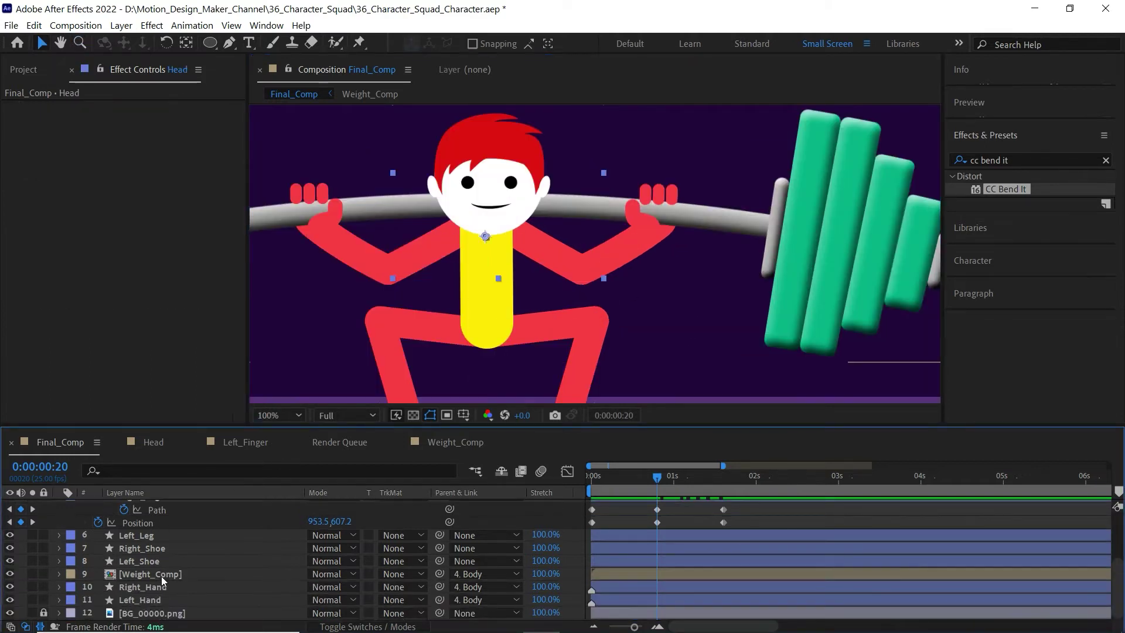
left_click(157, 586)
key("u")
key("g")
scroll(278, 287, "up", 1)
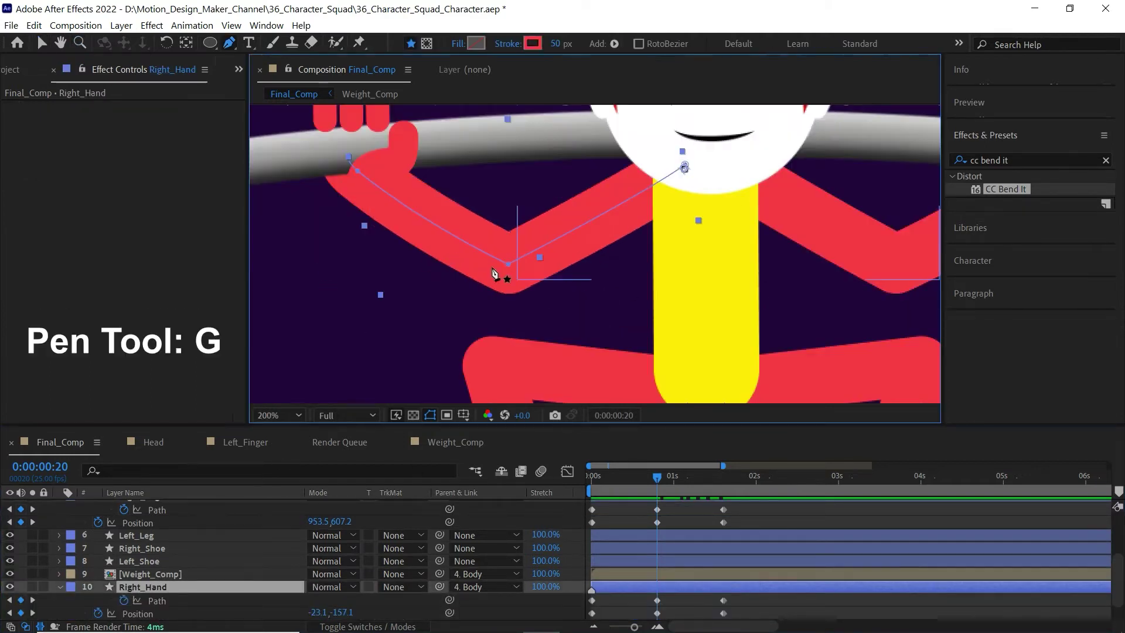
left_click_drag(507, 264, 509, 276)
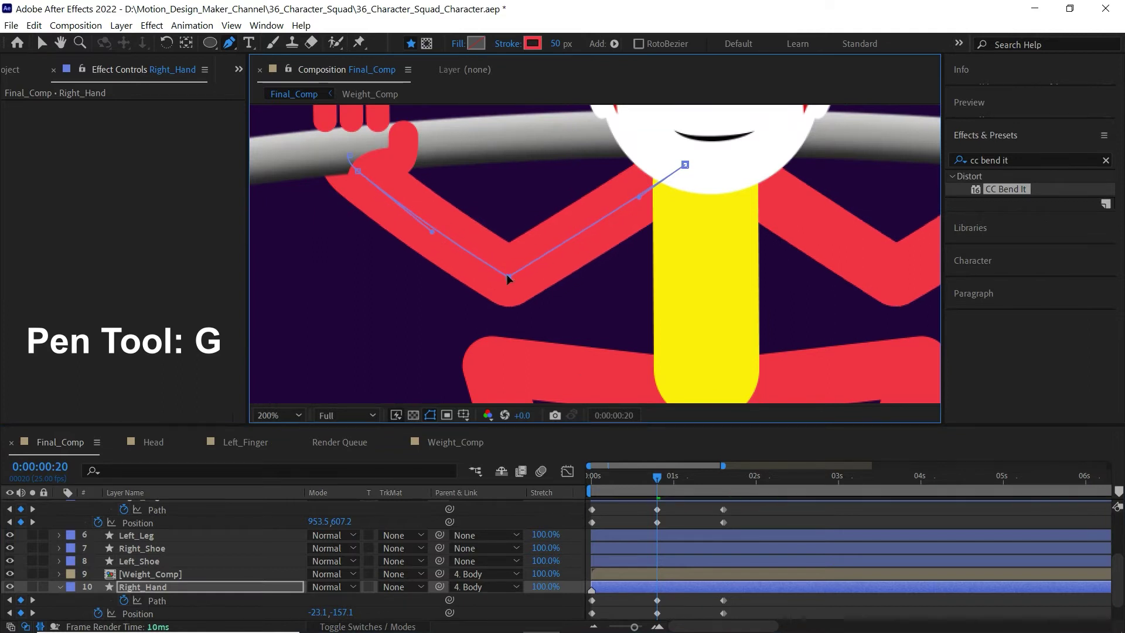
scroll(674, 238, "down", 1)
scroll(659, 235, "down", 1)
Preview the squat animation with the bending barbell
key("v")
left_click_drag(656, 473, 589, 522)
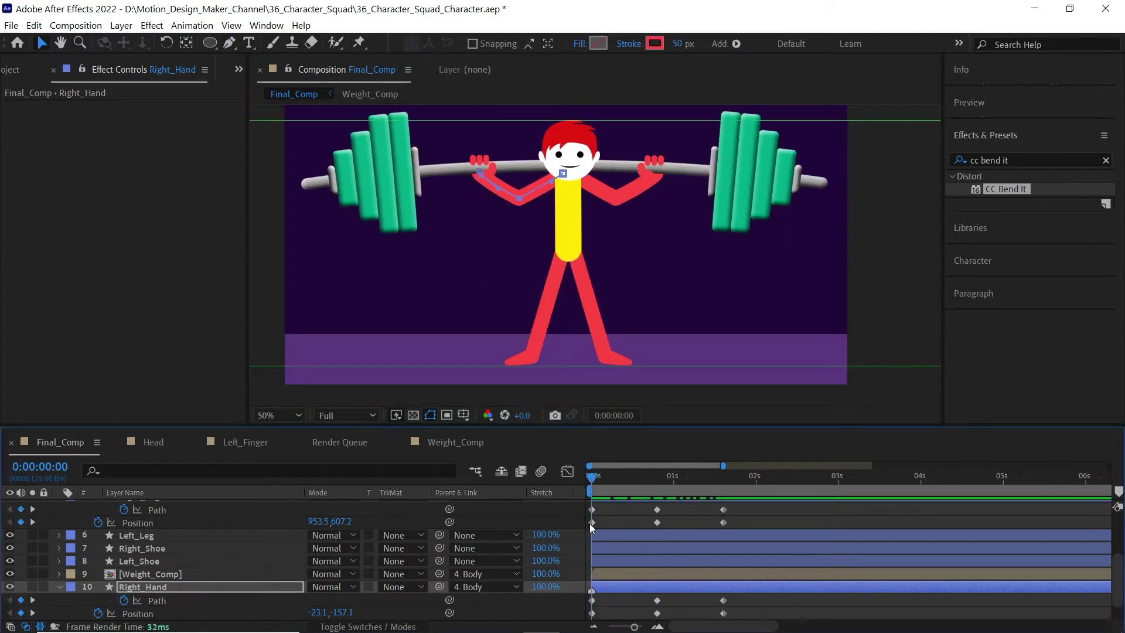
key("space")
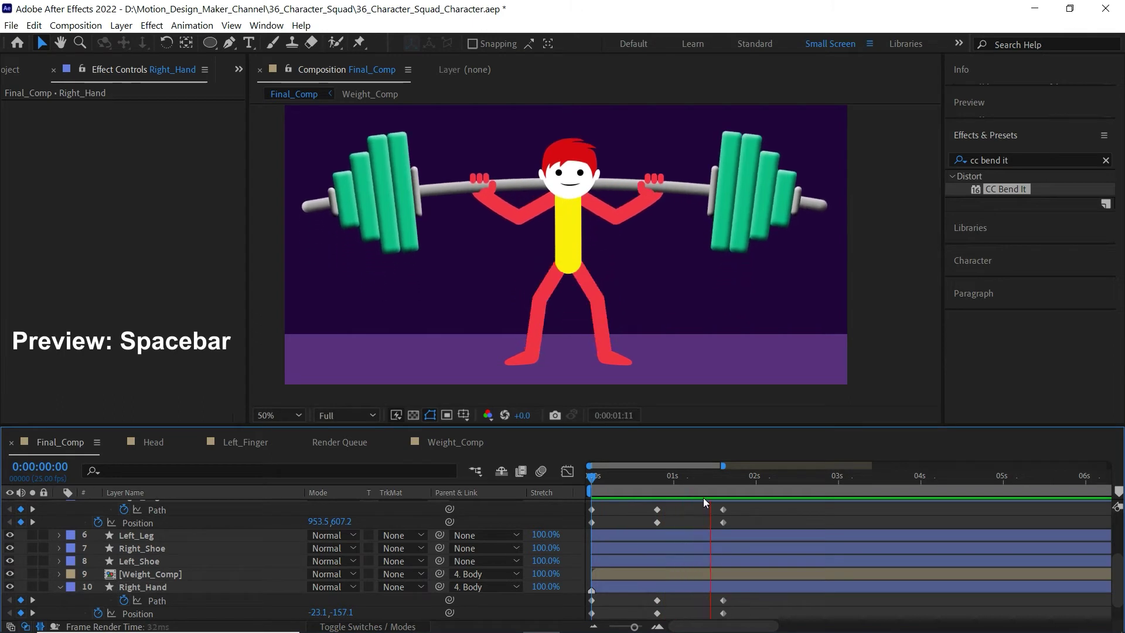
Apply smooth easing to all keyframes of every Final_Comp layer
left_click(658, 489)
scroll(712, 539, "up", 5)
key("ctrl+a")
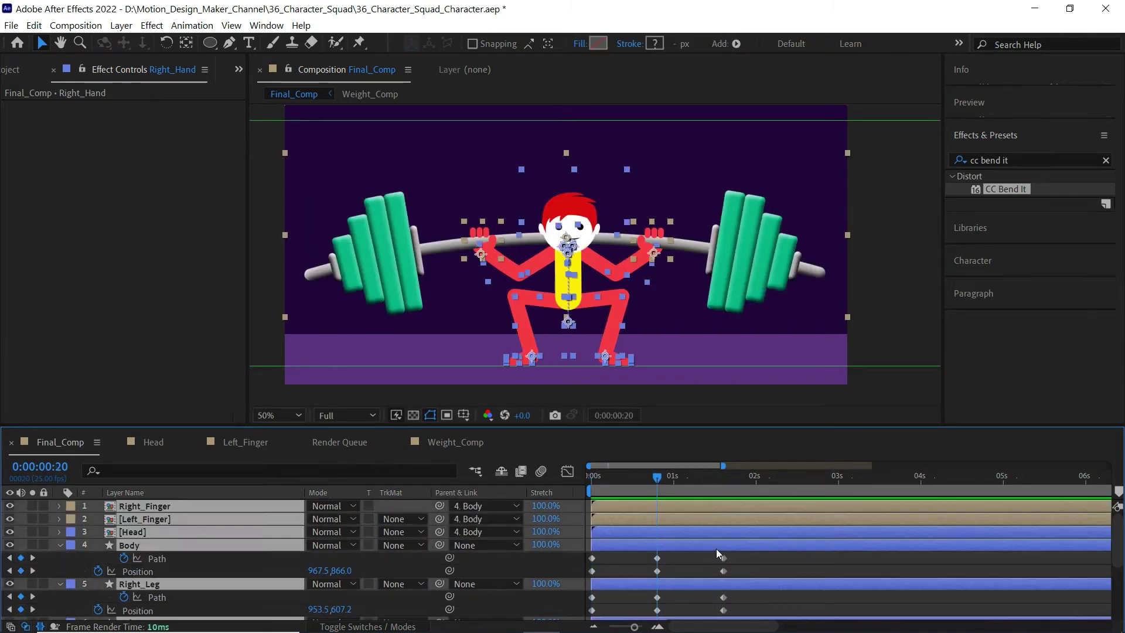
key("u")
left_click(737, 513)
left_click_drag(737, 514, 569, 628)
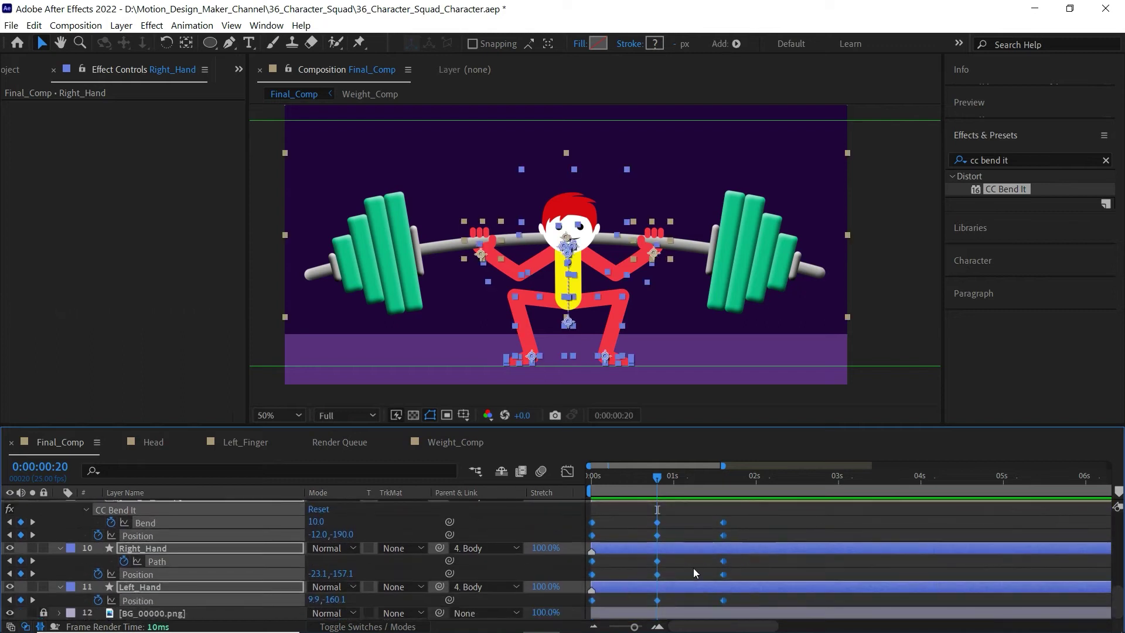
right_click(725, 540)
mouse_move(752, 524)
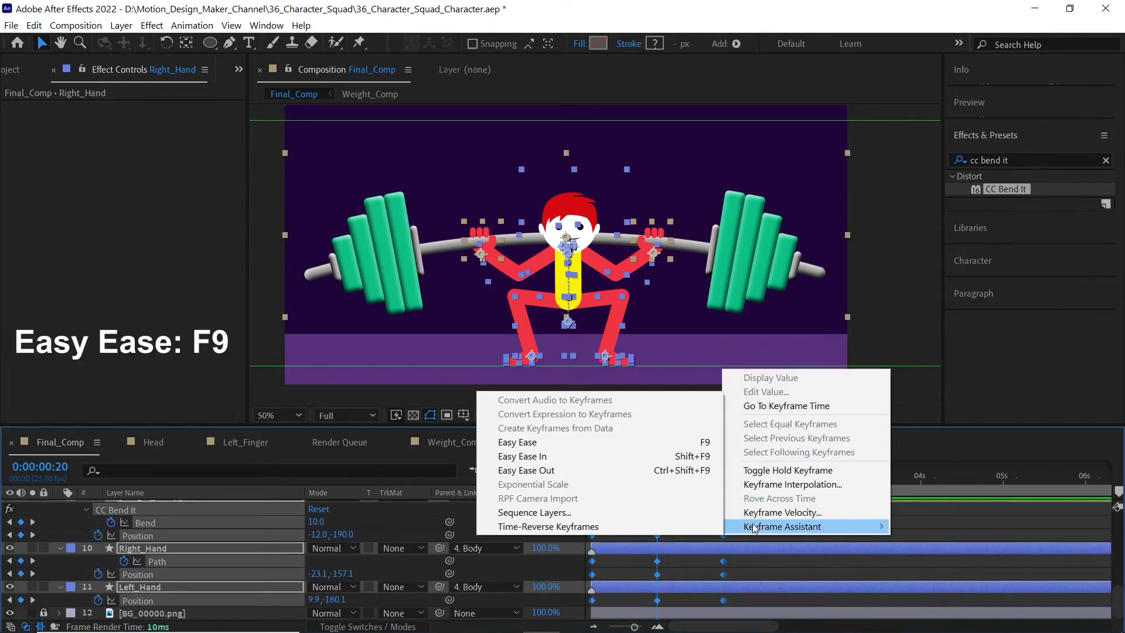
left_click(542, 442)
left_click(702, 506)
Preview the eased squat, then collapse all layers and select Weight_Comp
key("Home")
key("space")
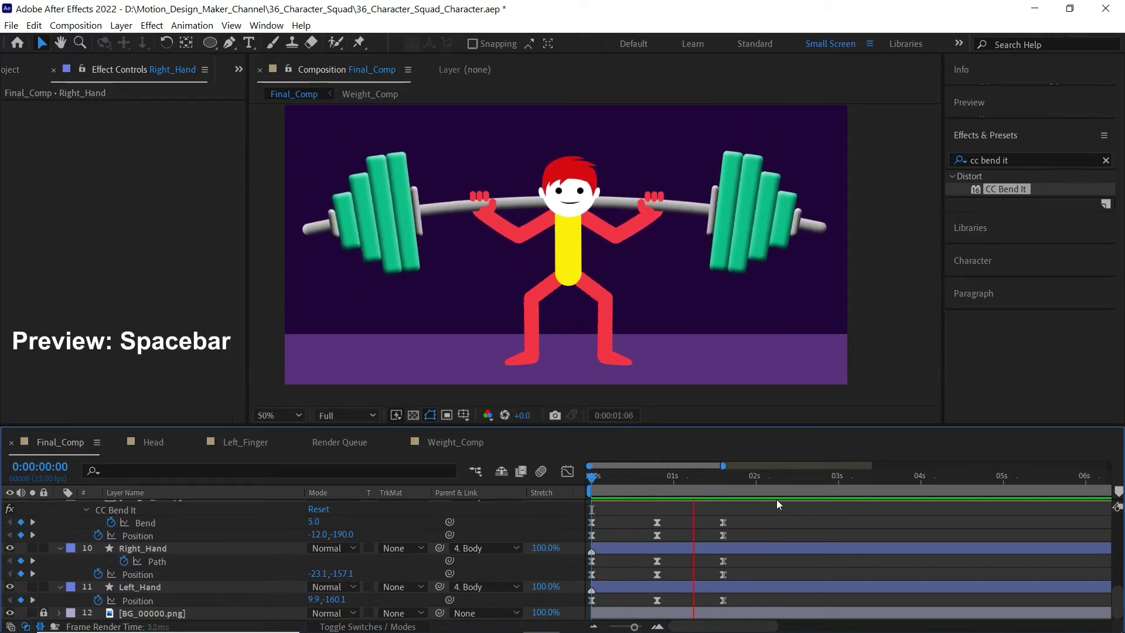
key("space")
key("space")
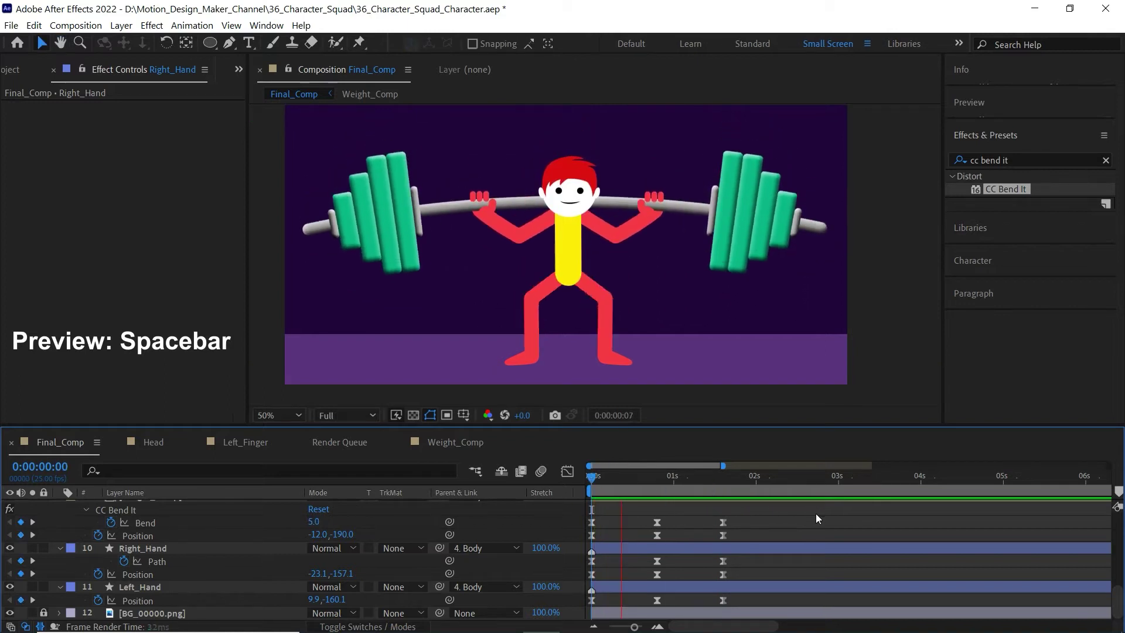
key("space")
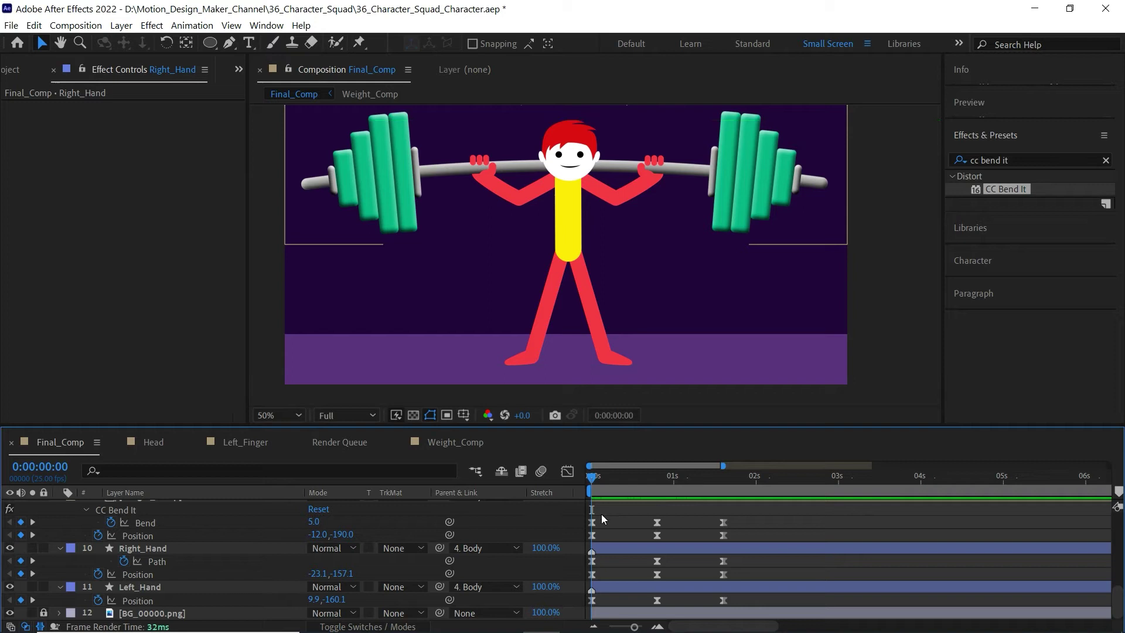
key("ctrl+a")
key("ctrl+grave")
left_click(609, 576)
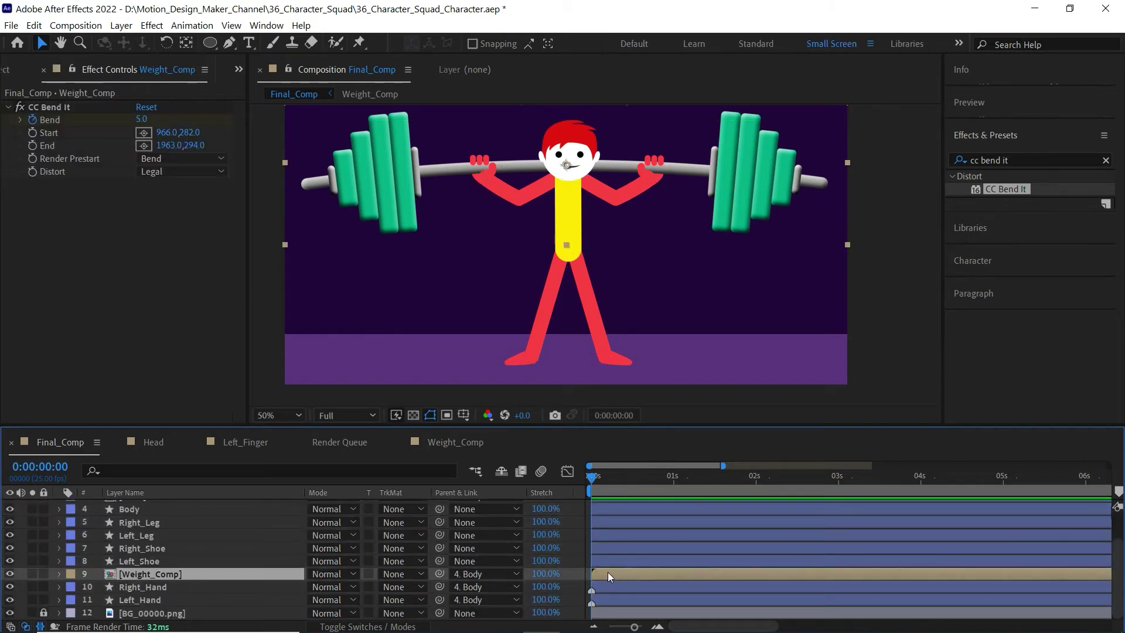
scroll(170, 533, "up", 2)
Open the Head precomp and add Scale keyframes to both eye layers
double_click(596, 535)
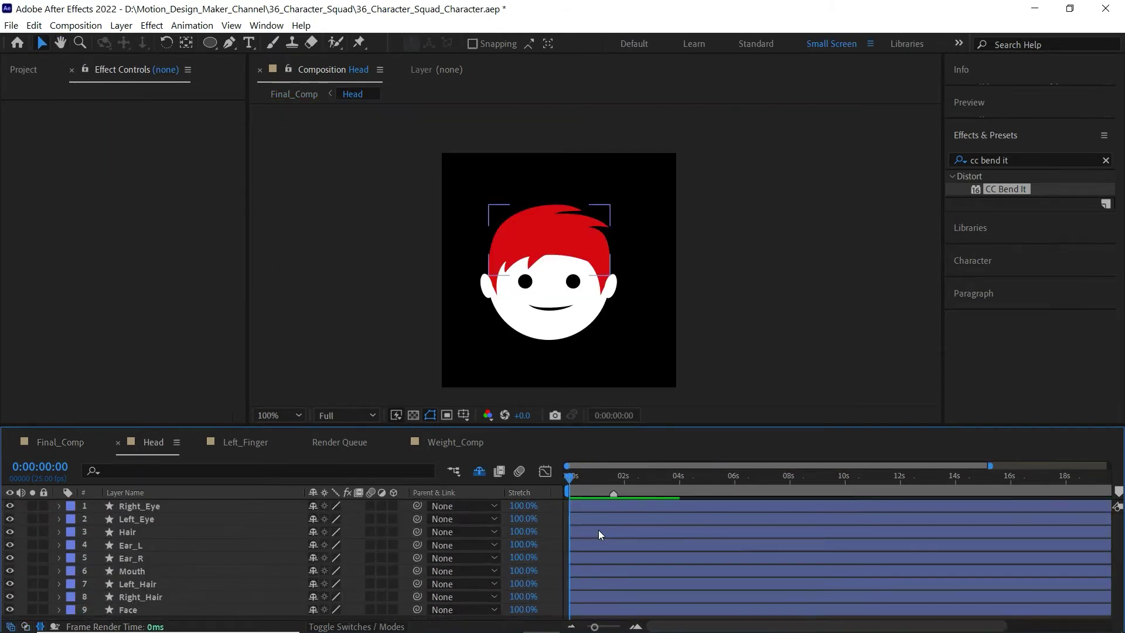
left_click(586, 304)
left_click(624, 247)
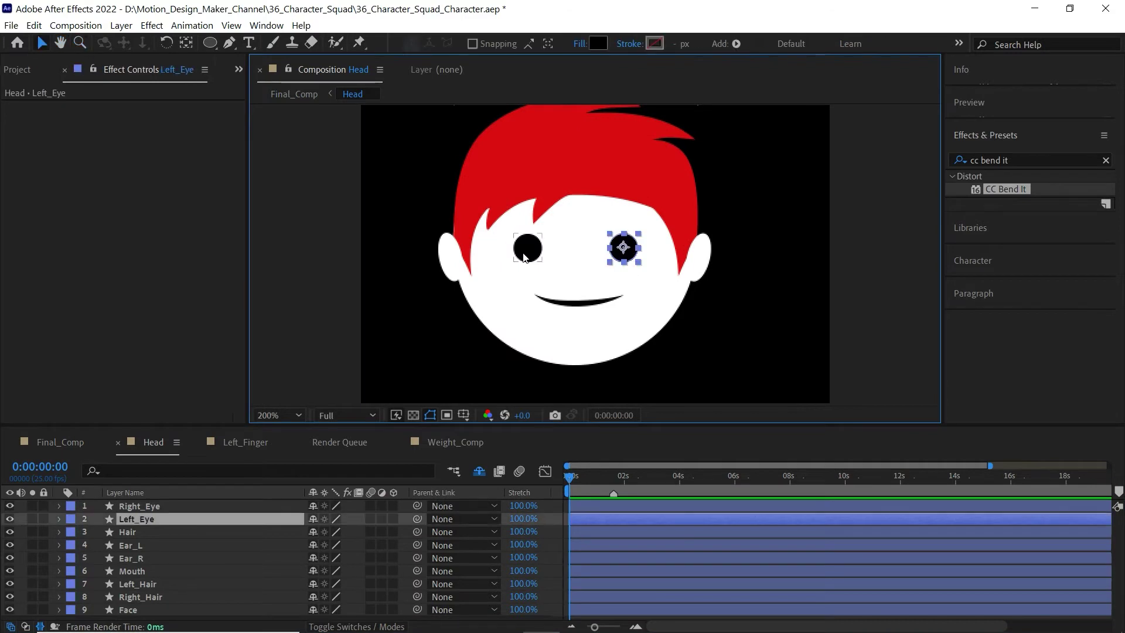
left_click(528, 247, "shift")
key("s")
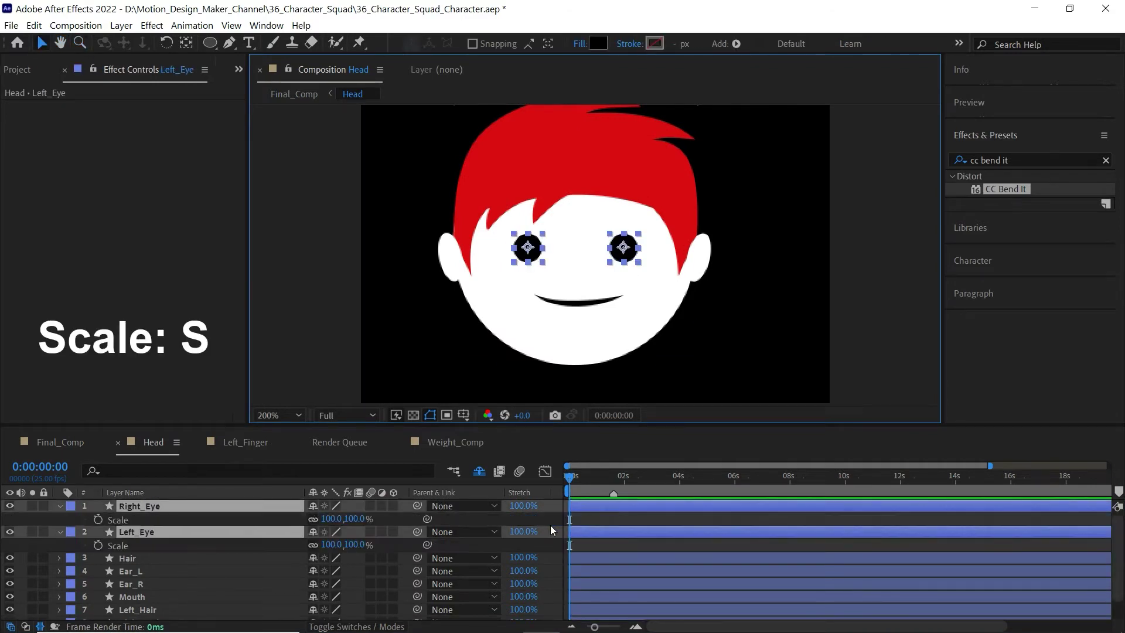
left_click(98, 519)
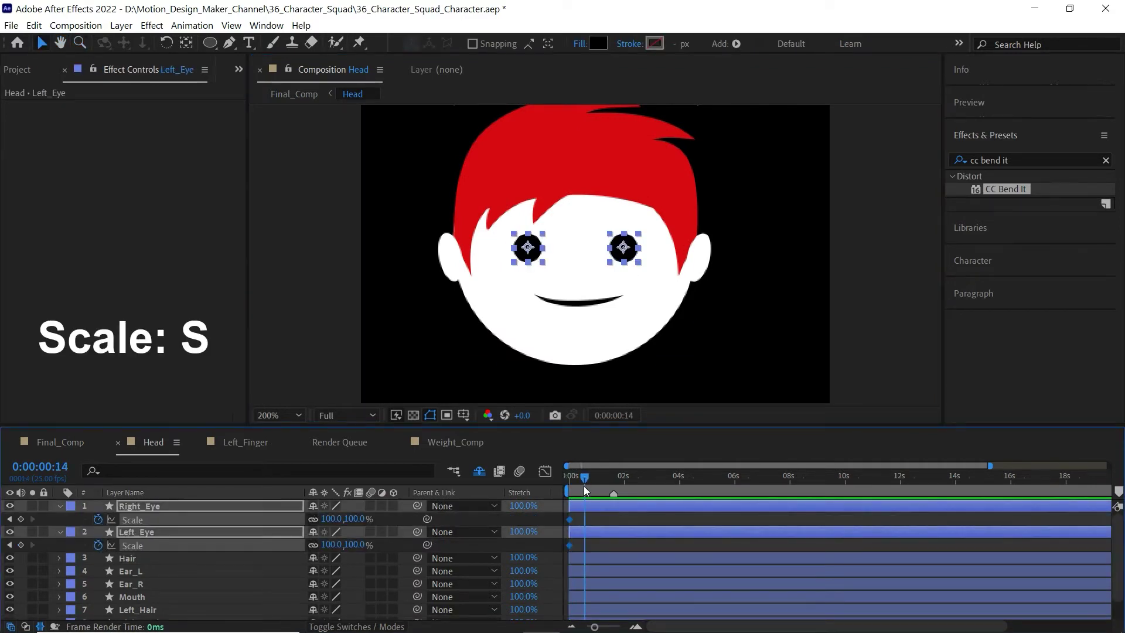
Unlink the eyes' scale, squash them to 15% height, and hold it at 1 second
left_click(595, 538)
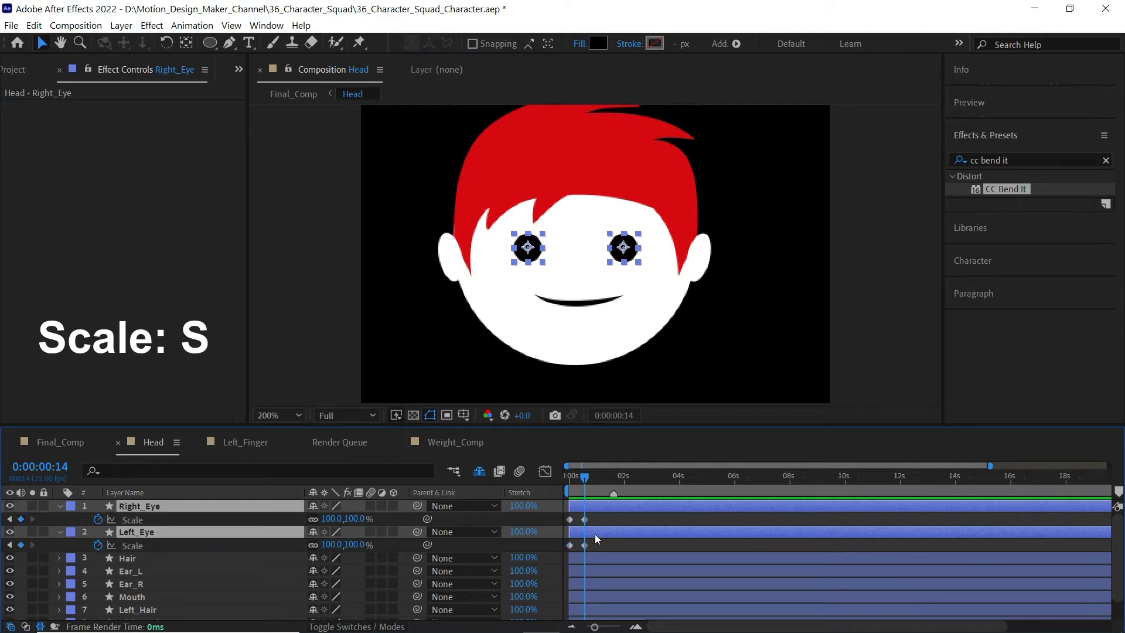
left_click(313, 518)
left_click(314, 545)
key("Return")
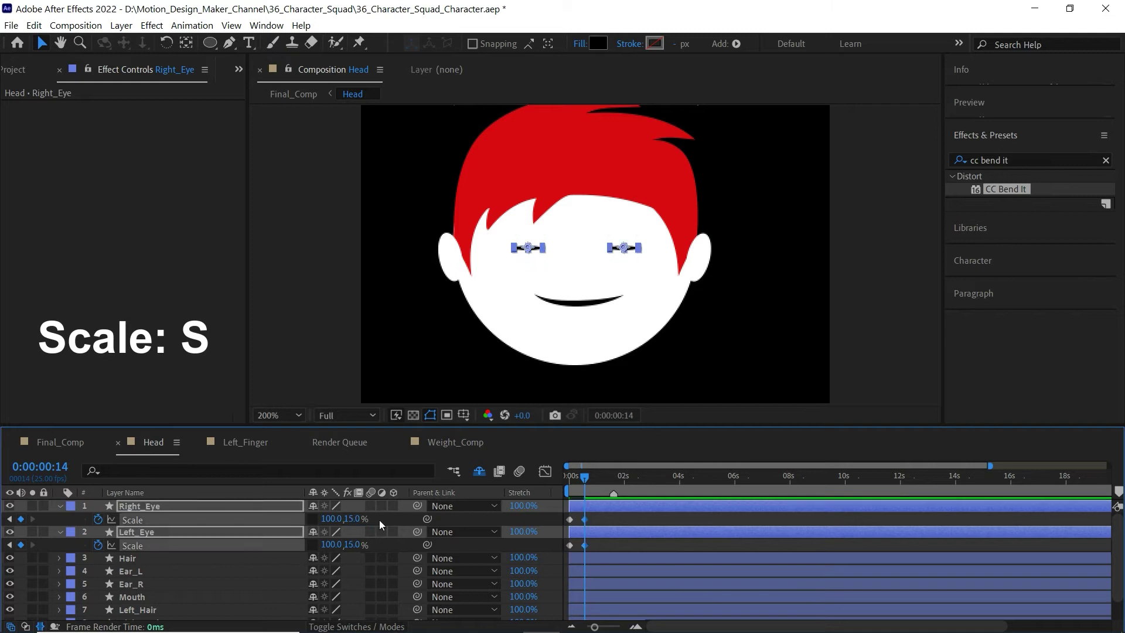
left_click(603, 520)
left_click_drag(580, 477, 596, 477)
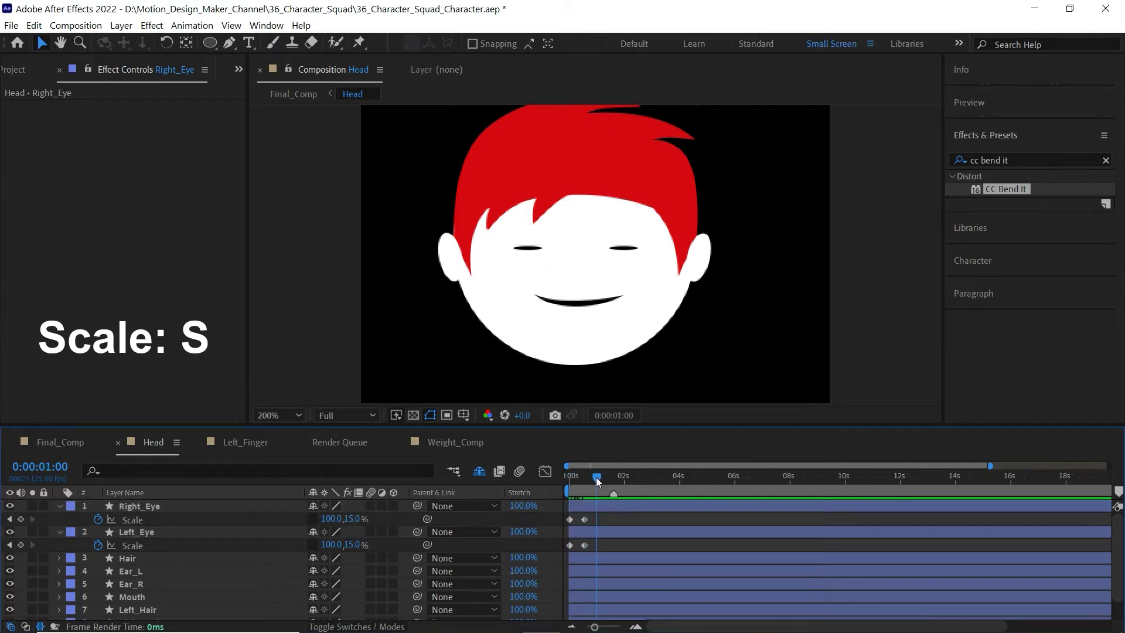
left_click(21, 519)
left_click(21, 545)
Return both eyes to 100% scale at 1:15 and preview the blink
left_click(611, 478)
left_click(20, 518)
left_click(20, 544)
left_click(638, 507, "shift")
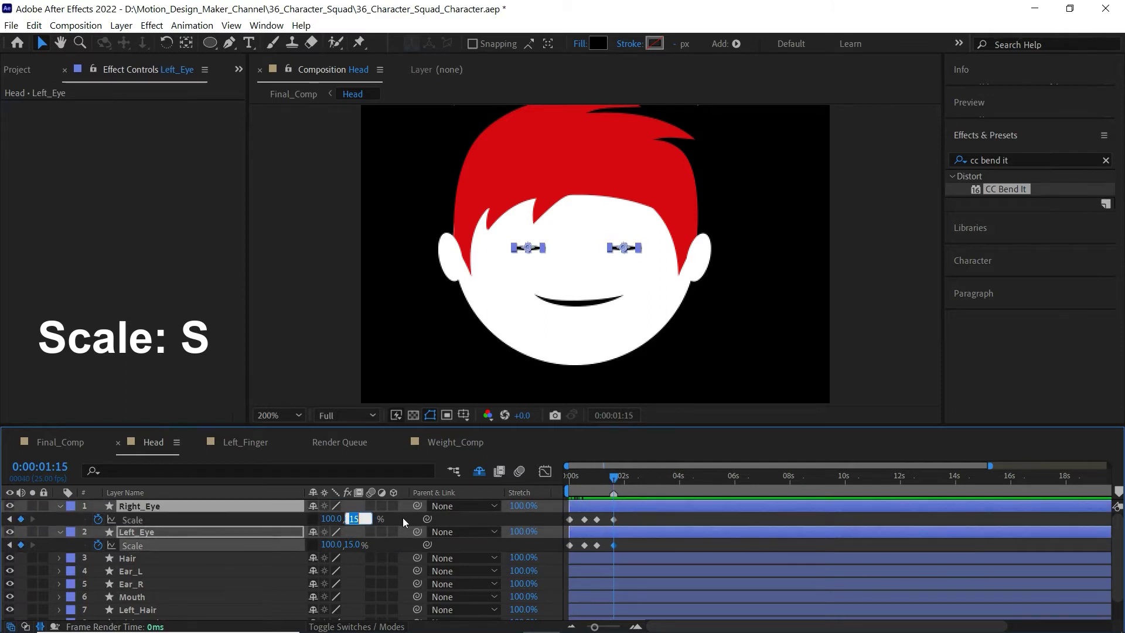
type("100")
key("Return")
left_click(575, 482)
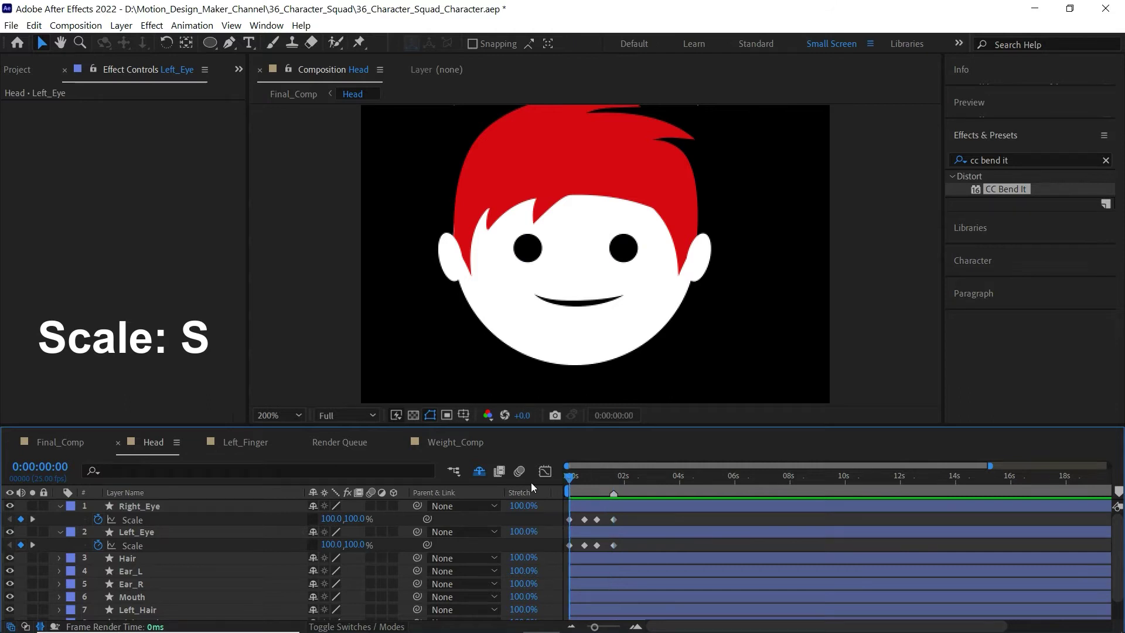
key("space")
Ease all eye Scale keyframes with F9 and replay the blink
left_click_drag(625, 521, 562, 551)
key("F9")
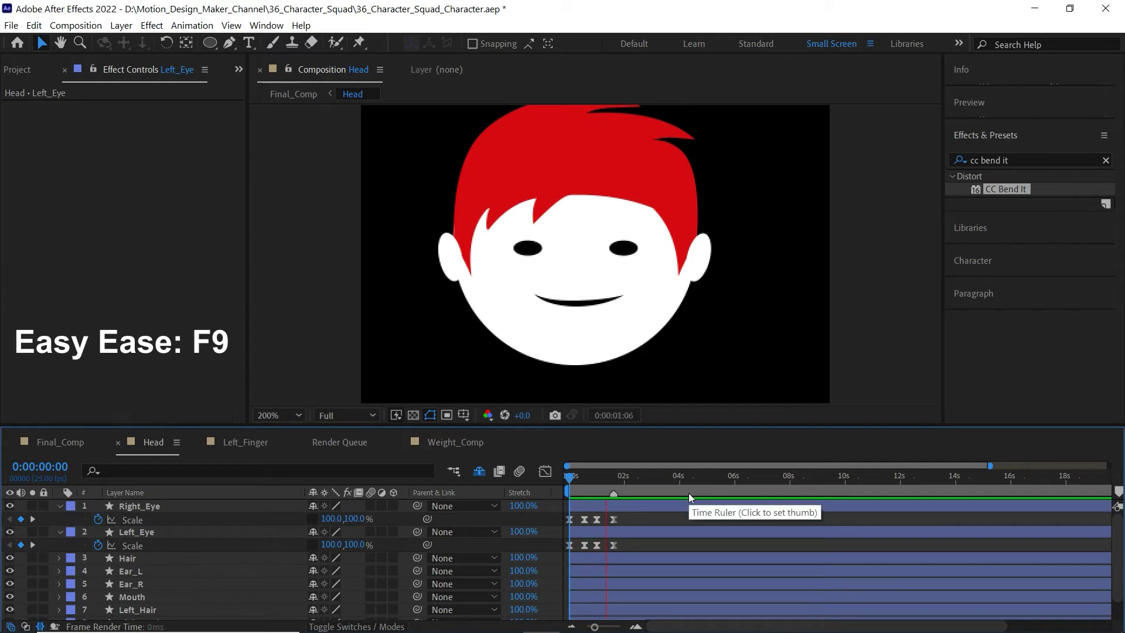
key("space")
left_click(568, 479)
key("space")
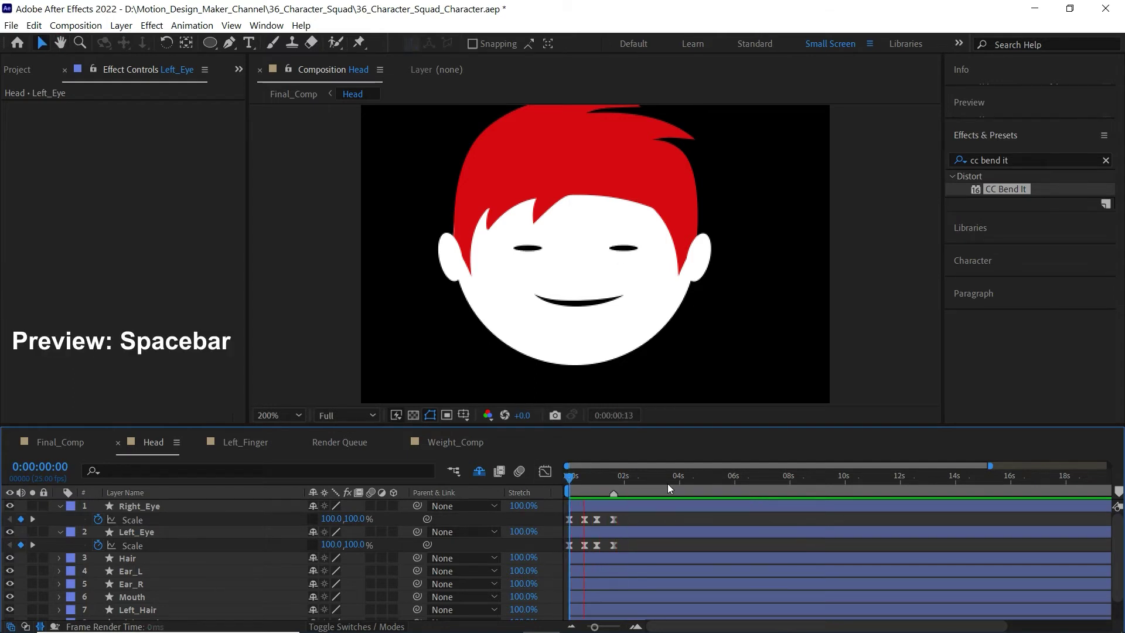
left_click(619, 479)
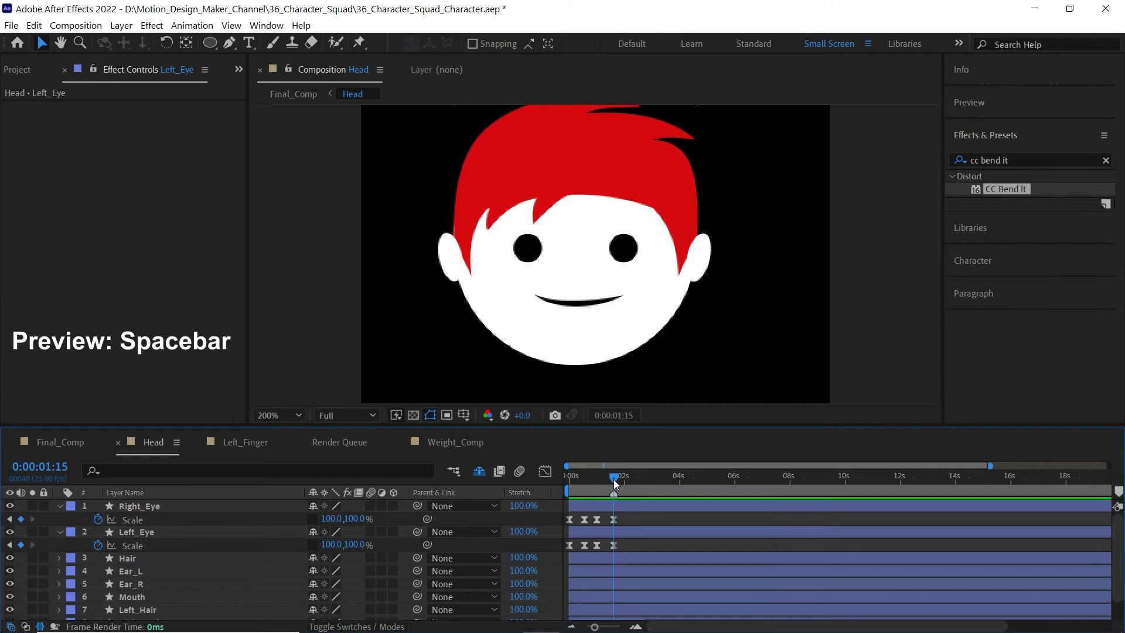
left_click(578, 302)
Filter the layer properties to find the Mouth's Path property and reveal Right_Eye's Scale keyframes
scroll(194, 563, "down", 1)
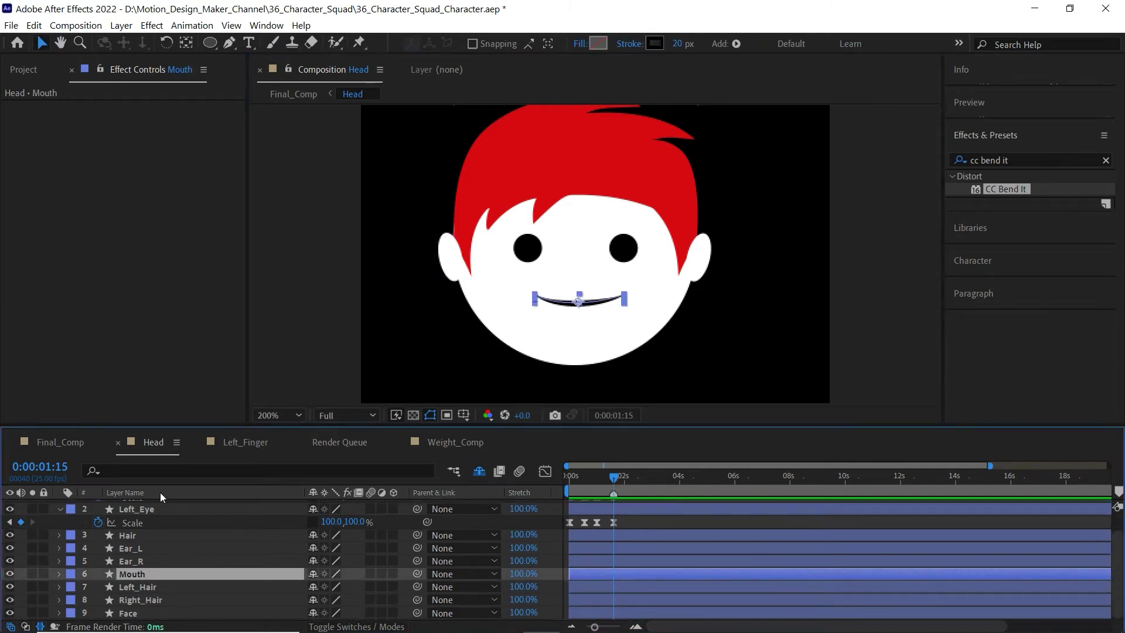
left_click(157, 471)
type("path")
key("Return")
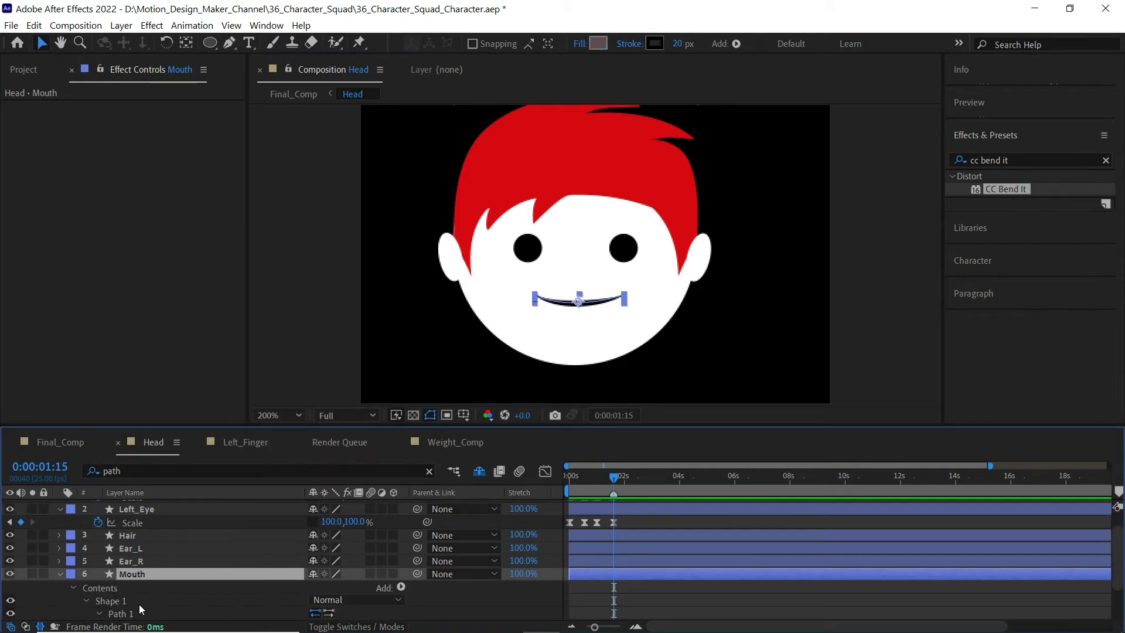
scroll(149, 600, "down", 2)
left_click(157, 587)
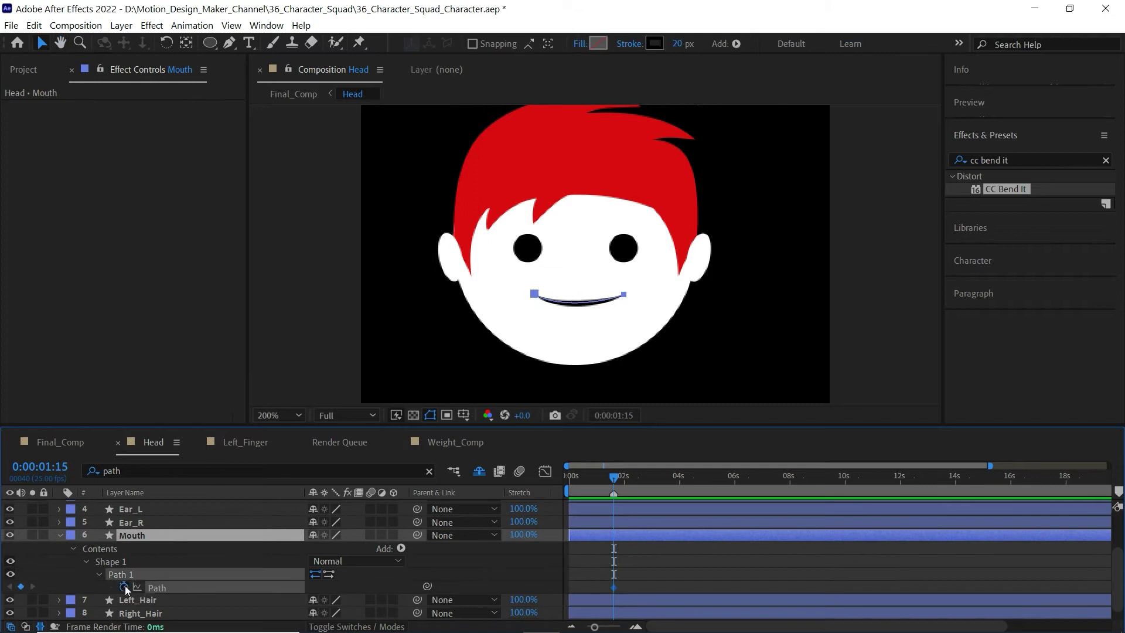
left_click(591, 578)
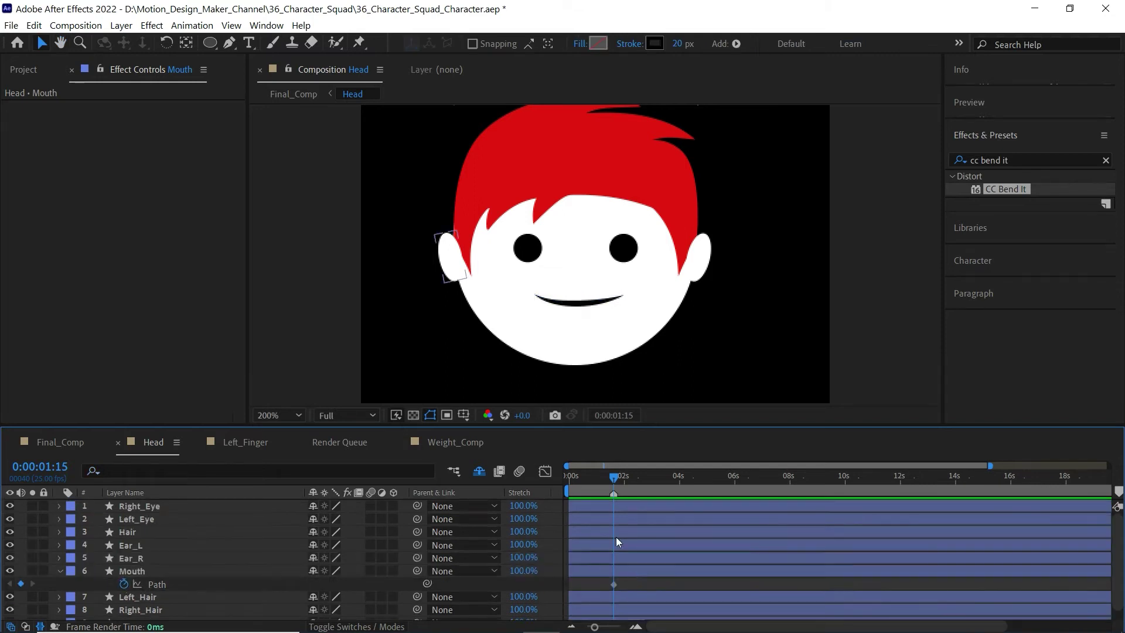
left_click(169, 509)
key("s")
At 0:14, where the eyes close, reshape the mouth path into a flatter line tilted up on the right
left_click_drag(605, 480, 582, 488)
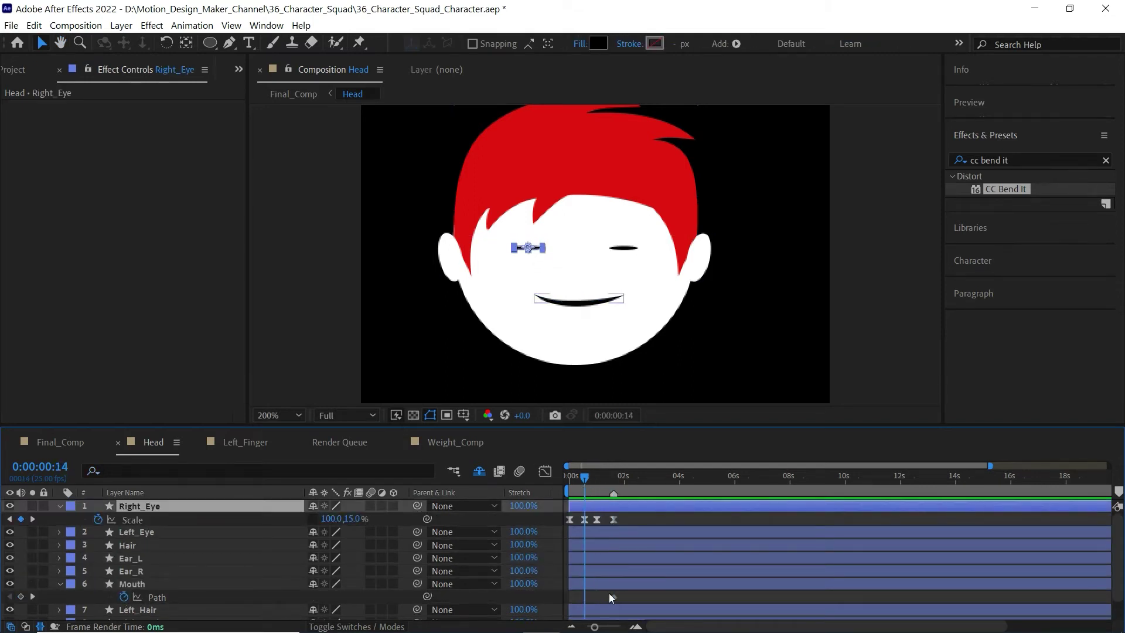
left_click(588, 598)
key("Home")
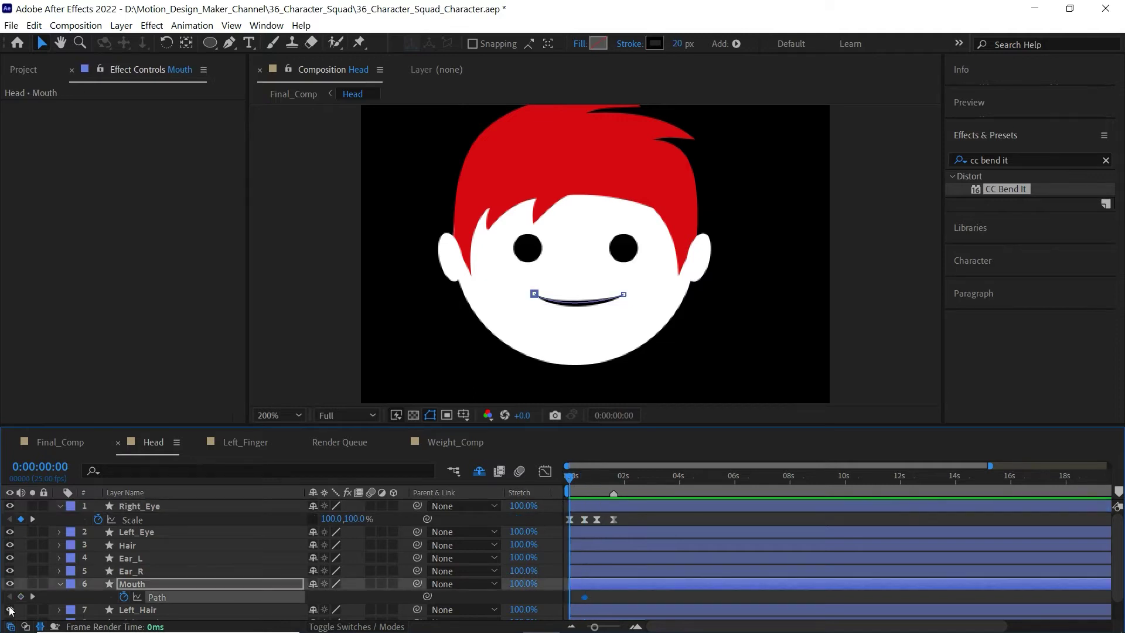
key("equal")
left_click_drag(606, 485, 633, 496)
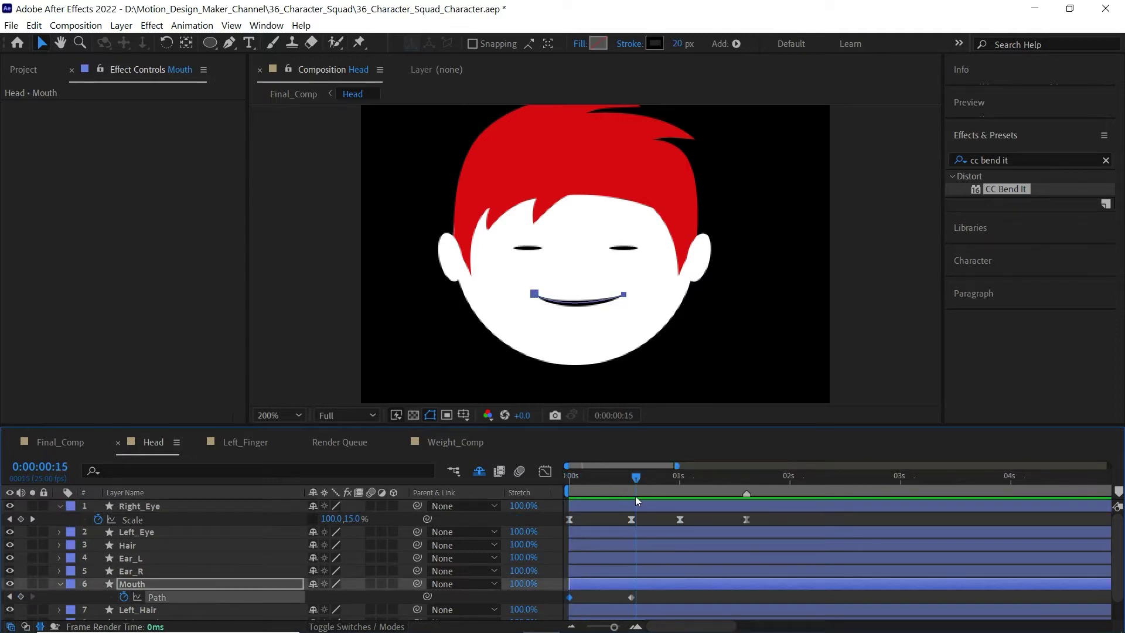
left_click(592, 300)
key("g")
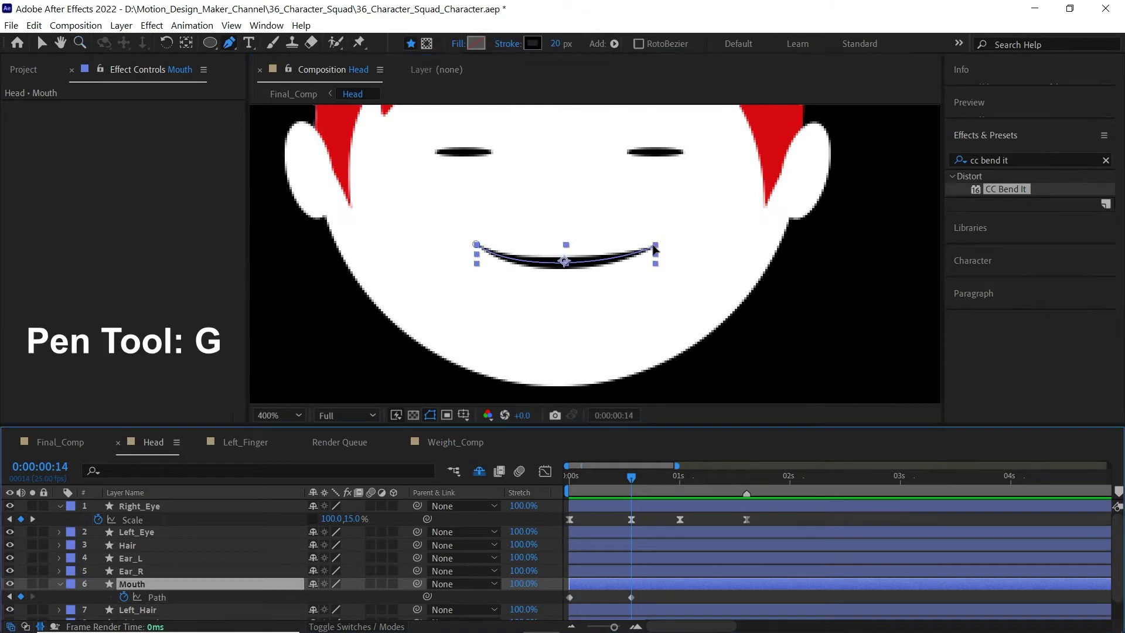
left_click_drag(511, 271, 523, 258)
mouse_move(616, 250)
left_mouse_down()
mouse_move(629, 232)
mouse_move(648, 240)
left_mouse_up()
scroll(630, 234, "down", 2)
key("v")
At 0:06, pull out the mouth path's left curve handle
mouse_move(642, 494)
left_mouse_down()
mouse_move(582, 491)
mouse_move(636, 491)
left_mouse_up()
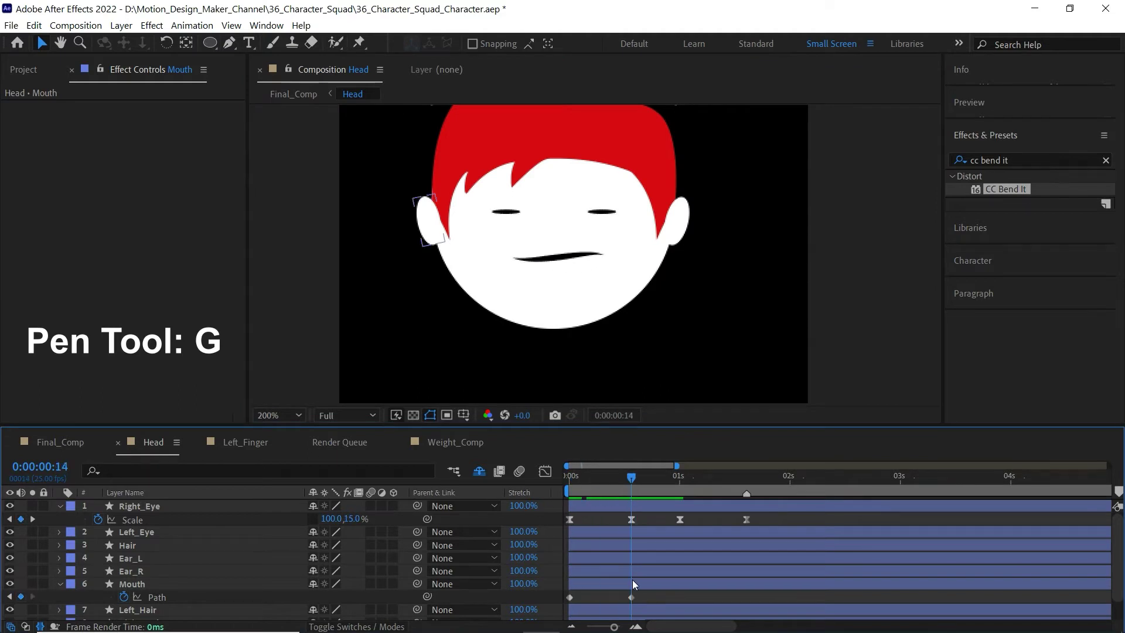
left_click(632, 581)
scroll(557, 252, "up", 2)
key("g")
left_click_drag(552, 238, 603, 243)
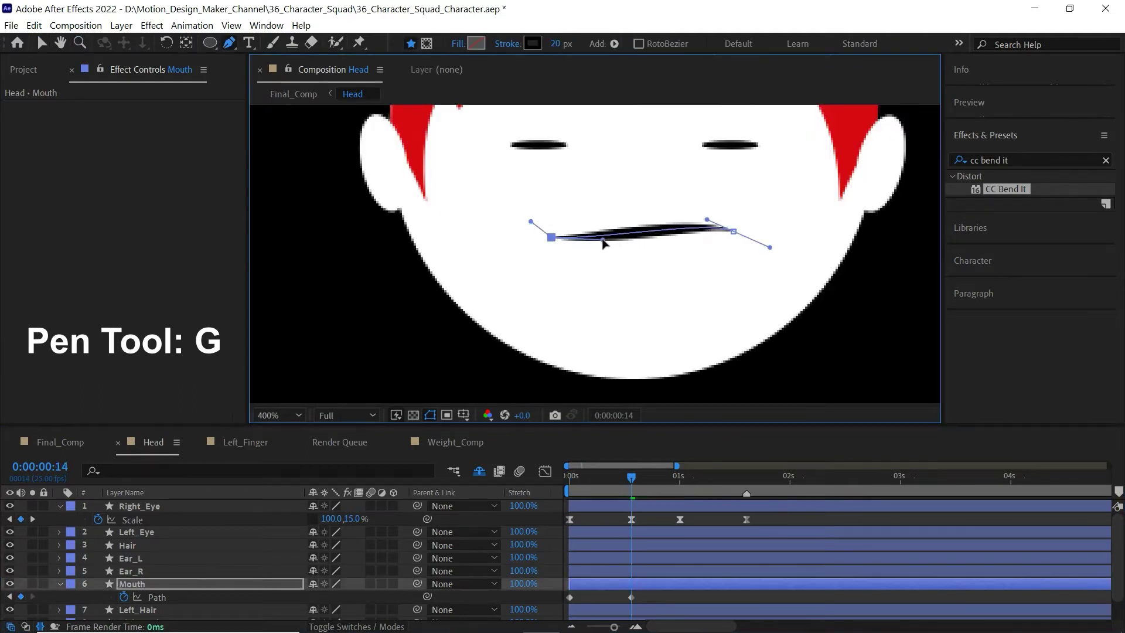
key("ctrl+shift+a")
scroll(718, 246, "down", 2)
key("v")
Copy the mouth's 0:14 Path keyframe and paste it later in the timeline
left_click_drag(580, 486, 680, 514)
left_click(631, 597)
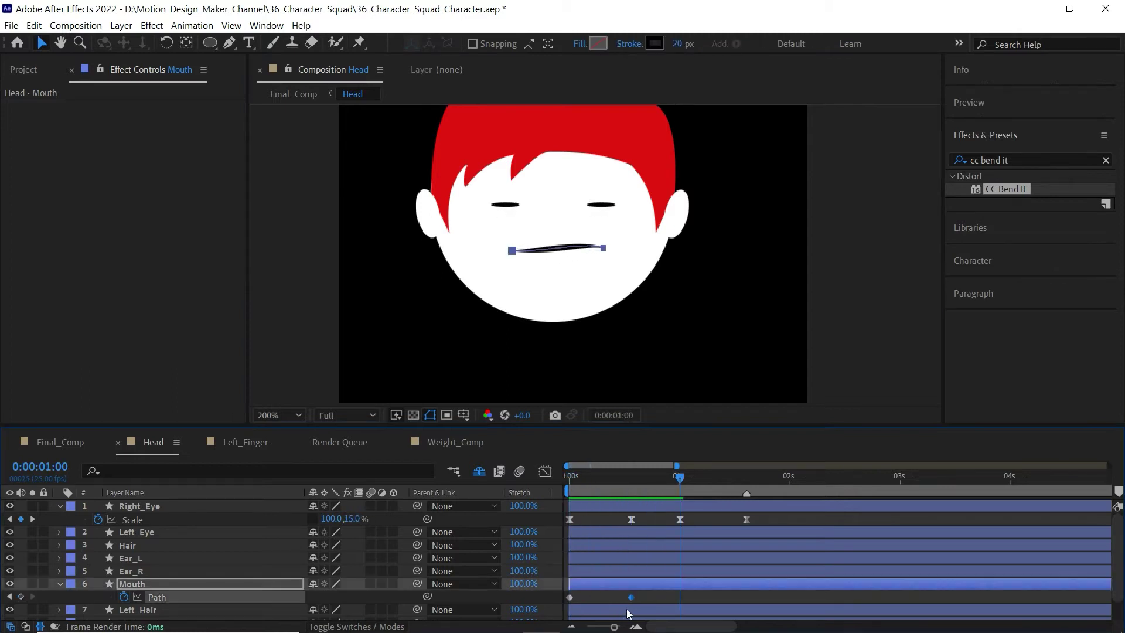
left_click(34, 26)
left_click(55, 102)
left_click(34, 26)
left_click(60, 158)
At 1:15, paste a copy of the smile-shaped mouth Path keyframe to restore the smile
left_click_drag(681, 484, 747, 497)
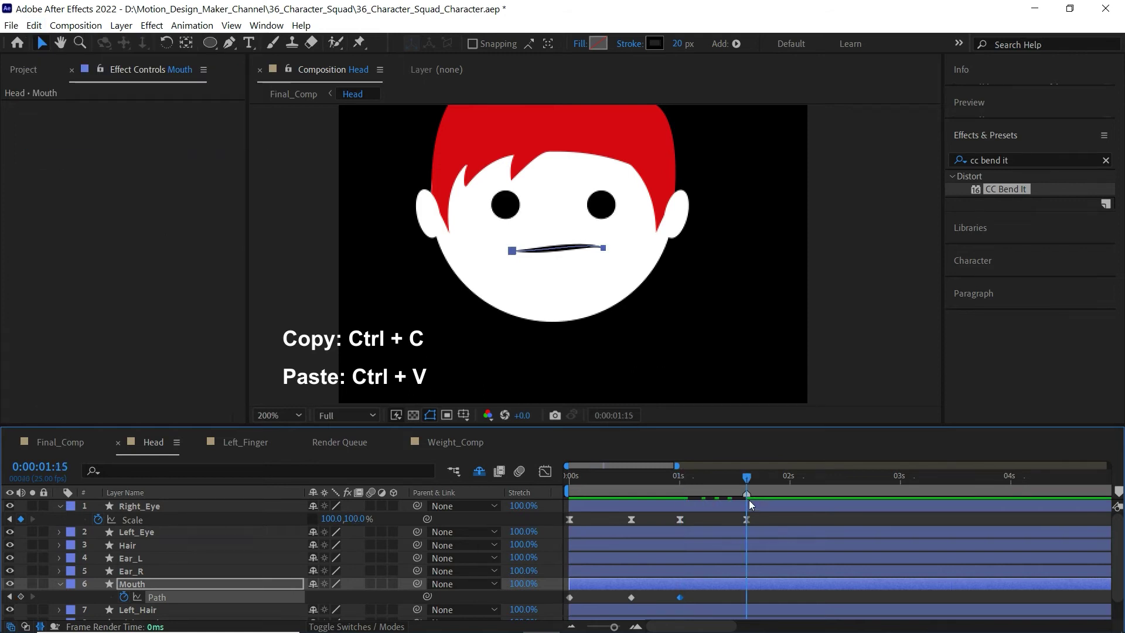
left_click(35, 27)
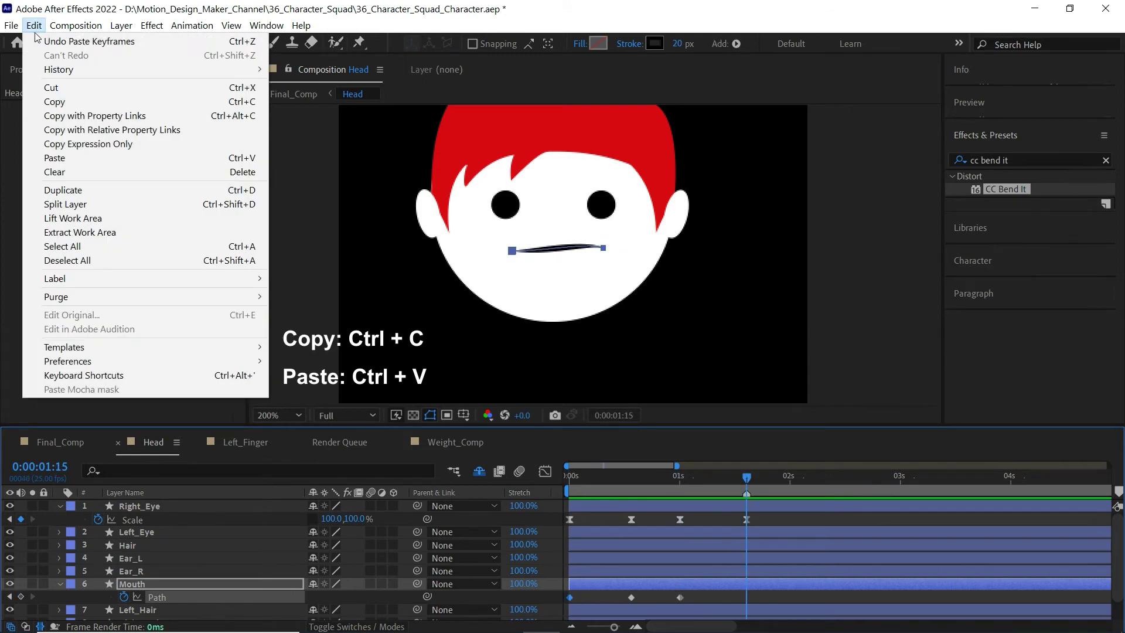
left_click(53, 106)
left_click(35, 28)
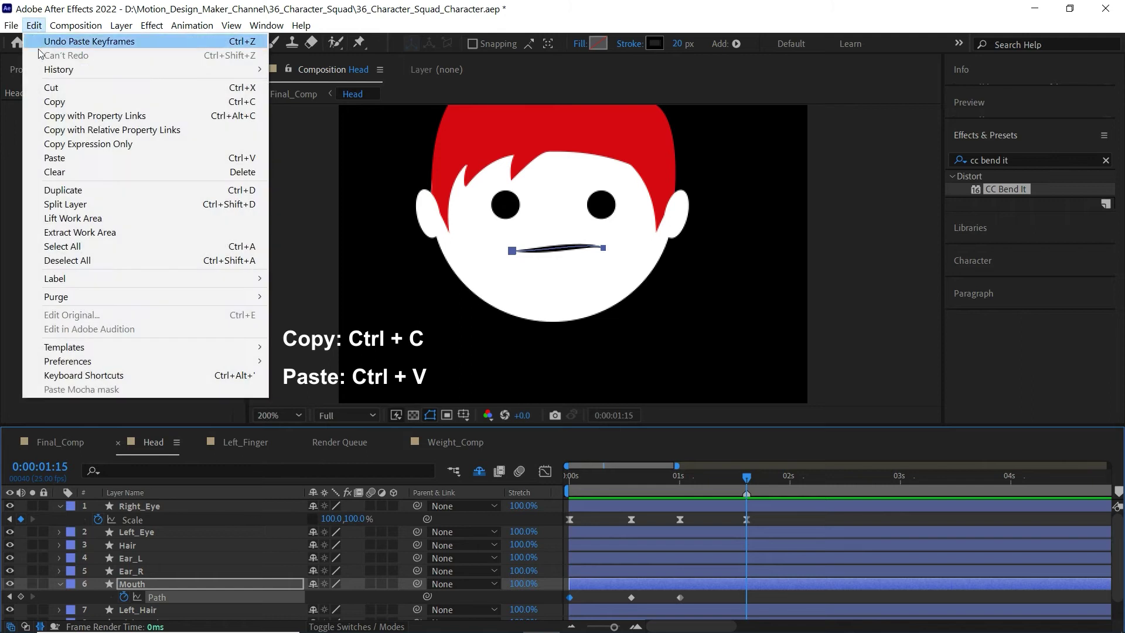
left_click(60, 158)
Apply Easy Ease to all the Mouth Path keyframes and preview the head animation
left_click_drag(758, 592, 567, 605)
right_click(570, 604)
mouse_move(644, 589)
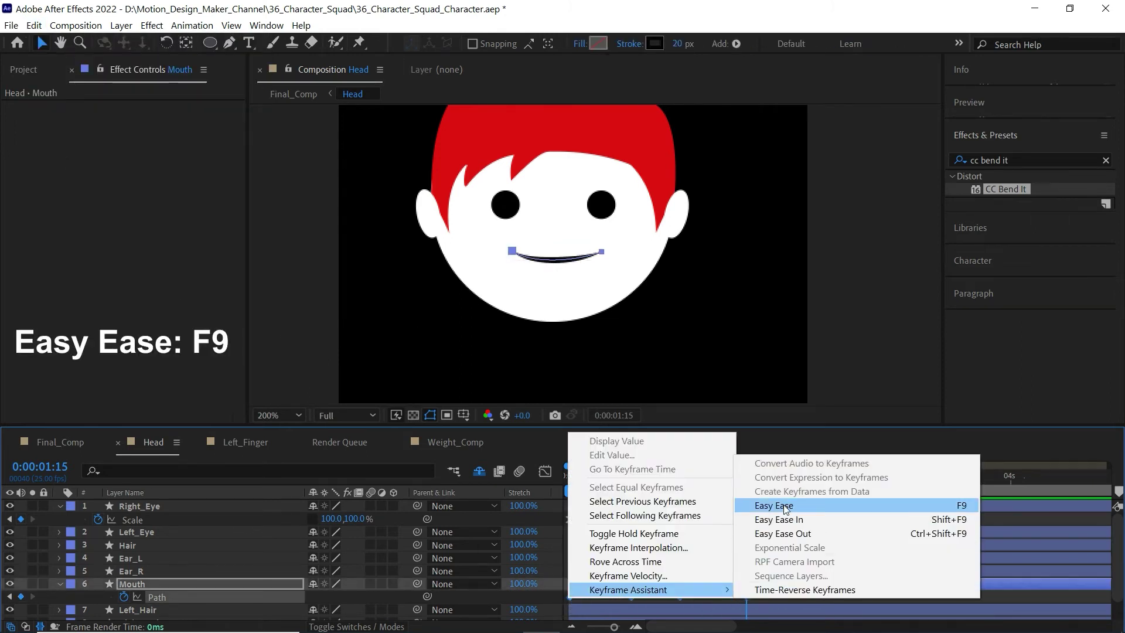
left_click(773, 505)
key("space")
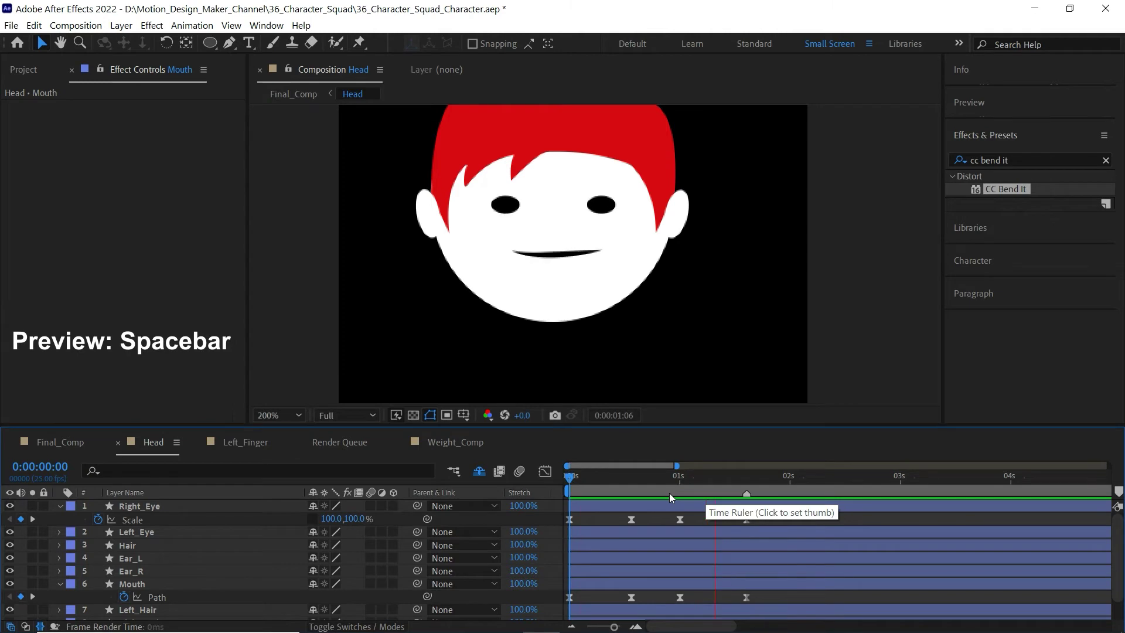
Stop the Head preview, jump to Final_Comp through the composition flowchart, and preview it
key("space")
left_click(806, 575)
key("Tab")
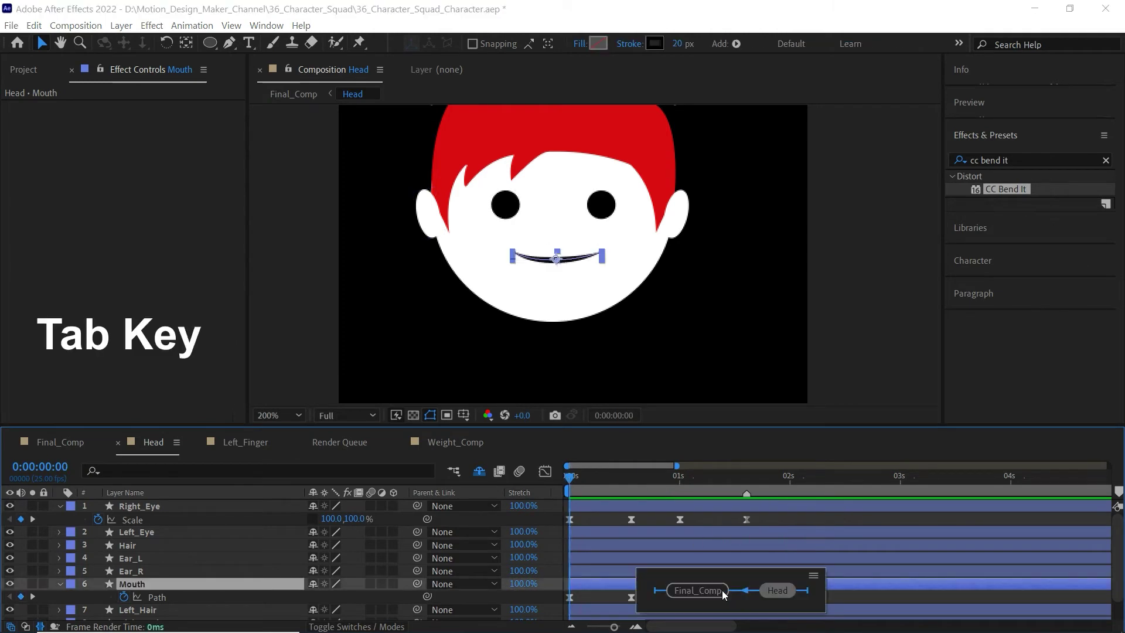
left_click(693, 589)
key("space")
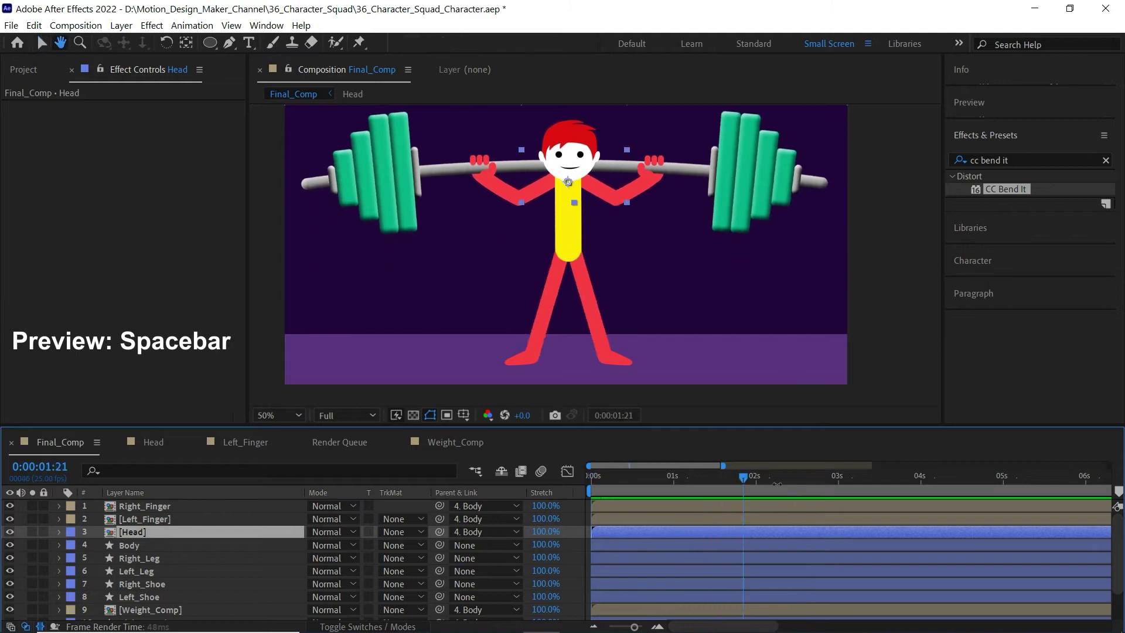
End the work area at 0:00:01:15 and trim Final_Comp to the work area
left_click(704, 507)
key("ctrl+a")
key("u")
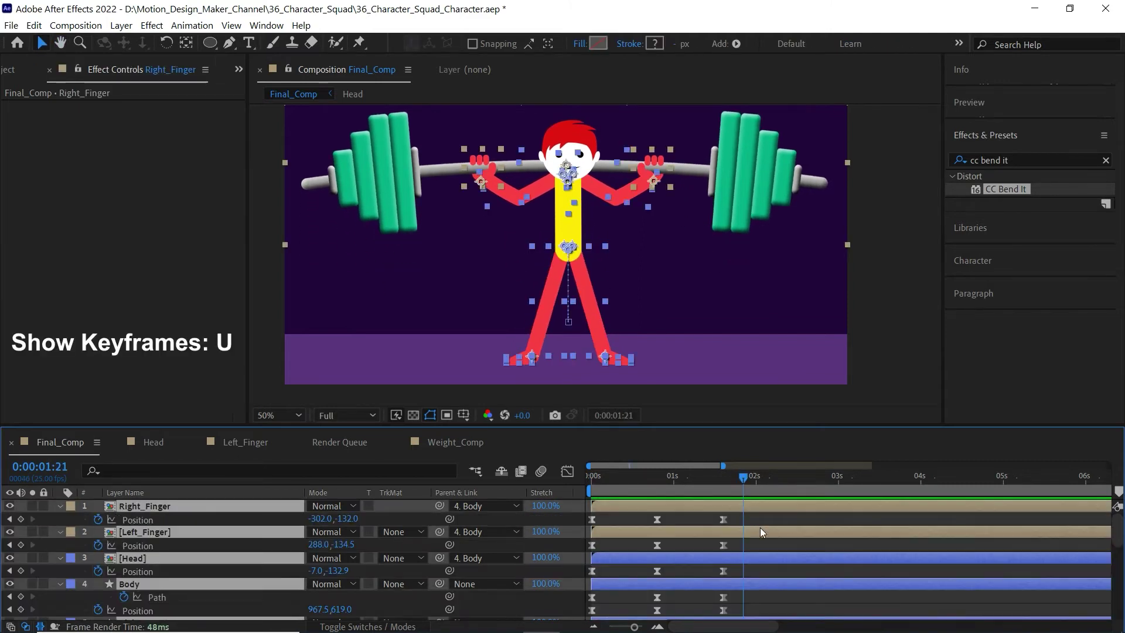
left_click(721, 487)
key("n")
key("n")
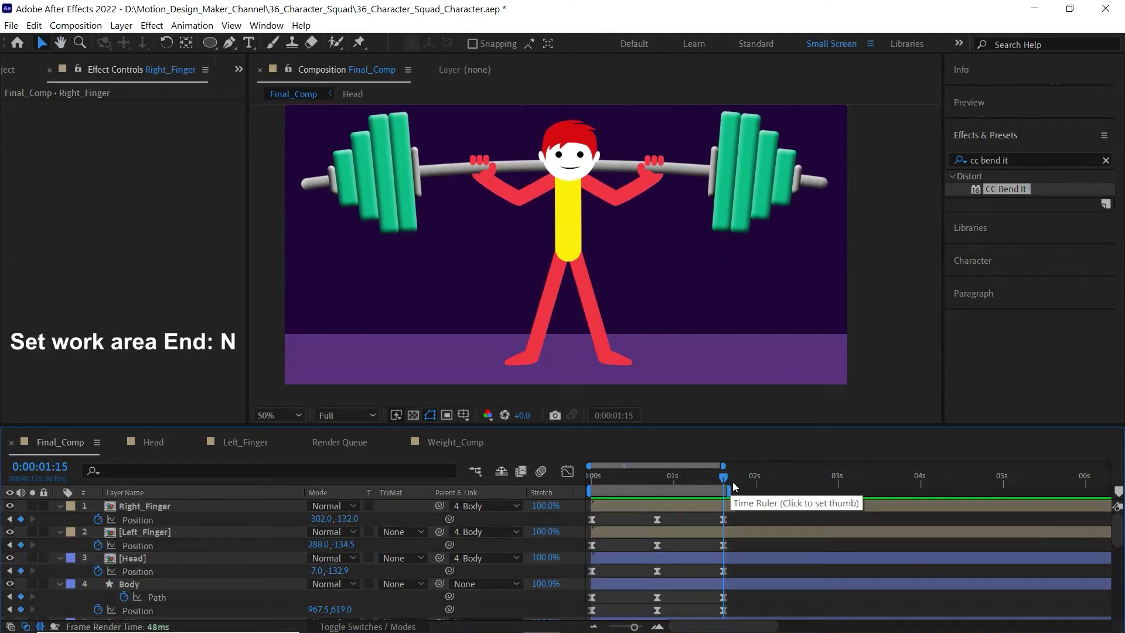
key("Home")
right_click(621, 488)
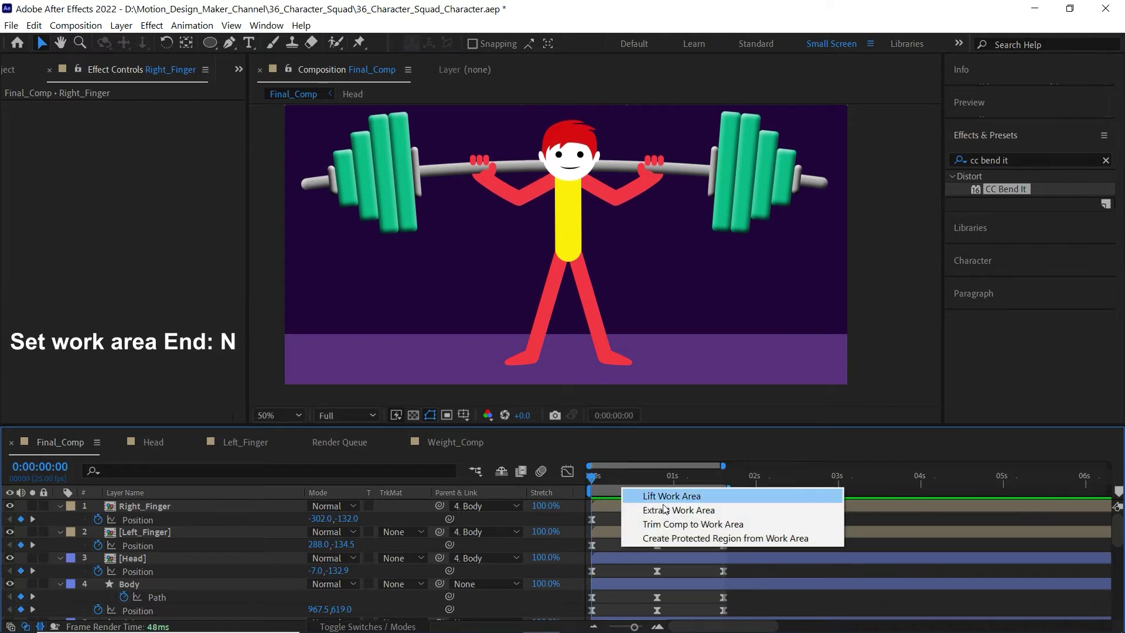
left_click(686, 520)
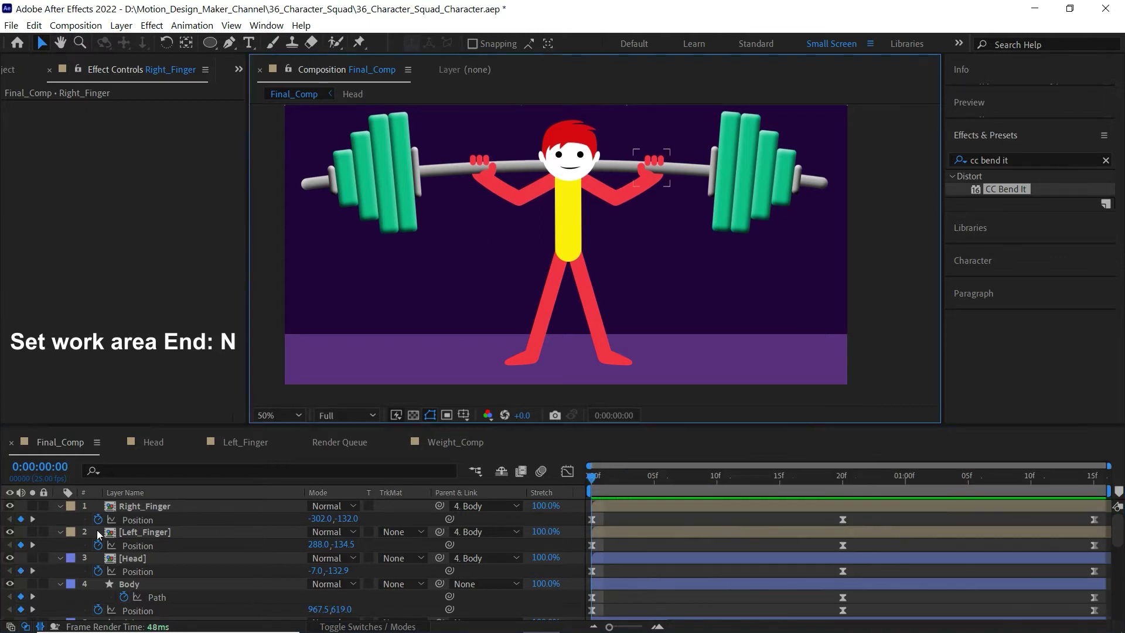
Collapse all revealed properties and select the layers from Right_Finger down to Left_Hand
key("ctrl+a")
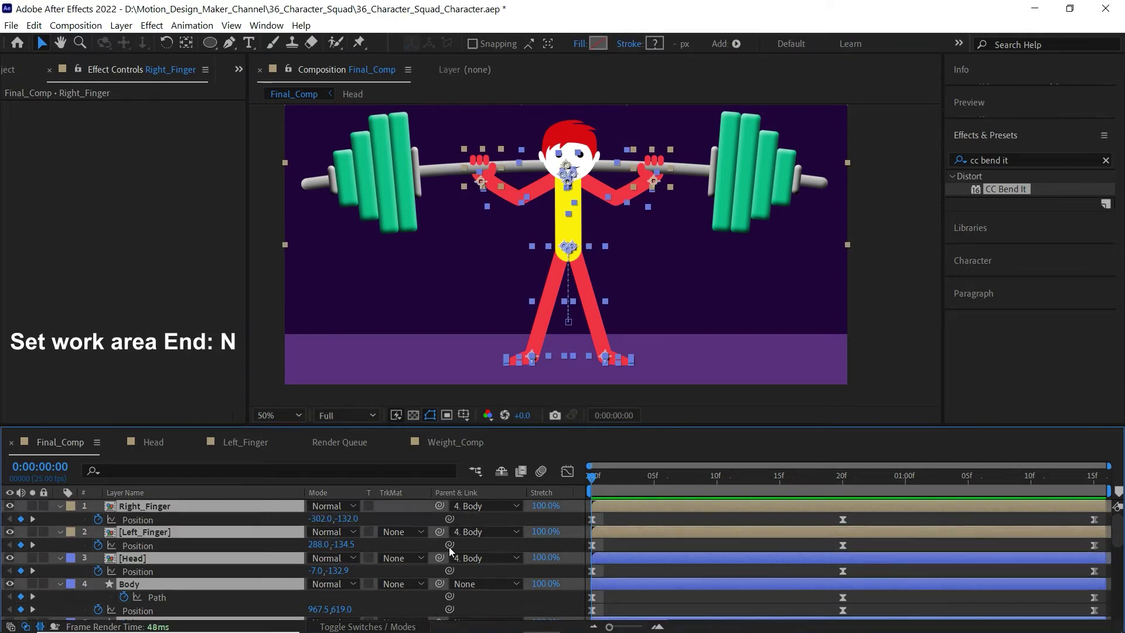
key("u")
left_click(873, 383)
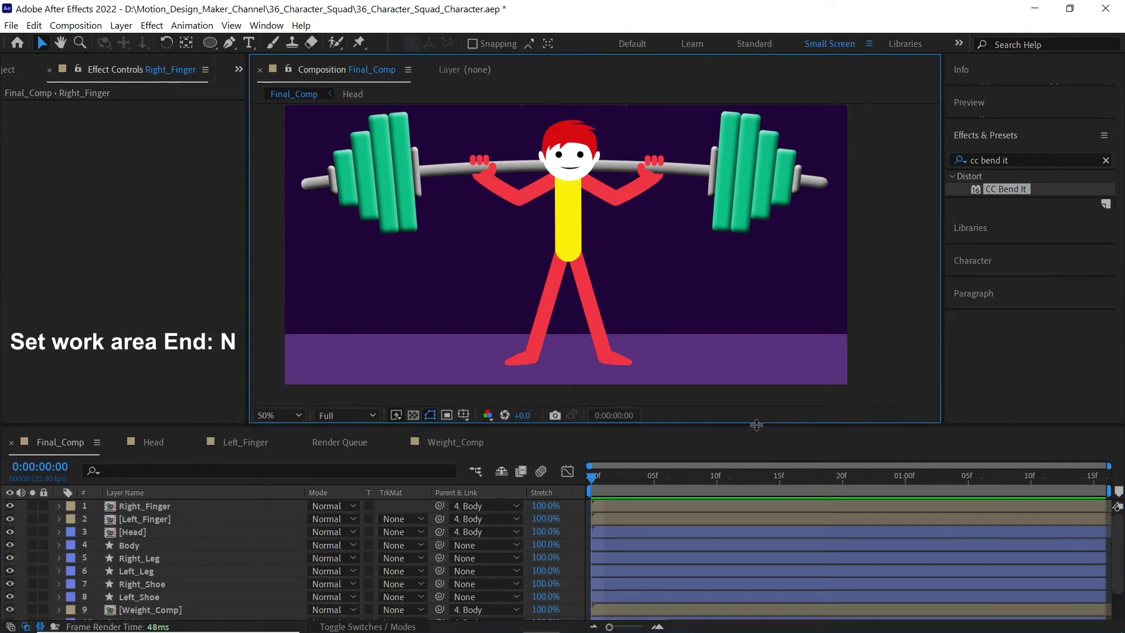
left_click_drag(764, 426, 765, 375)
left_click(139, 460)
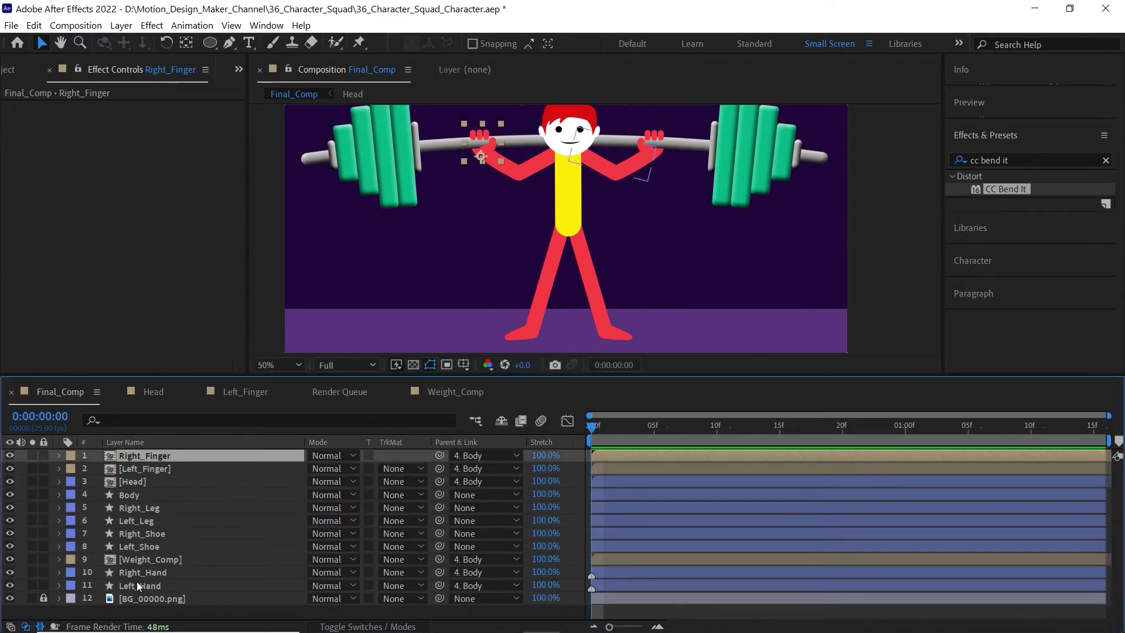
left_click(139, 586, "shift")
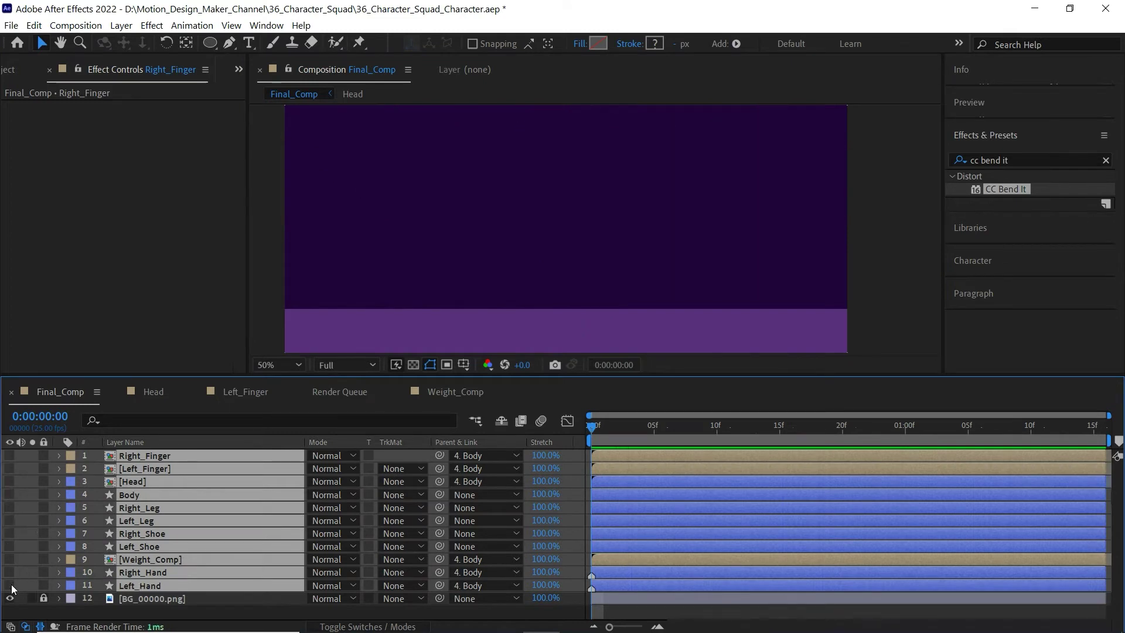
Pre-compose the selected character layers into a precomp named Boy, then fit the viewer to the composition
right_click(188, 581)
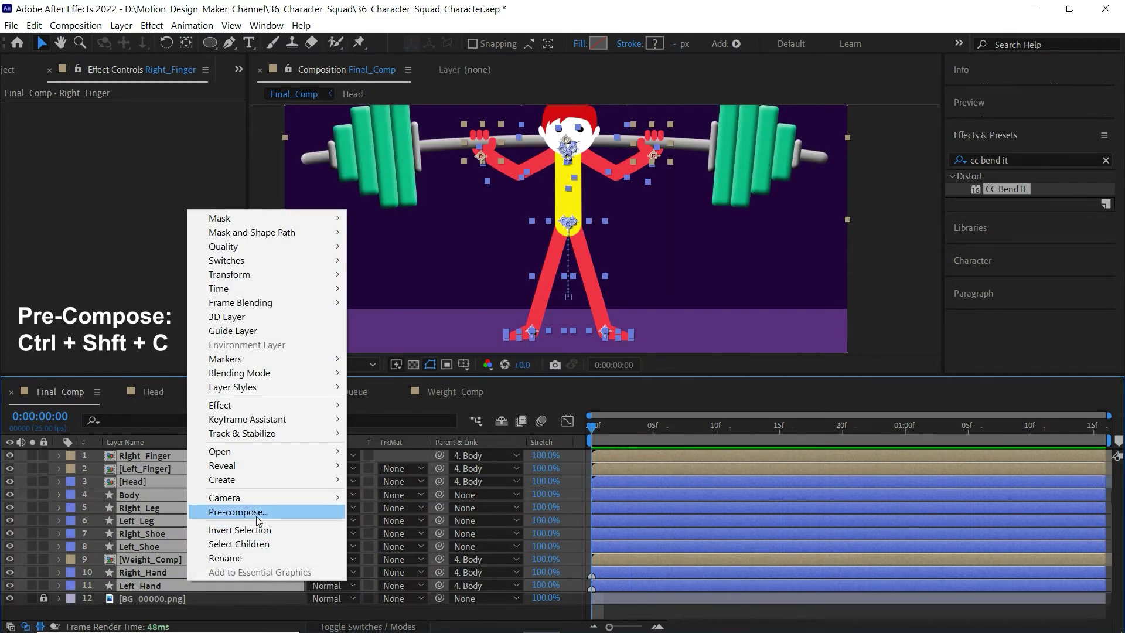
left_click(257, 513)
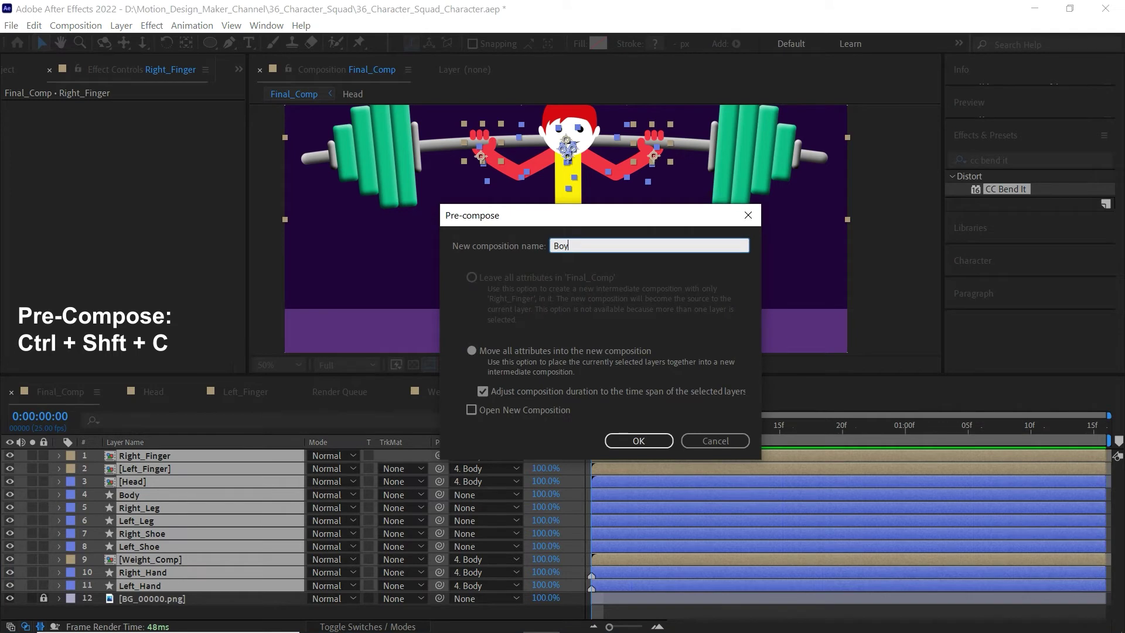
left_click(638, 440)
left_click_drag(686, 373, 680, 457)
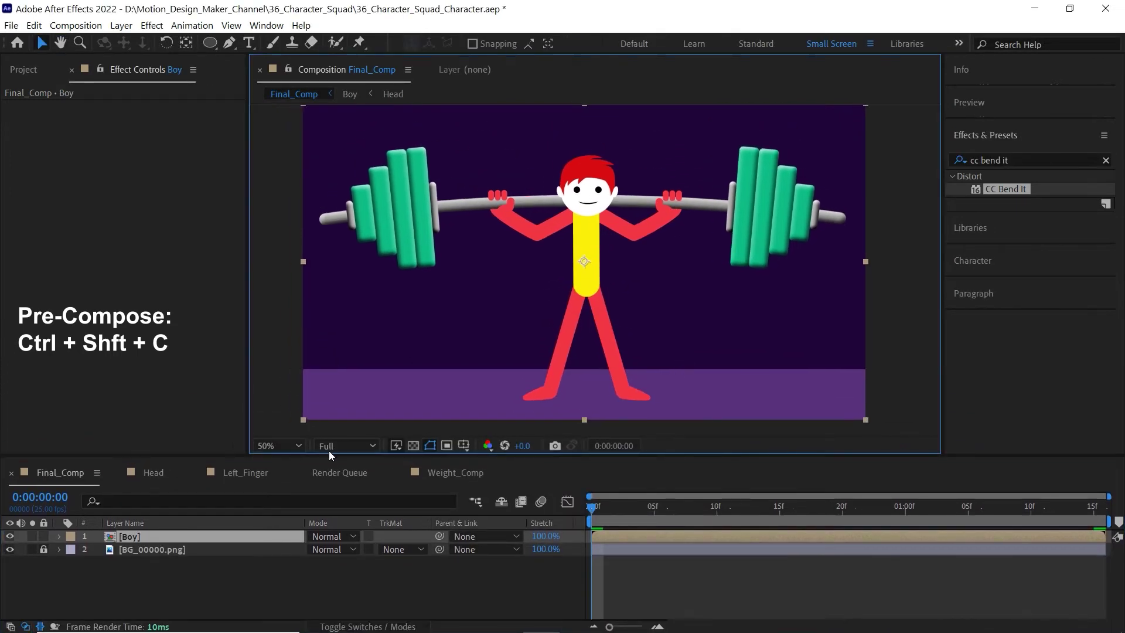
left_click(278, 446)
left_click(275, 173)
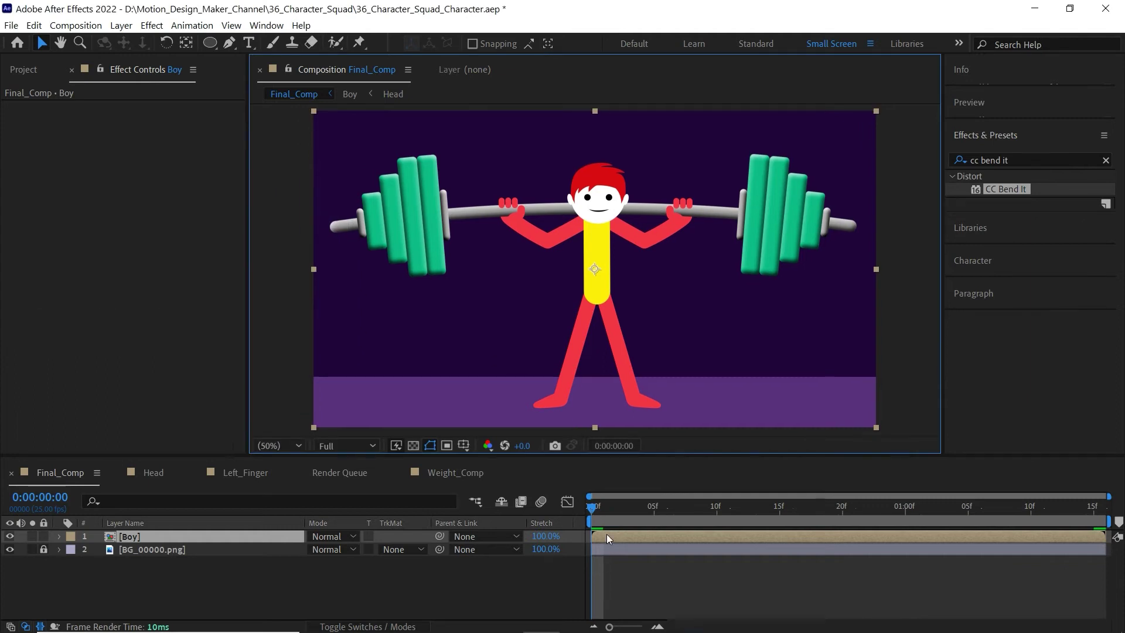
Enable Time Remapping on the Boy layer and edit Final_Comp's duration to 0:00:30:16
right_click(606, 534)
mouse_move(677, 245)
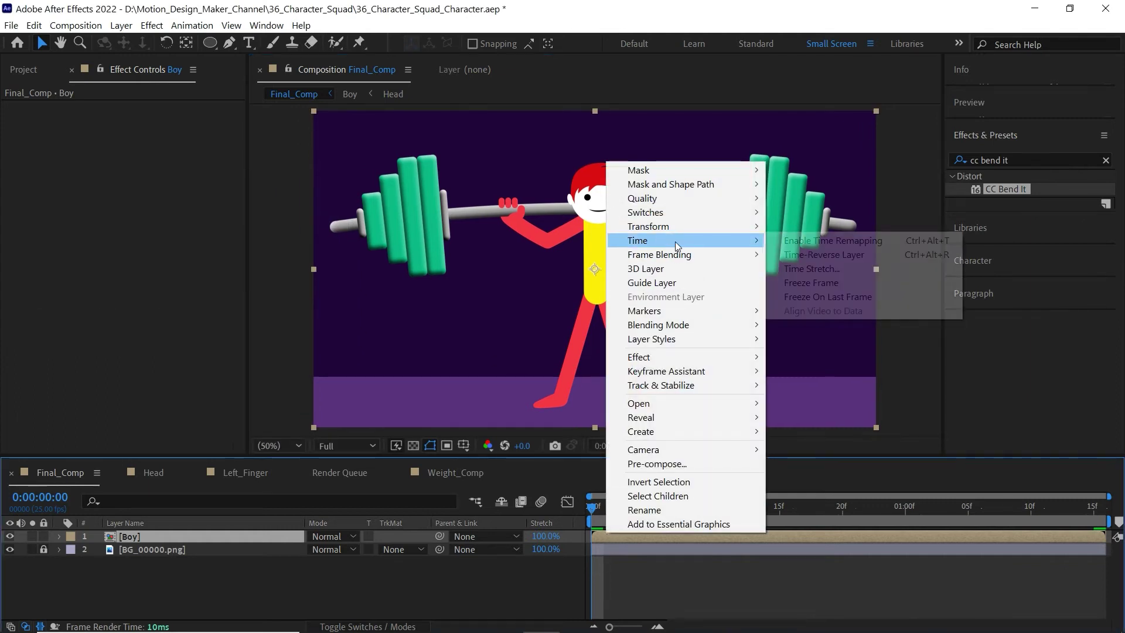
left_click(818, 242)
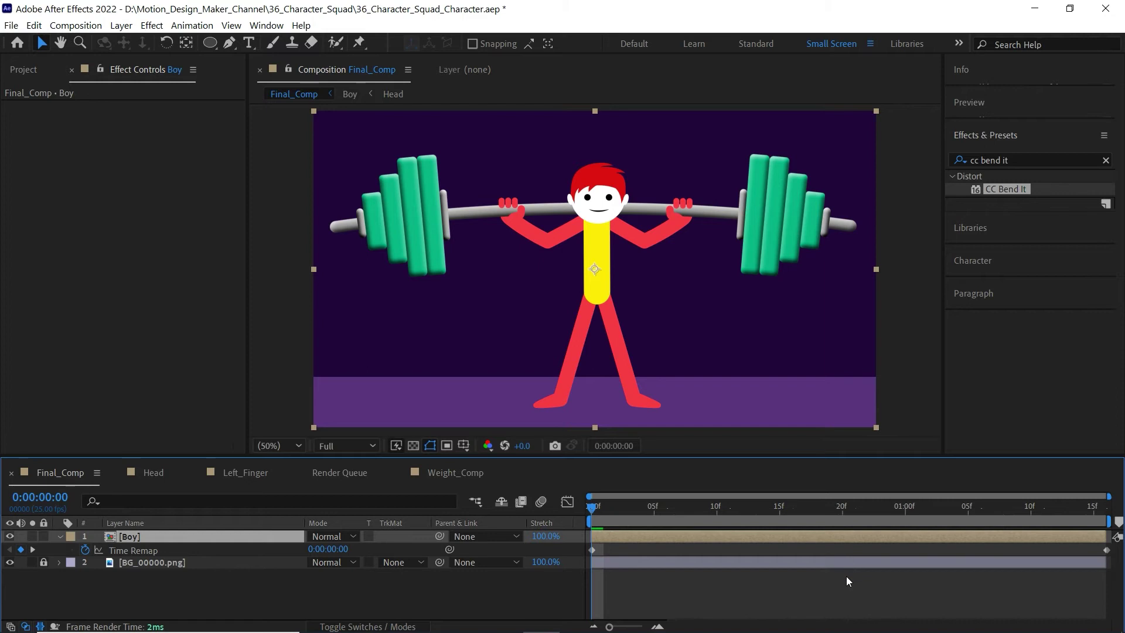
key("ctrl+k")
left_click(554, 307)
key("BackSpace")
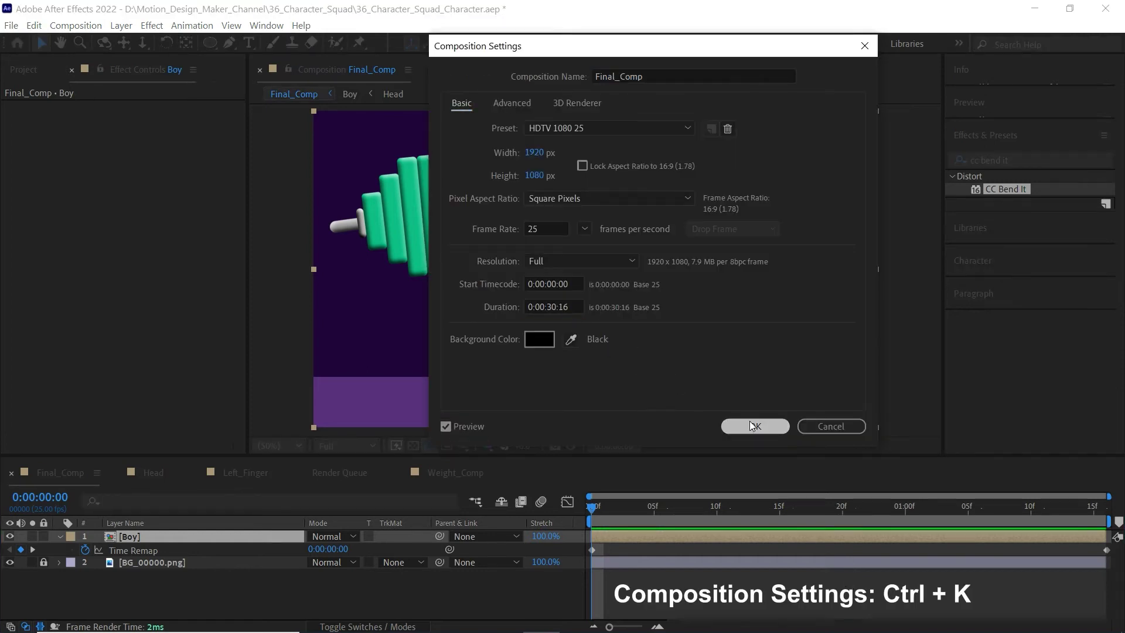
Apply the new 30-second duration and extend the Boy and BG_00000.png layers to the comp end
left_click(751, 422)
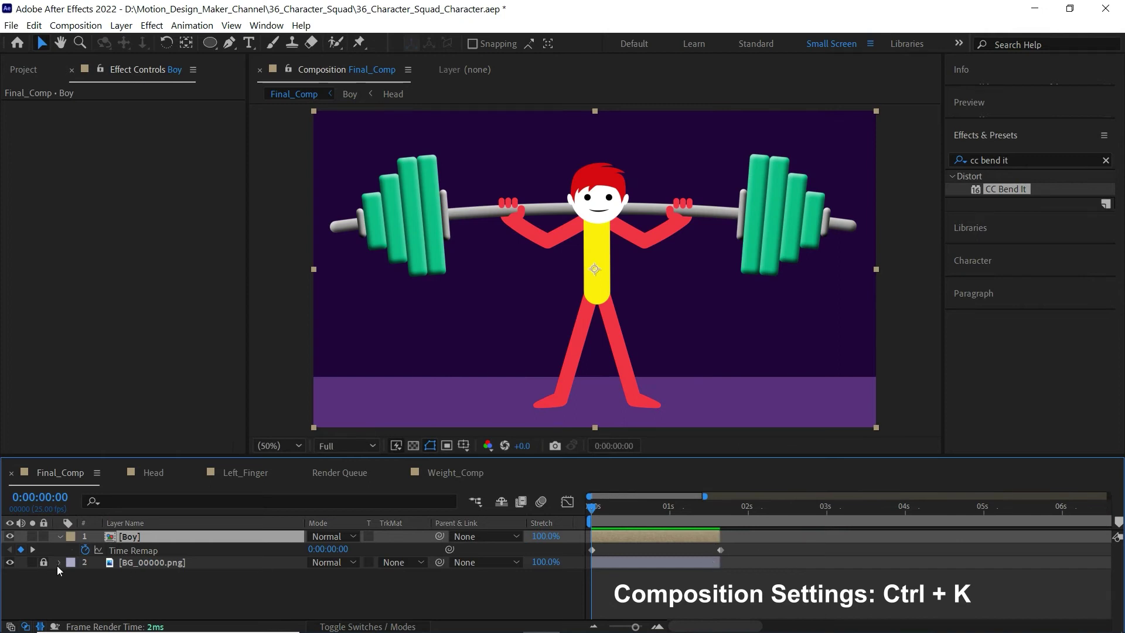
left_click(655, 558, "shift")
key("minus")
key("minus")
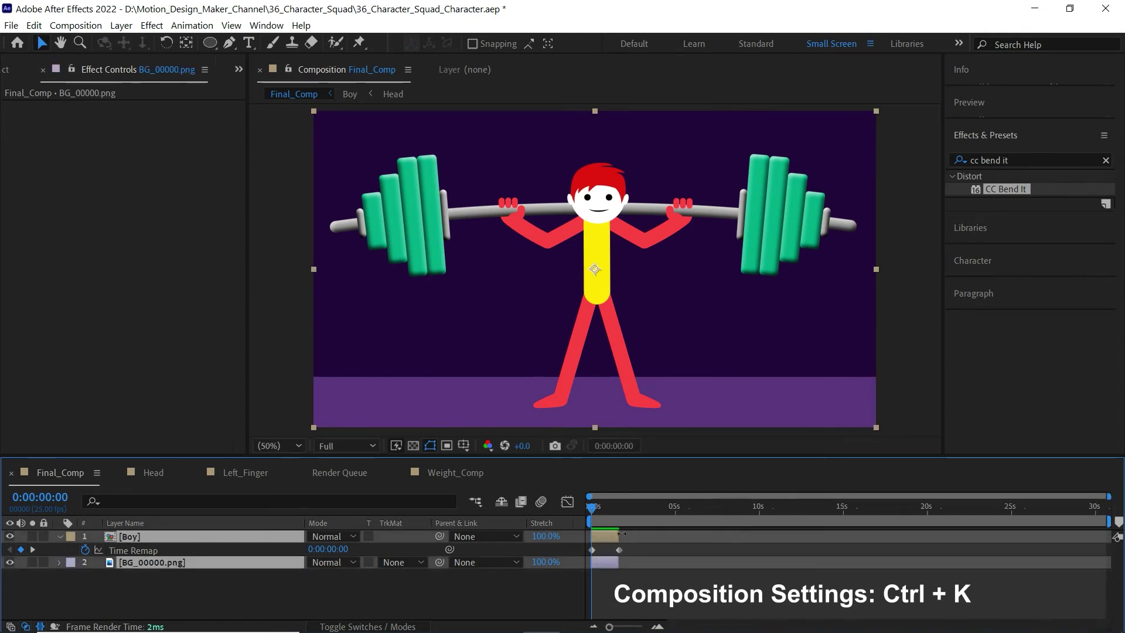
left_click_drag(684, 535, 1116, 537)
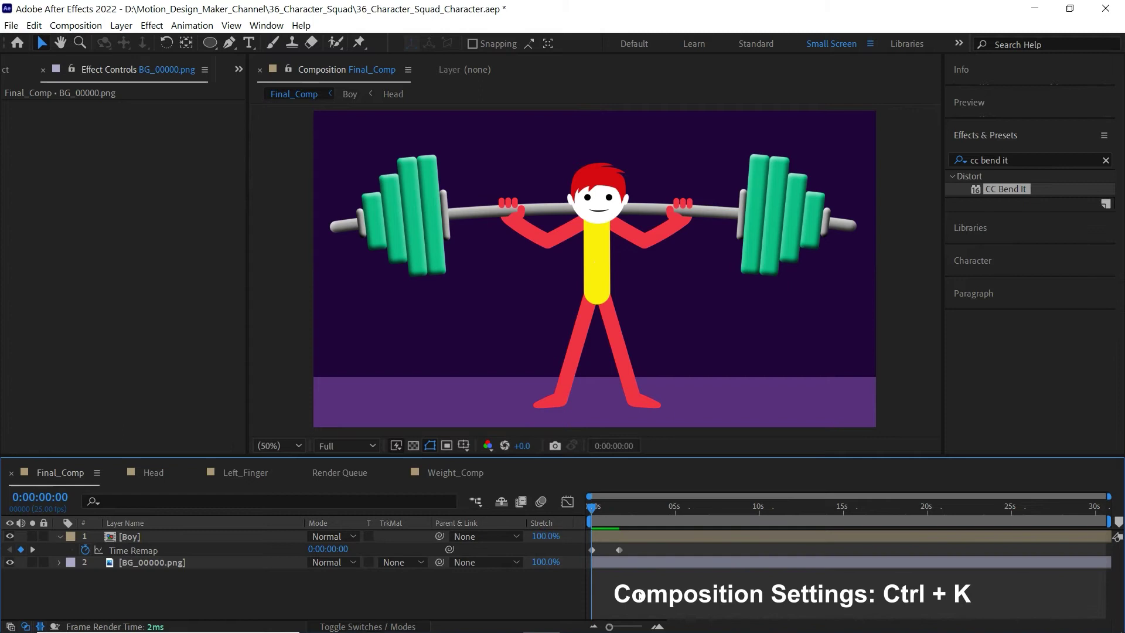
Add a Boy Time Remap keyframe at 0:00:01:15 and preview the remapped animation
key("F2")
key("equal")
key("equal")
left_click(807, 509)
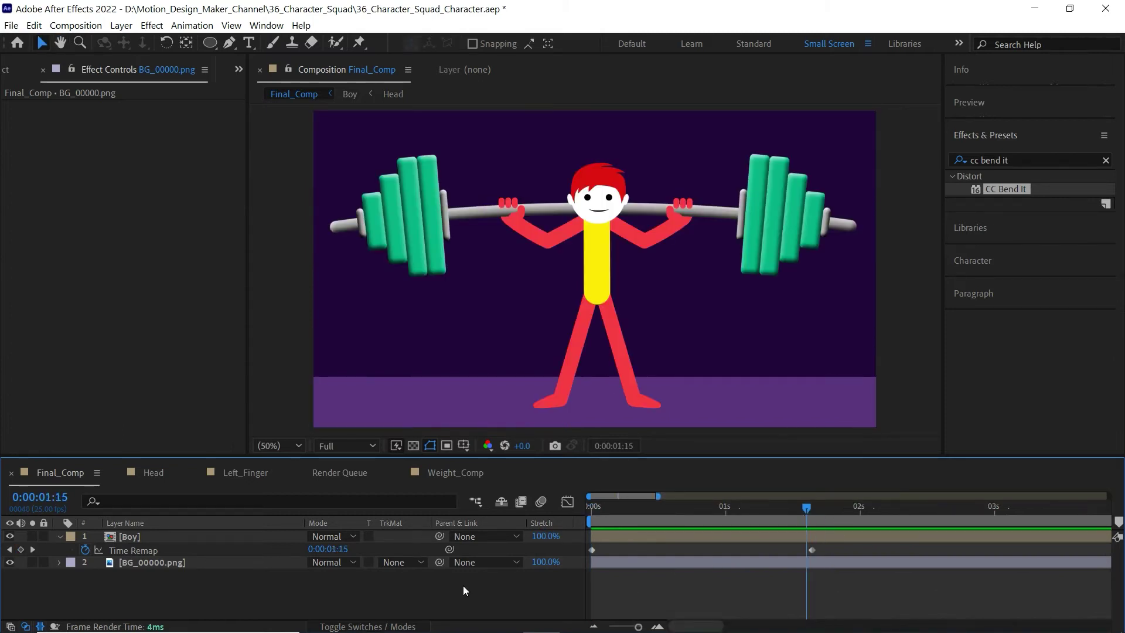
left_click(21, 550)
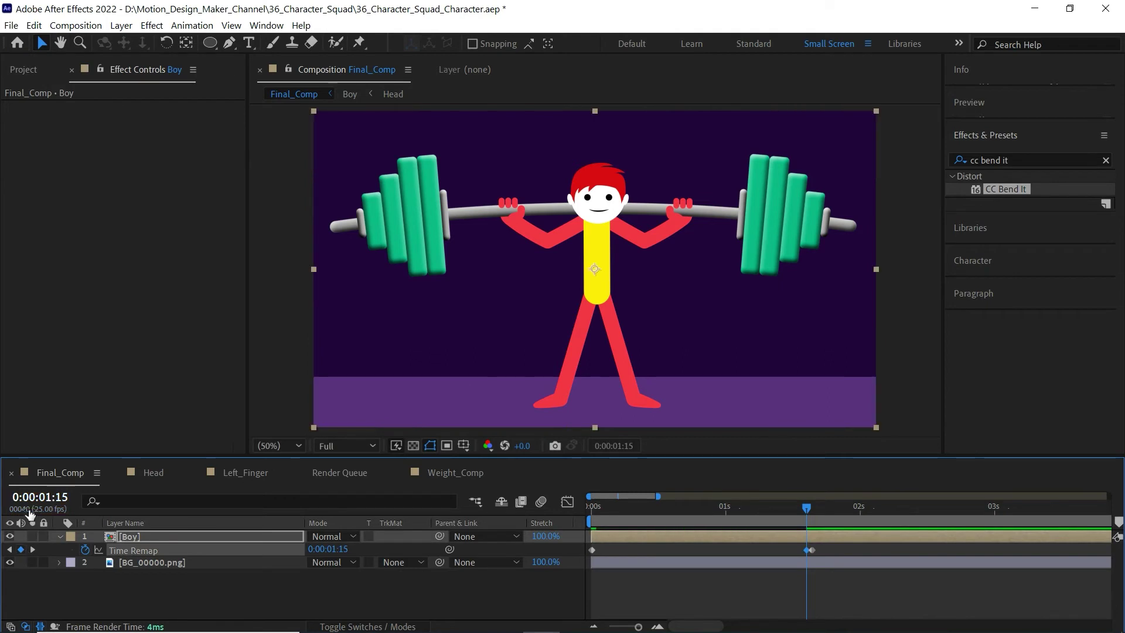
left_click(813, 550)
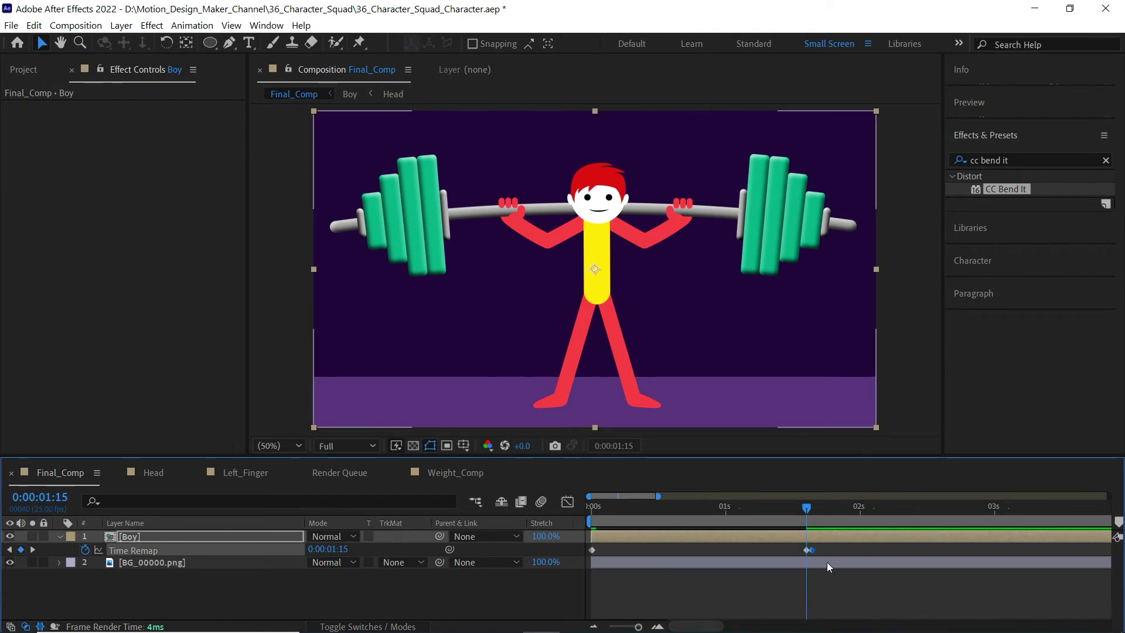
key("space")
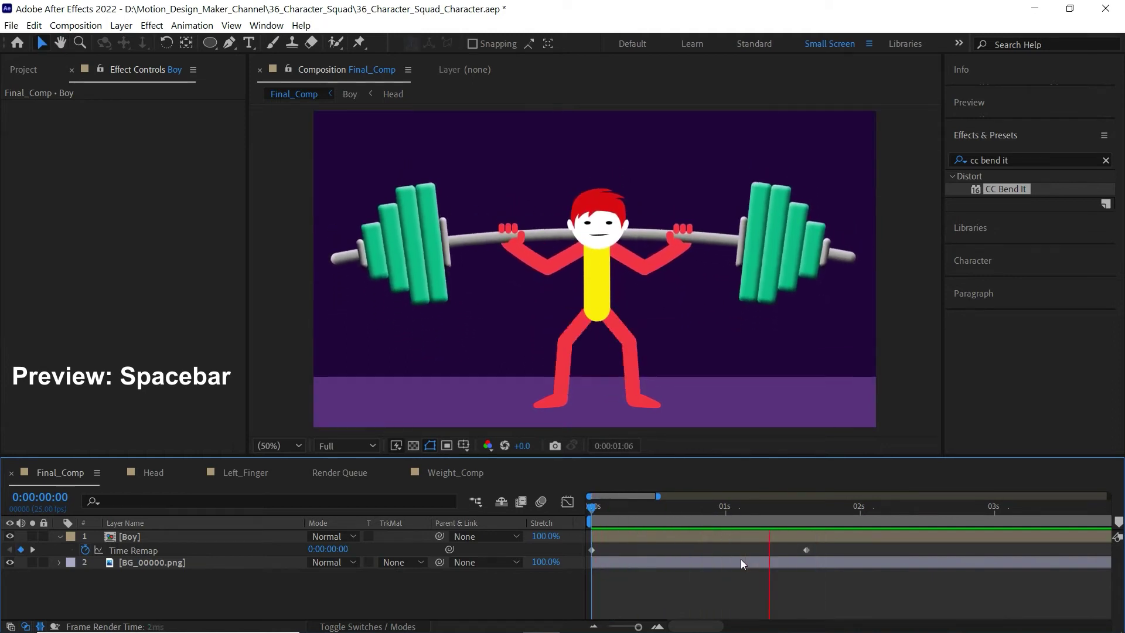
Copy both Boy Time Remap keyframes and paste them at 0:00:01:16 to repeat the squat
left_click(811, 513)
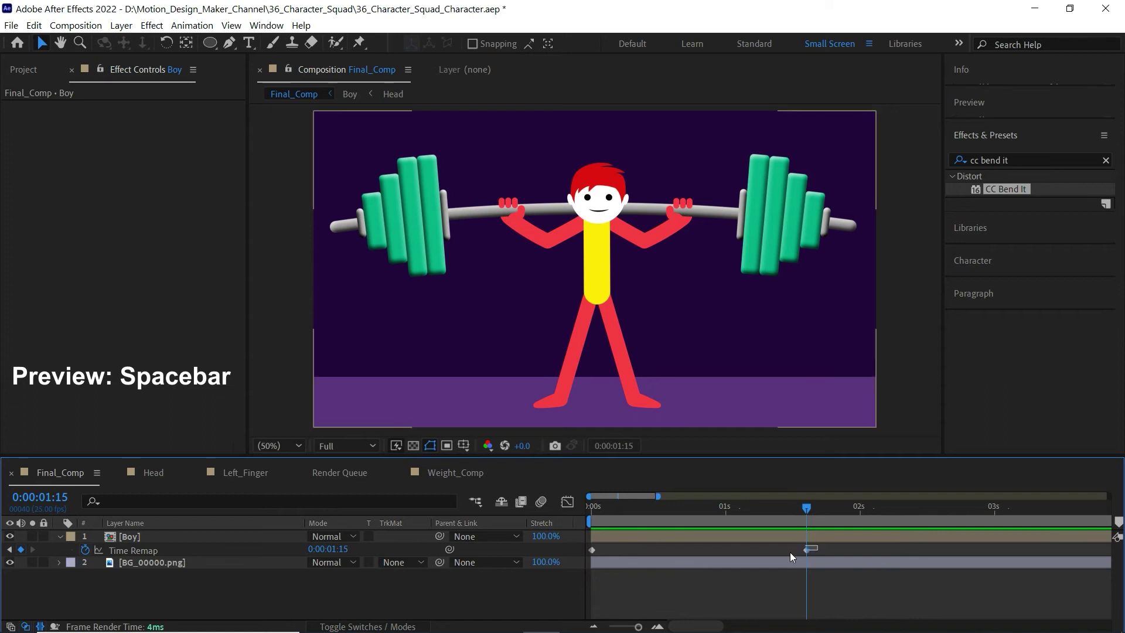
left_click_drag(817, 546, 585, 553)
key("minus")
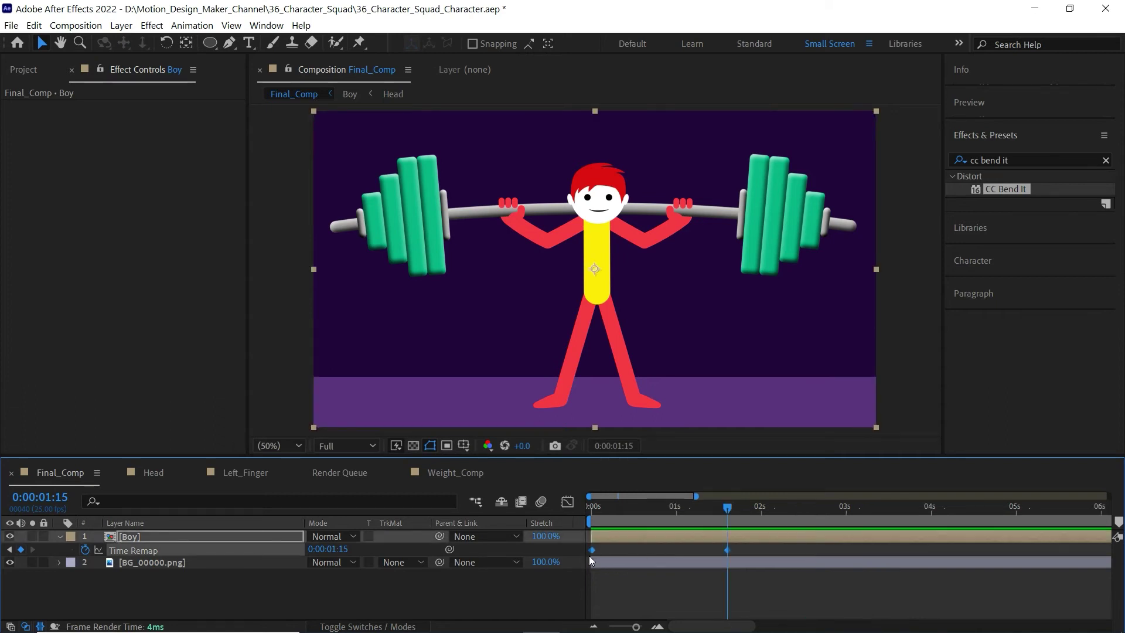
left_click(34, 25)
left_click(47, 95)
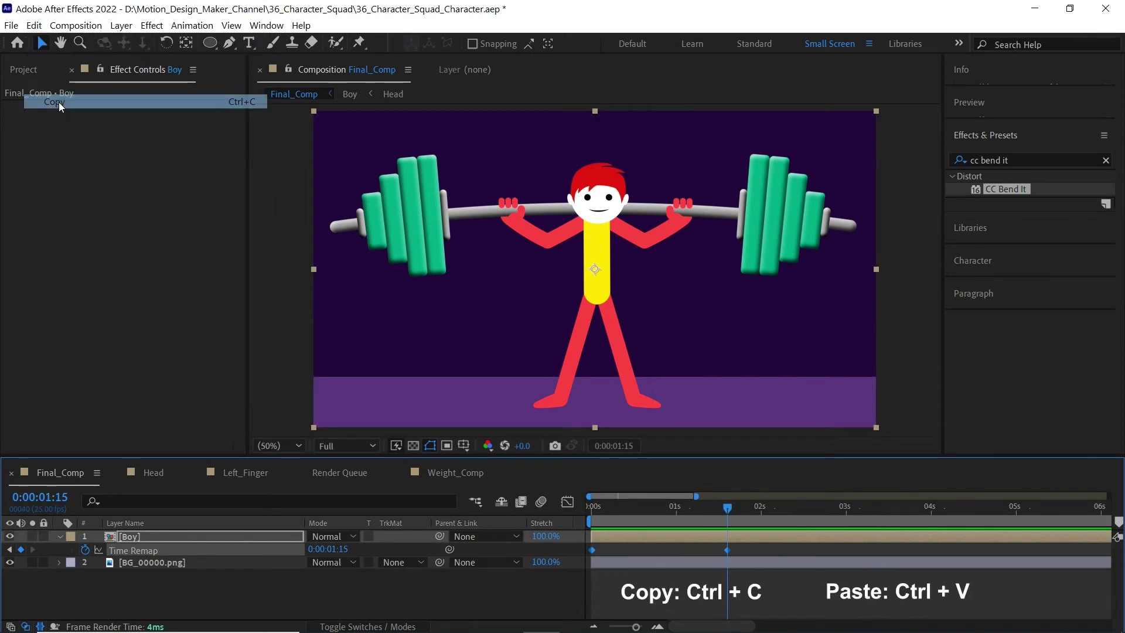
left_click(772, 549)
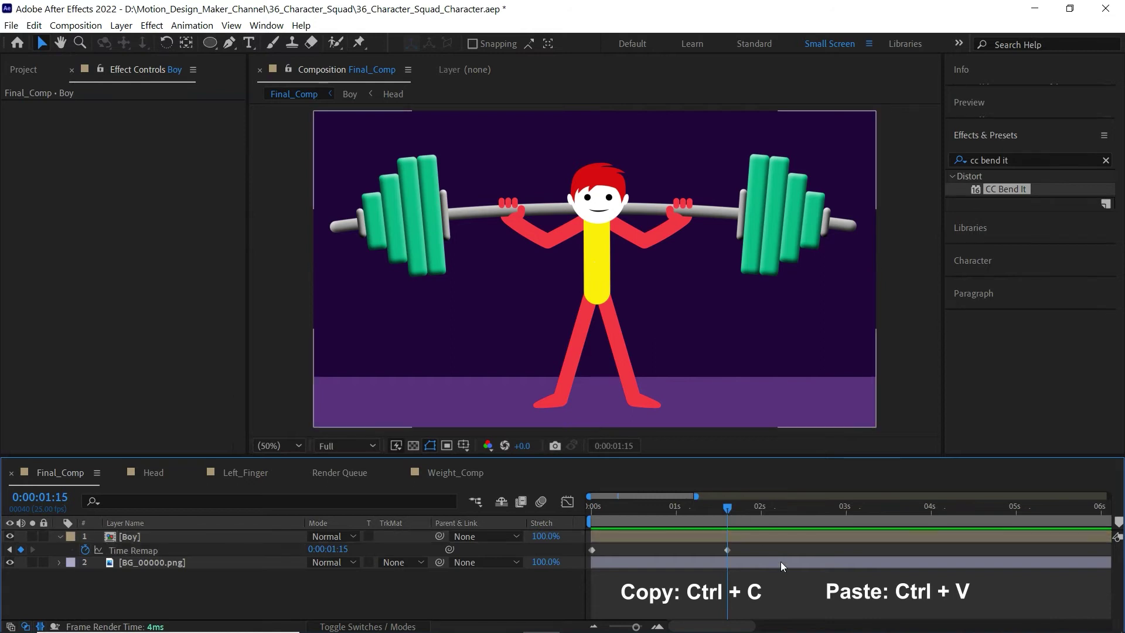
key("equal")
left_click(736, 508)
left_click(726, 539)
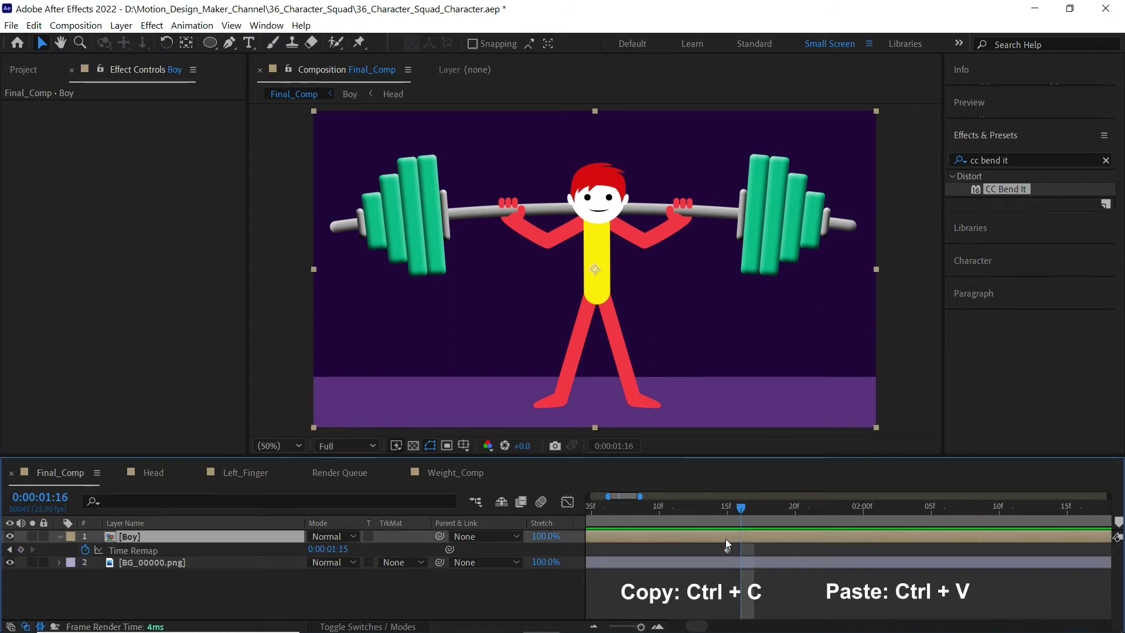
left_click(34, 26)
left_click(69, 155)
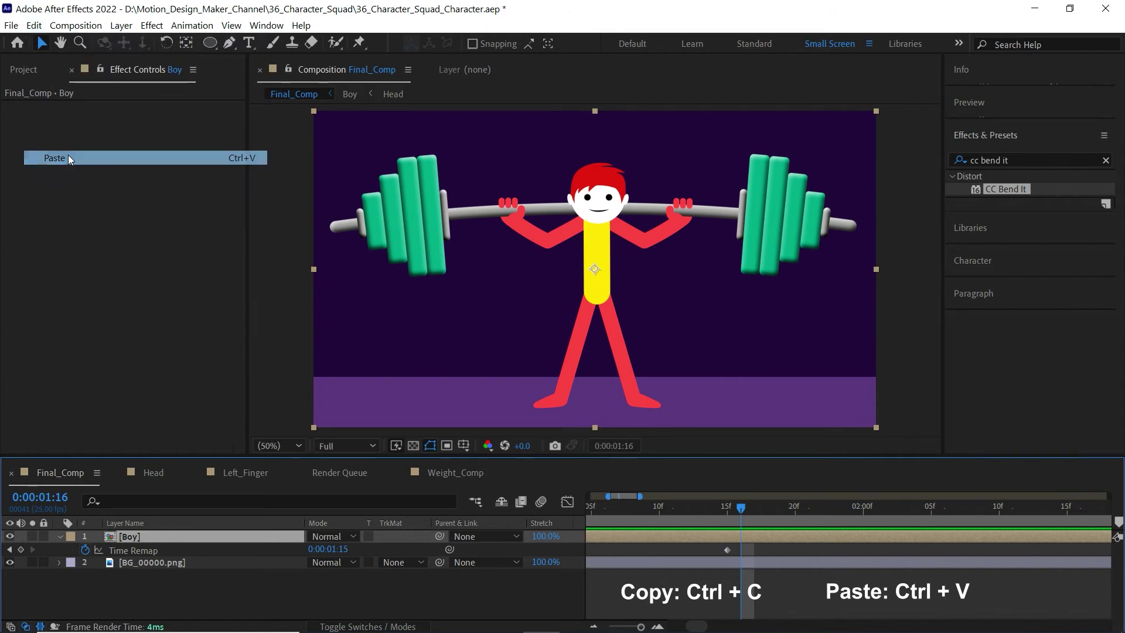
Preview the repeated squat, then drag the last Time Remap keyframe 10 frames later to 0:00:03:16
key("minus")
key("Home")
key("space")
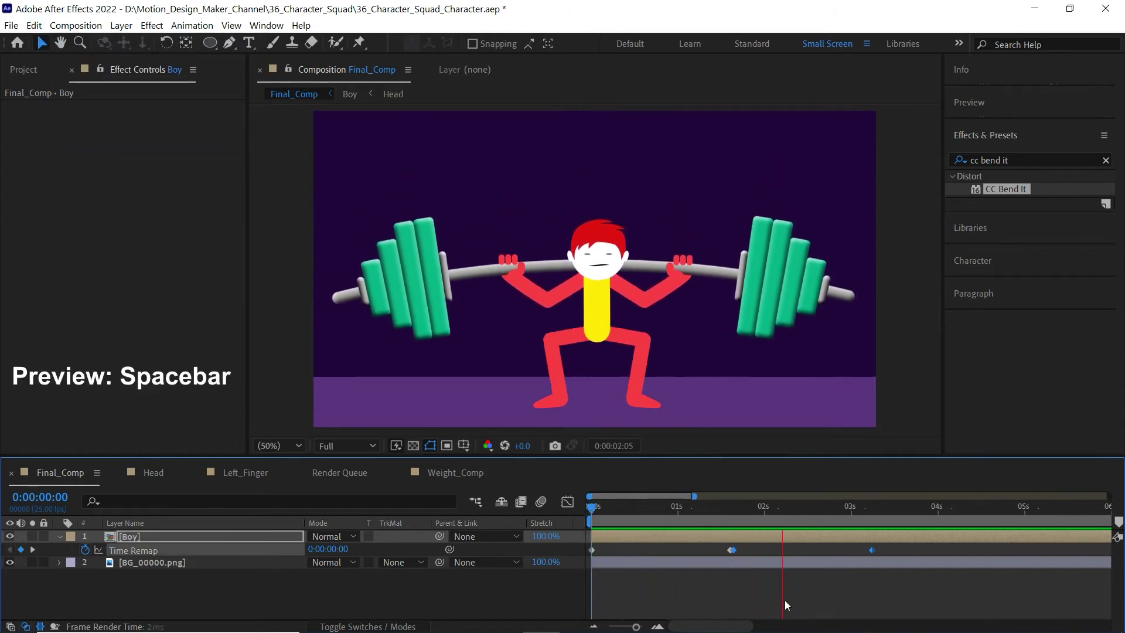
key("space")
left_click(902, 583)
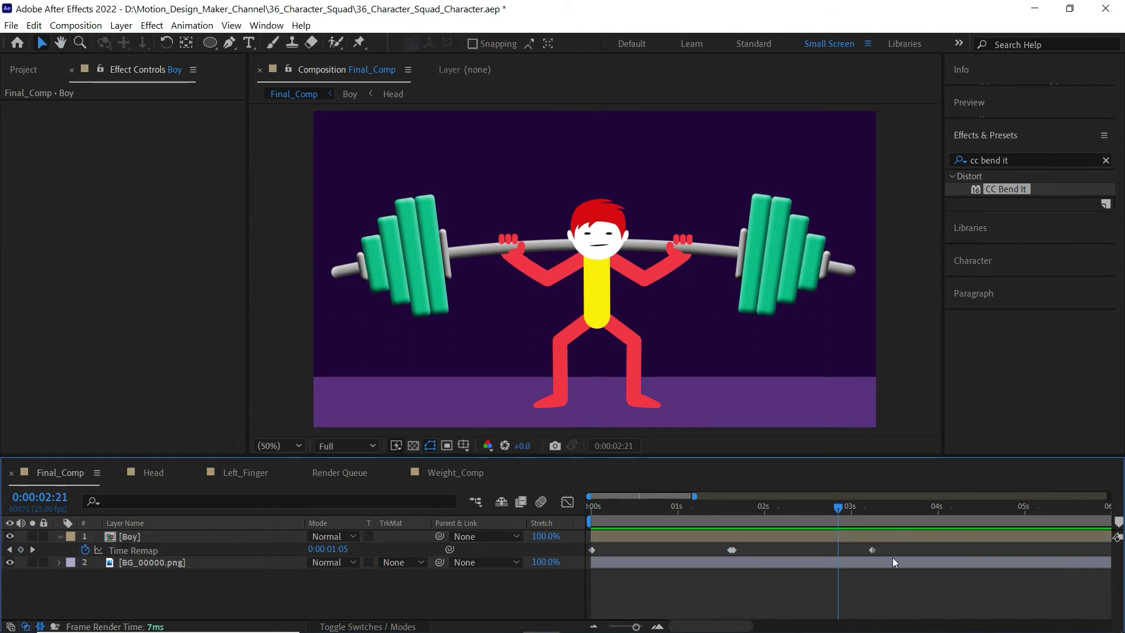
left_click(876, 510)
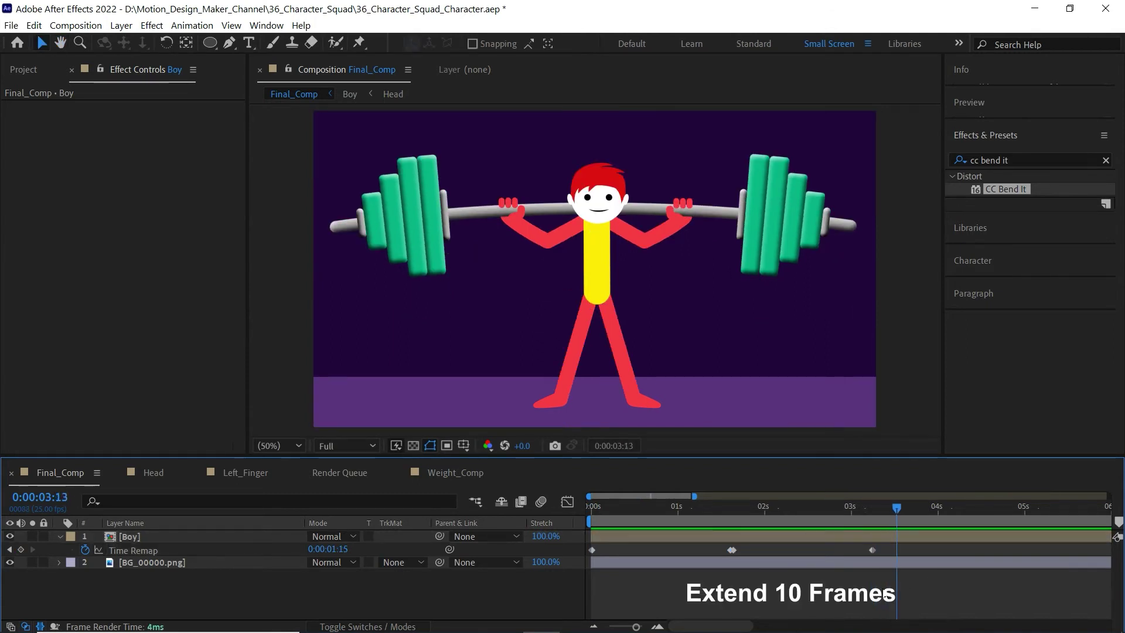
mouse_move(873, 550)
left_mouse_down()
mouse_move(907, 550)
mouse_move(732, 560)
left_mouse_up()
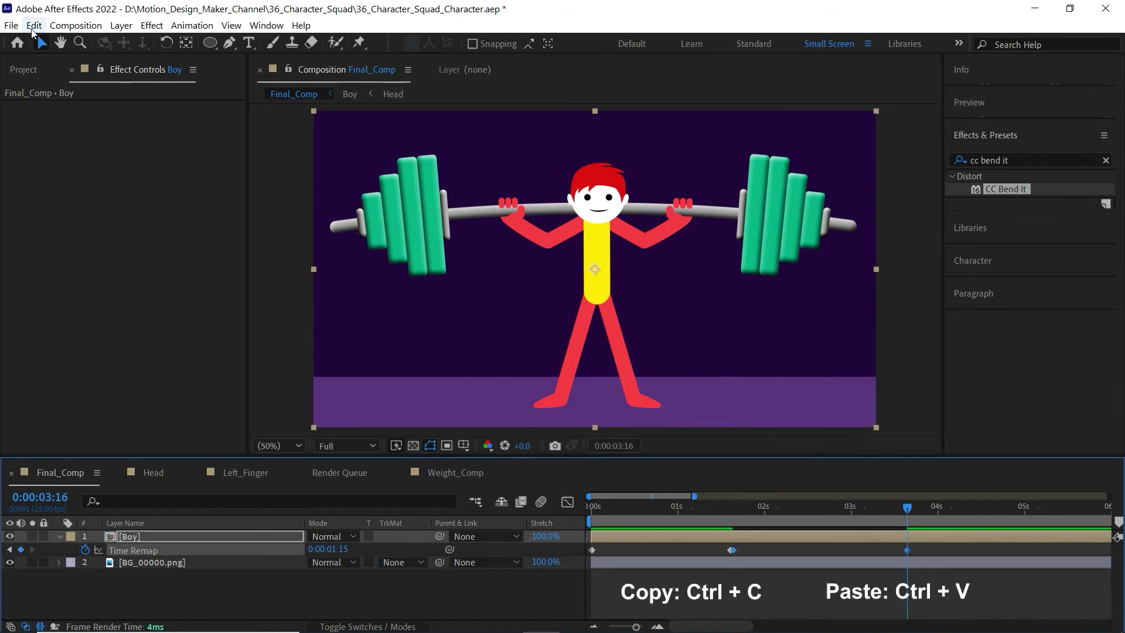
Copy the Time Remap keyframes and paste them on the Boy layer at 0:00:03:17
left_click(32, 28)
left_click(54, 102)
left_click(947, 571)
scroll(906, 521, "up", 3)
left_click(732, 534)
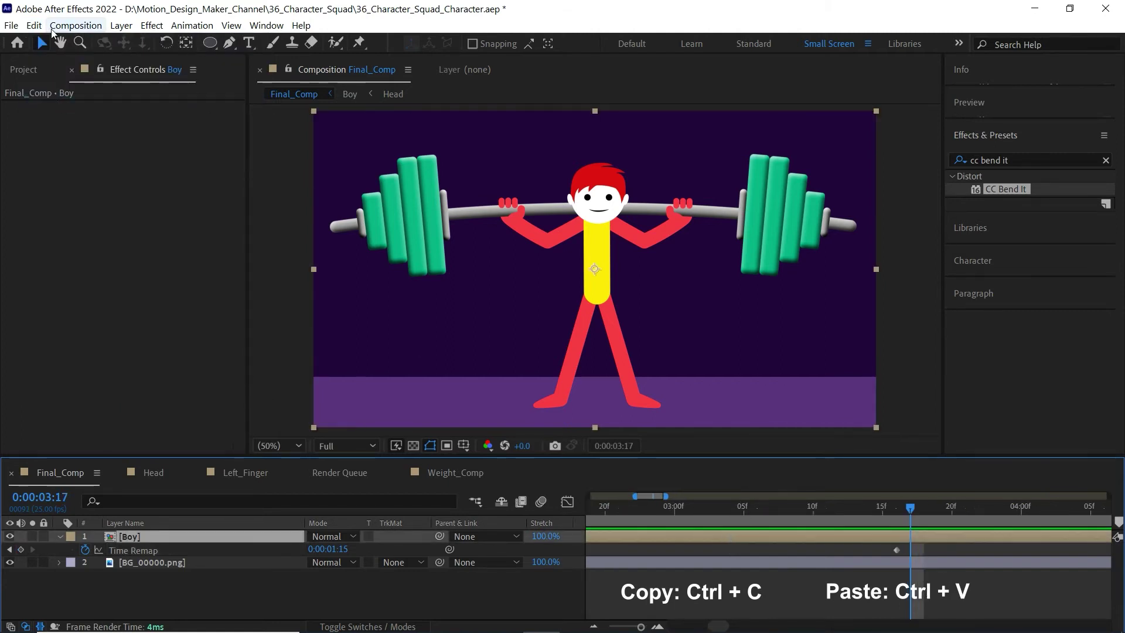
left_click(34, 25)
left_click(41, 155)
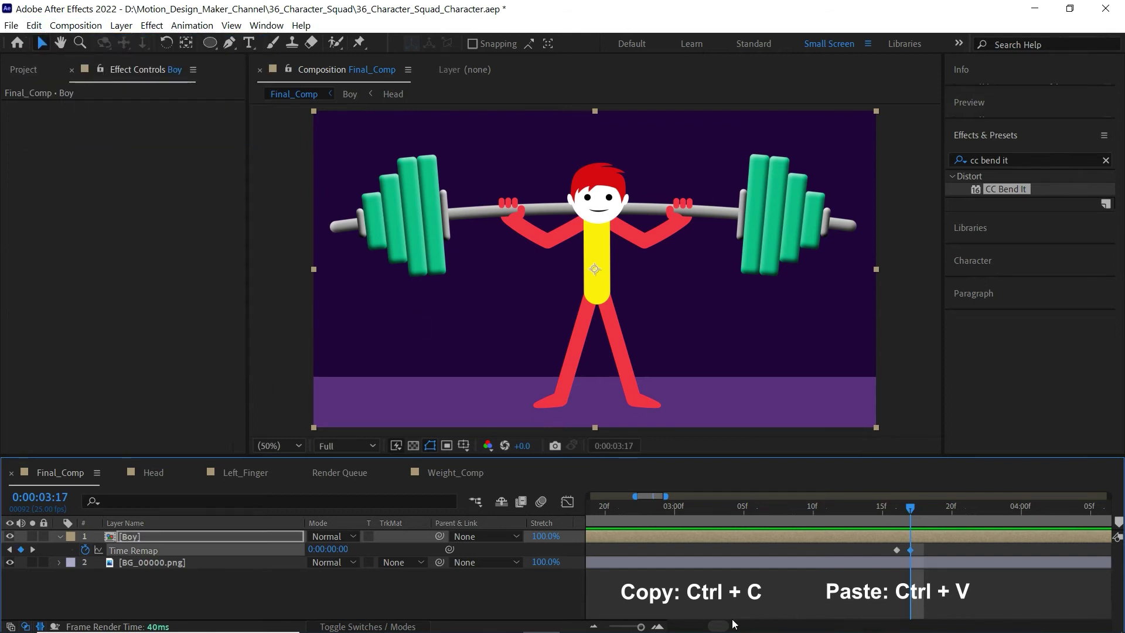
Push the new squat's last keyframe 10 frames later and preview the repeated squats
scroll(850, 599, "down", 3)
left_click(776, 581)
left_click(870, 515)
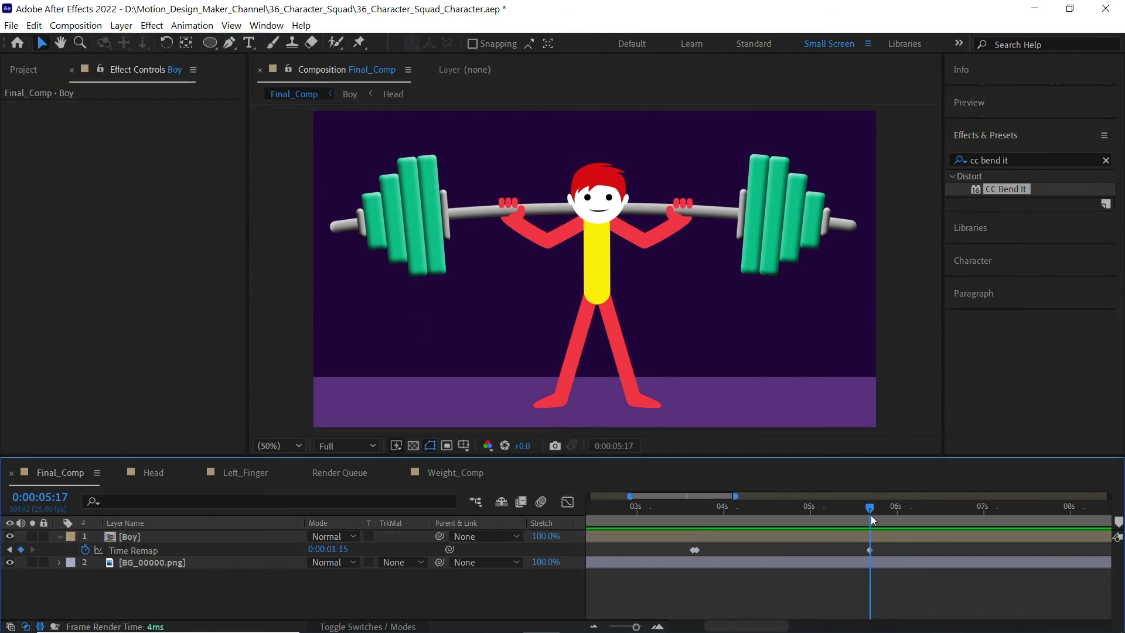
key("Page_Down")
key("Page_Down")
key("Page_Down")
key("Page_Down")
key("Page_Down")
key("Page_Down")
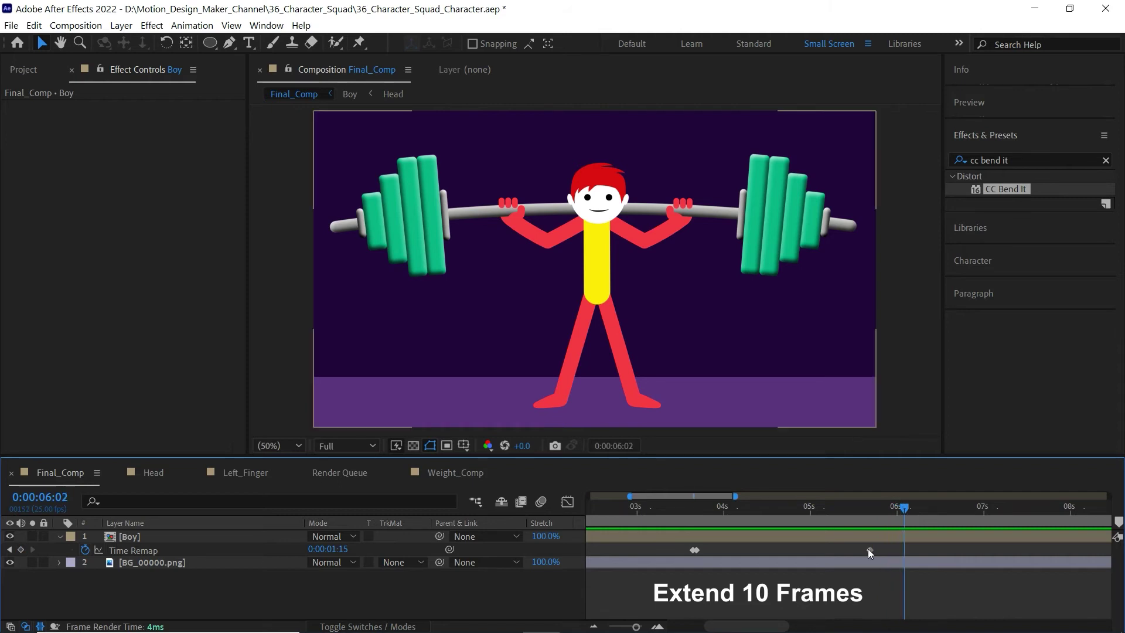
left_click_drag(867, 548, 905, 553)
scroll(892, 553, "down", 3)
left_click(765, 509)
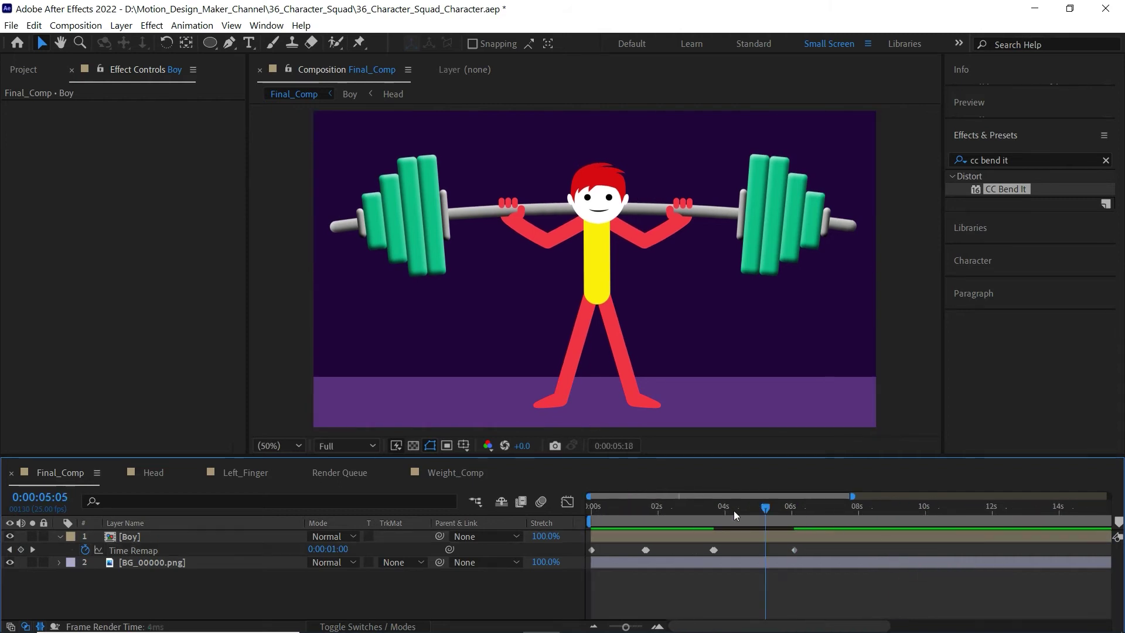
key("space")
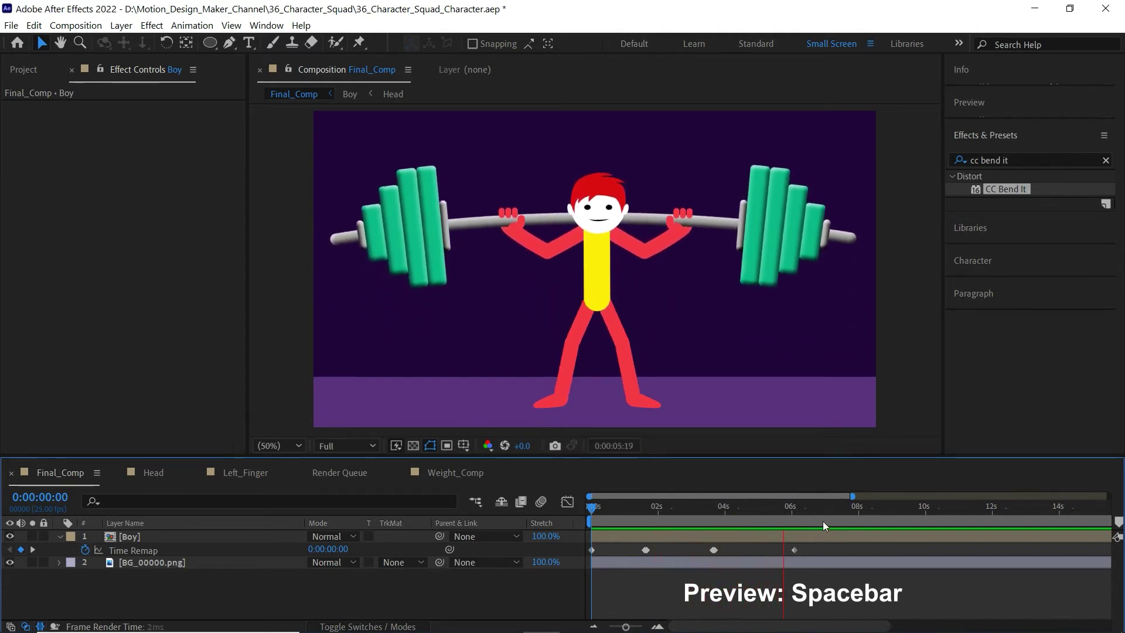
key("space")
Copy the latest squat's two keyframes and paste them at 0:00:06:03
key("equal")
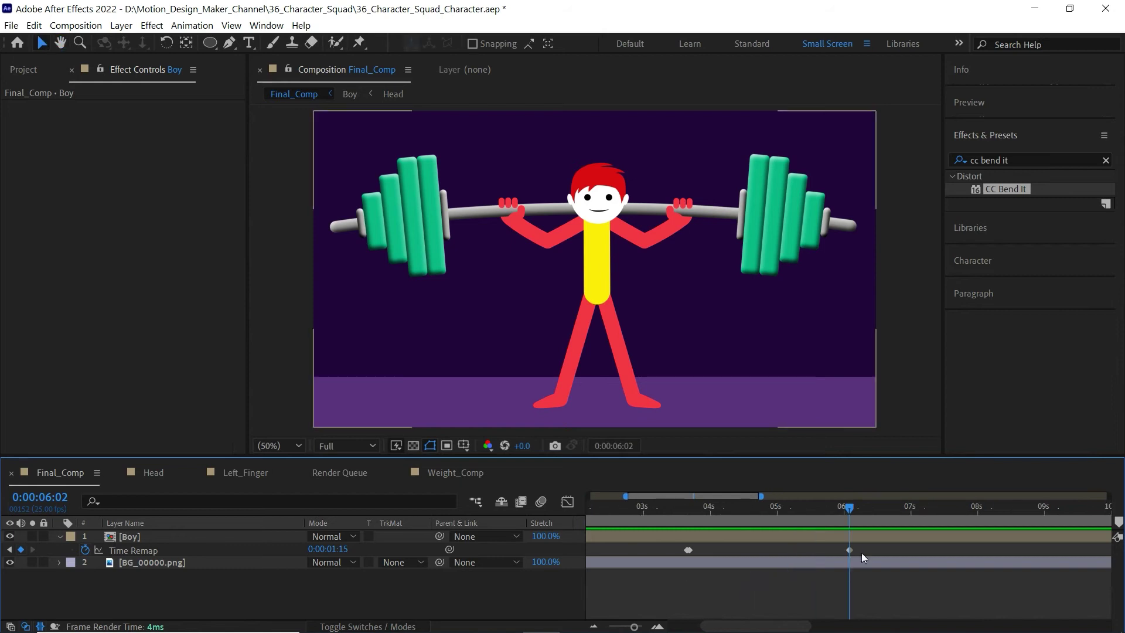
left_click_drag(861, 553, 688, 554)
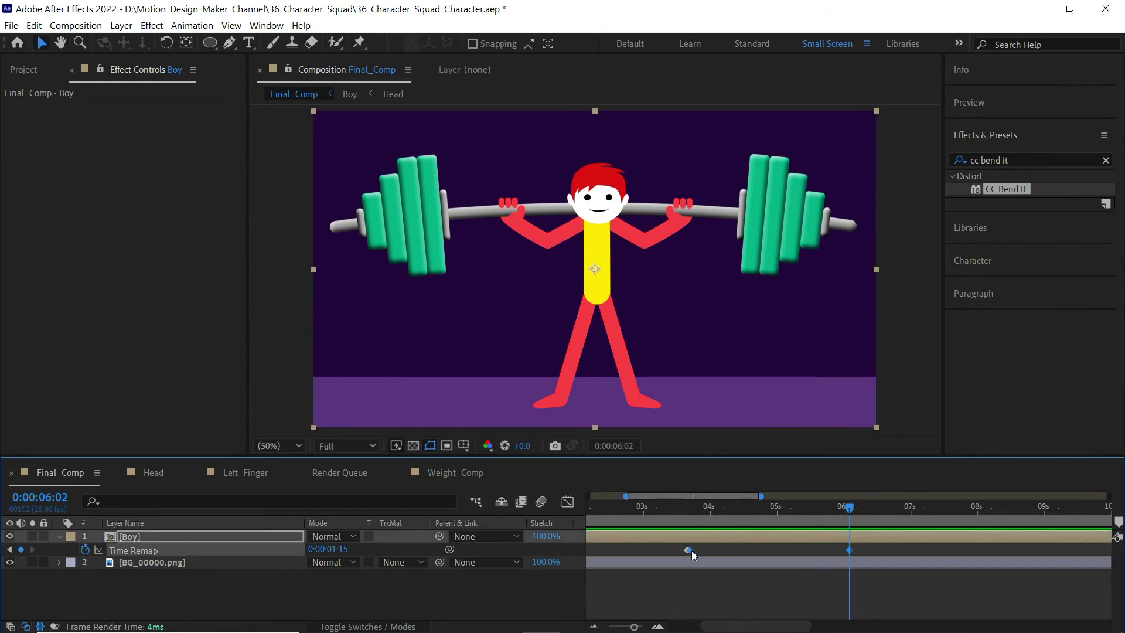
left_click(34, 25)
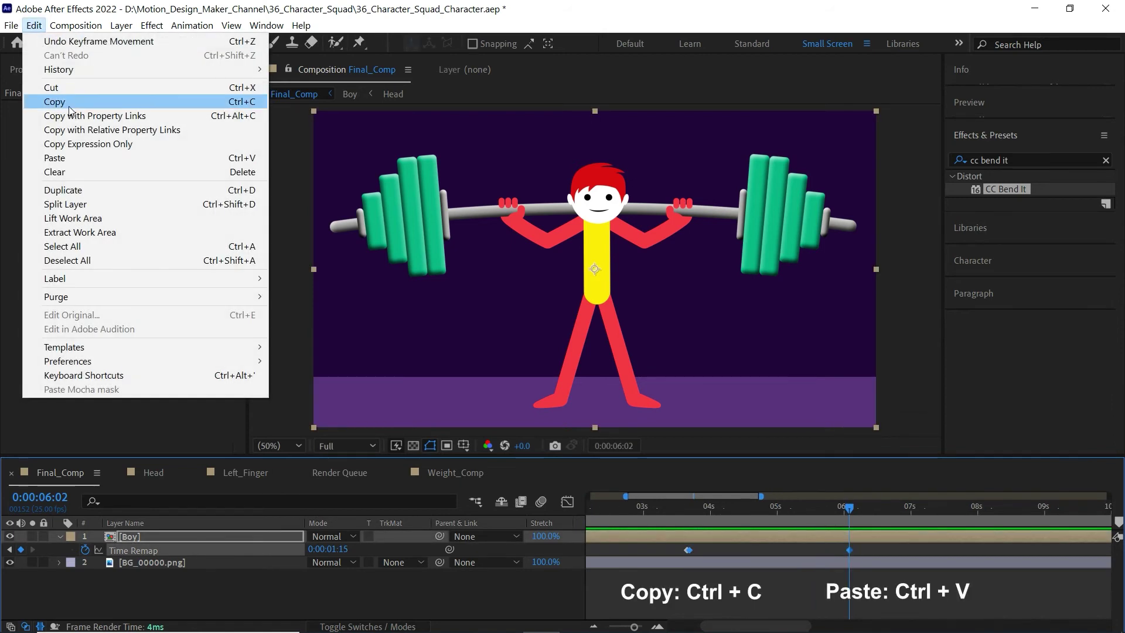
left_click(69, 106)
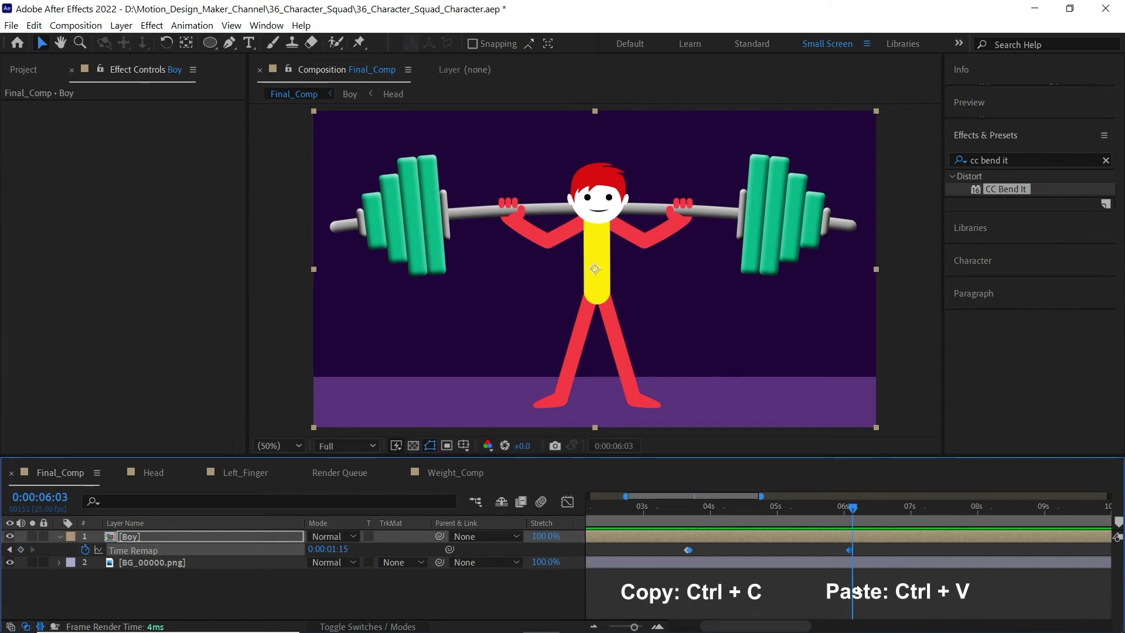
key("semicolon")
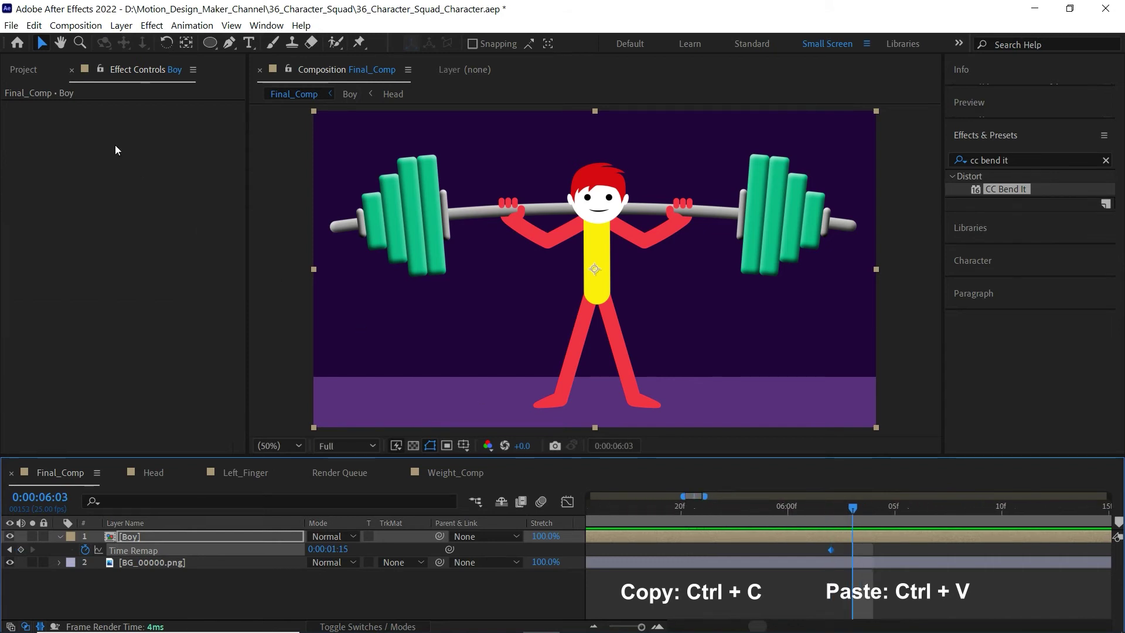
left_click(34, 26)
left_click(53, 154)
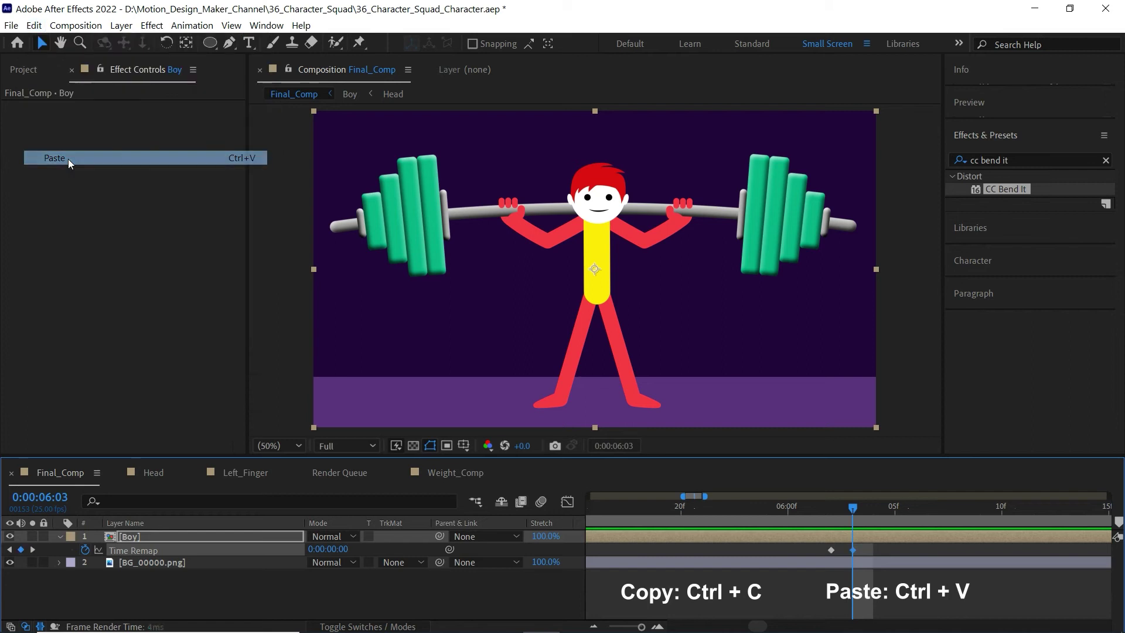
key("semicolon")
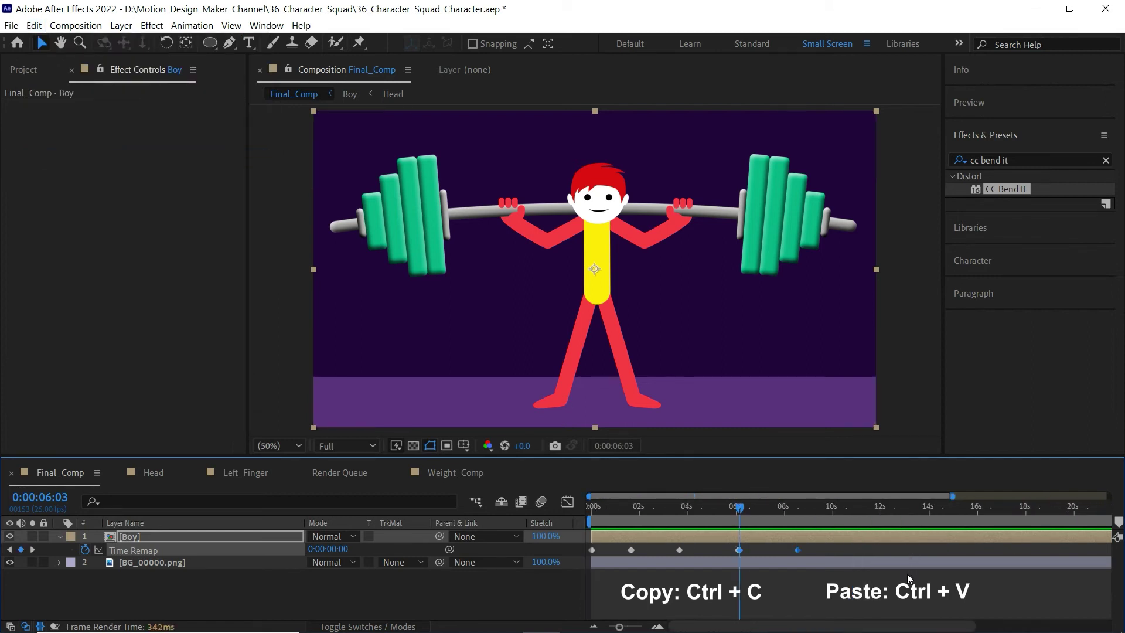
Move the final keyframe from 0:00:08:13 to 0:00:08:23, preview, and copy the latest squat's keyframes
left_click(906, 574)
key("k")
key("equal")
key("equal")
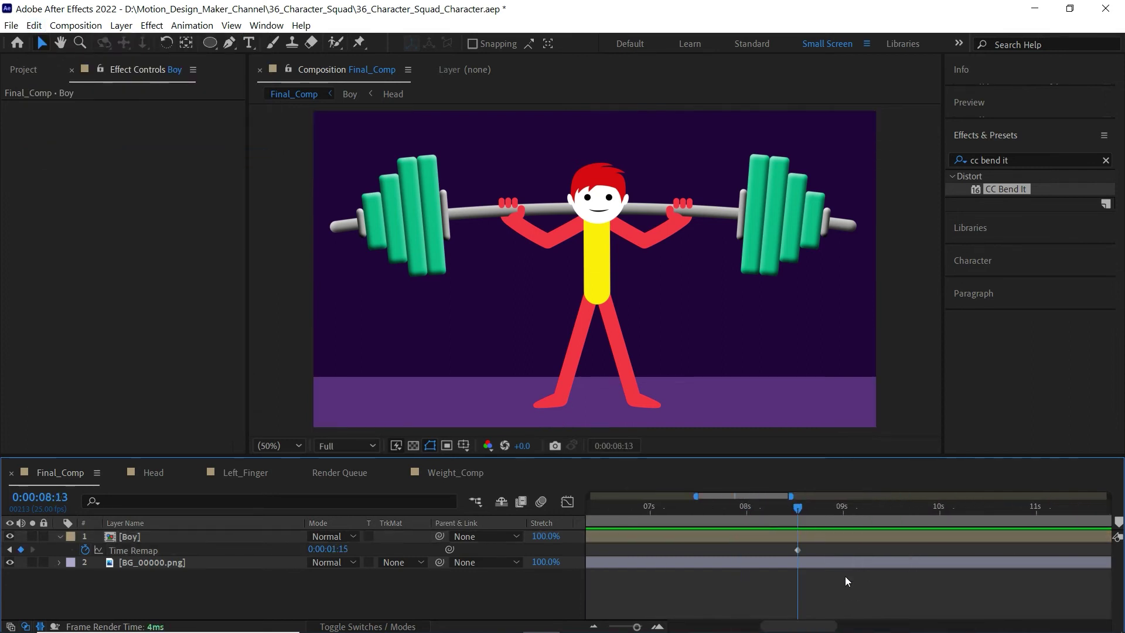
key("Page_Down")
key("Page_Down")
key("Page_Down")
left_click_drag(798, 549, 834, 551)
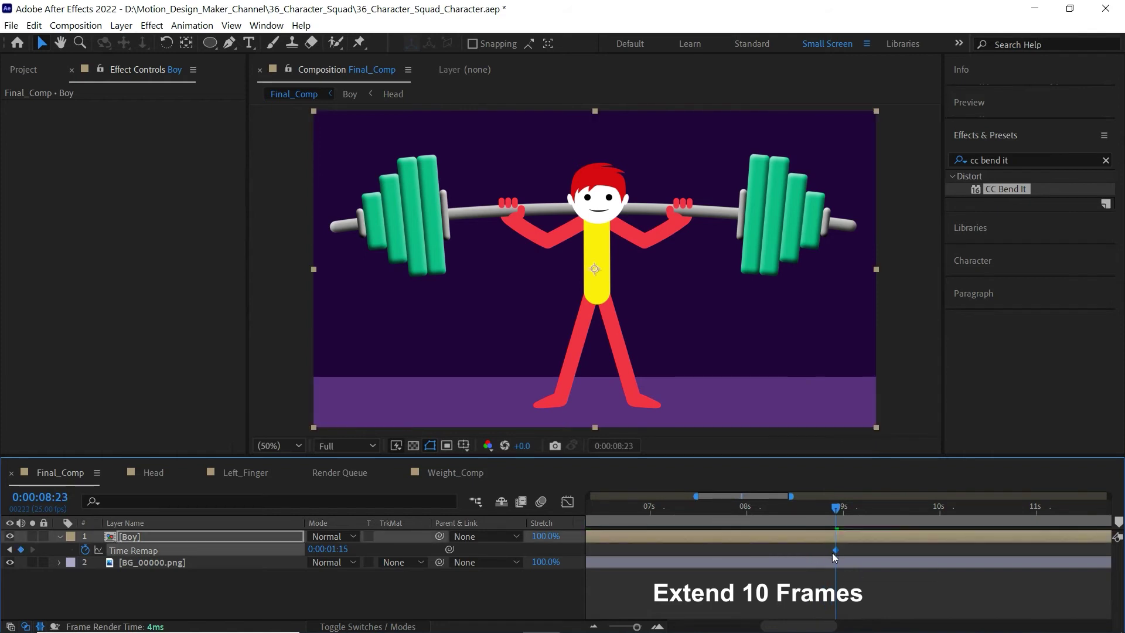
left_click(831, 553)
key("minus")
left_click_drag(833, 508, 717, 522)
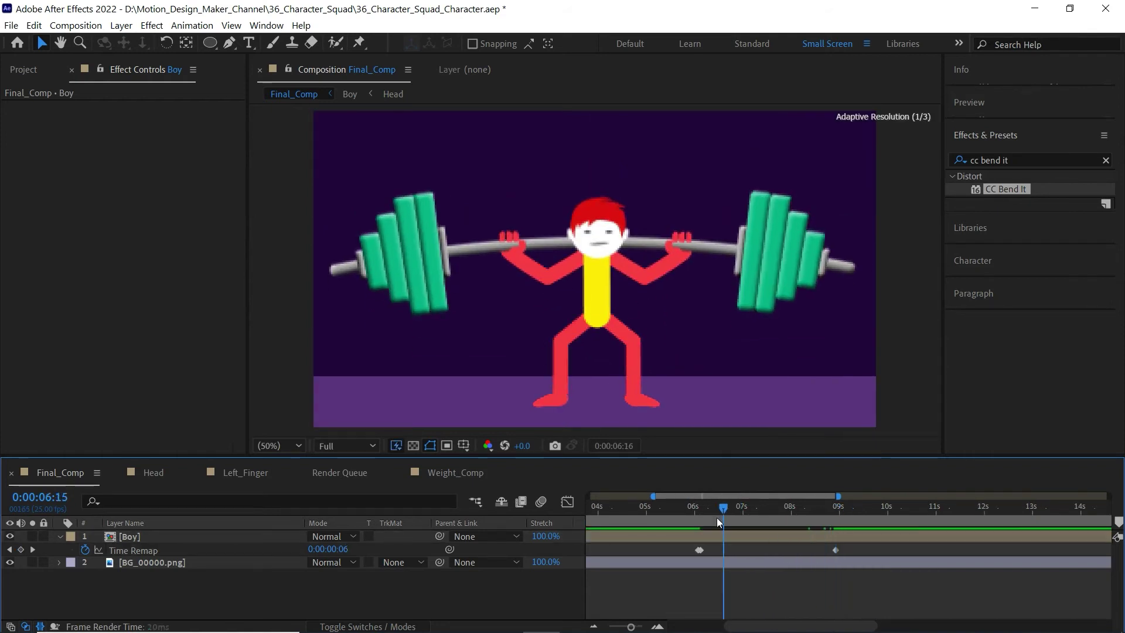
key("space")
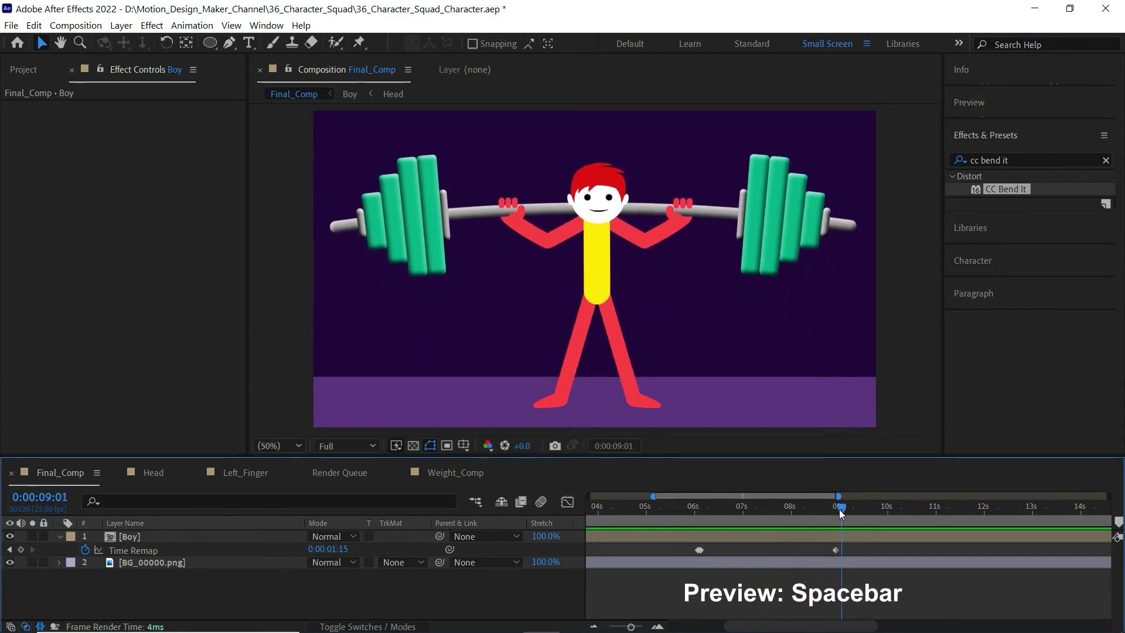
left_click_drag(853, 550, 738, 560)
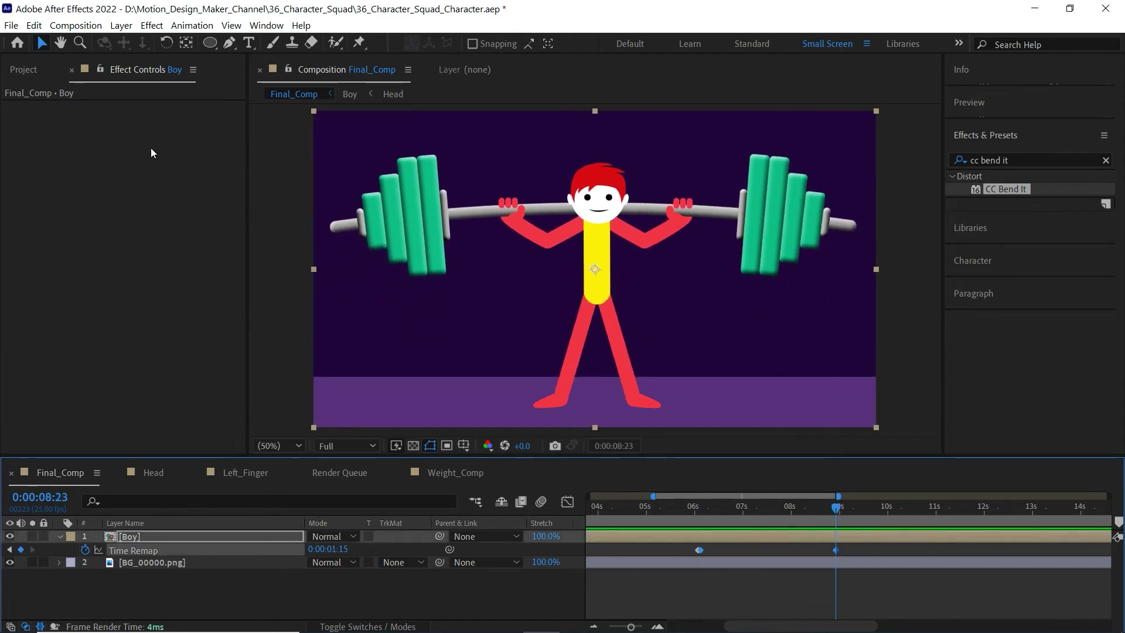
left_click(34, 26)
Copy the selected Time Remap keyframes and paste them at 0:00:08:24
left_click(56, 98)
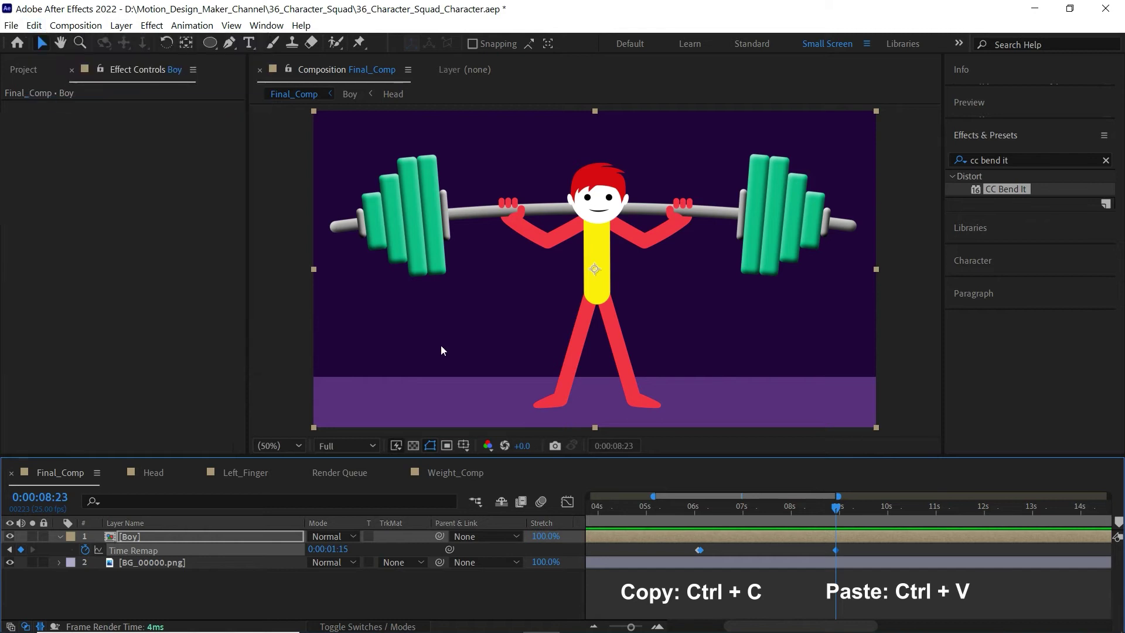
scroll(855, 512, "up", 2)
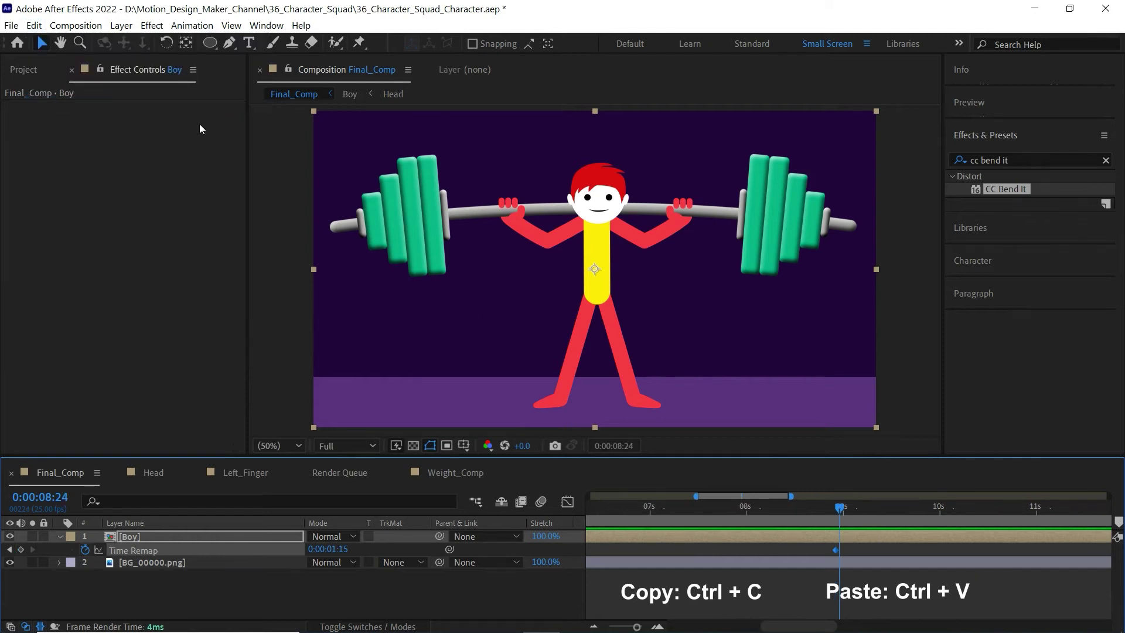
left_click(34, 27)
left_click(66, 152)
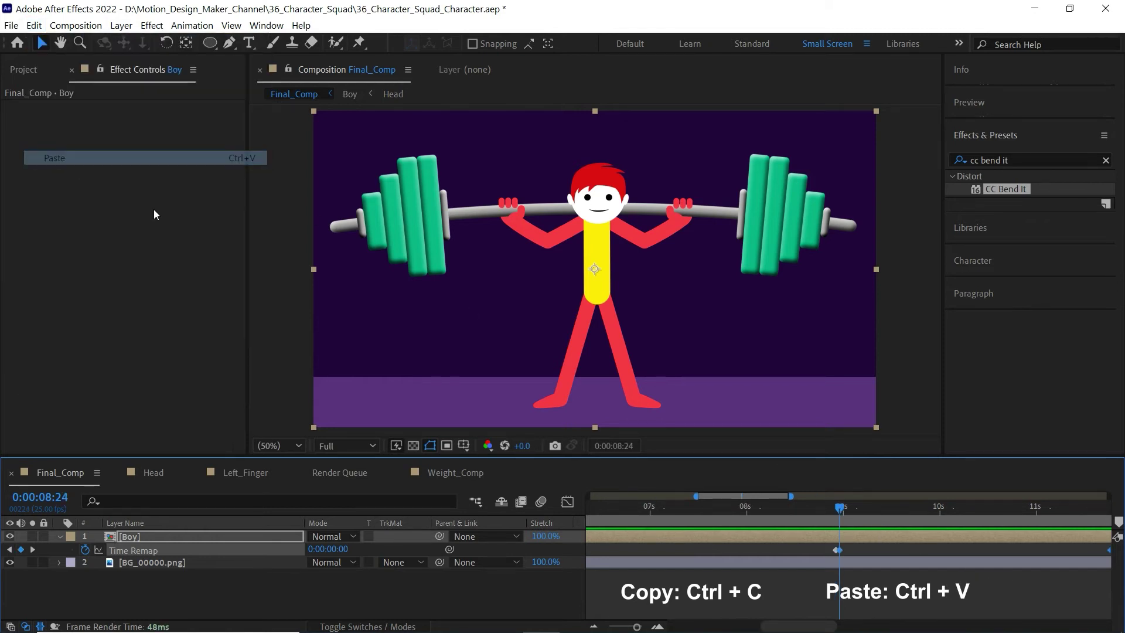
left_click(900, 591)
key("minus")
key("minus")
key("minus")
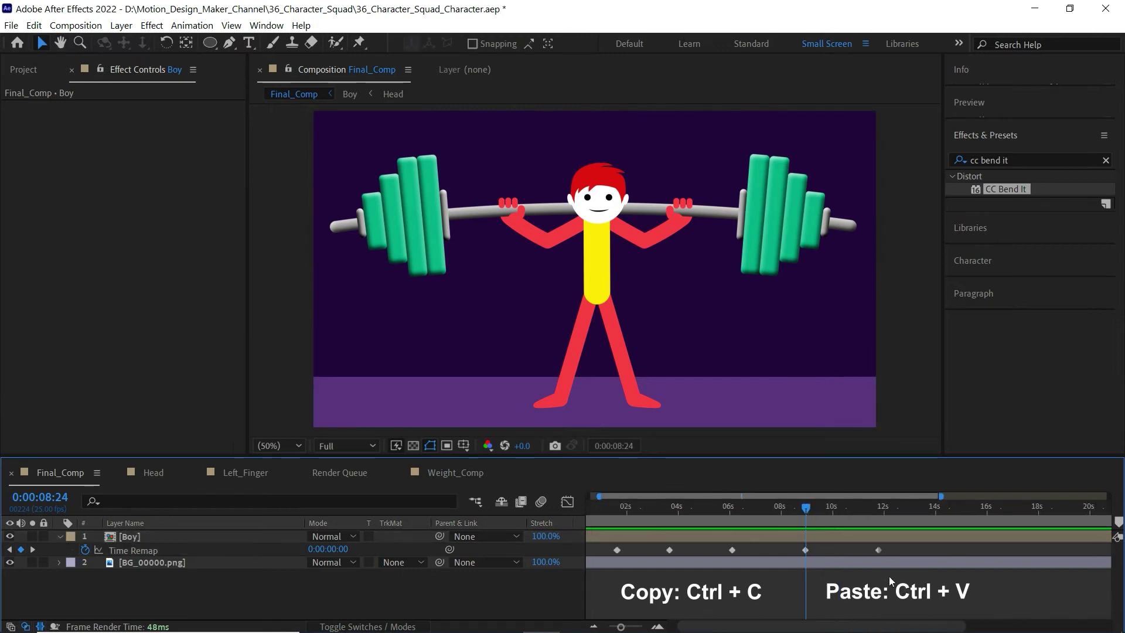
Add a Time Remap keyframe on the Boy layer at 10:10
left_click_drag(802, 505, 828, 508)
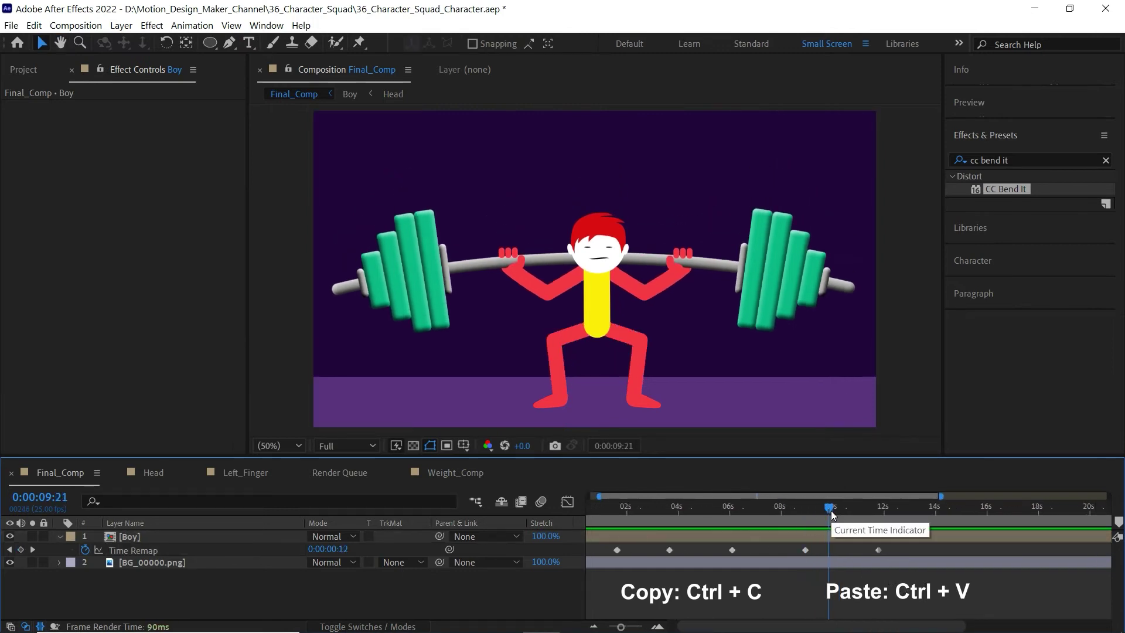
key("h")
key("v")
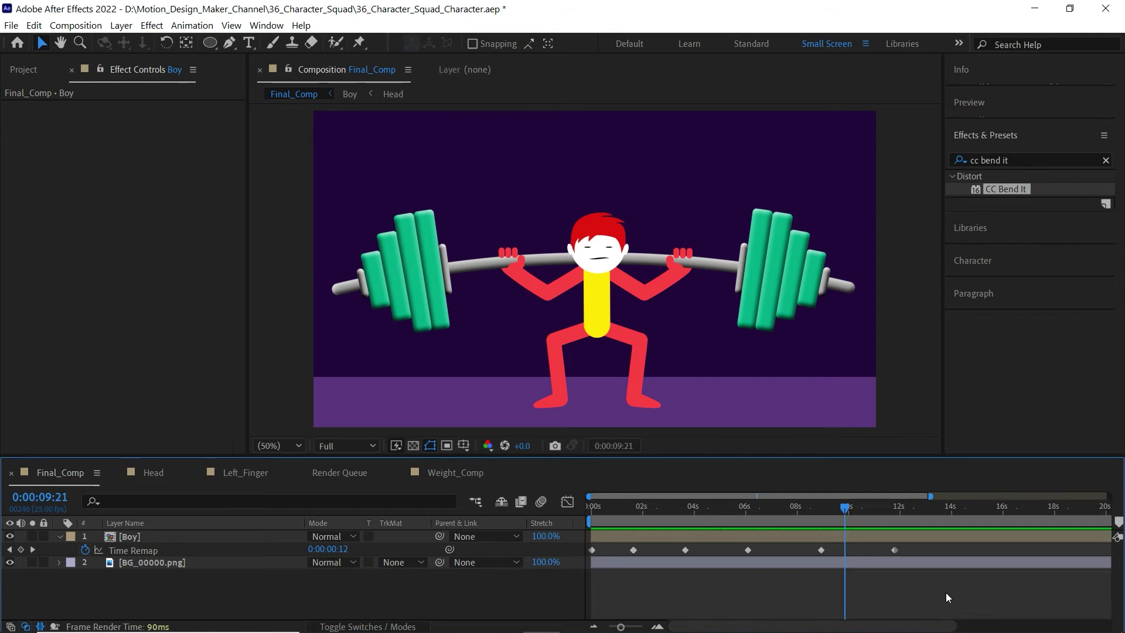
key("equal")
left_click_drag(860, 507, 873, 507)
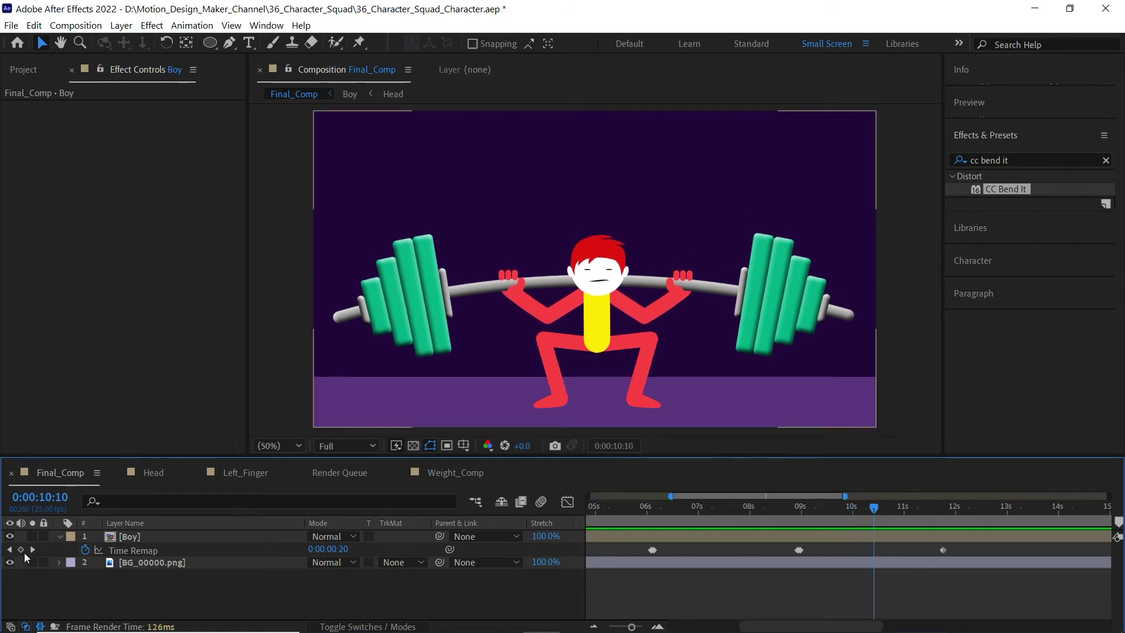
left_click(21, 549)
Push the later squat keyframes right to lengthen the hold and commit the 11:01 value
key("Page_Down")
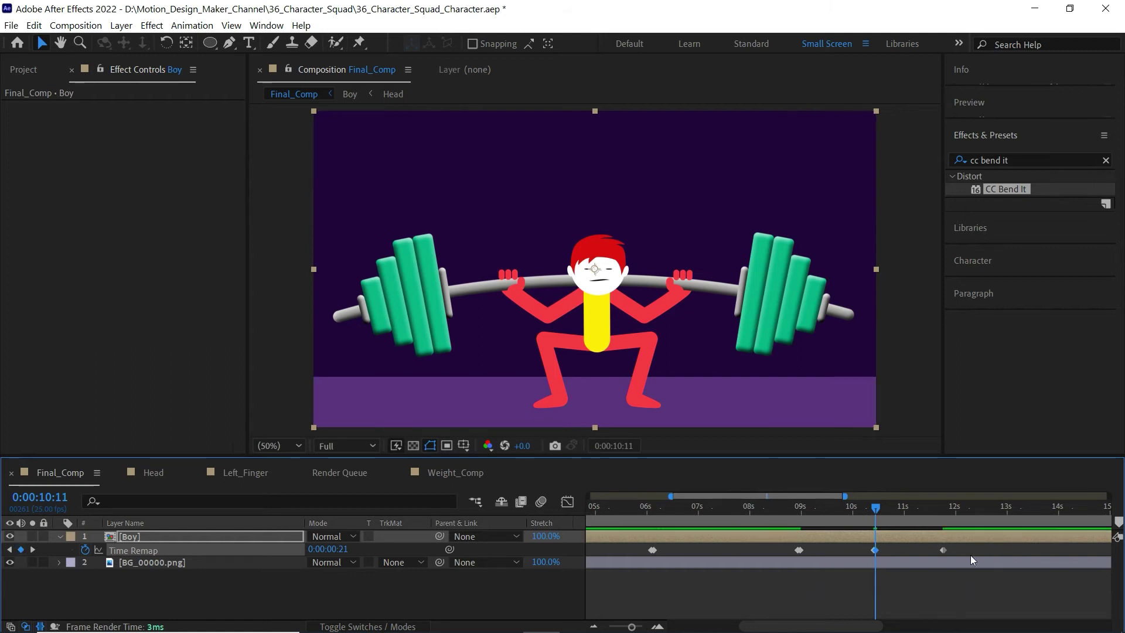
scroll(970, 554, "up", 3)
scroll(925, 586, "down", 3)
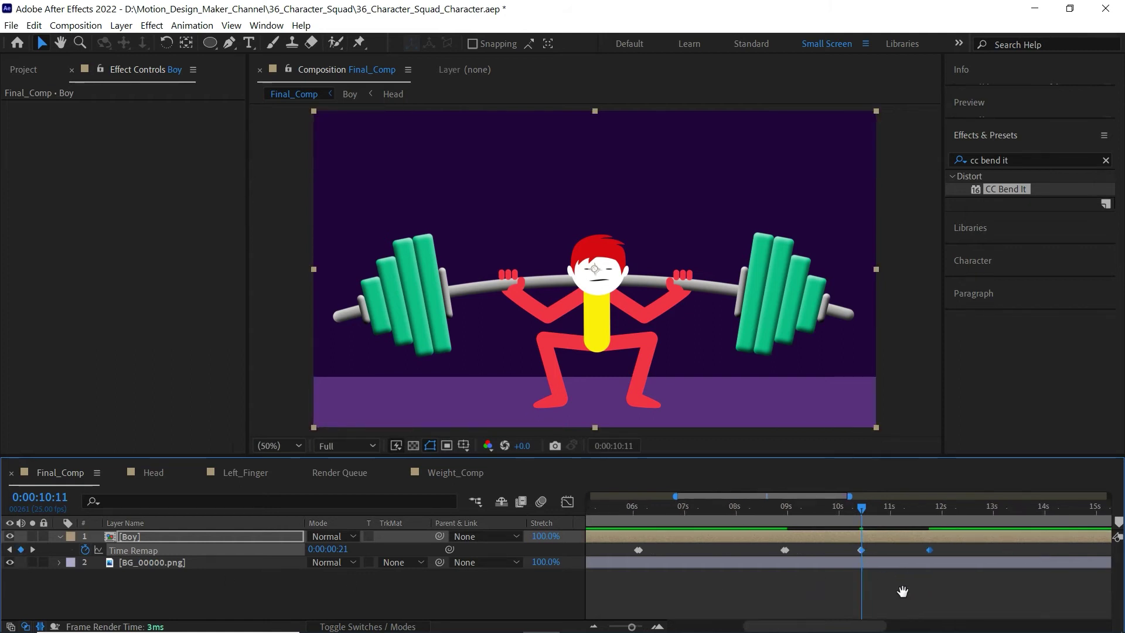
left_click_drag(824, 550, 857, 549)
left_click_drag(821, 508, 856, 525)
left_click(853, 549)
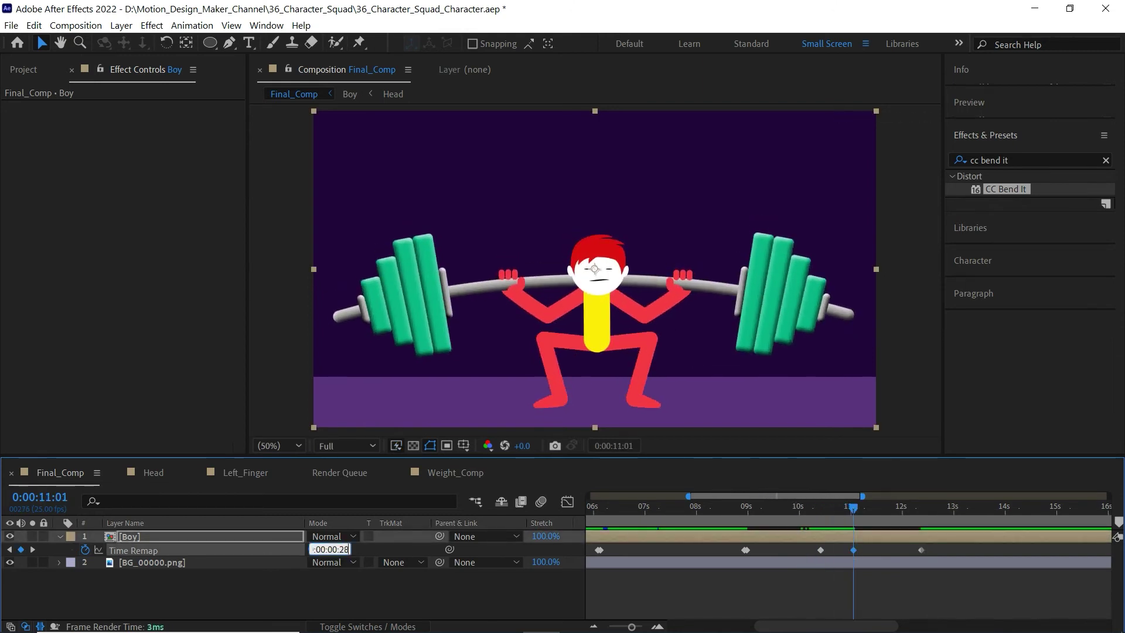
key("Return")
Preview the squat from 9:00 and select the squat keyframes from 9 s to 12 s
left_click(802, 592)
left_click(751, 508)
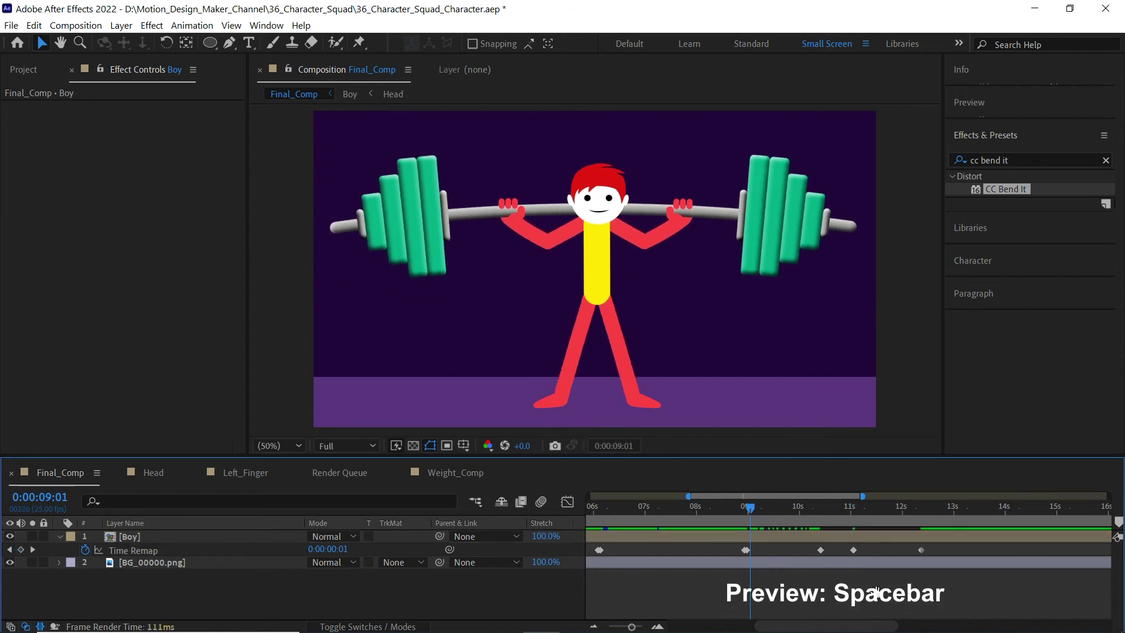
key("space")
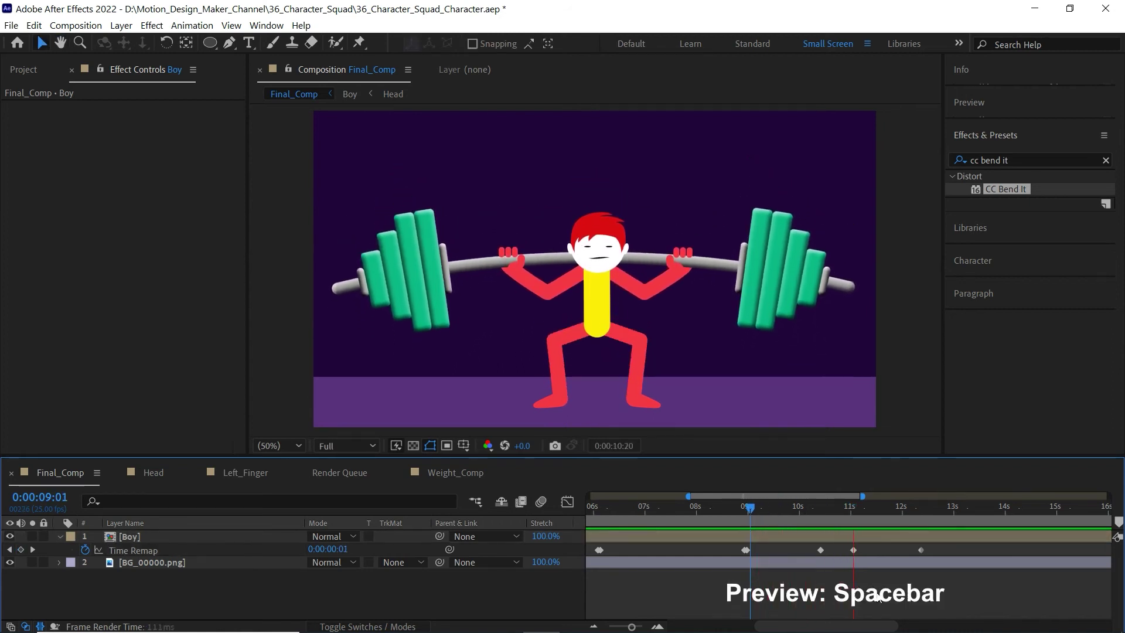
left_click(749, 511)
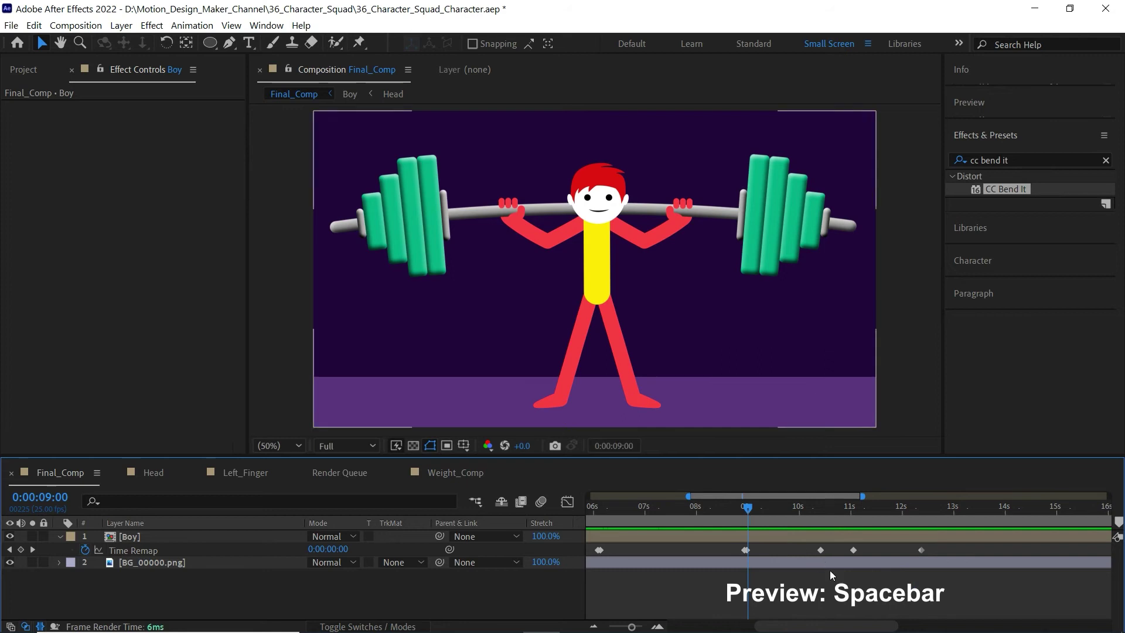
key("space")
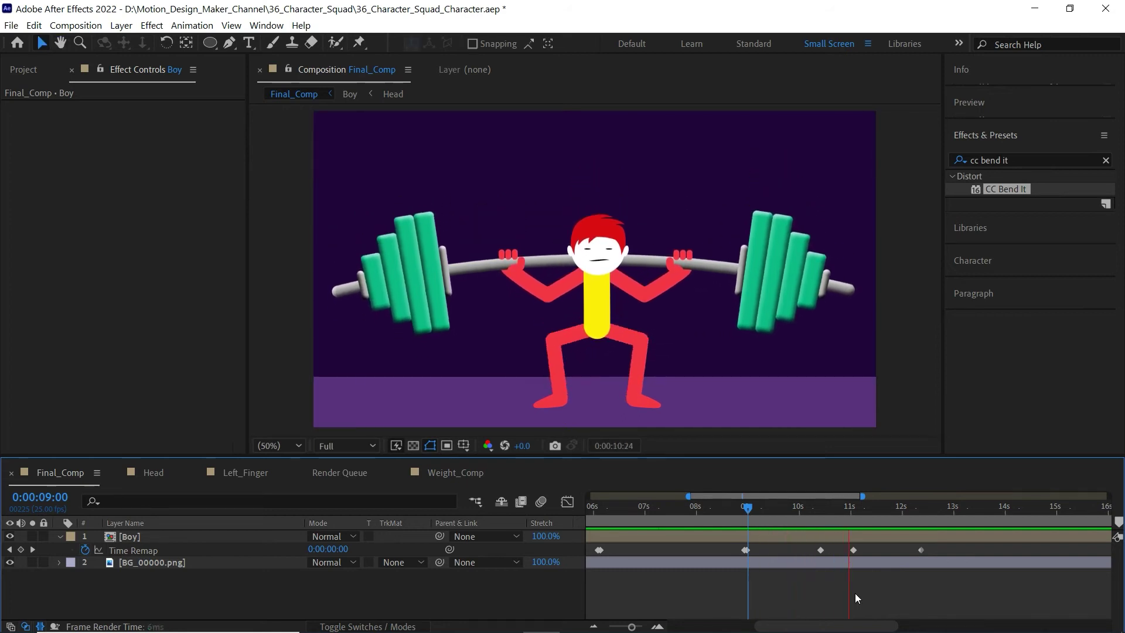
key("space")
left_click_drag(931, 546, 746, 554)
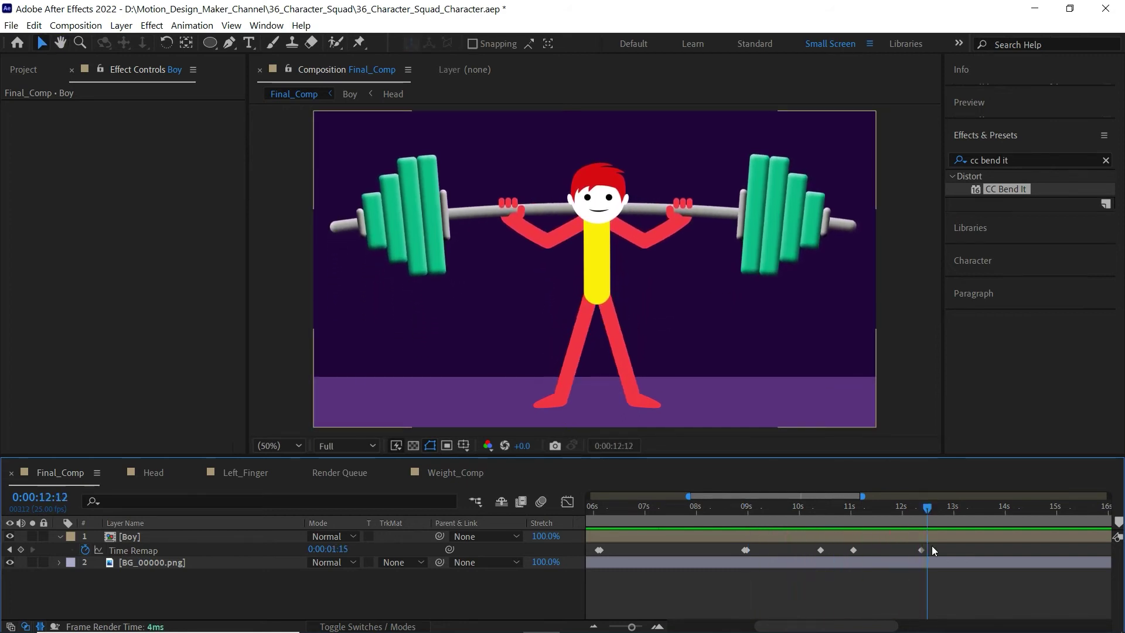
Copy the selected squat keyframes, paste them at 12:10, and select the pasted keys
left_click(33, 25)
left_click(55, 101)
left_click(922, 514)
scroll(969, 553, "up", 5)
left_click(799, 515)
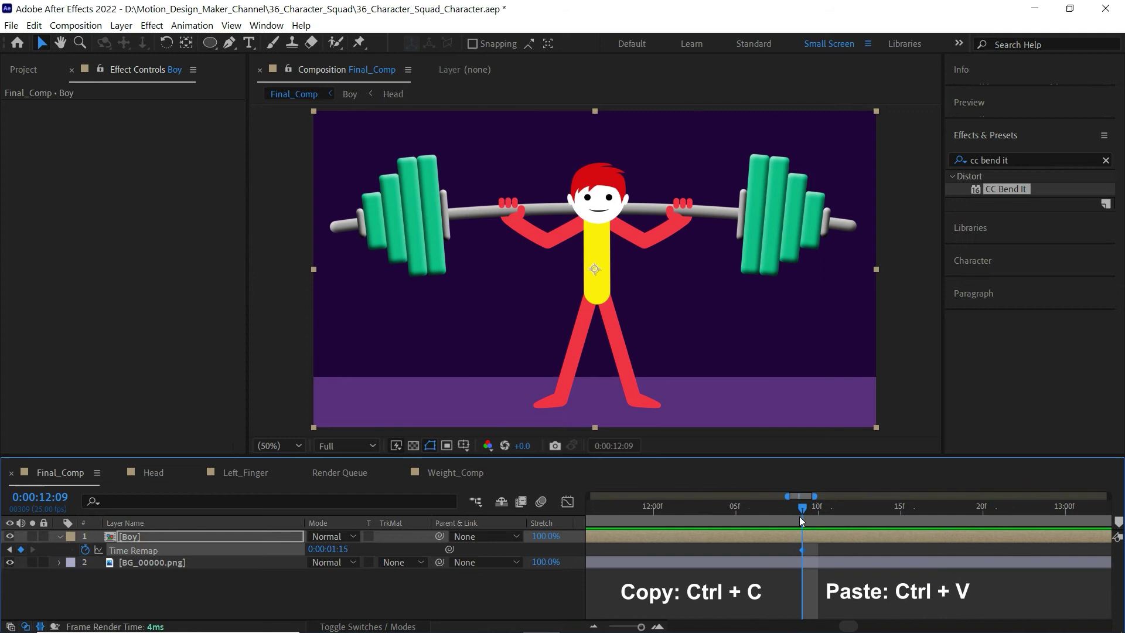
left_click(819, 514)
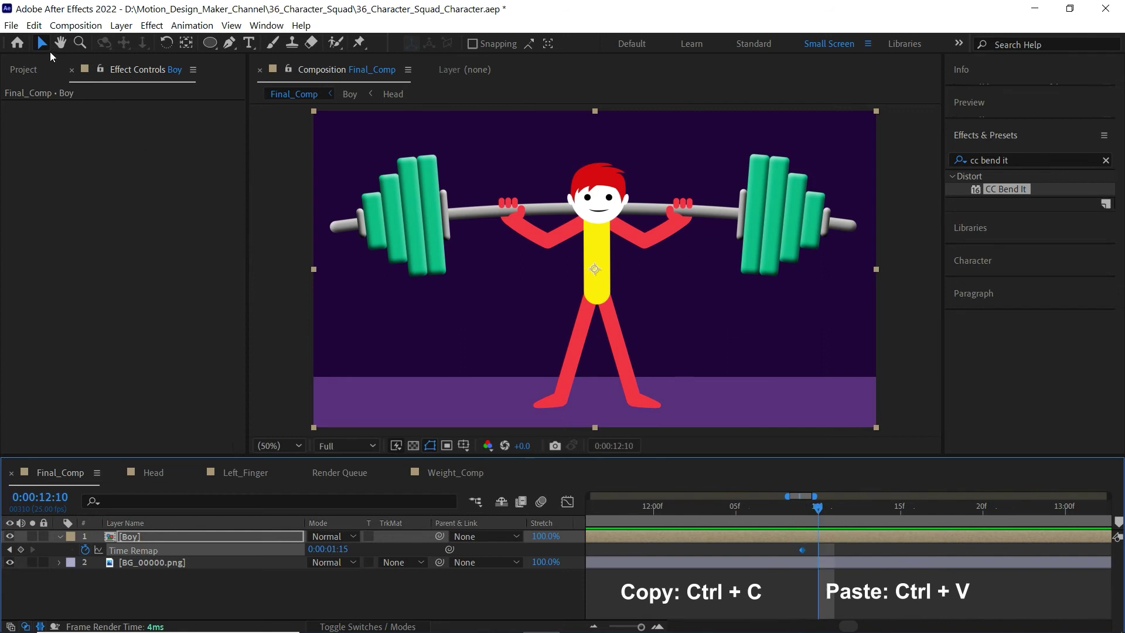
left_click(34, 25)
left_click(55, 152)
scroll(901, 589, "down", 5)
left_click(828, 595)
left_click_drag(906, 548, 649, 549)
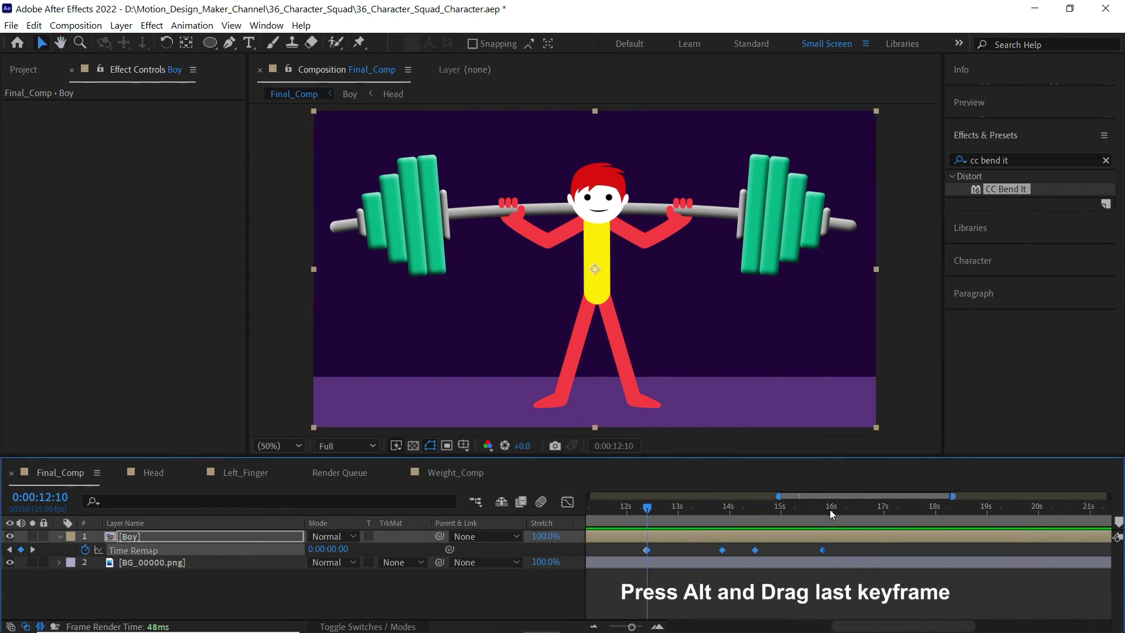
Proportionally stretch the pasted squat keyframes out to 16:10 and preview from 12:09
left_click_drag(830, 508, 853, 509)
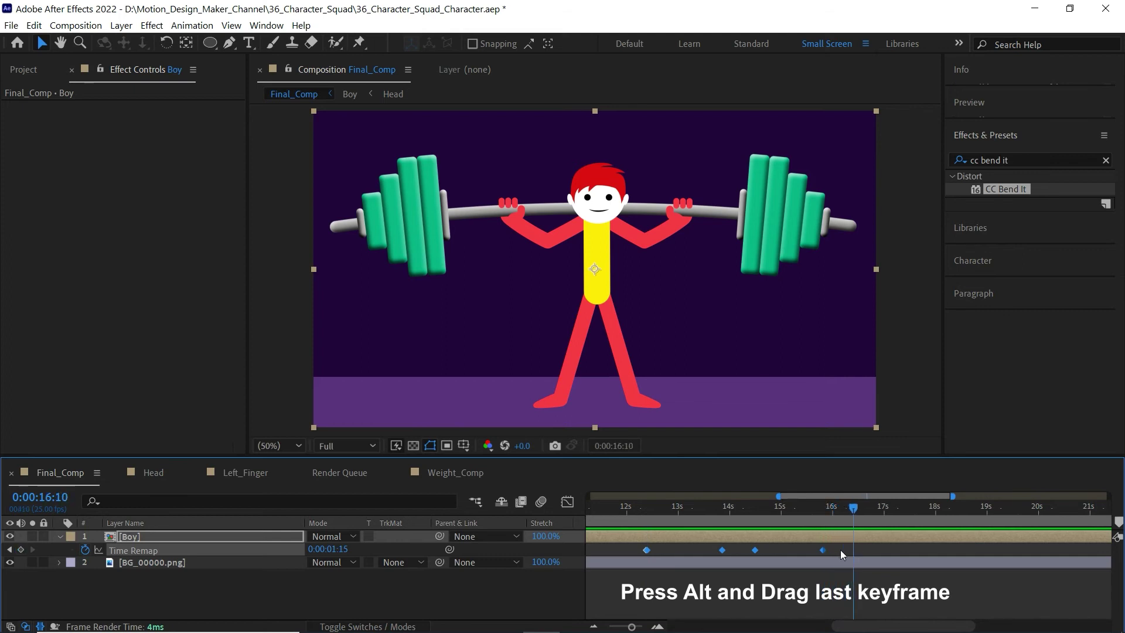
left_click_drag(824, 549, 853, 549, "alt")
key("F2")
left_click(645, 508)
key("space")
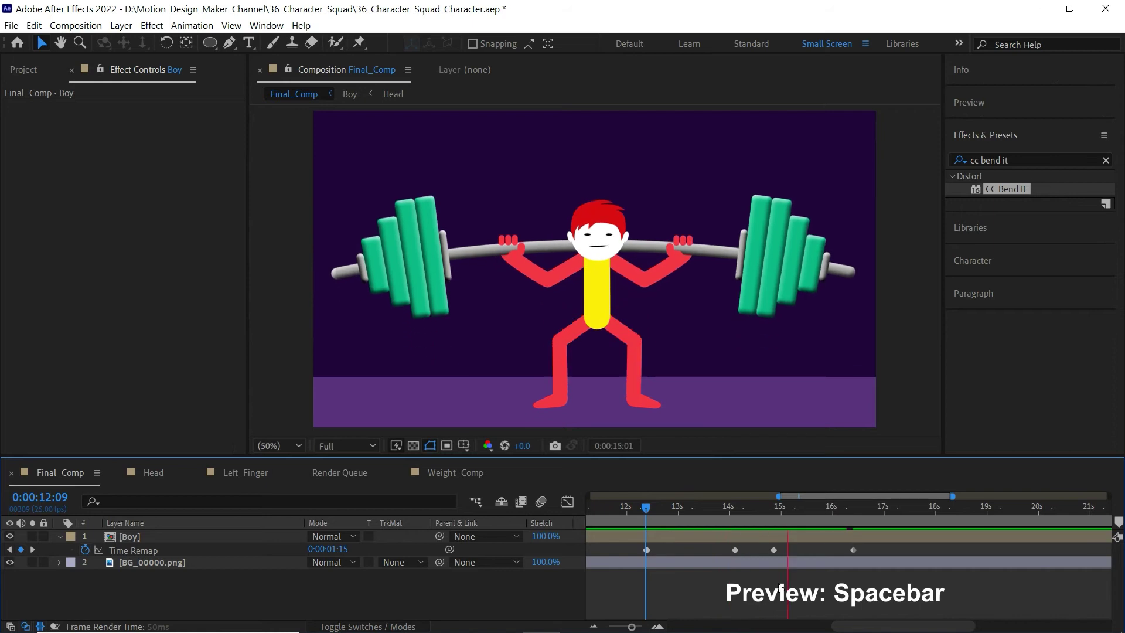
Push the last two keyframes later, ending near 17.8 s, then preview from 12:07
left_click(853, 550)
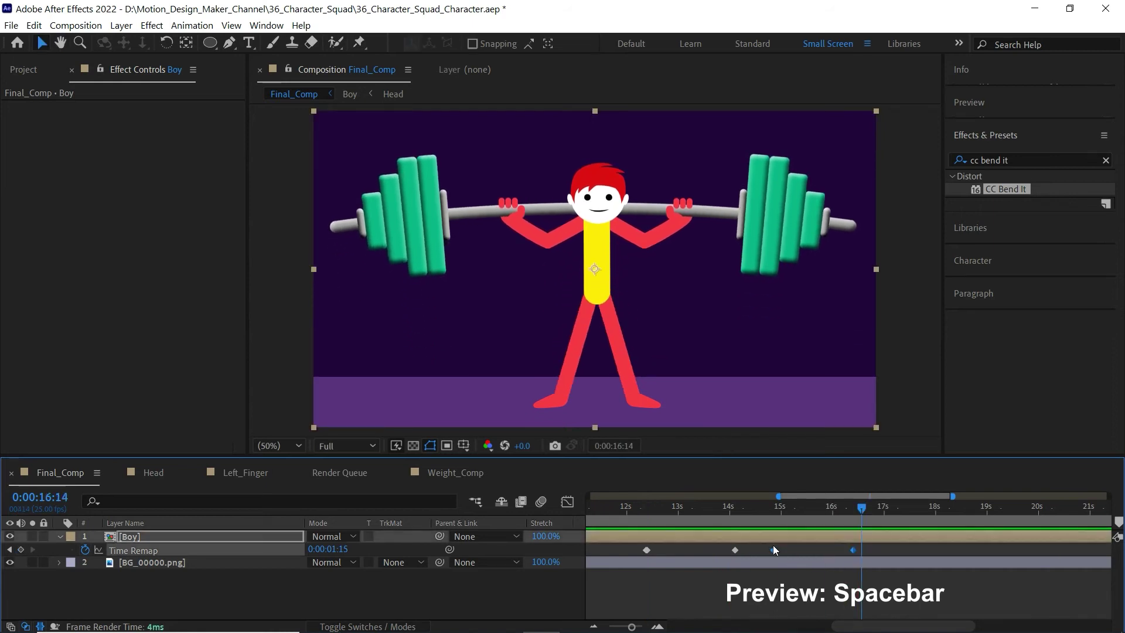
left_click(784, 509)
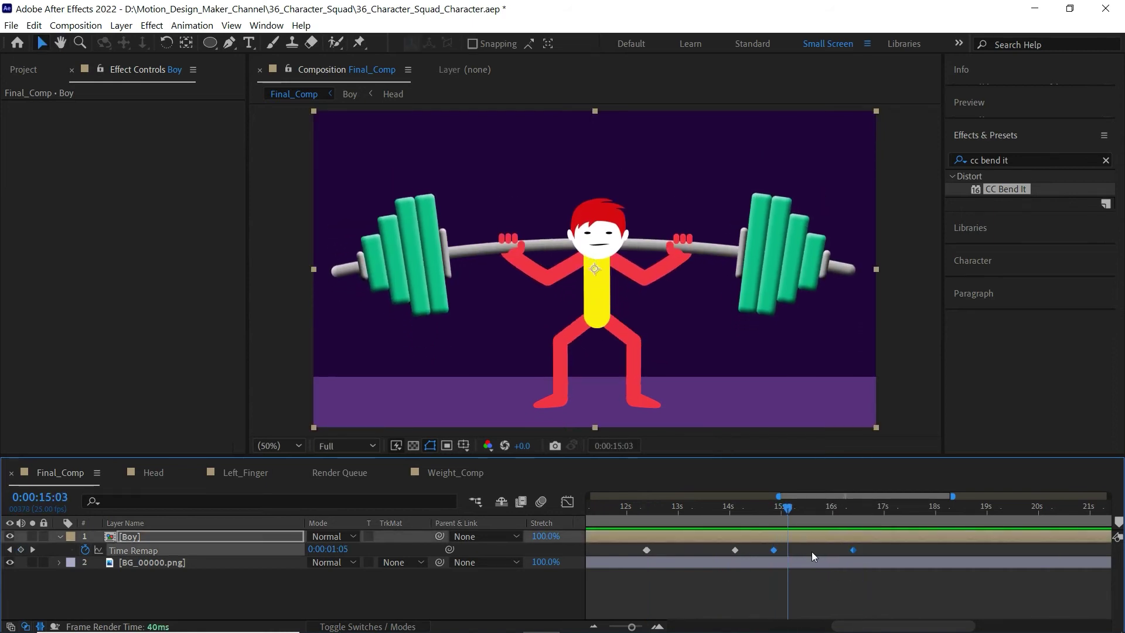
left_click_drag(774, 550, 794, 549)
left_click(873, 509)
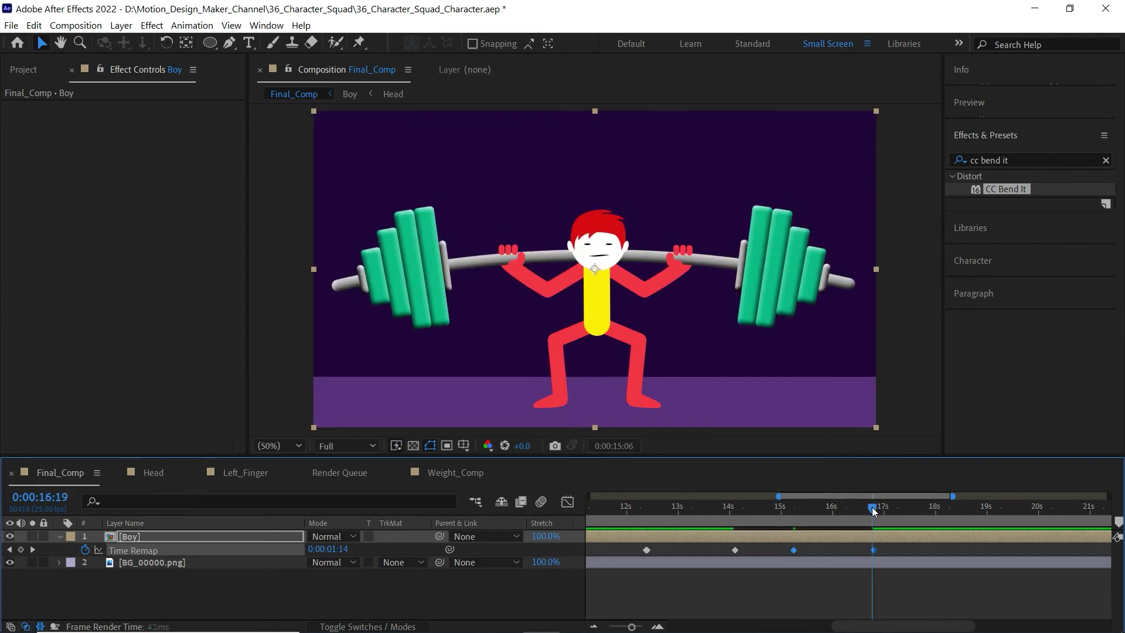
left_click(898, 592)
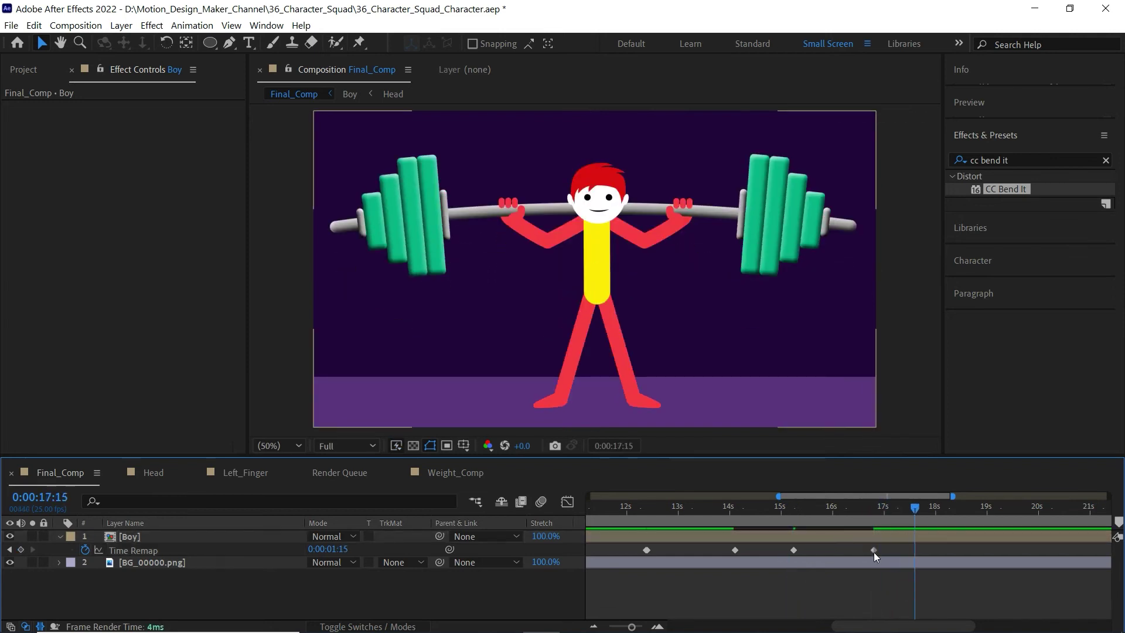
left_click_drag(874, 549, 912, 549)
left_click_drag(833, 515, 638, 523)
key("space")
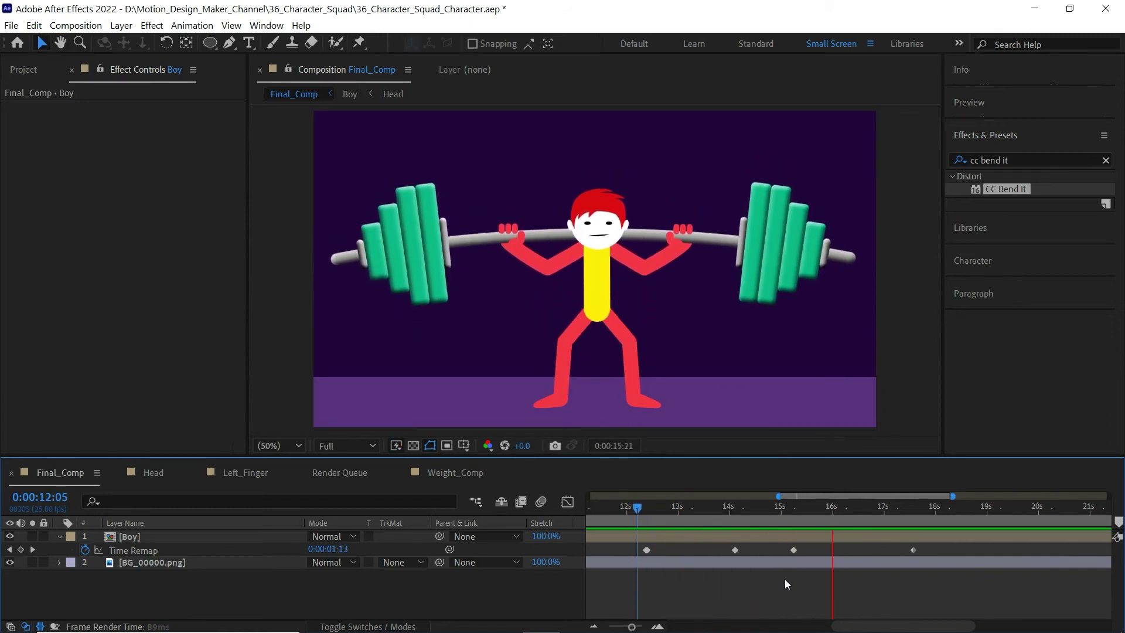
Move the 15 s keyframe to about 15.5 s and the last keyframe to about 18.1 s
left_click(912, 549)
left_click(793, 550, "shift")
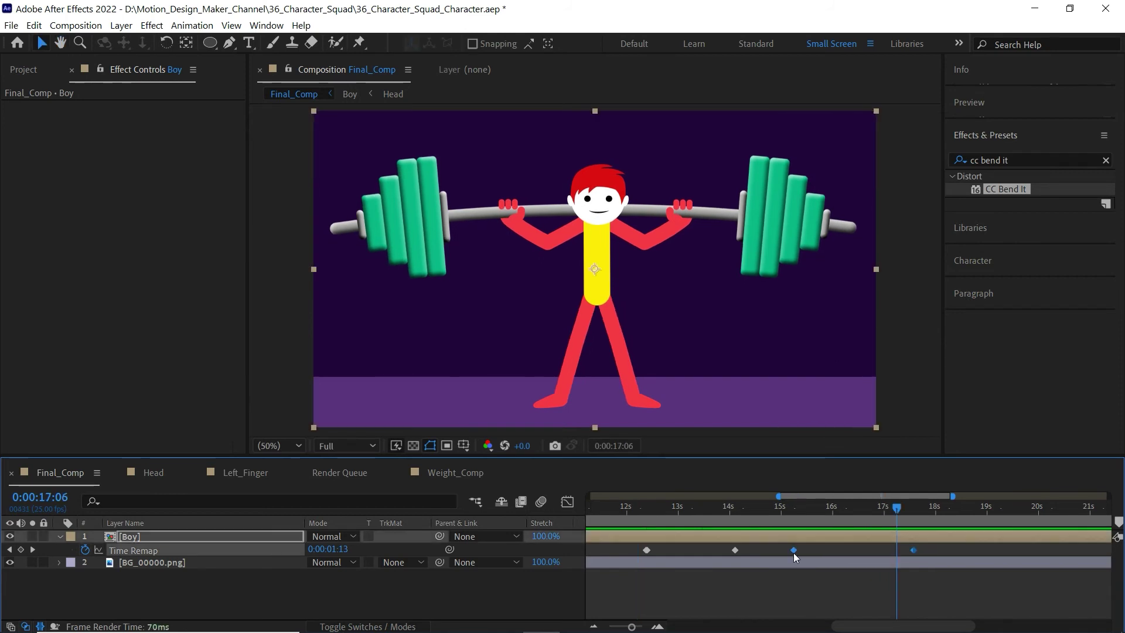
left_click_drag(793, 550, 802, 553)
left_click(902, 570)
left_click_drag(923, 550, 930, 549)
Shift the second, third and last keyframes later, last near 19.4 s, and preview the repeated squats
left_click(736, 550, "shift")
left_click_drag(735, 549, 748, 550)
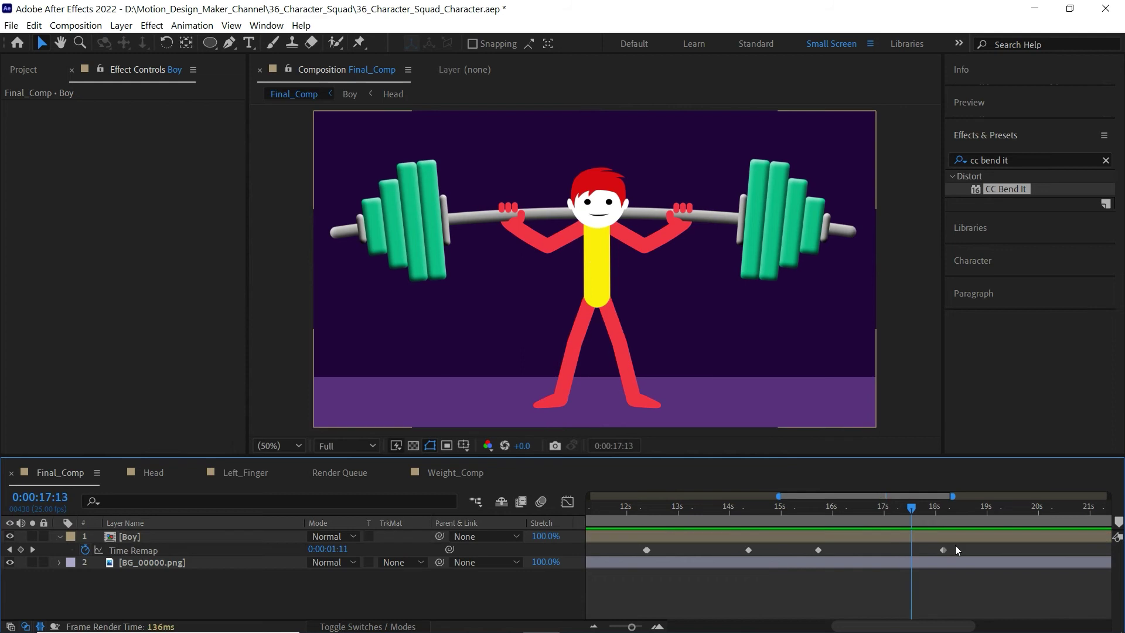
left_click_drag(818, 549, 837, 549)
left_click_drag(943, 549, 986, 550)
key("space")
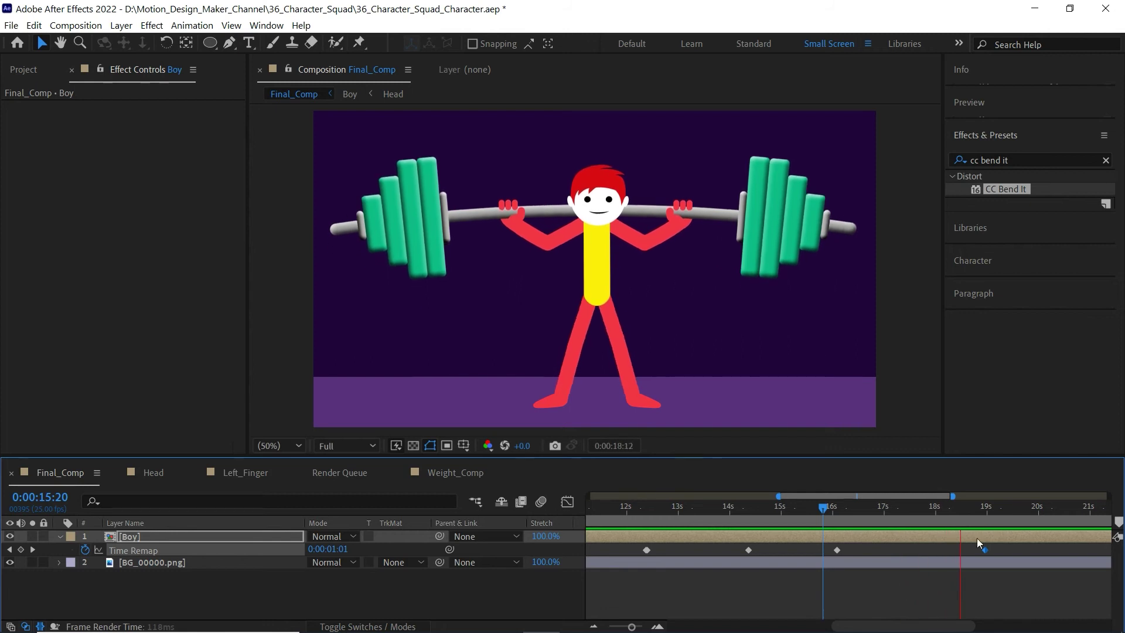
left_click_drag(999, 543, 744, 553)
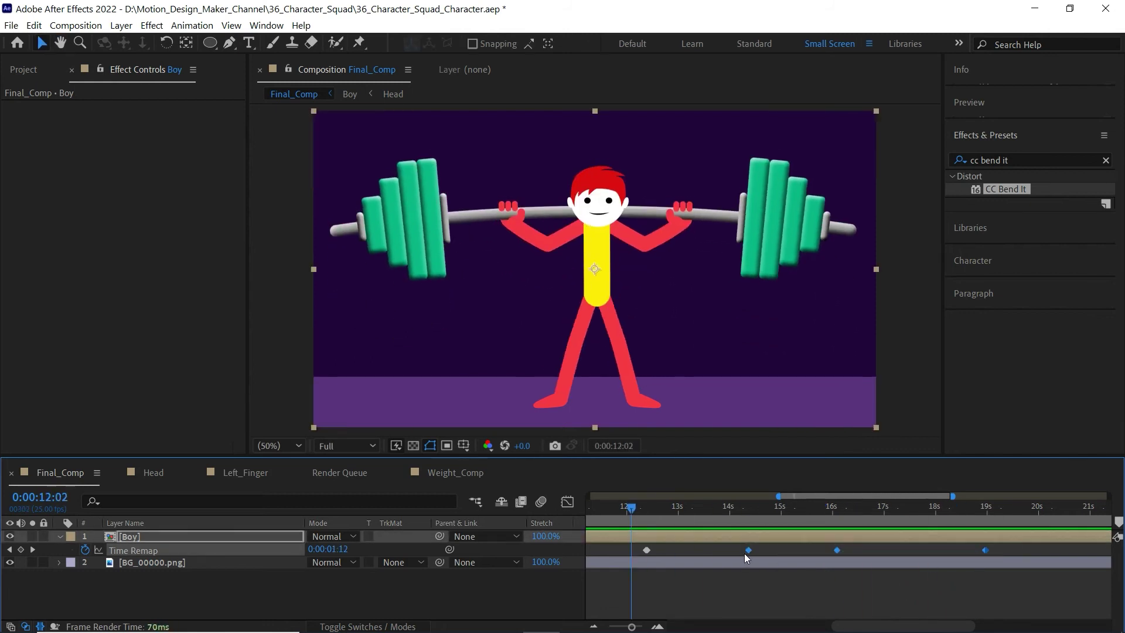
left_click(783, 588)
key("space")
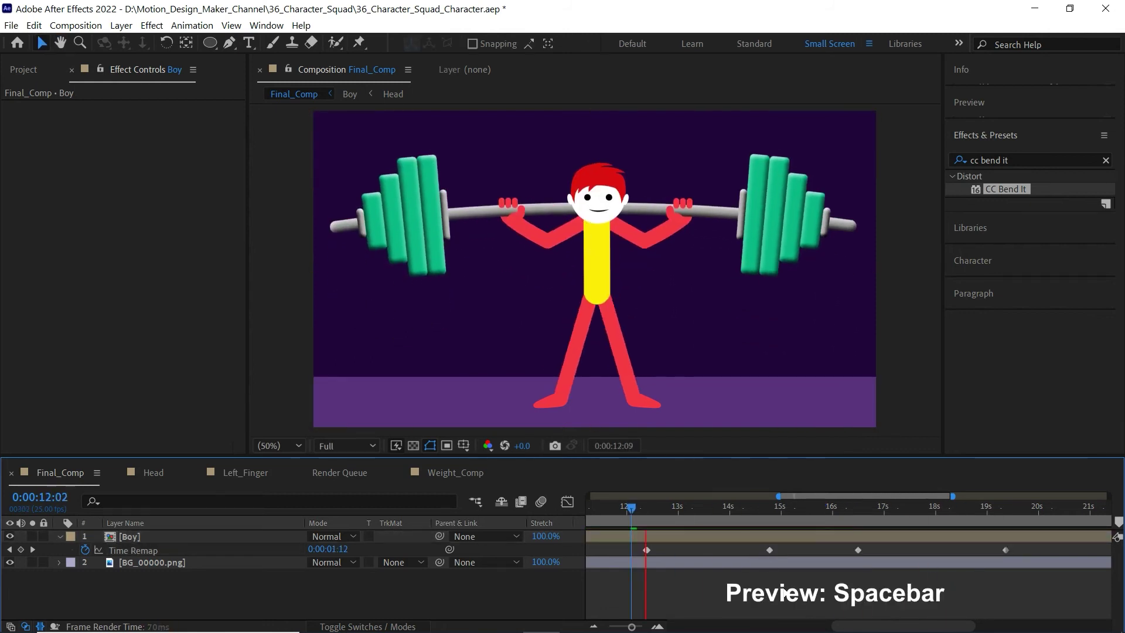
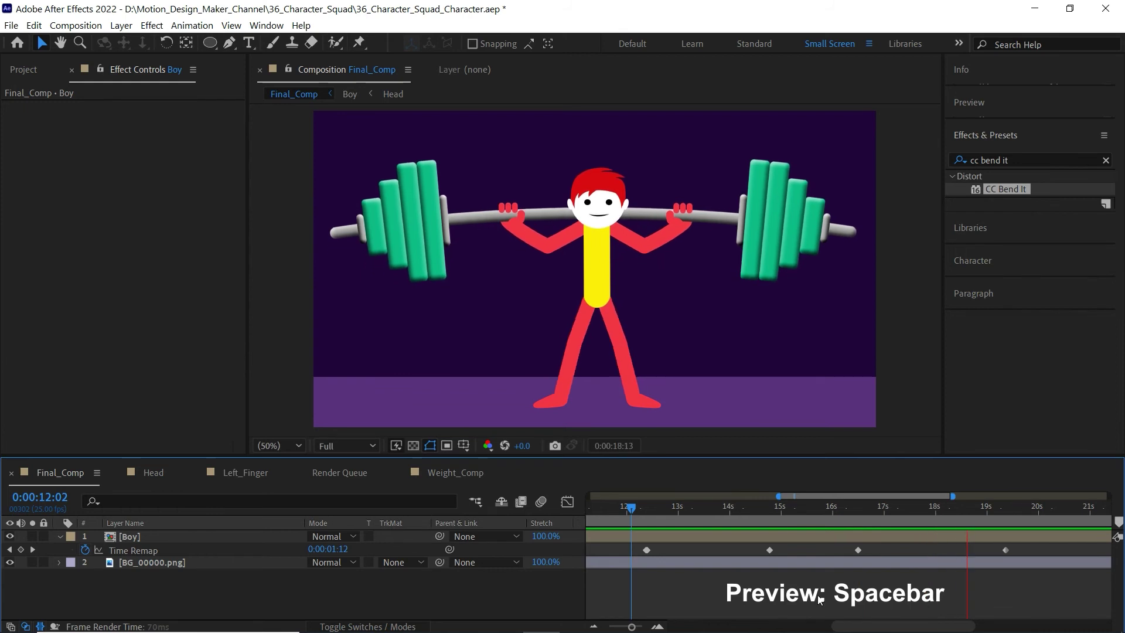
Stop the preview, end the work area near 0:00:19:09, and select Boy back at 0:00:12:10
key("minus")
key("space")
key("n")
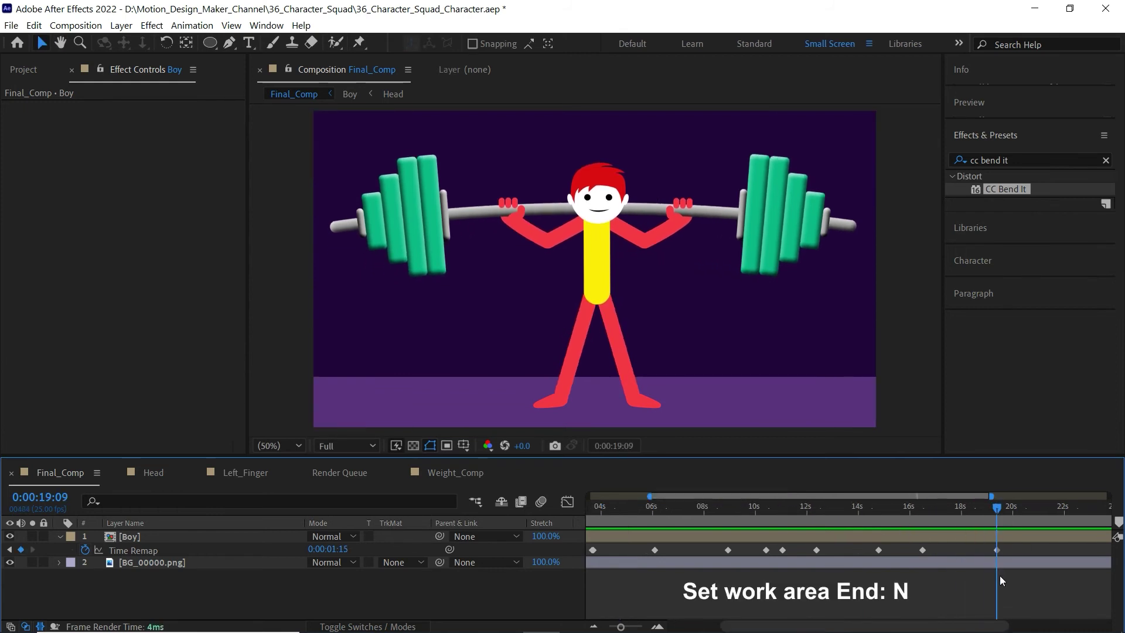
left_click_drag(984, 505, 827, 536)
left_click(828, 536)
Find CC Slant in Effects & Presets and apply it to the Boy layer
left_click(1018, 160)
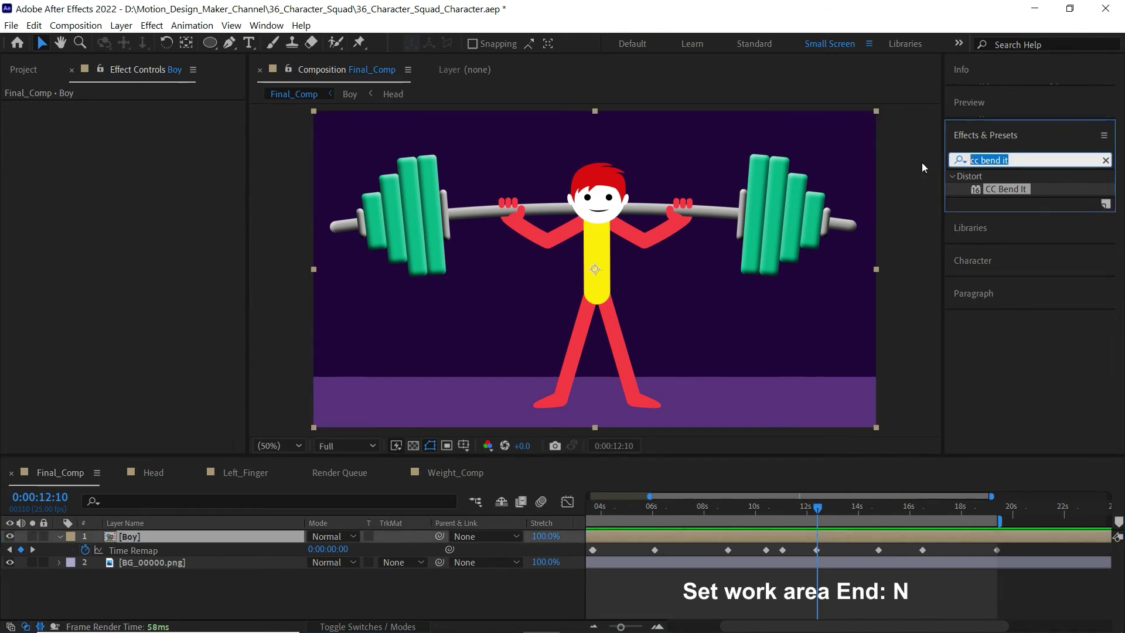
type("slant")
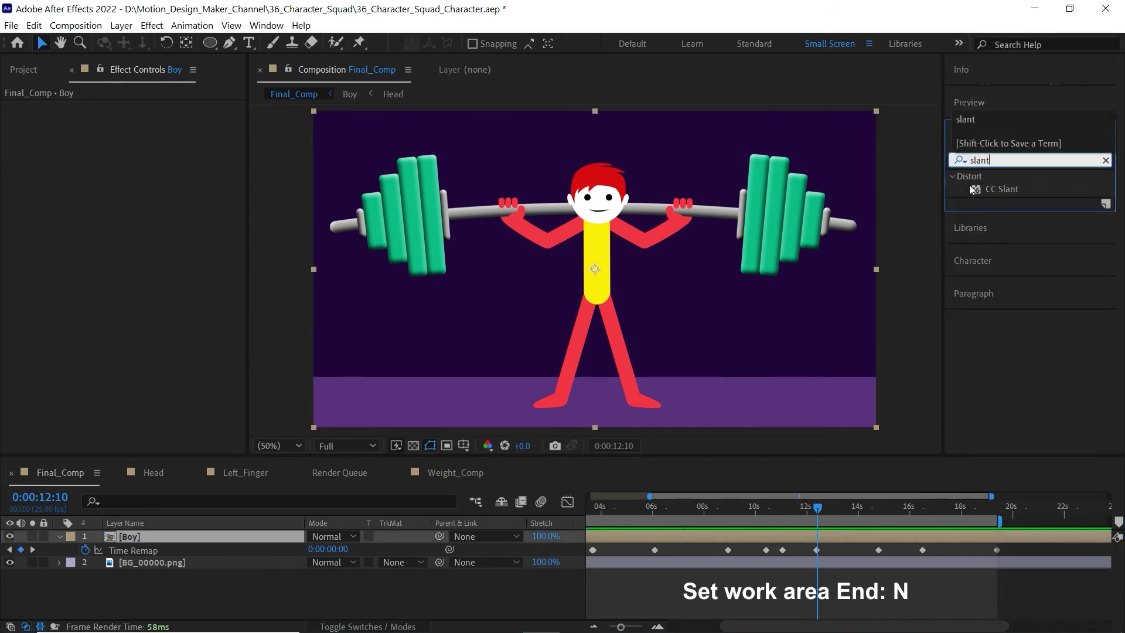
left_click_drag(970, 189, 859, 538)
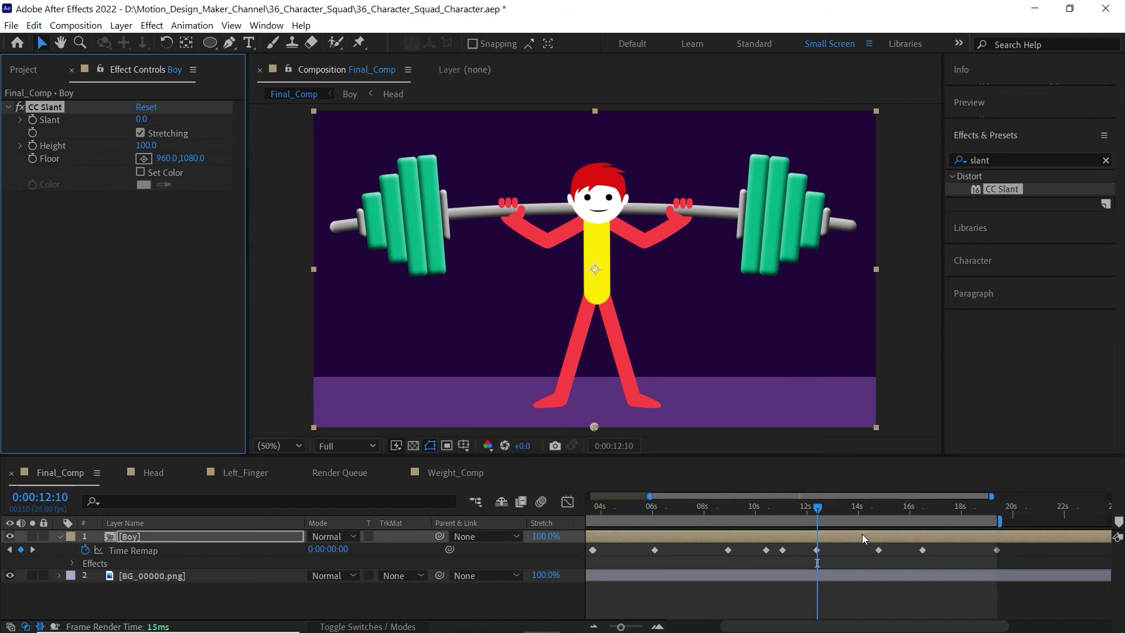
Pick the CC Slant Floor point at the character's feet, giving 962, 998
left_click(144, 158)
left_click(595, 403)
left_click(837, 554)
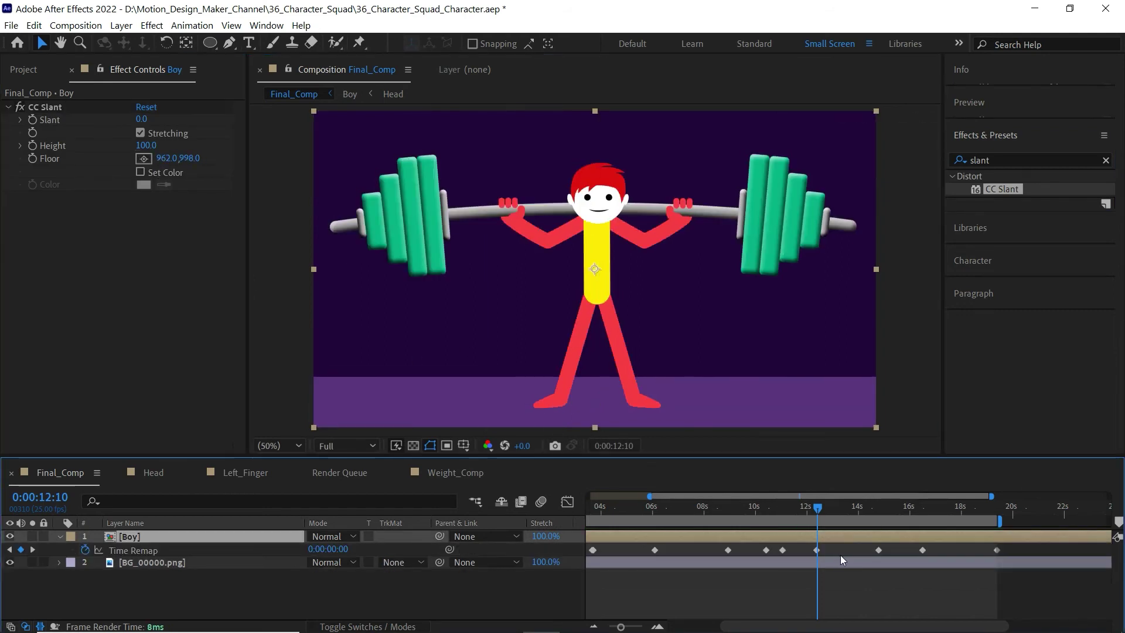
left_click(35, 120)
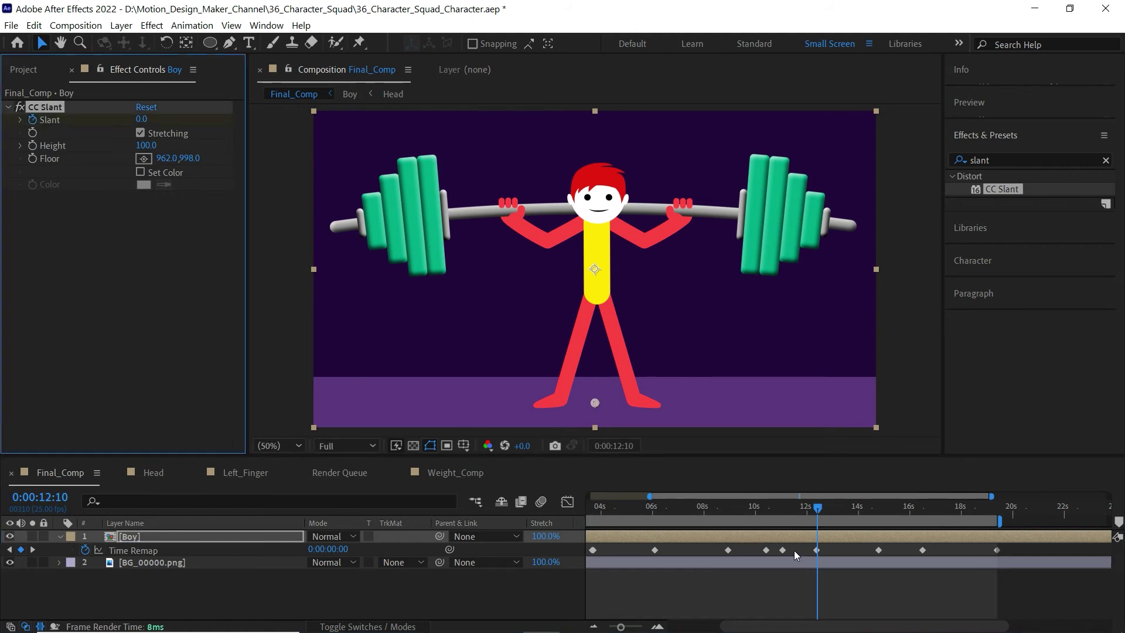
Reveal the Boy layer's properties and enable the CC Slant stopwatch at 0:00:12:12
key("u")
key("semicolon")
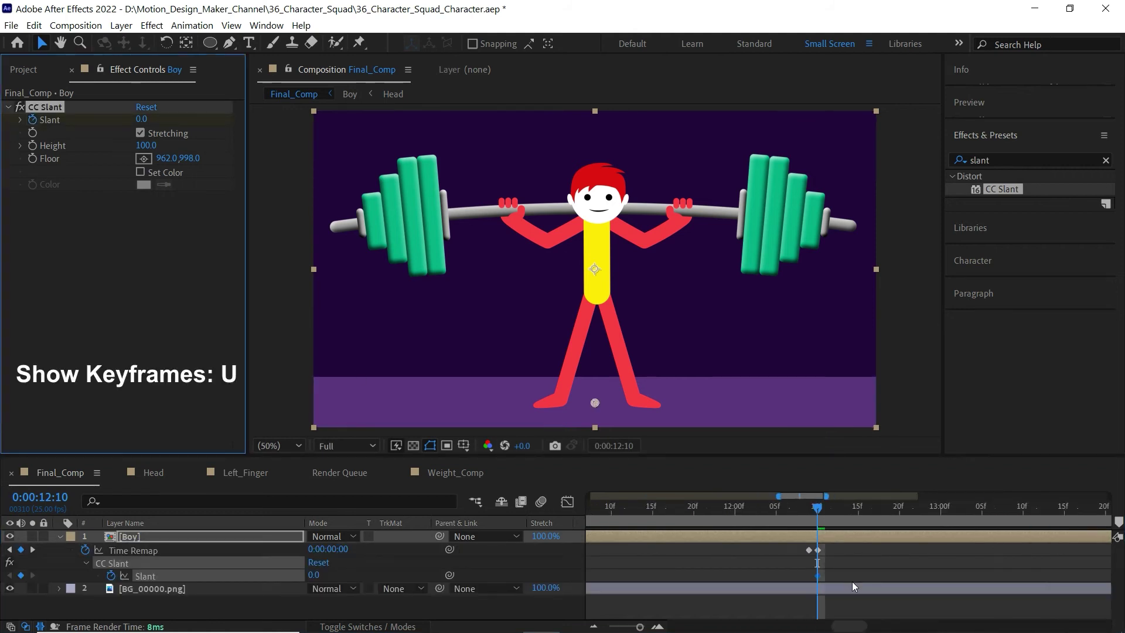
left_click(852, 583)
left_click(837, 535)
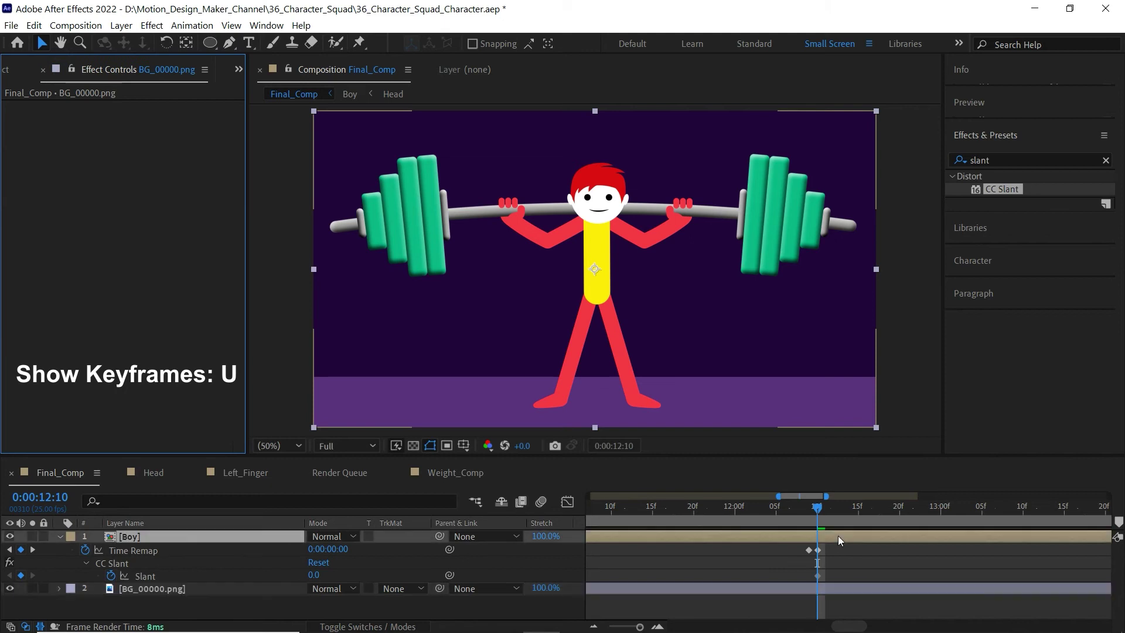
key("Page_Up")
left_click(31, 564)
key("Page_Down")
key("Page_Down")
key("Page_Down")
left_click(21, 575)
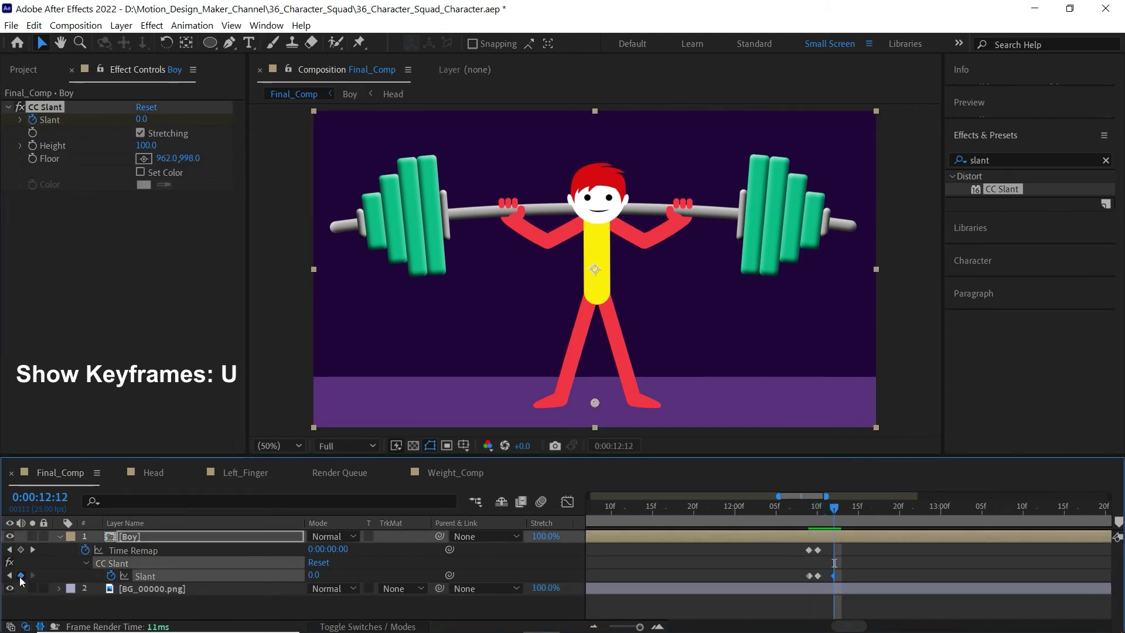
key("Page_Down")
key("Page_Down")
key("Page_Up")
key("Page_Up")
key("Page_Up")
key("Page_Up")
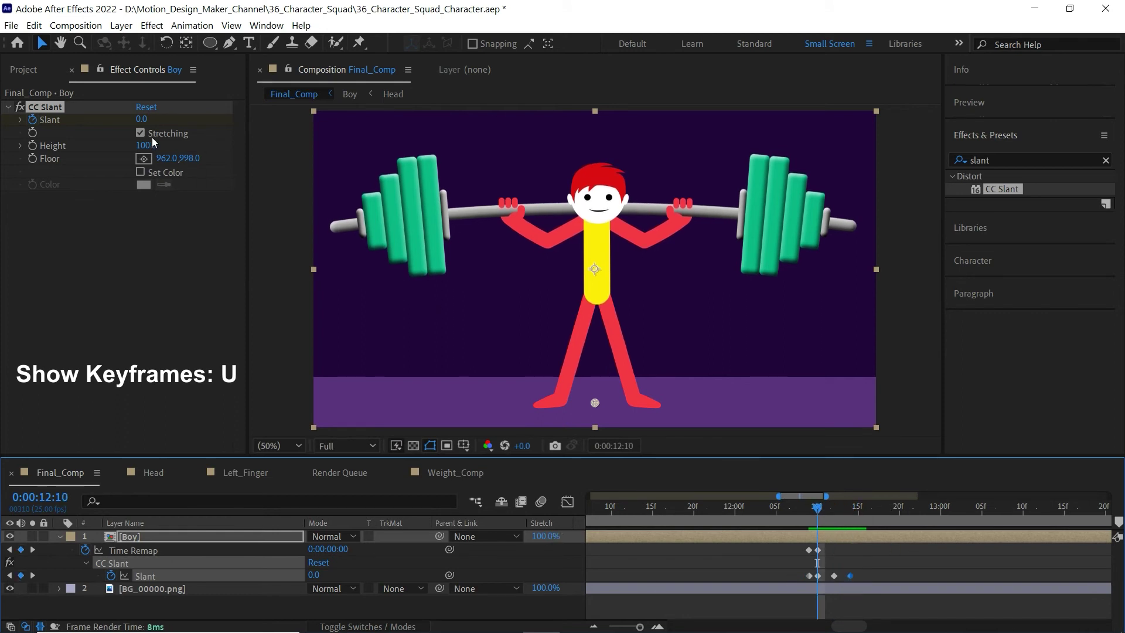
key("Page_Down")
key("Page_Down")
Key Slant at 0.5 on 0:00:12:12 and -0.5 on 0:00:12:14
left_click(141, 118)
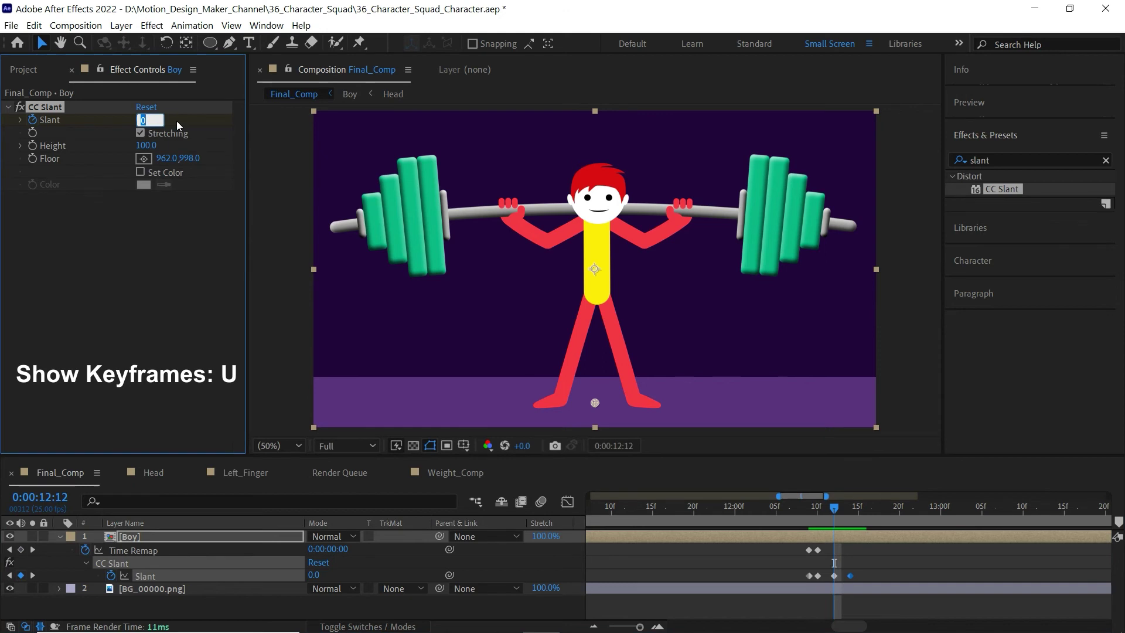
type("5")
key("Return")
left_click(141, 119)
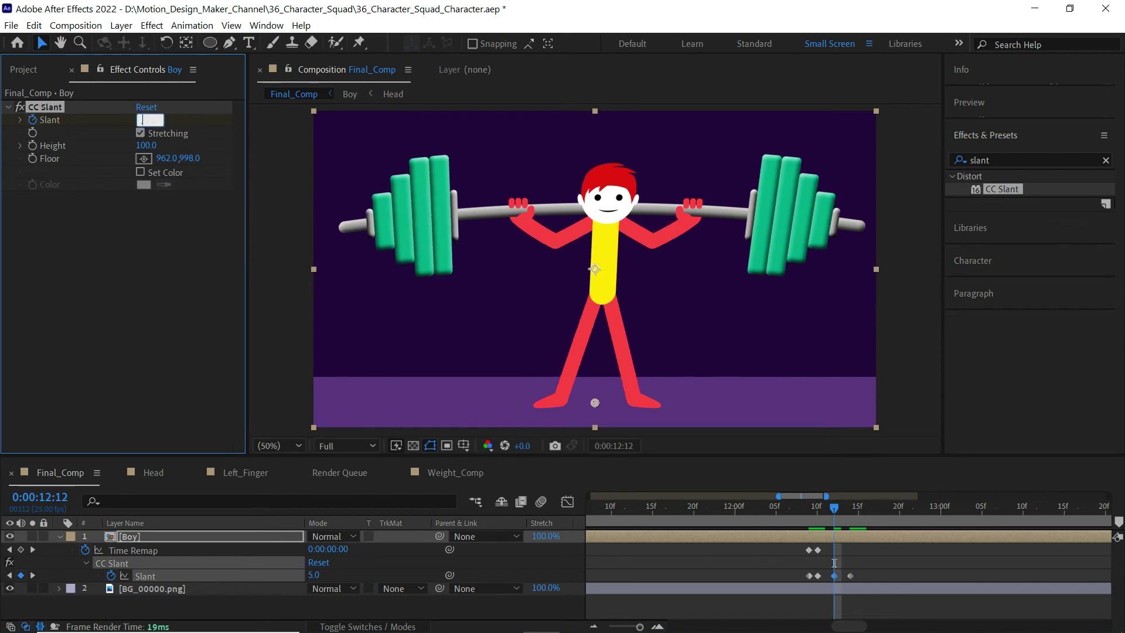
type("0.5")
key("Return")
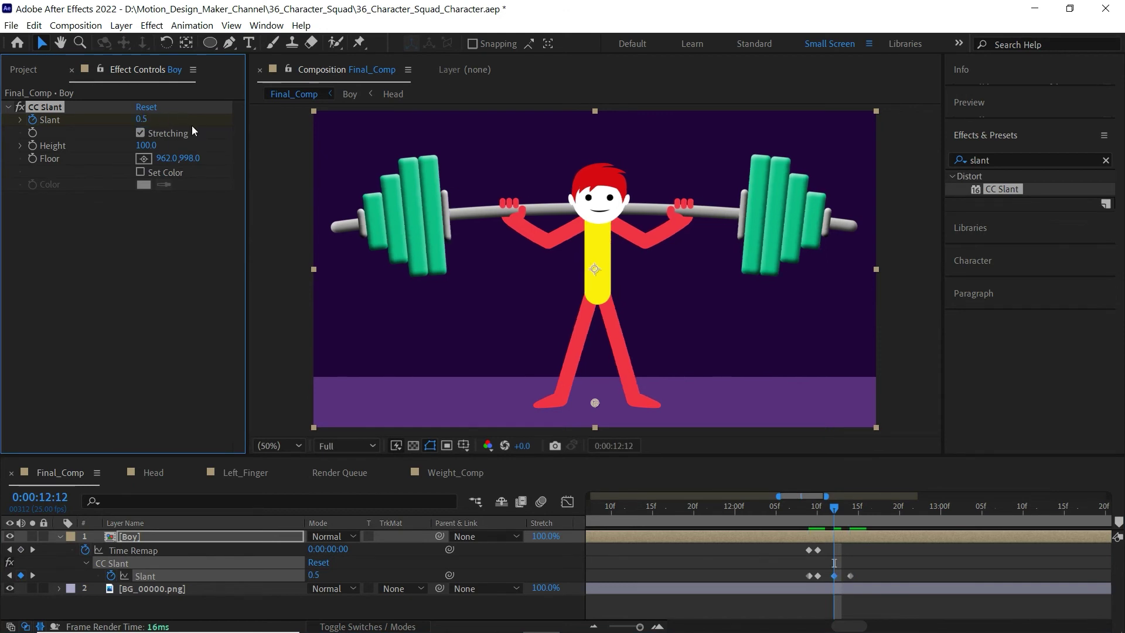
left_click(851, 514)
left_click(141, 120)
type("-5")
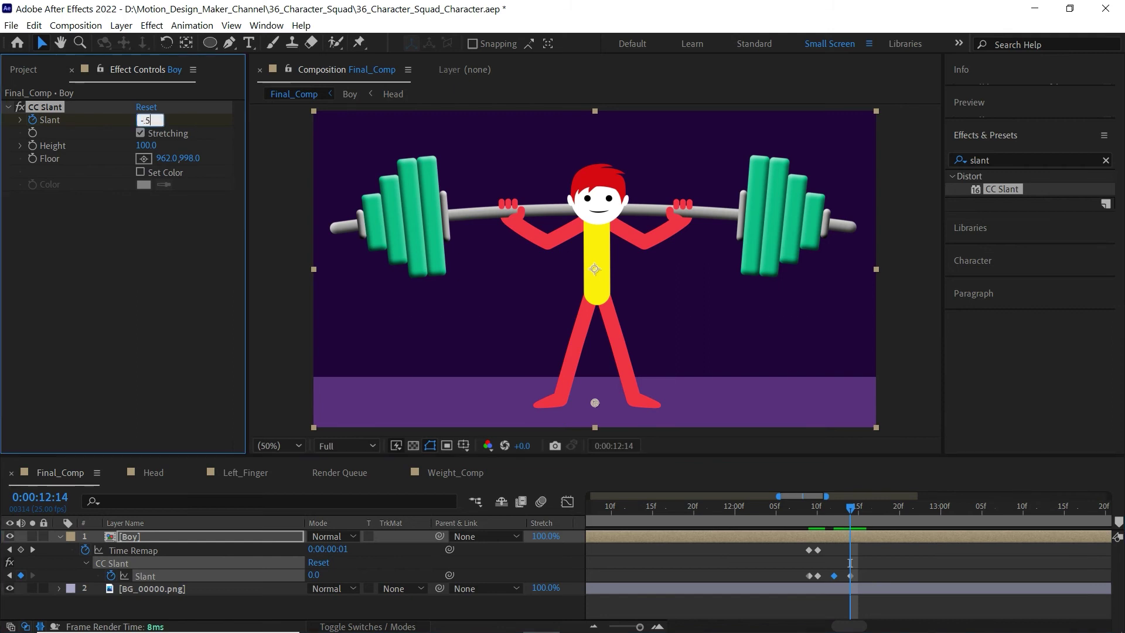
key("Return")
left_click_drag(839, 513, 850, 520)
Copy the 0.5 Slant keyframe onto 0:00:12:16
left_click(834, 575)
key("Page_Down")
key("Page_Down")
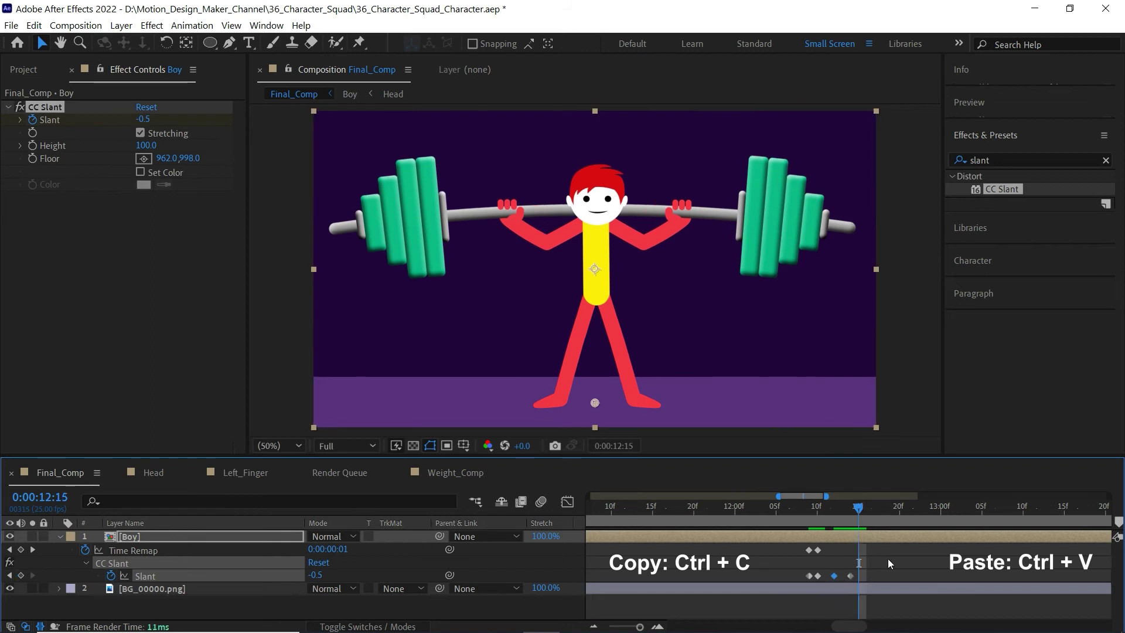
key("ctrl+c")
key("ctrl+v")
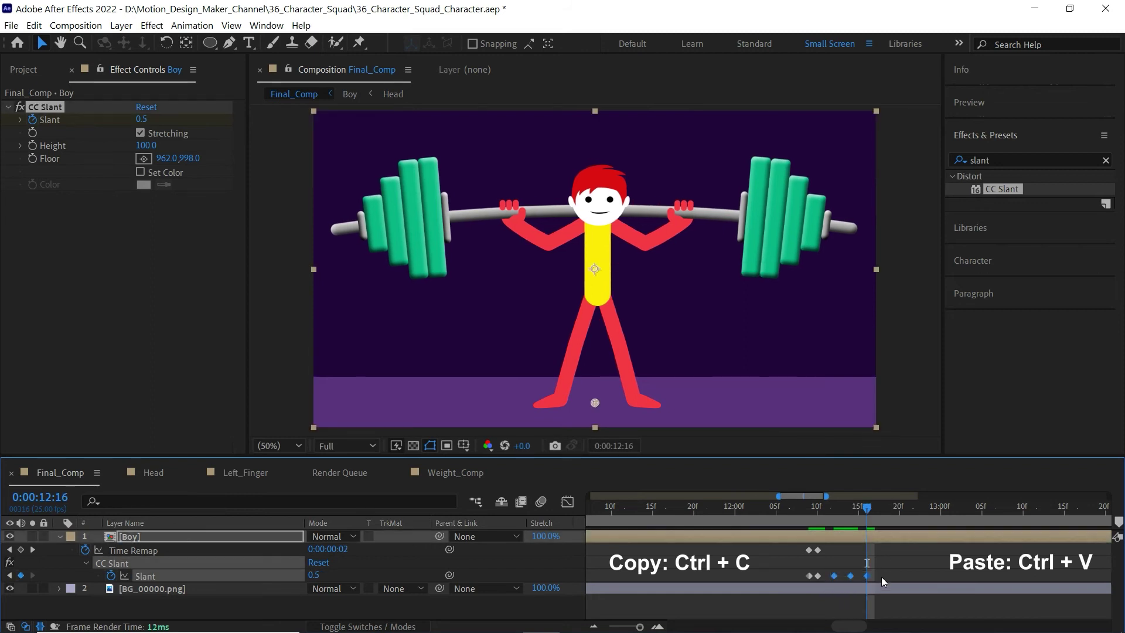
key("minus")
key("equal")
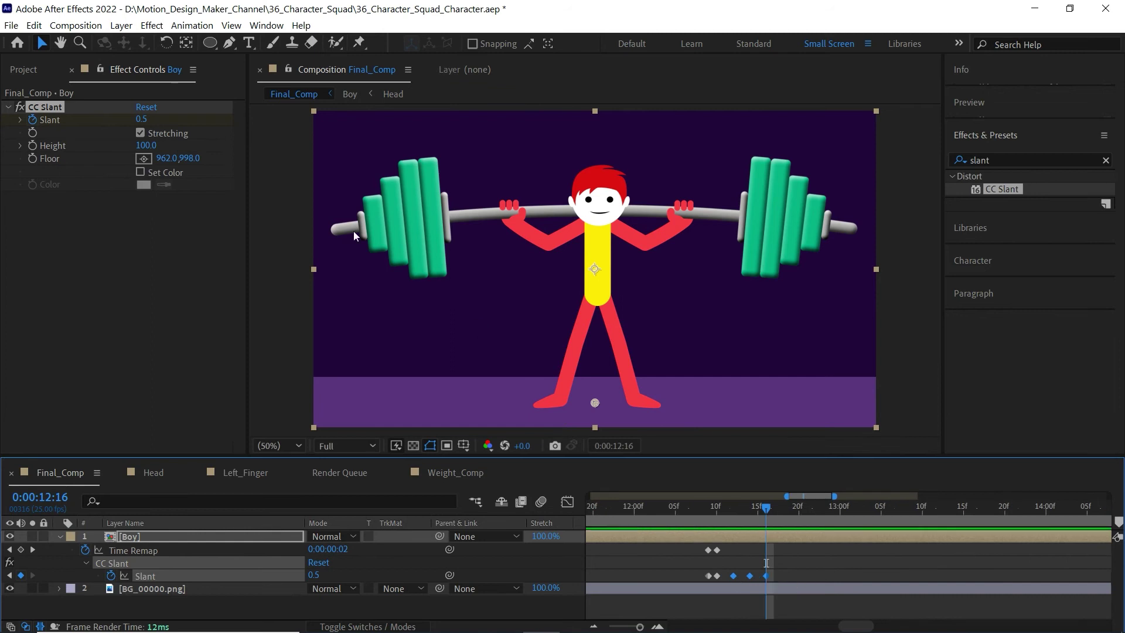
Copy the selected Slant keyframes and paste them after the current time
left_click(33, 26)
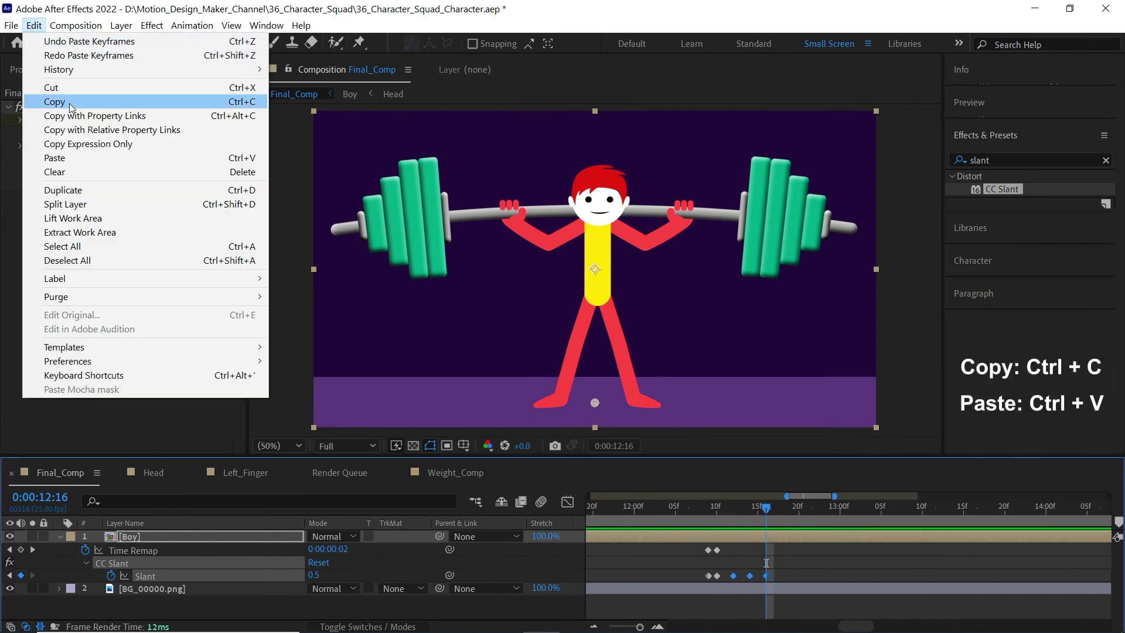
left_click(47, 100)
left_click(806, 582)
key("ctrl+v")
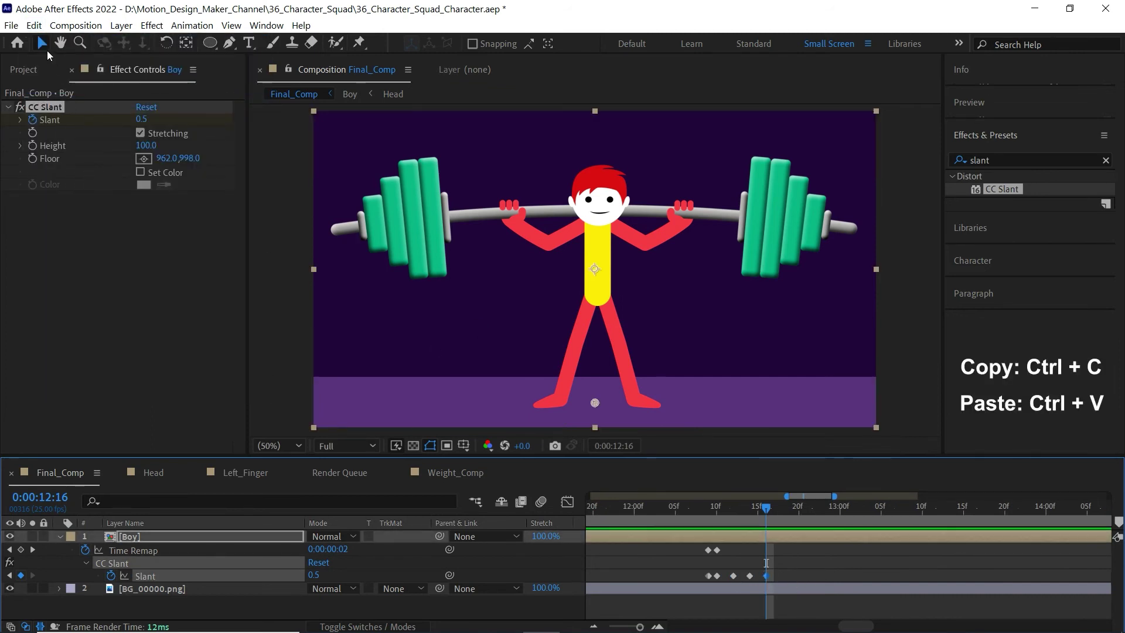
left_click(34, 26)
left_click(58, 156)
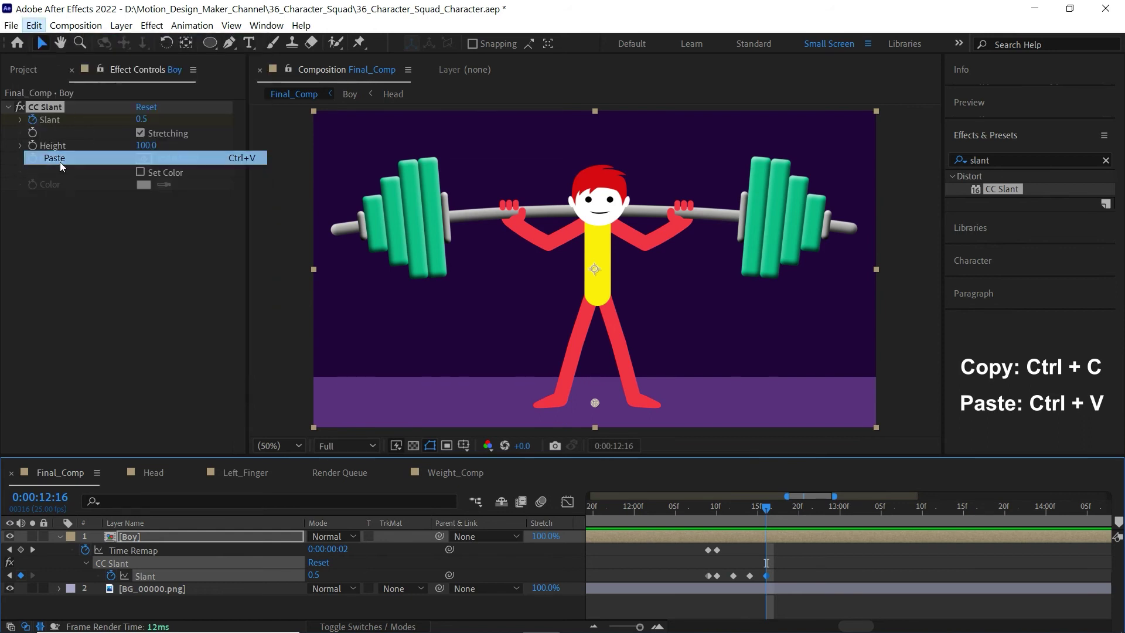
Copy the whole run of Slant keyframes and paste it at 0:00:12:20
left_click_drag(821, 569, 732, 582)
left_click(34, 25)
left_click(54, 101)
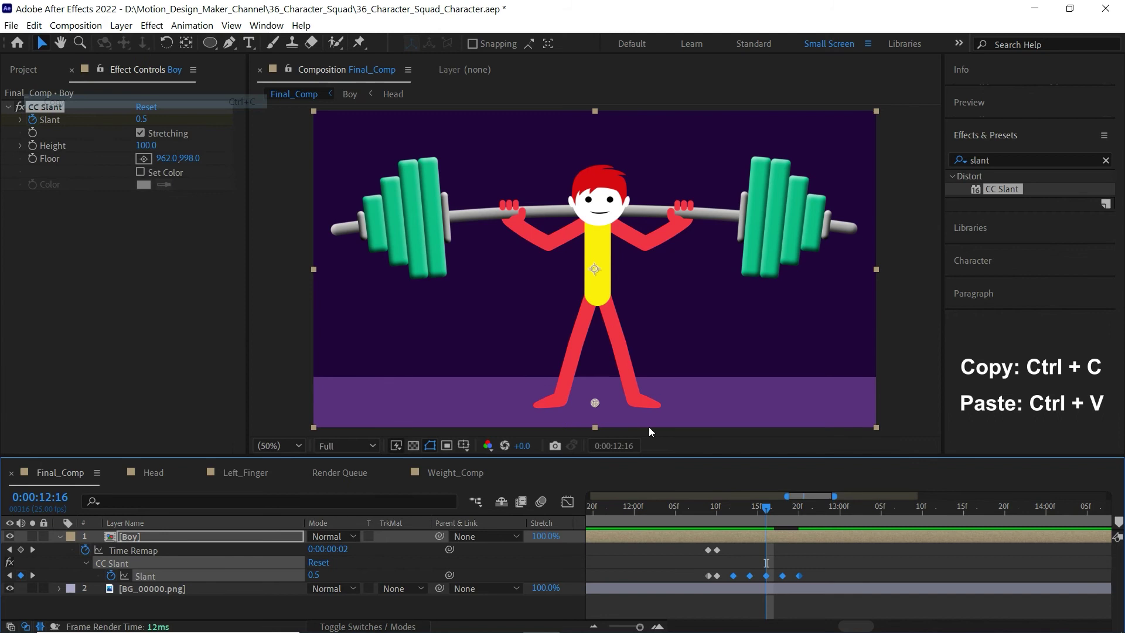
left_click(798, 507)
left_click(799, 576)
left_click(100, 106)
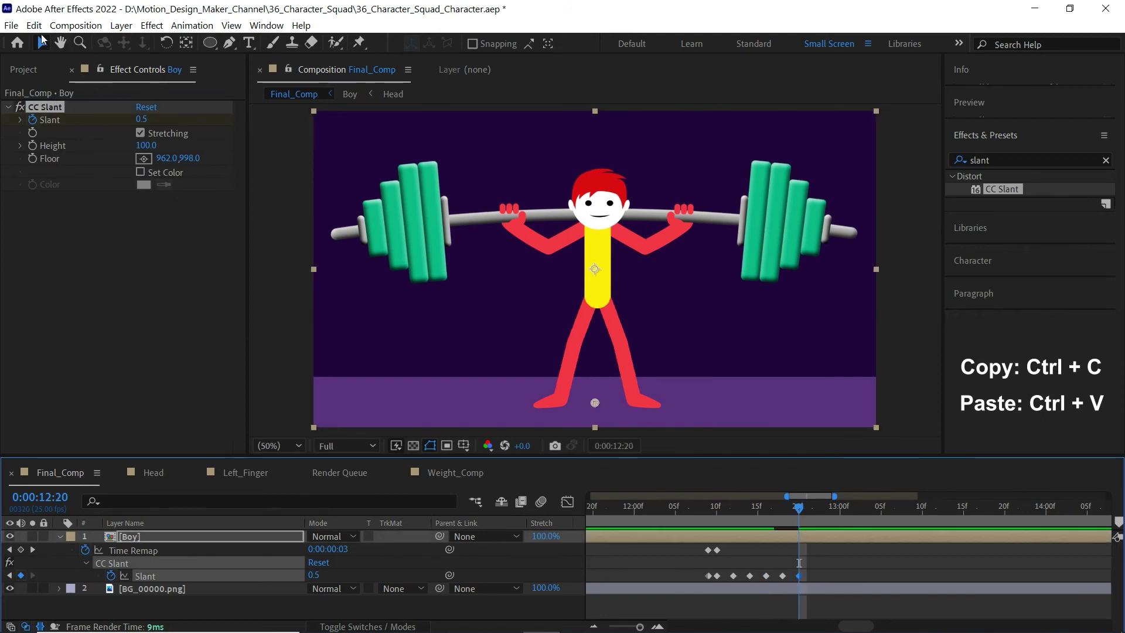
left_click(34, 25)
left_click(41, 158)
Copy the extended Slant keyframe run and paste it at 0:00:13:03
left_click(732, 507)
left_click_drag(878, 572, 733, 577)
left_click_drag(736, 510, 870, 544)
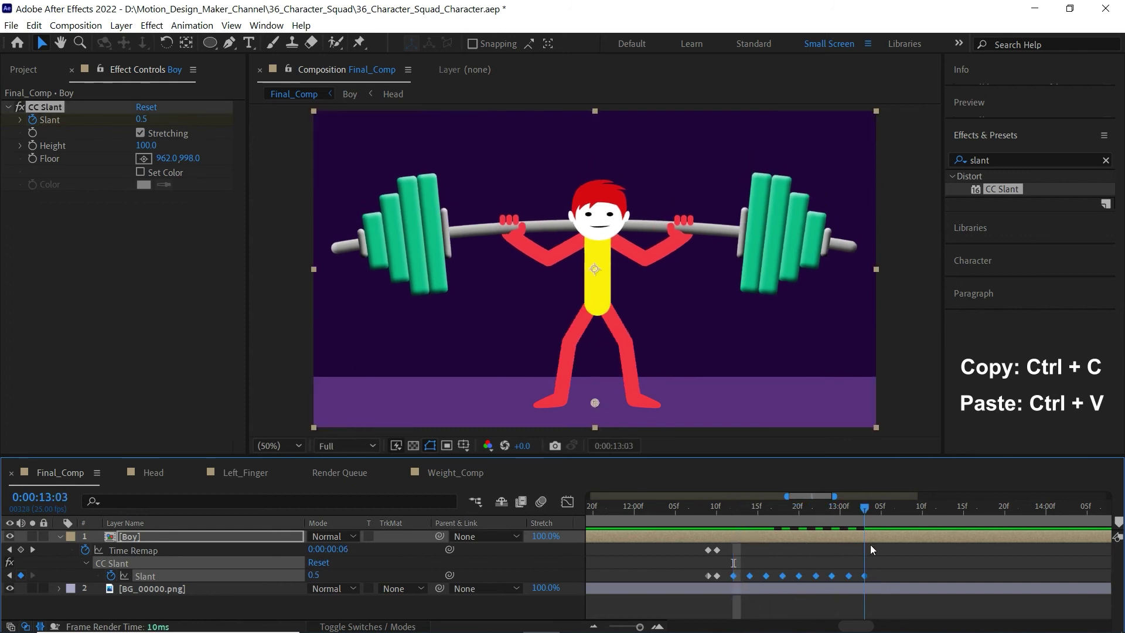
left_click(33, 24)
left_click(54, 101)
left_click(33, 24)
left_click(54, 158)
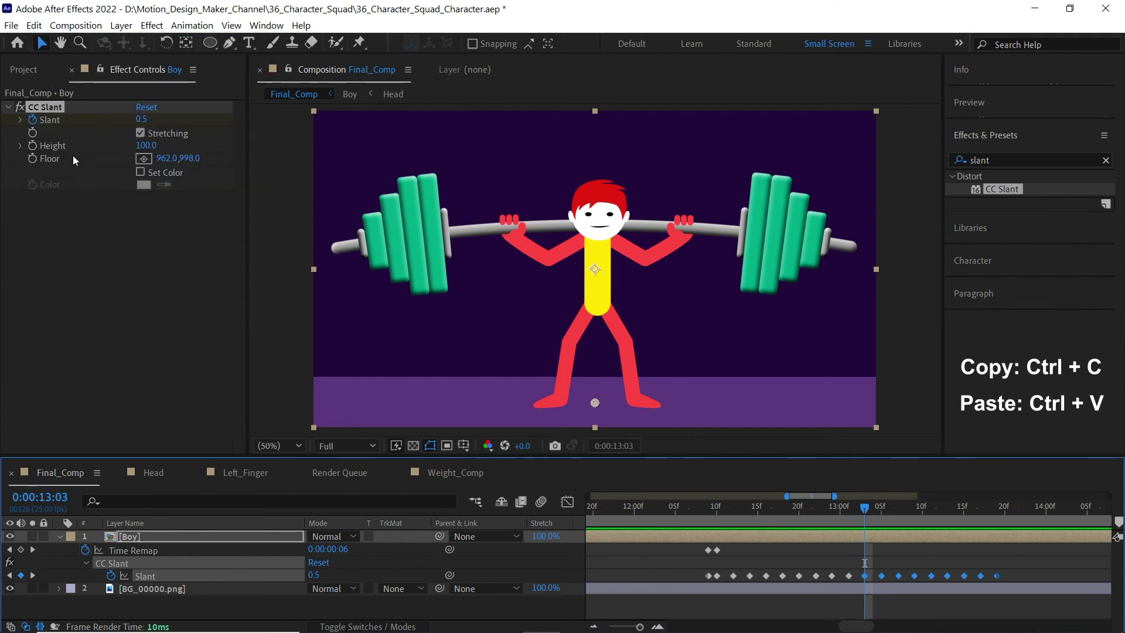
Paste the Slant keyframes again at 0:00:13:19
scroll(851, 567, "down", 2)
left_click_drag(850, 567, 829, 567)
left_click(803, 511)
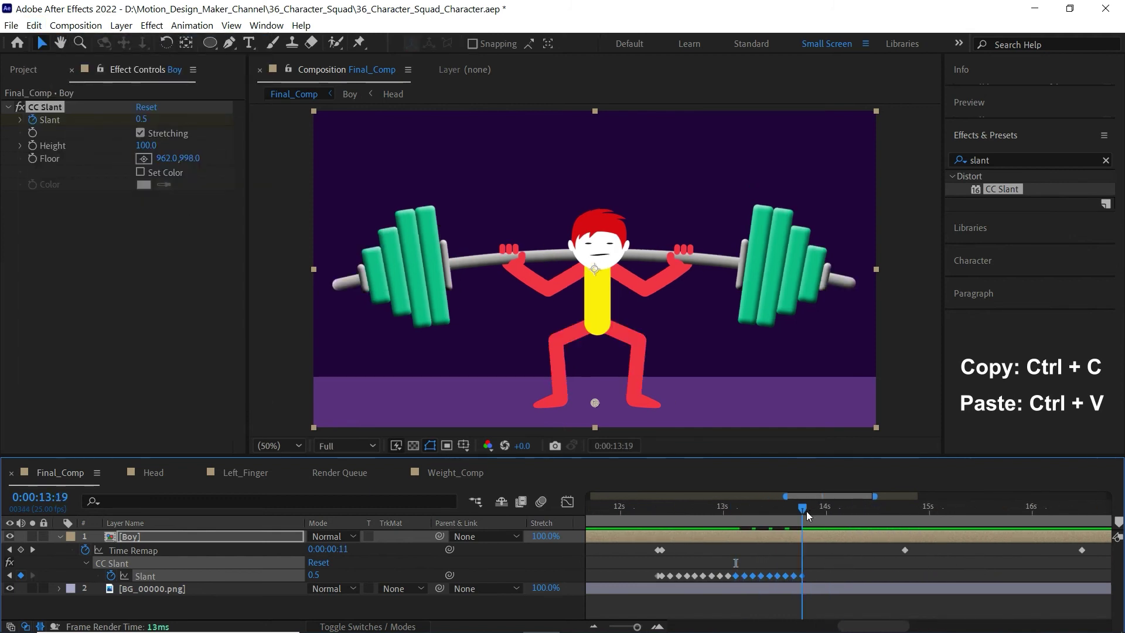
left_click(33, 25)
left_click(54, 157)
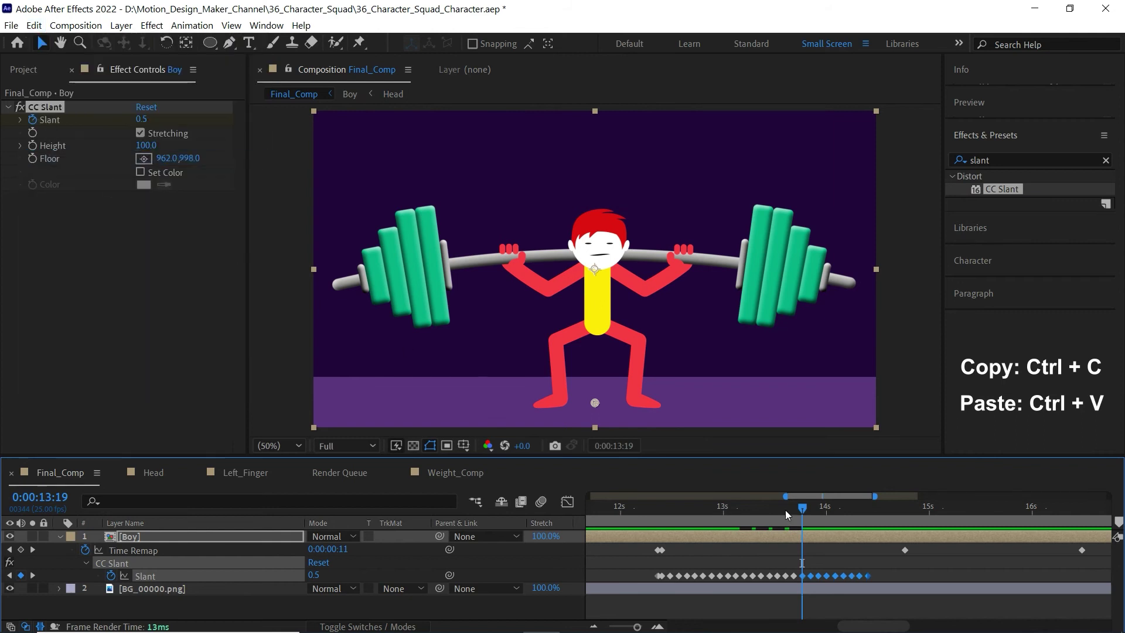
left_click(727, 507)
Preview the squat animation, stop it, and deselect the keyframes
key("space")
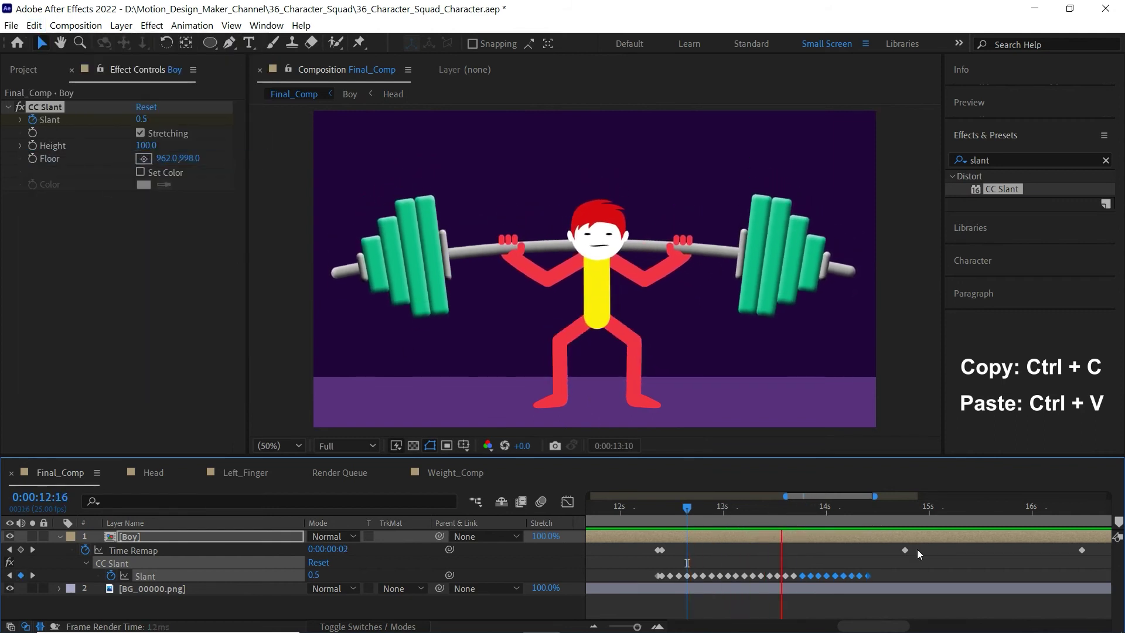
key("space")
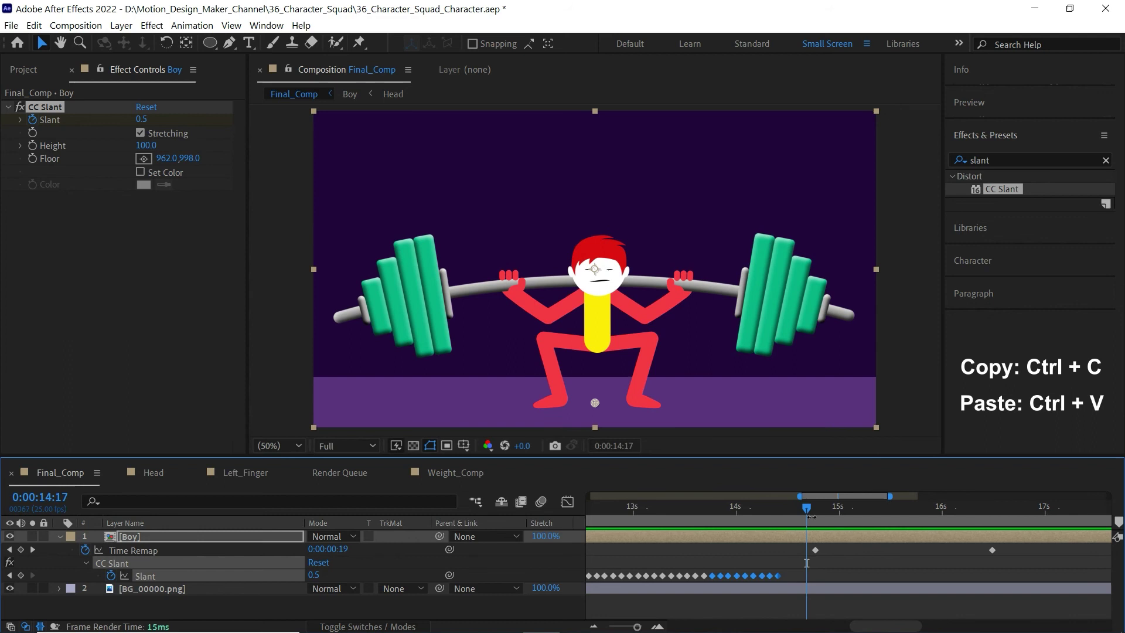
left_click(809, 564)
Key Slant at -0.7 on 0:00:14:12, then select the Slant value one frame later
key("=")
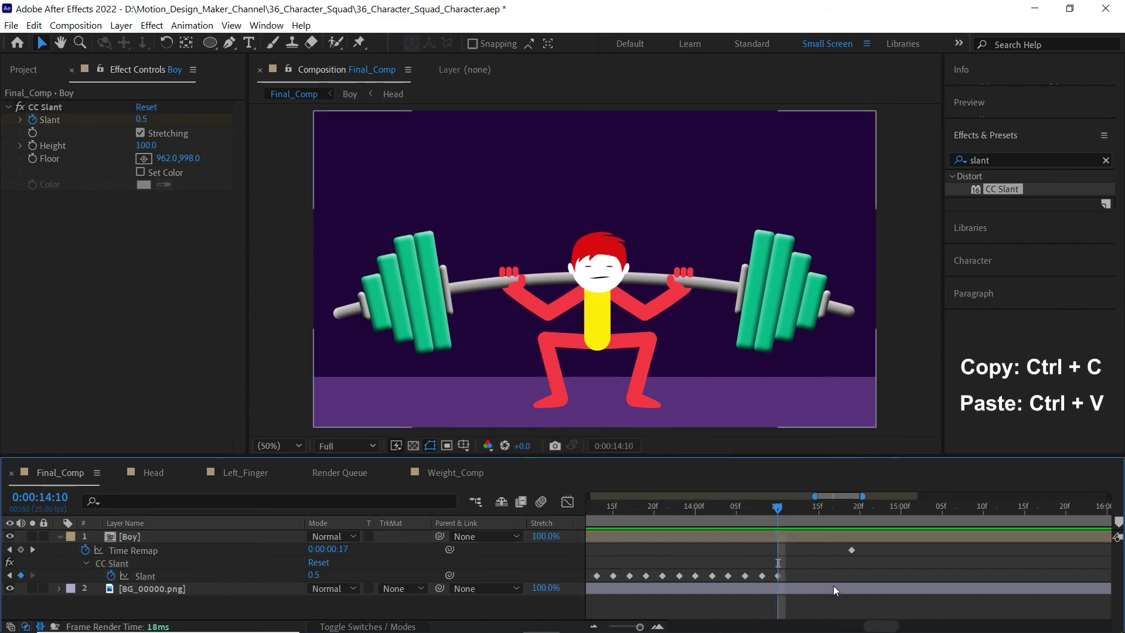
key("Page_Down")
key("Page_Down")
type("-0.7")
key("Return")
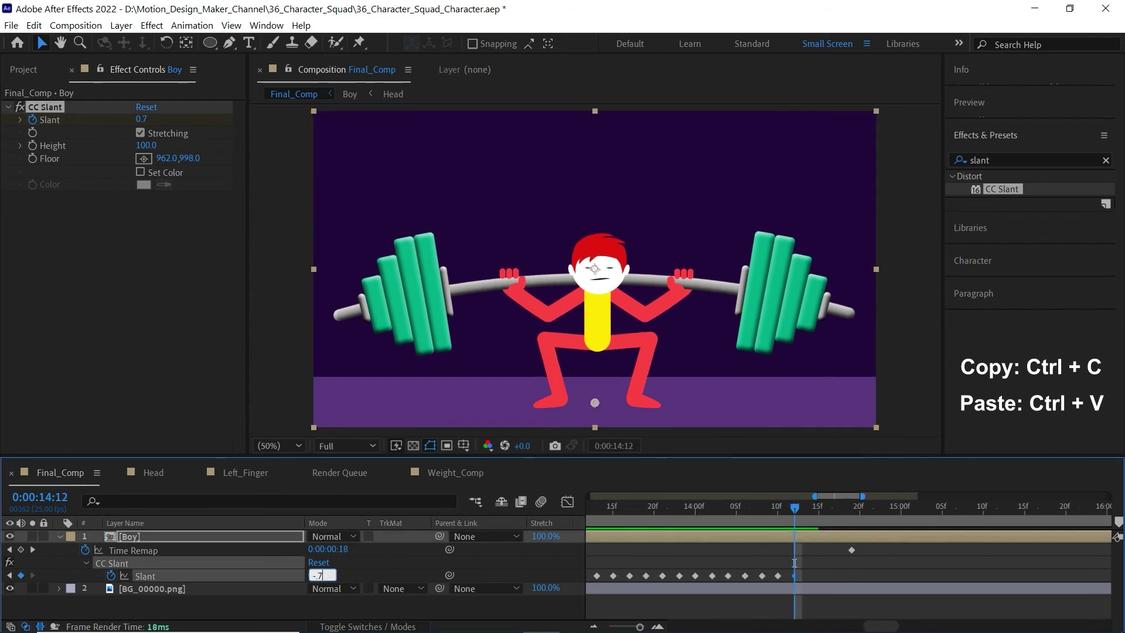
key("Page_Down")
key("Page_Down")
left_click(317, 575)
Enter a Slant of 0.7, then copy the -0.7 keyframe onto the next frame
type("0.7")
key("Return")
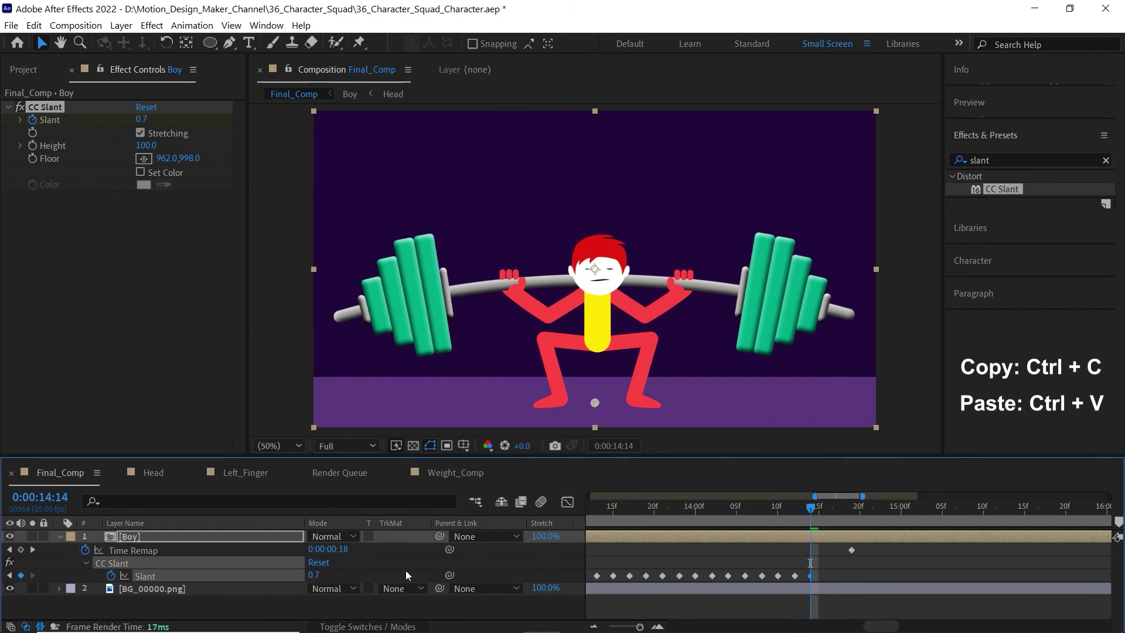
left_click(795, 575)
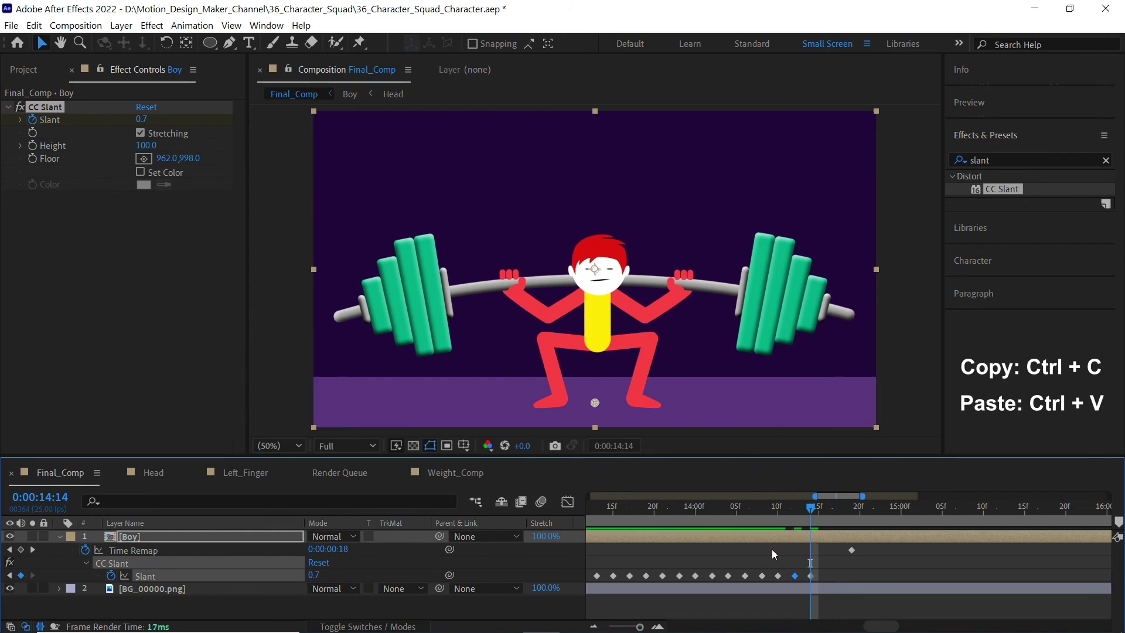
left_click(34, 25)
left_click(36, 103)
key("Page_Down")
key("Page_Down")
left_click(34, 25)
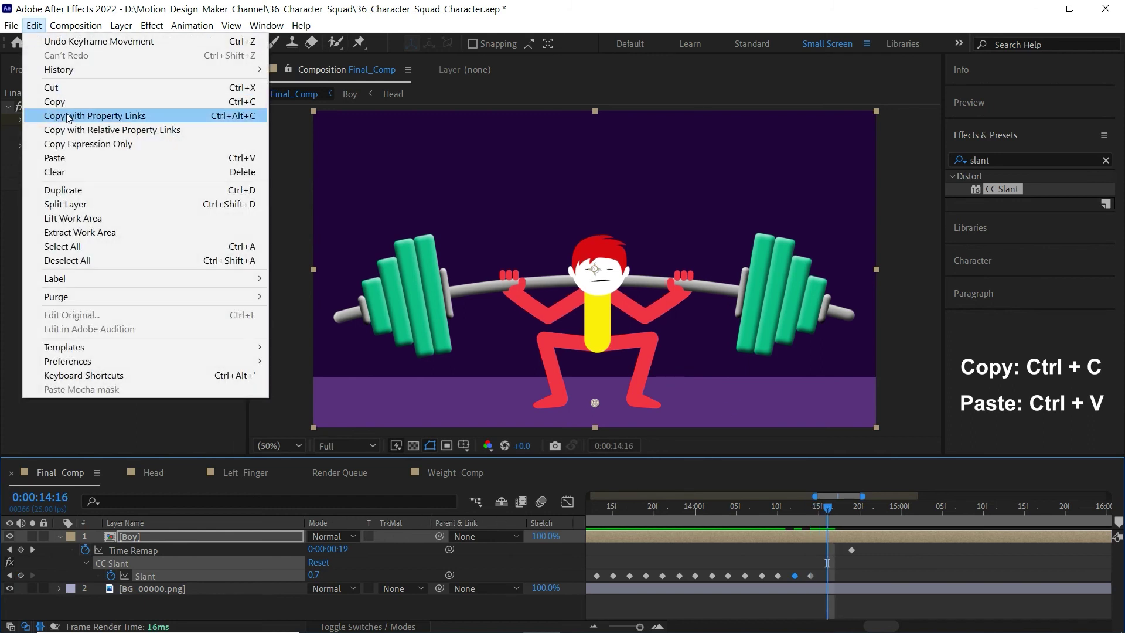
left_click(47, 157)
Copy the last three ±0.7 Slant keyframes and paste them at 0:00:14:16
scroll(853, 551, "right", 1)
left_click_drag(823, 542, 757, 578)
left_click_drag(778, 507, 752, 515)
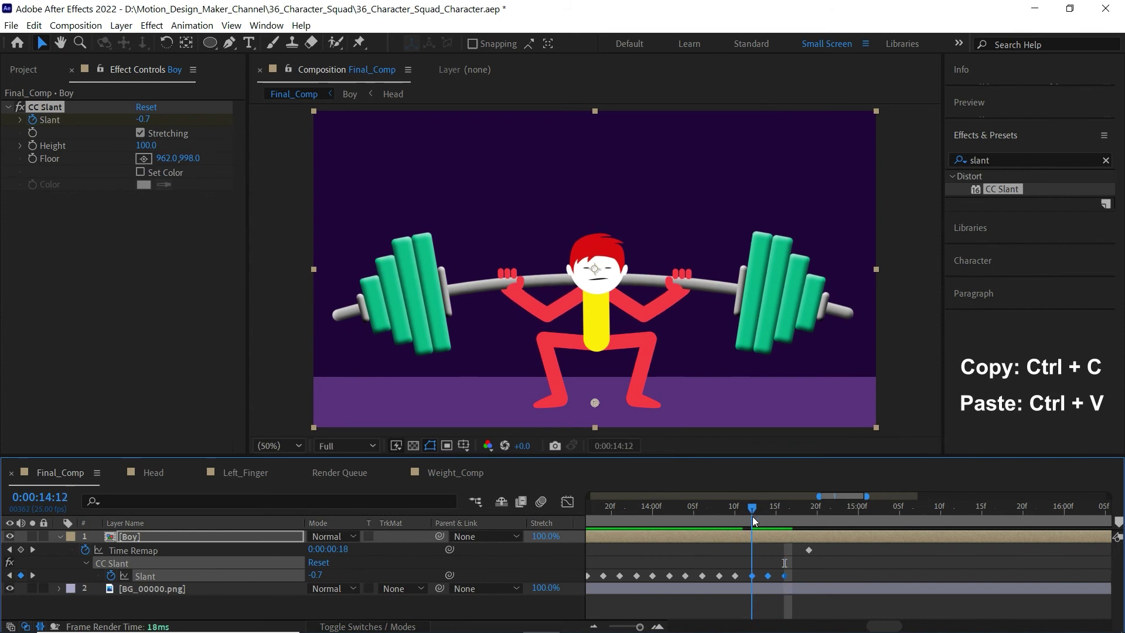
left_click(34, 26)
left_click(74, 102)
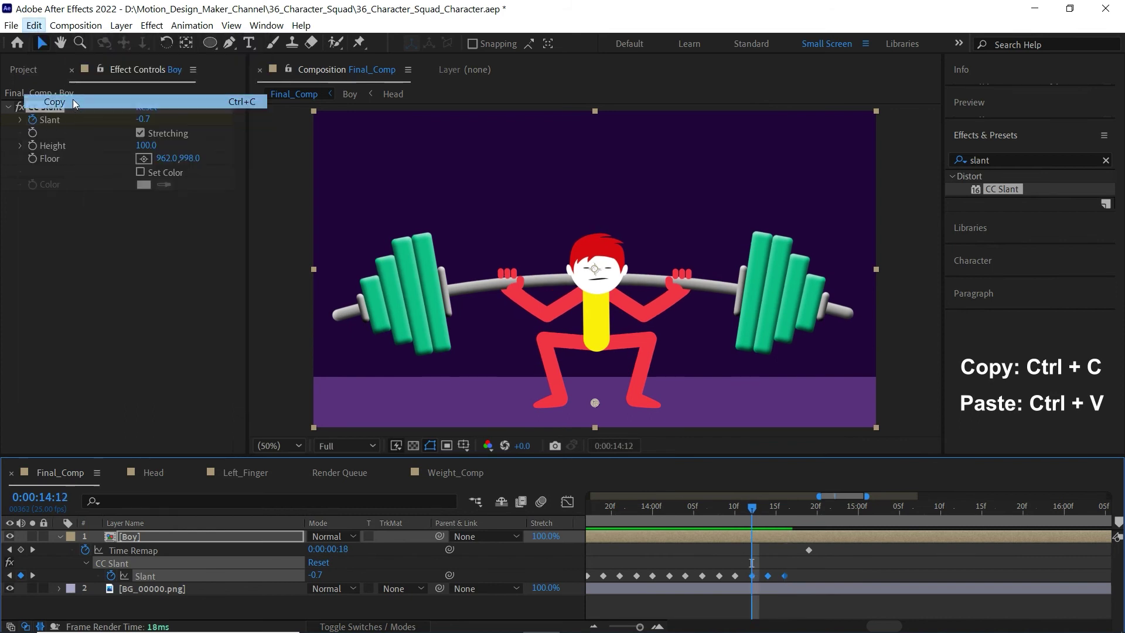
left_click(788, 505)
left_click(35, 26)
left_click(65, 159)
Paste the ±0.7 Slant keyframes at 14:20, then copy the longer run to 14:24
left_click_drag(806, 508, 822, 516)
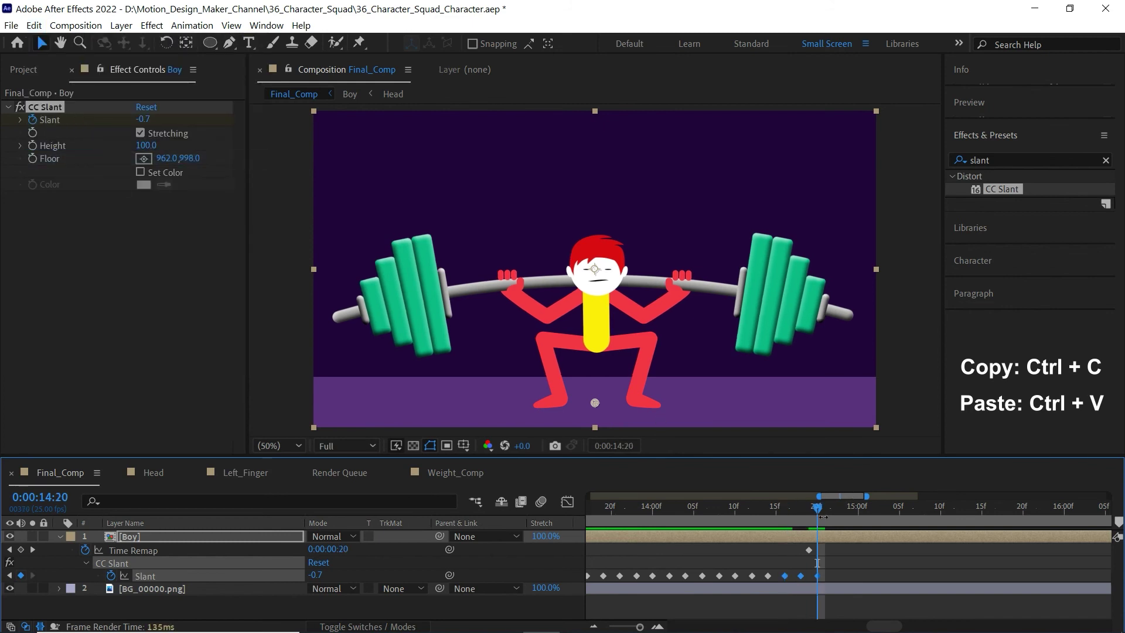
left_click(31, 25)
left_click(64, 158)
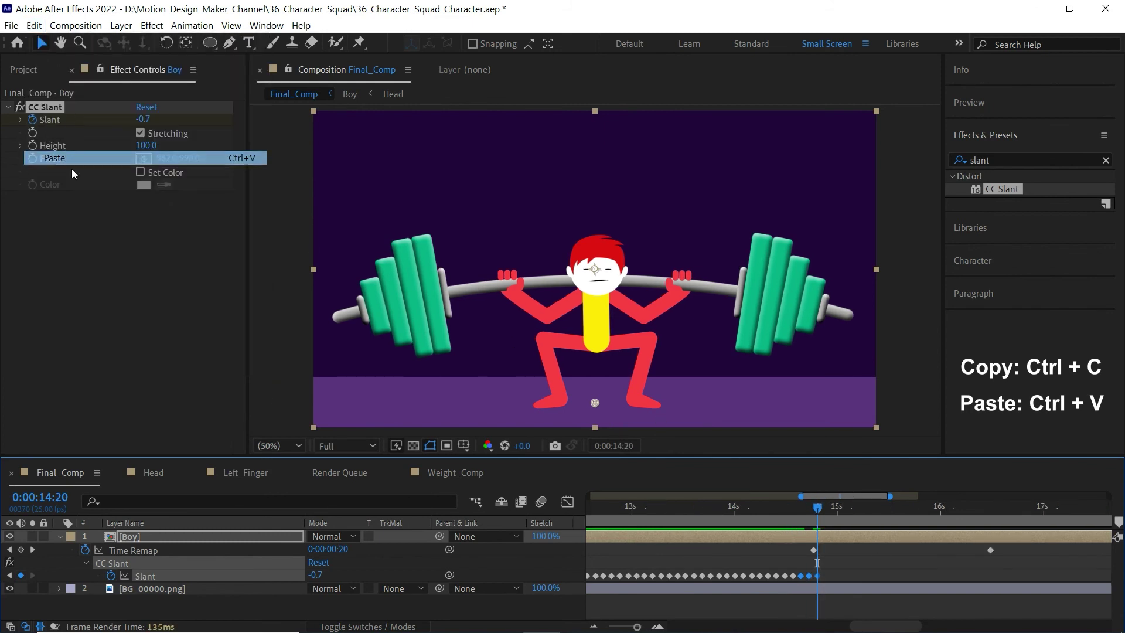
left_click_drag(819, 513, 785, 511)
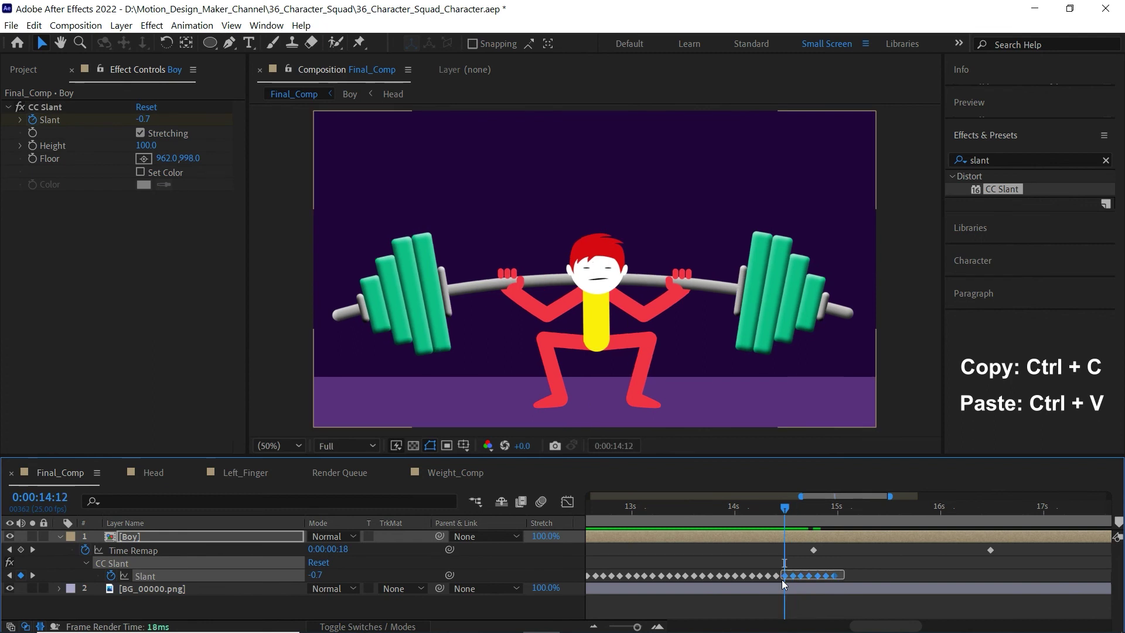
left_click(34, 25)
left_click(54, 101)
left_click_drag(792, 503, 833, 508)
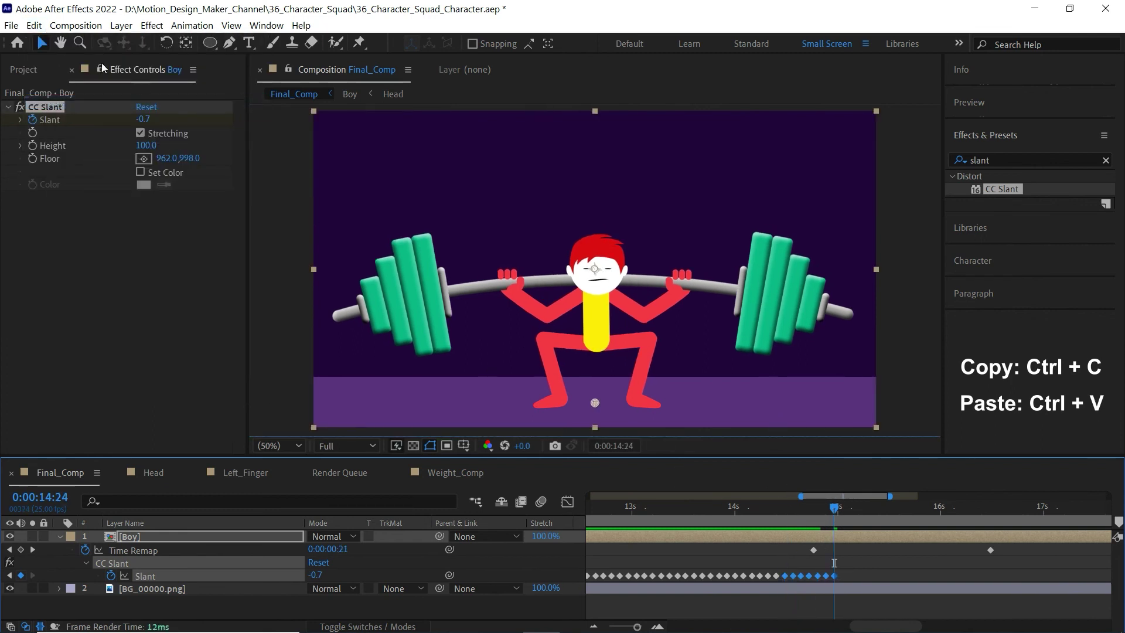
left_click(34, 25)
left_click(60, 159)
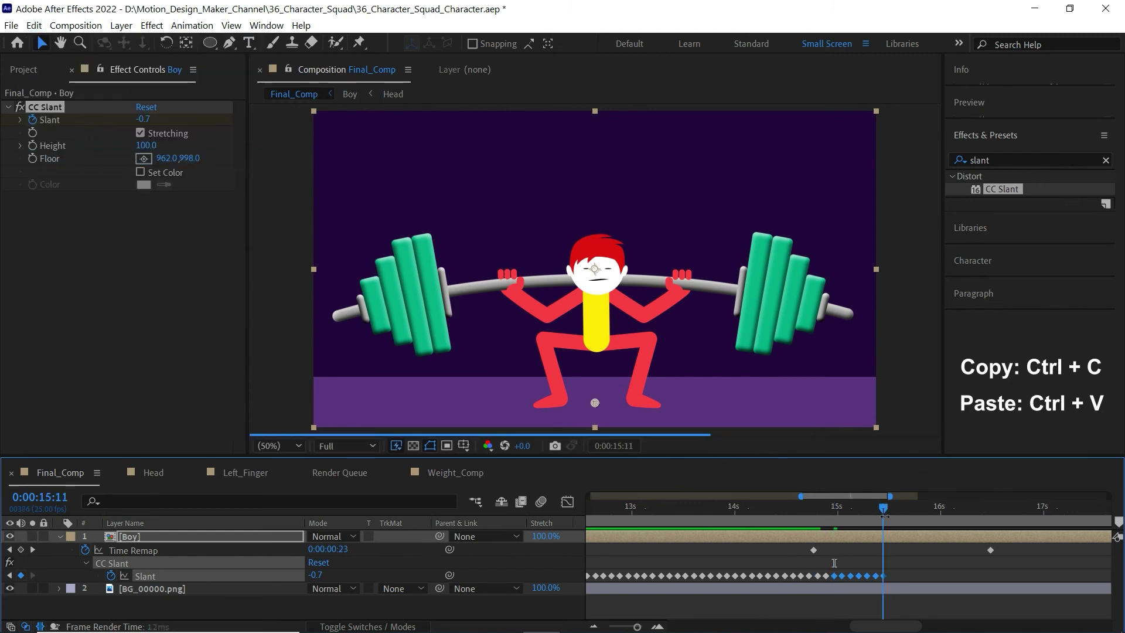
Paste further runs of Slant keyframes at 15:11, 15:23 and 16:10
left_click(34, 26)
left_click(60, 159)
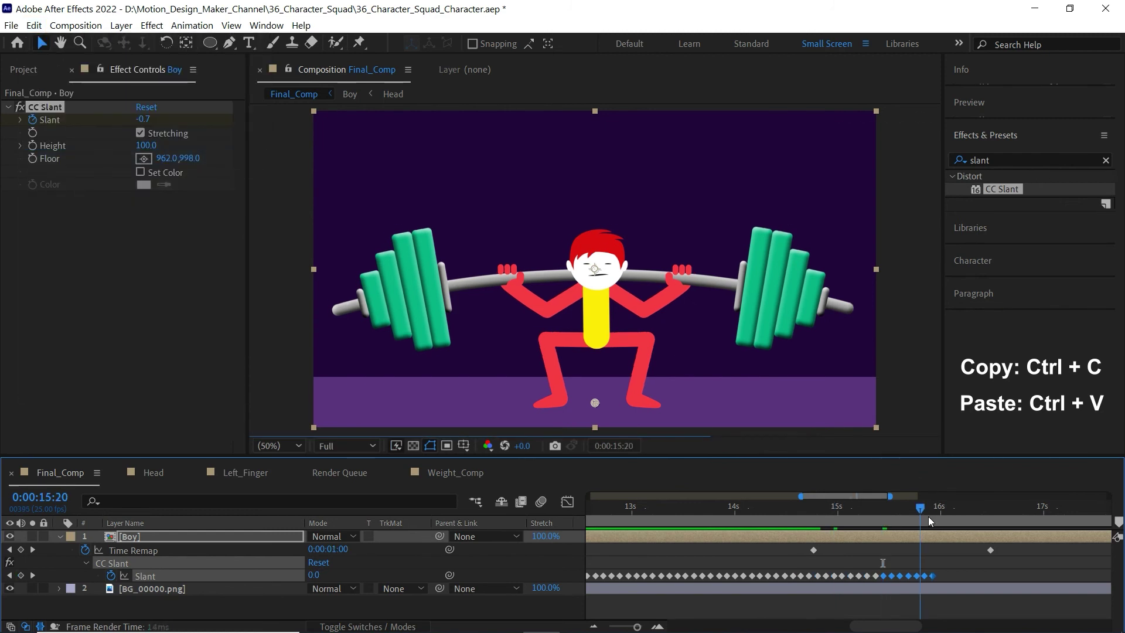
left_click_drag(928, 520, 932, 520)
left_click(42, 27)
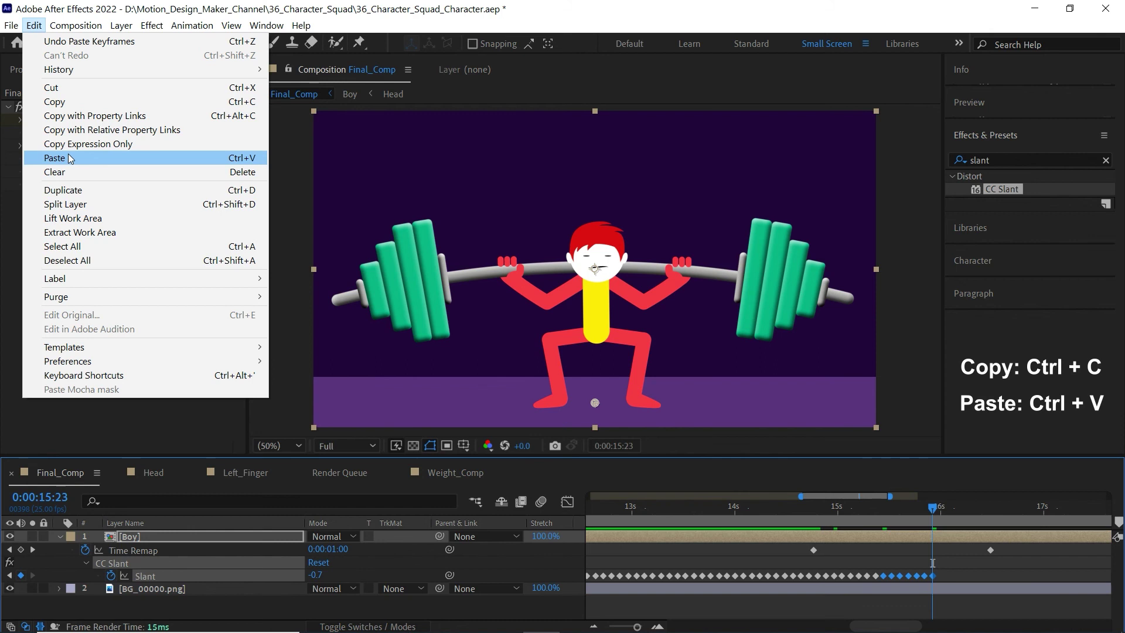
left_click(69, 158)
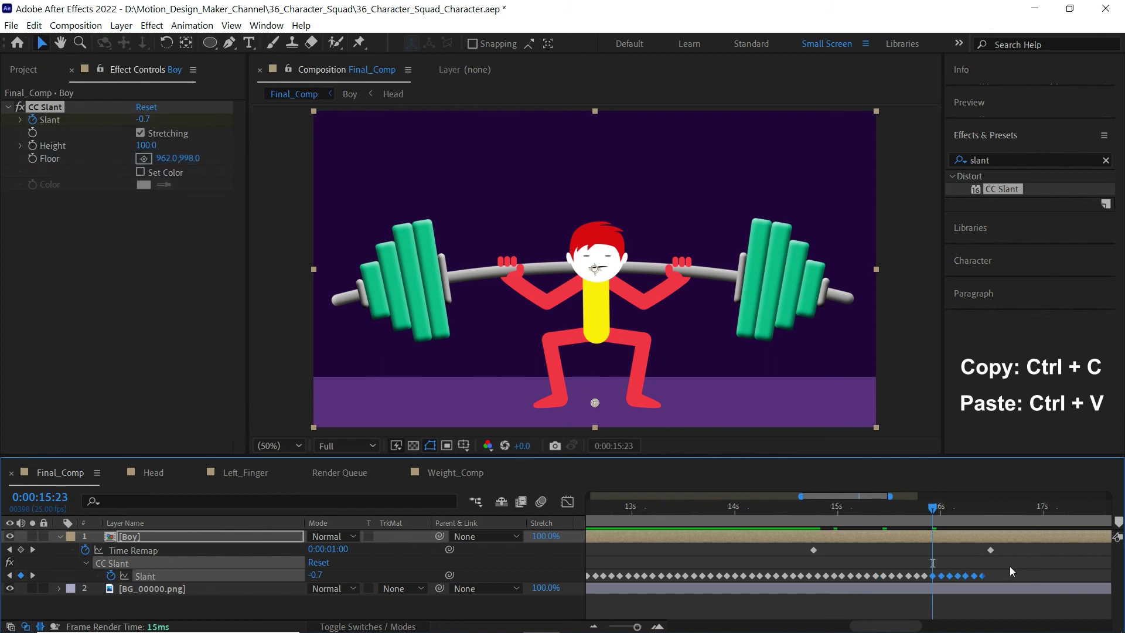
left_click_drag(873, 512, 858, 510)
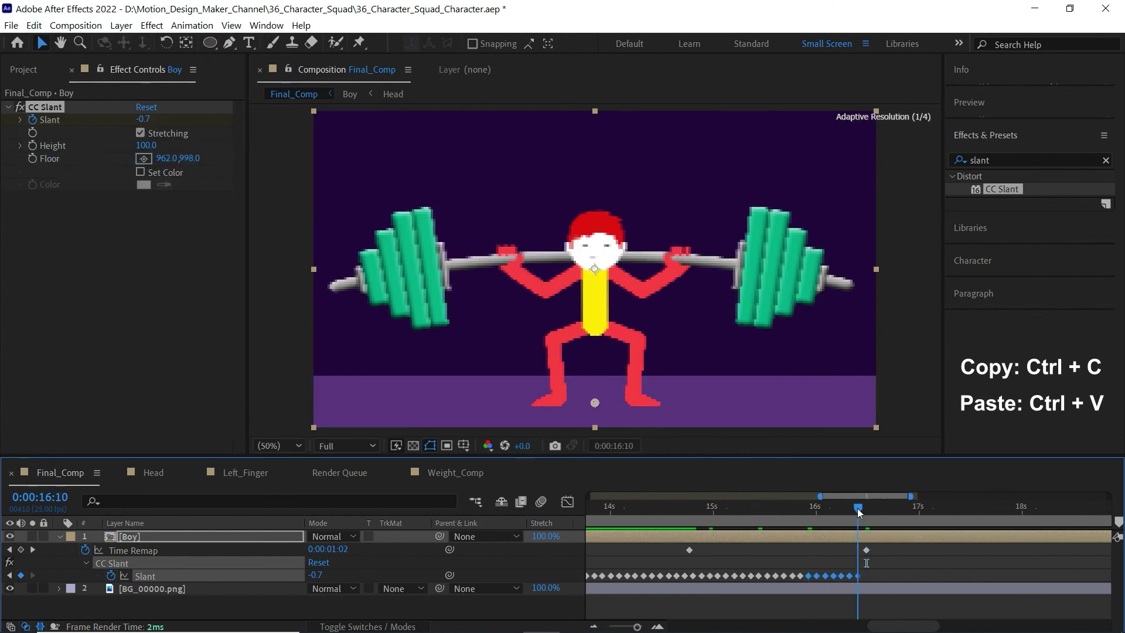
left_click(34, 25)
left_click(65, 105)
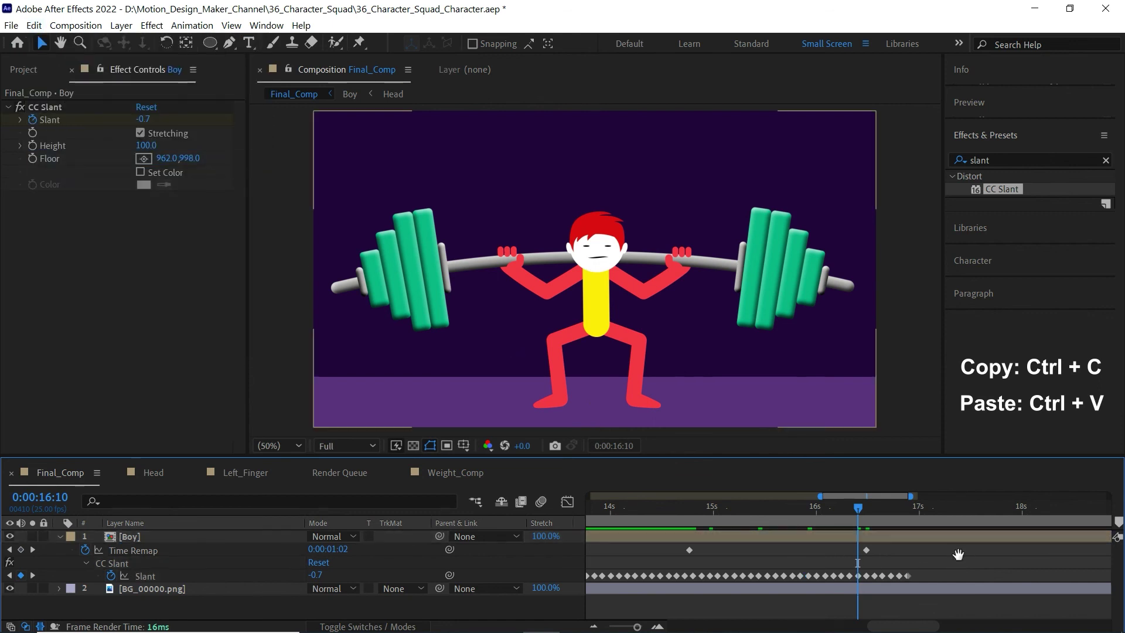
Key Slant at -0.5 on 16:24, 0.5 on 17:01 and -0.5 on 17:03
left_click_drag(794, 509, 808, 510)
scroll(928, 581, "up", 2)
key("Page_Down")
key("Page_Down")
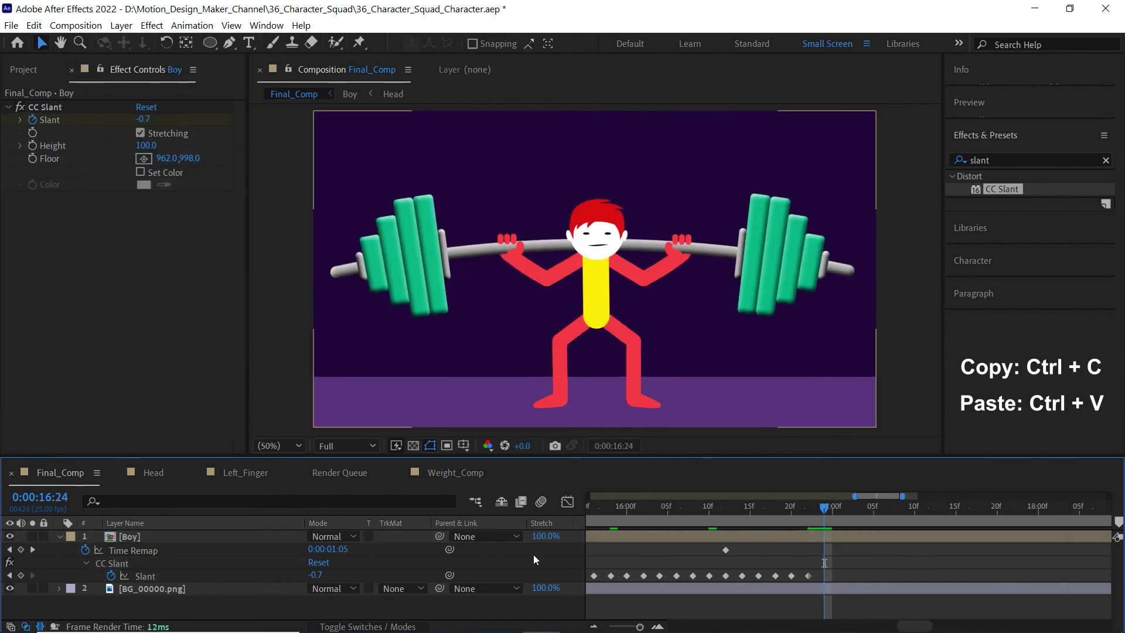
type("-")
type("0.5")
key("Return")
key("Page_Down")
key("Page_Down")
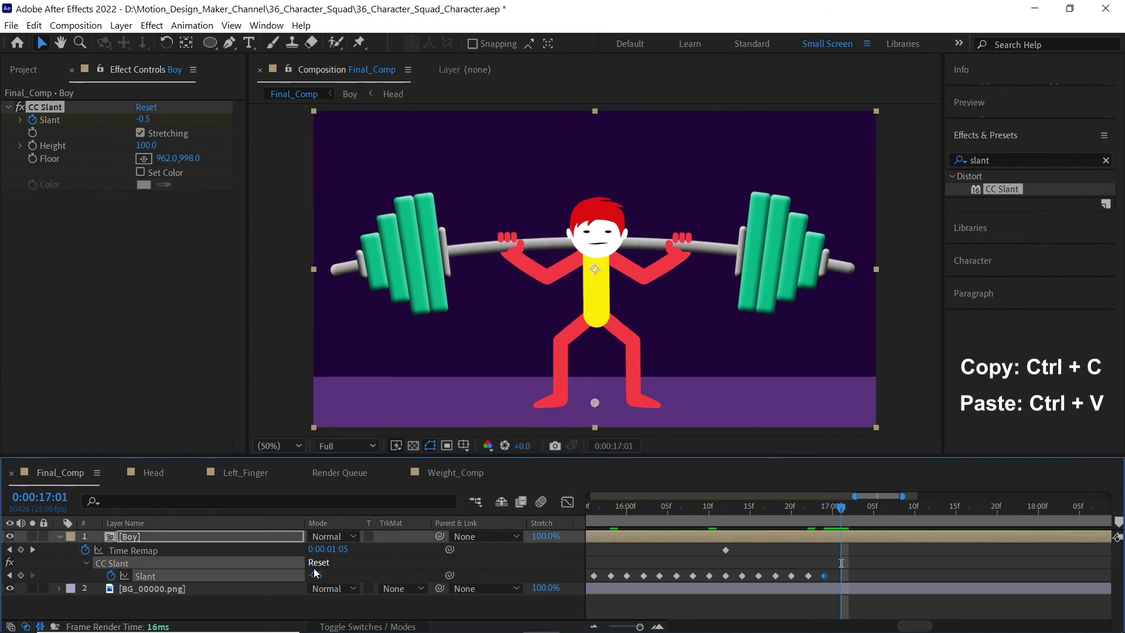
type("0.5")
key("Return")
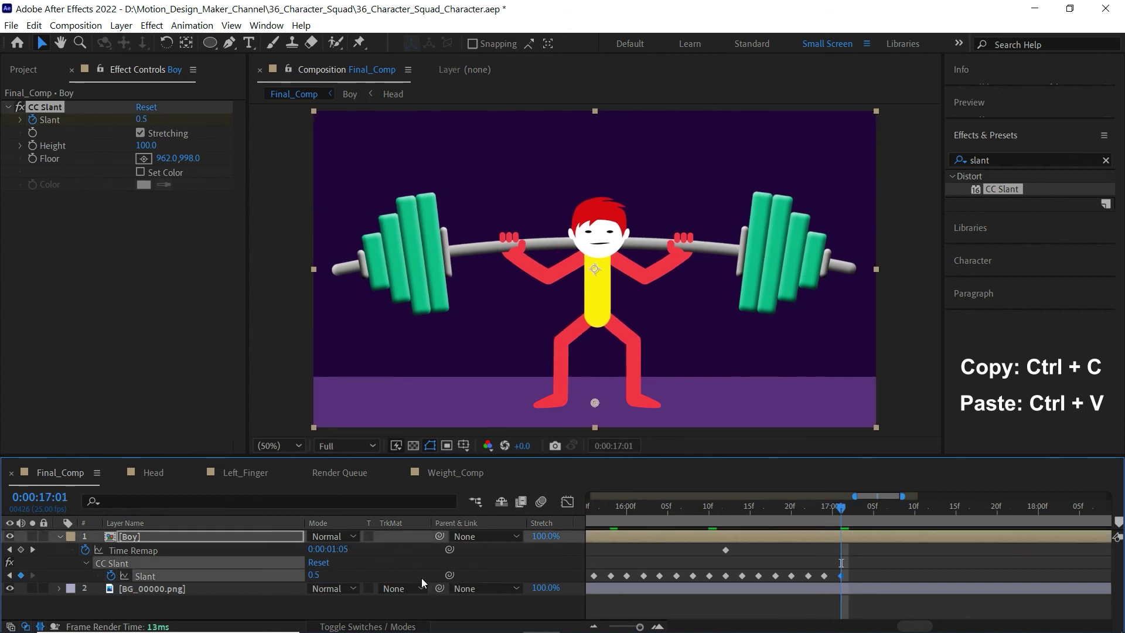
key("Page_Down")
key("Page_Down")
key("Return")
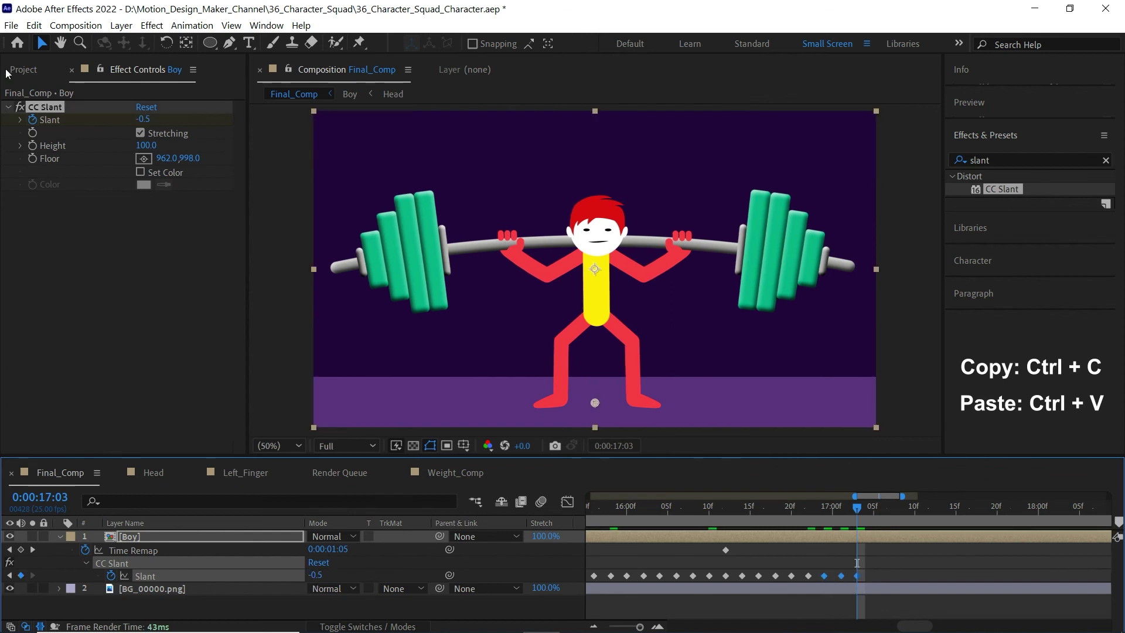
Copy the ±0.5 Slant keyframes and paste them at 17:03 and 17:07
left_click(34, 27)
left_click(70, 102)
left_click(33, 27)
left_click(59, 154)
left_click_drag(862, 508, 889, 517)
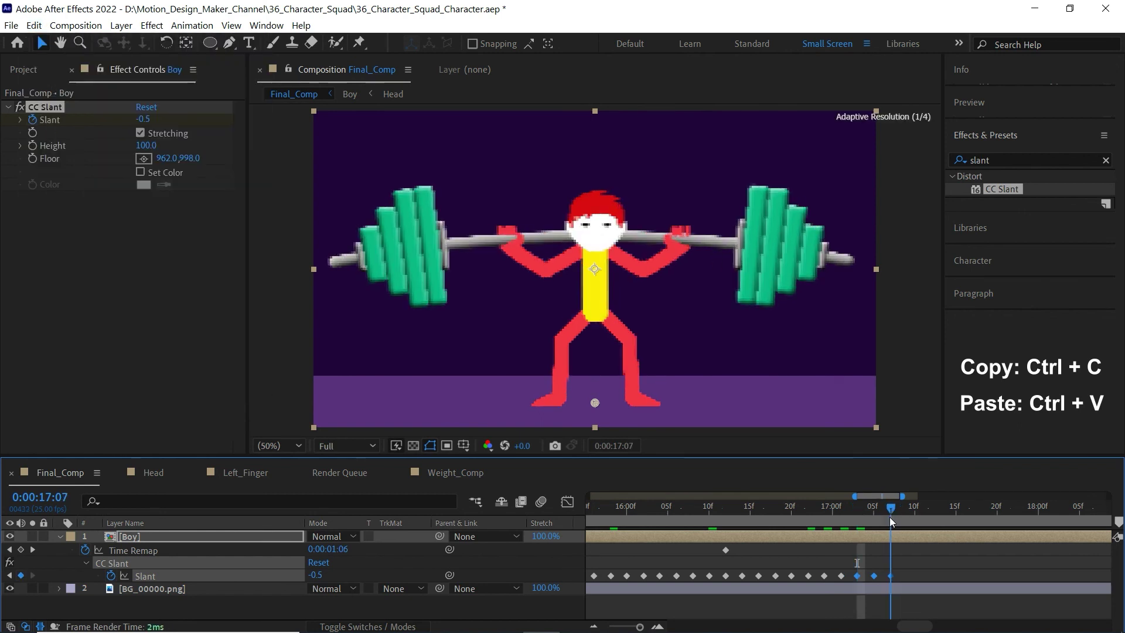
left_click(34, 25)
left_click(59, 156)
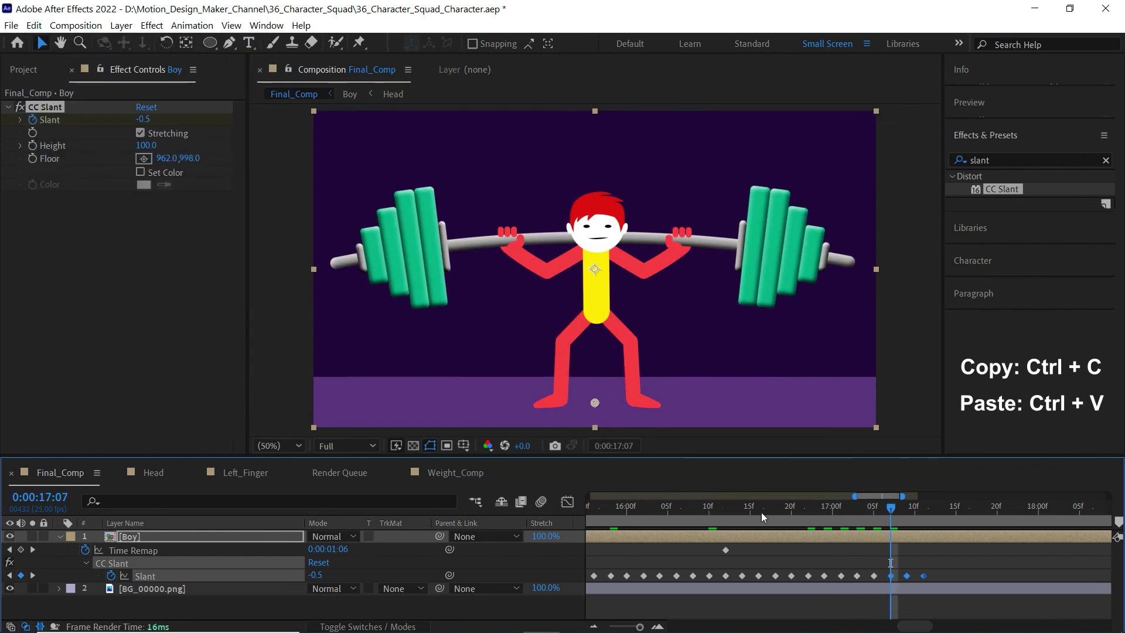
Copy the ±0.5 Slant wobble keyframes from 16:24 onward
left_click_drag(885, 507, 824, 526)
left_click_drag(881, 581, 823, 581)
left_click(33, 25)
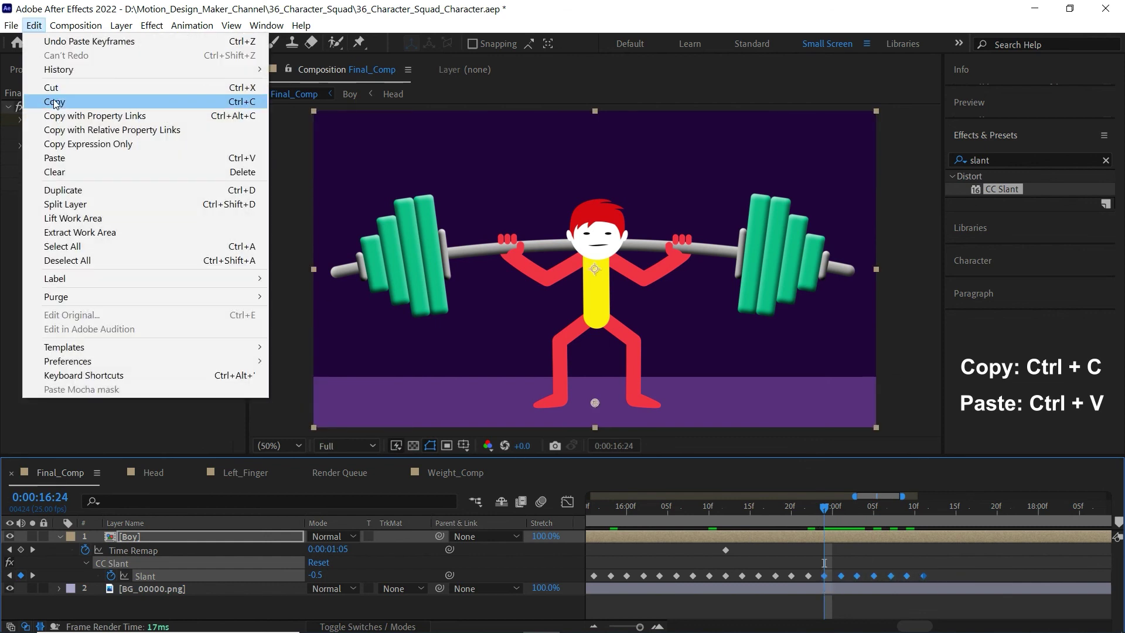
left_click(55, 101)
Paste the Slant keyframes at 17:11 and again at 17:23
left_click_drag(824, 507, 925, 522)
left_click(33, 25)
left_click(53, 158)
left_click_drag(1023, 570, 879, 570)
left_click(830, 508)
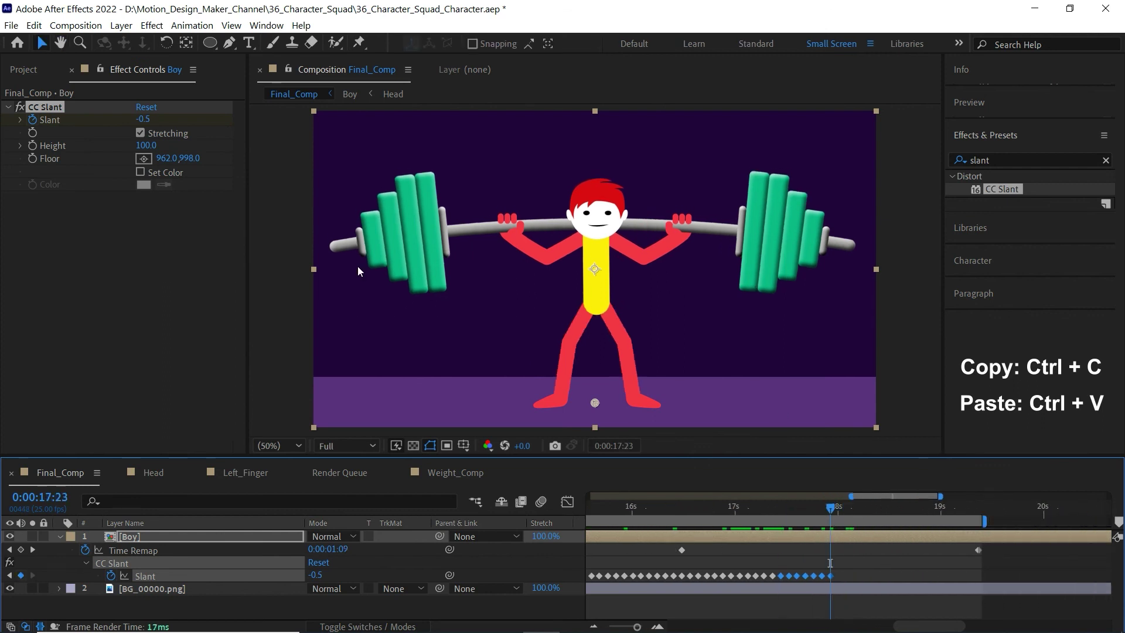
left_click(33, 25)
left_click(52, 158)
Paste the Slant keyframes at 18:10 and 18:22, reaching about 19 seconds
left_click(879, 508)
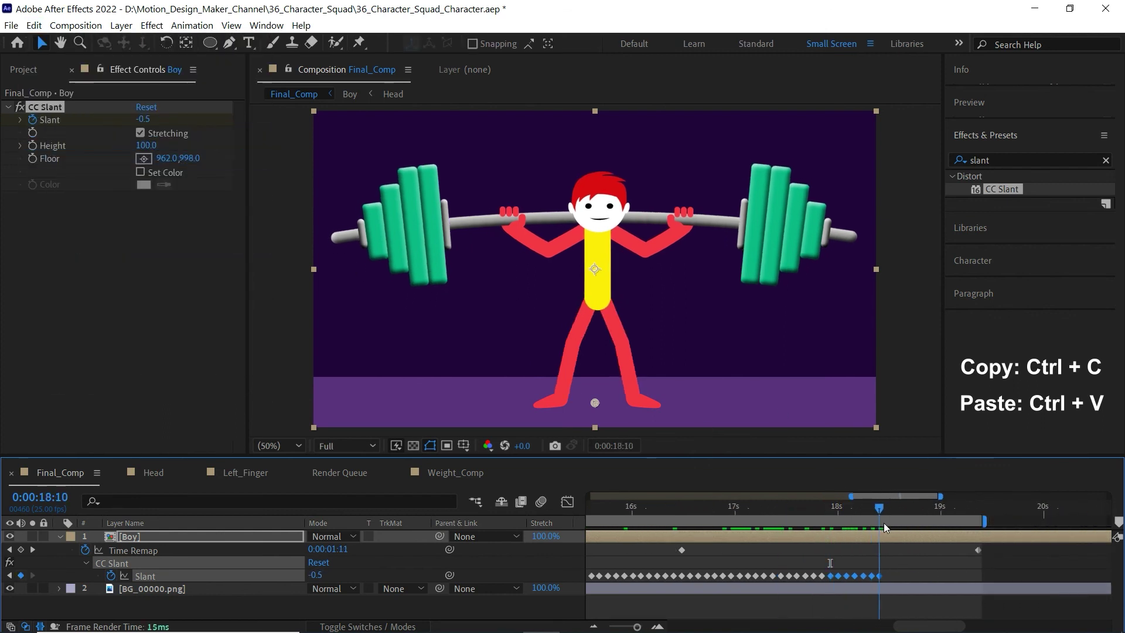
left_click(33, 26)
left_click(52, 158)
left_click(928, 507)
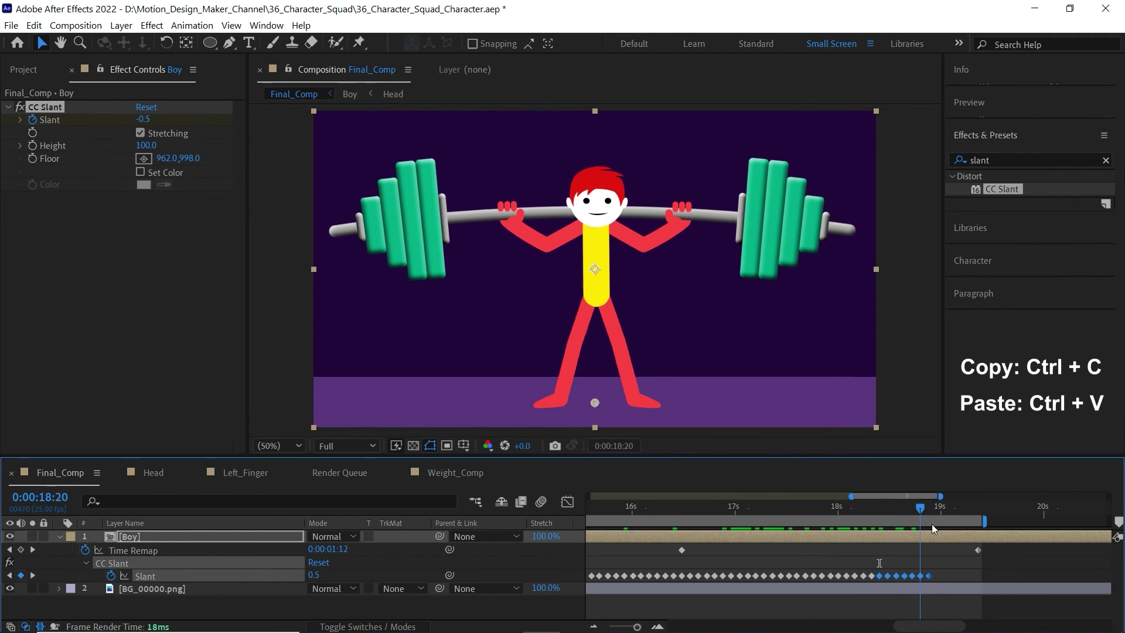
left_click(33, 25)
left_click(54, 158)
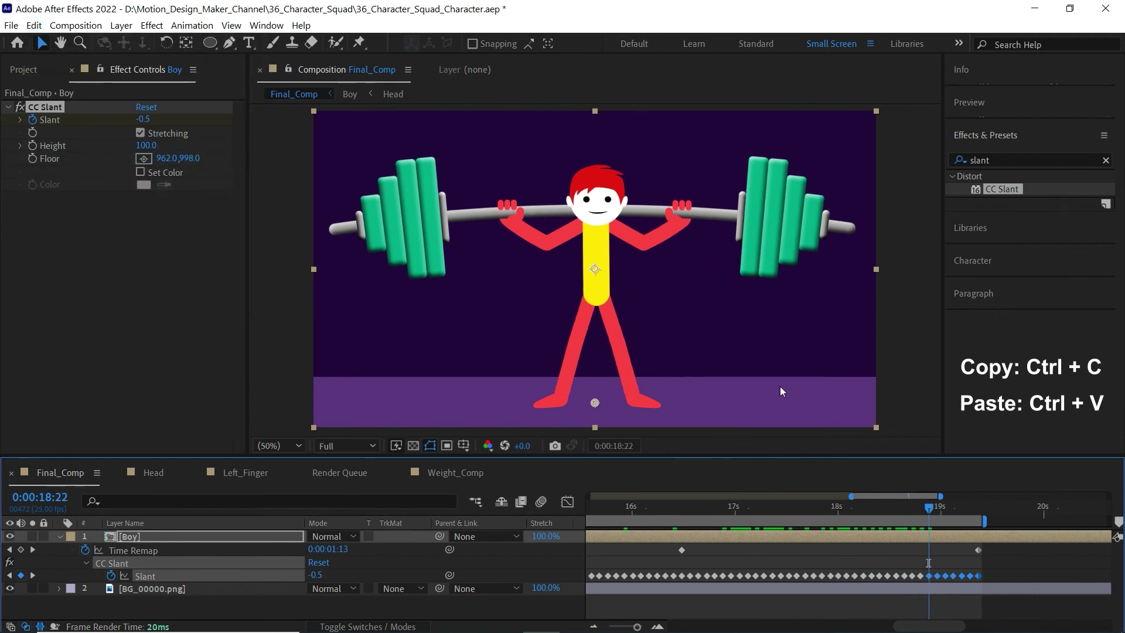
Deselect the keyframes and play the squat and lift from 12:08
left_click(978, 507)
left_click(990, 547)
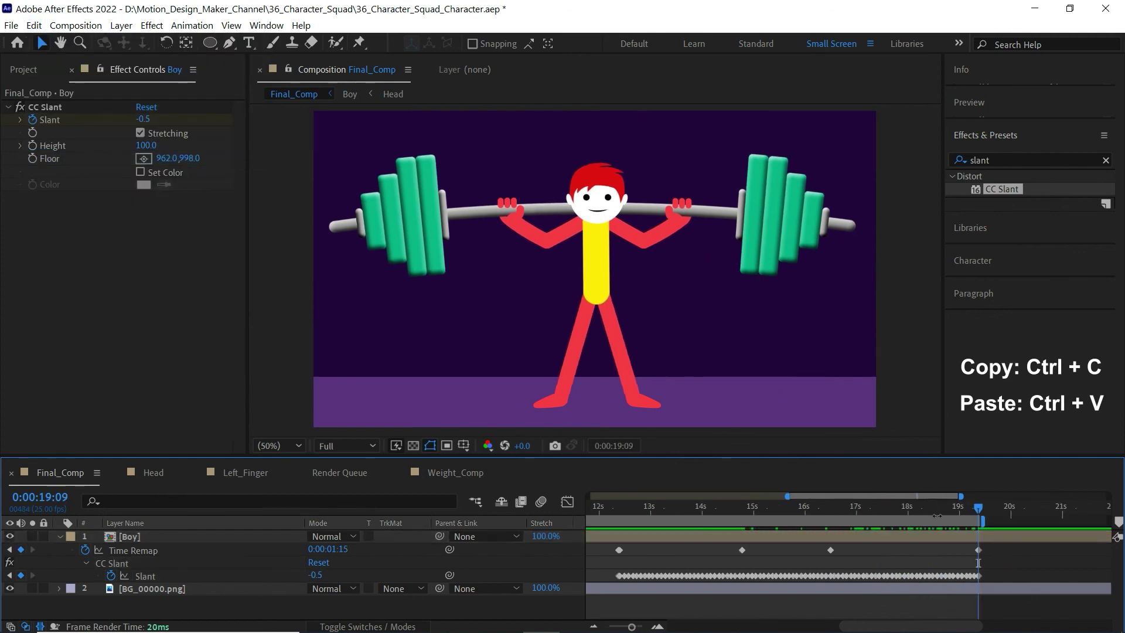
left_click(615, 507)
key("space")
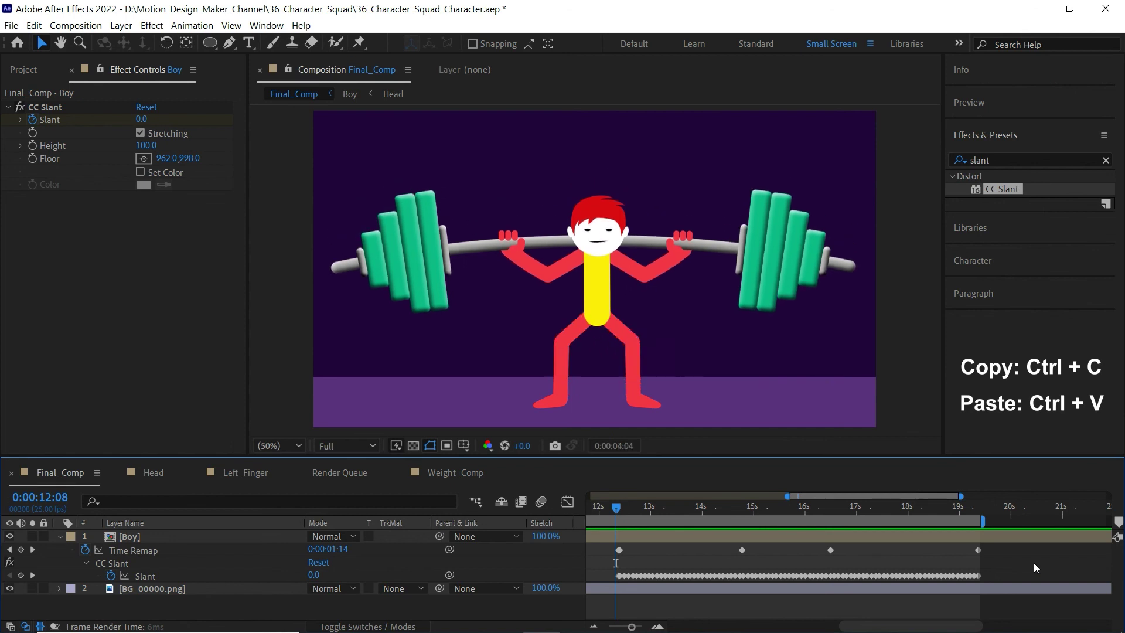
Stop playback, enlarge the Composition viewer at Fit magnification, and replay the animation from 0:00
key("space")
key("space")
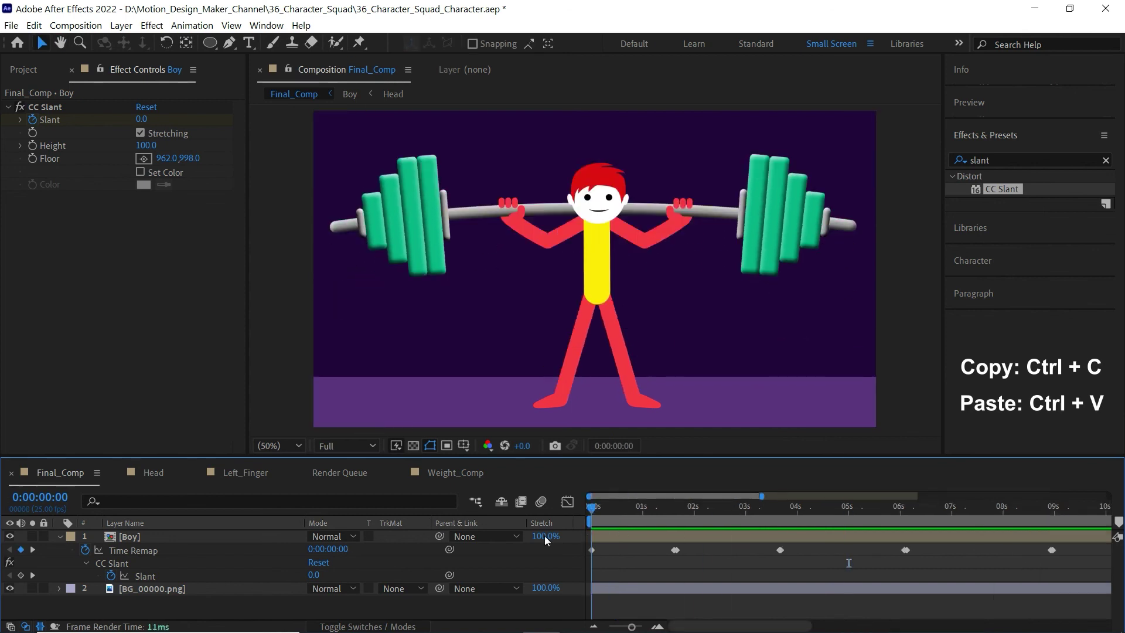
left_click_drag(645, 458, 646, 498)
left_click(279, 485)
left_click(281, 230)
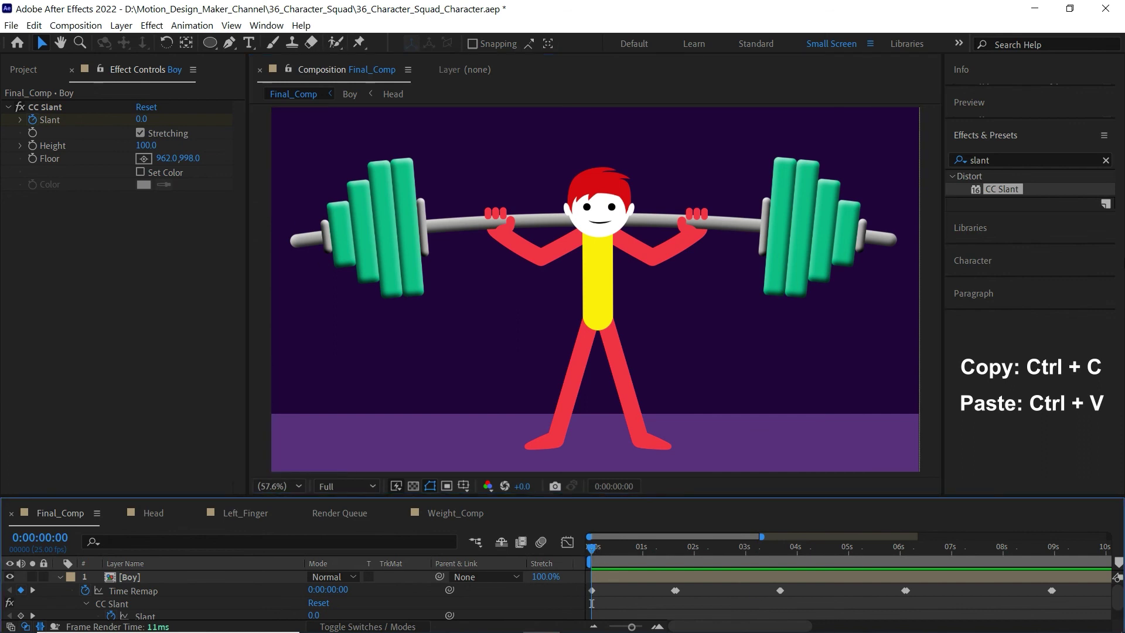
key("space")
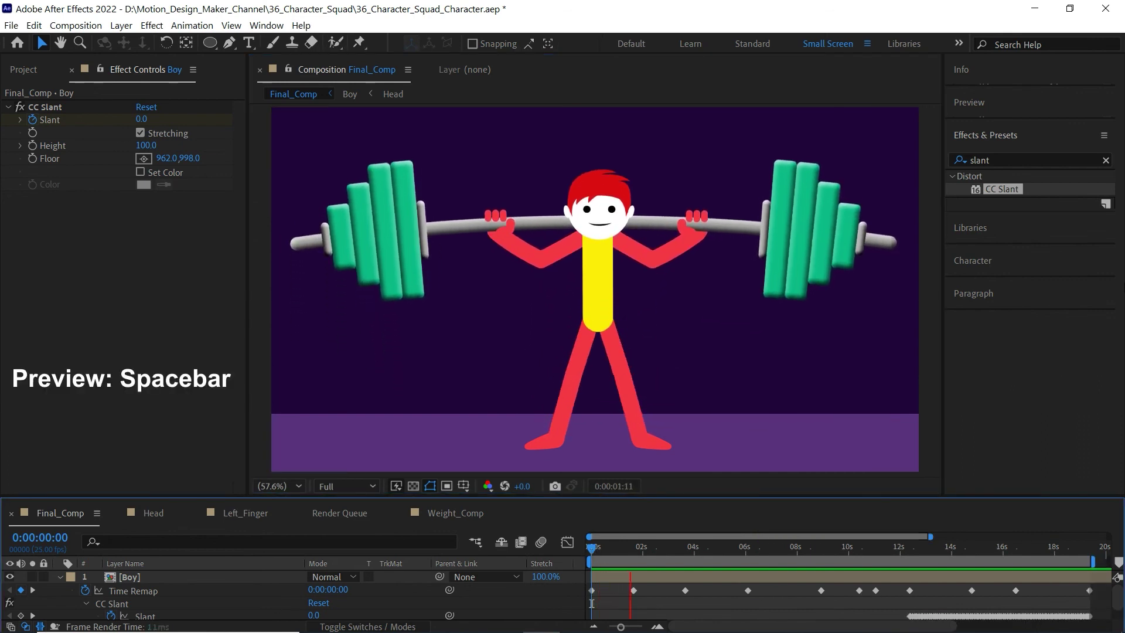